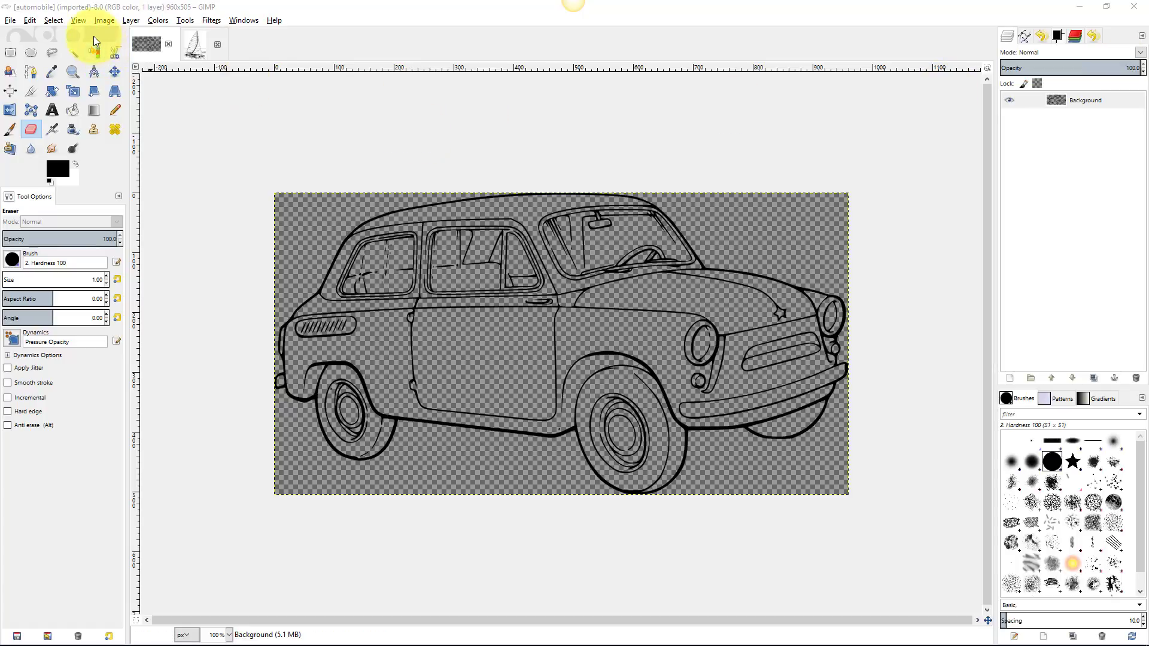
- Set the automobile image's color mode to RGB
click(105, 20)
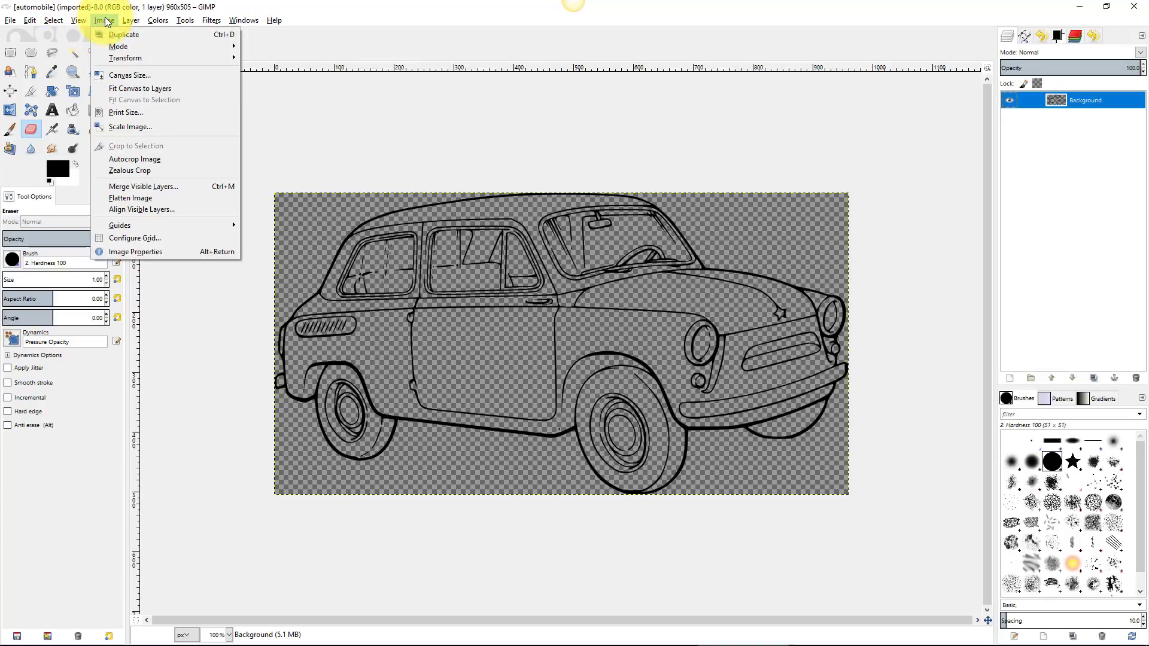
mouse_move(103, 45)
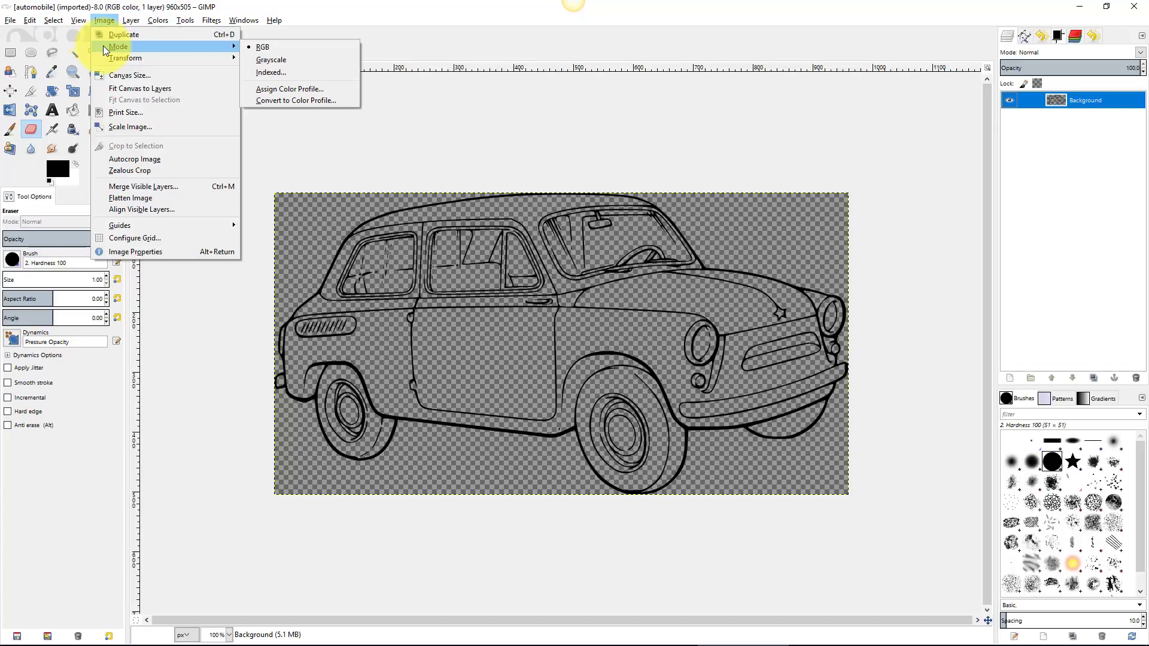
click(268, 48)
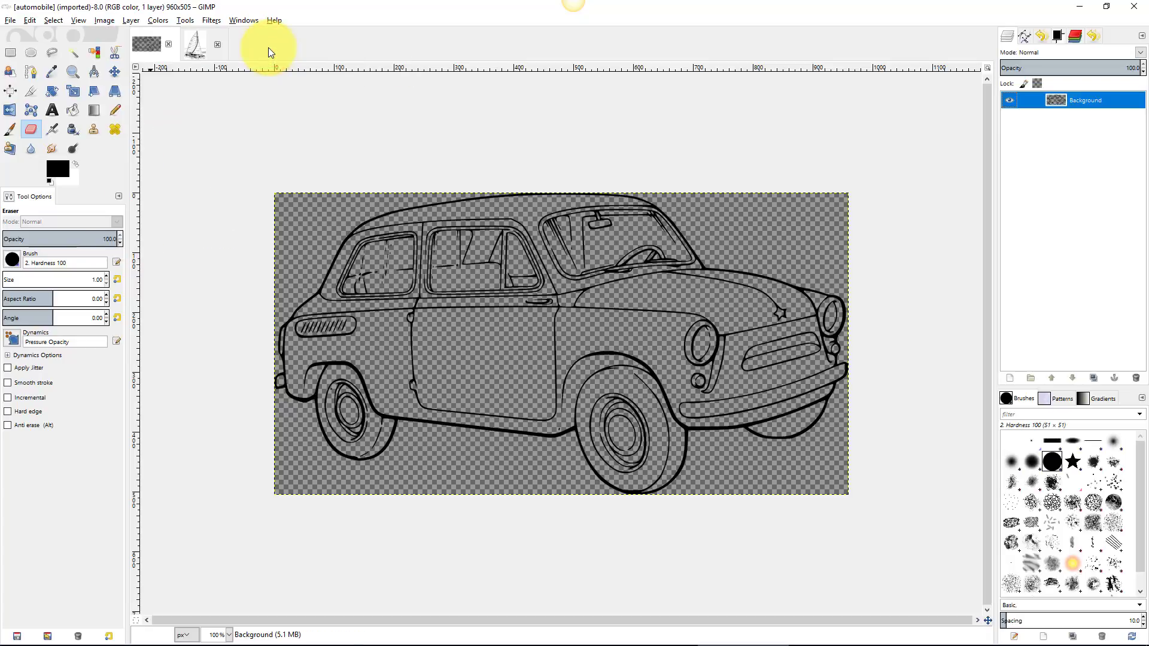
- Create a white-filled layer named White Background and move it beneath the car drawing's layer
click(1011, 378)
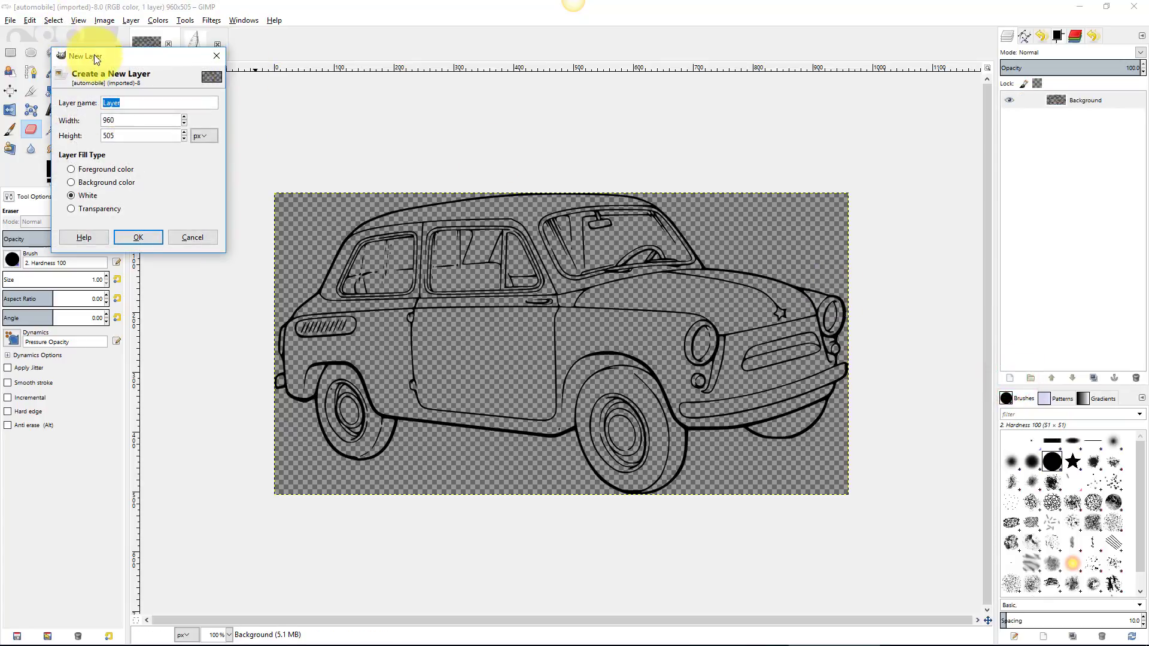
drag(95, 54, 501, 130)
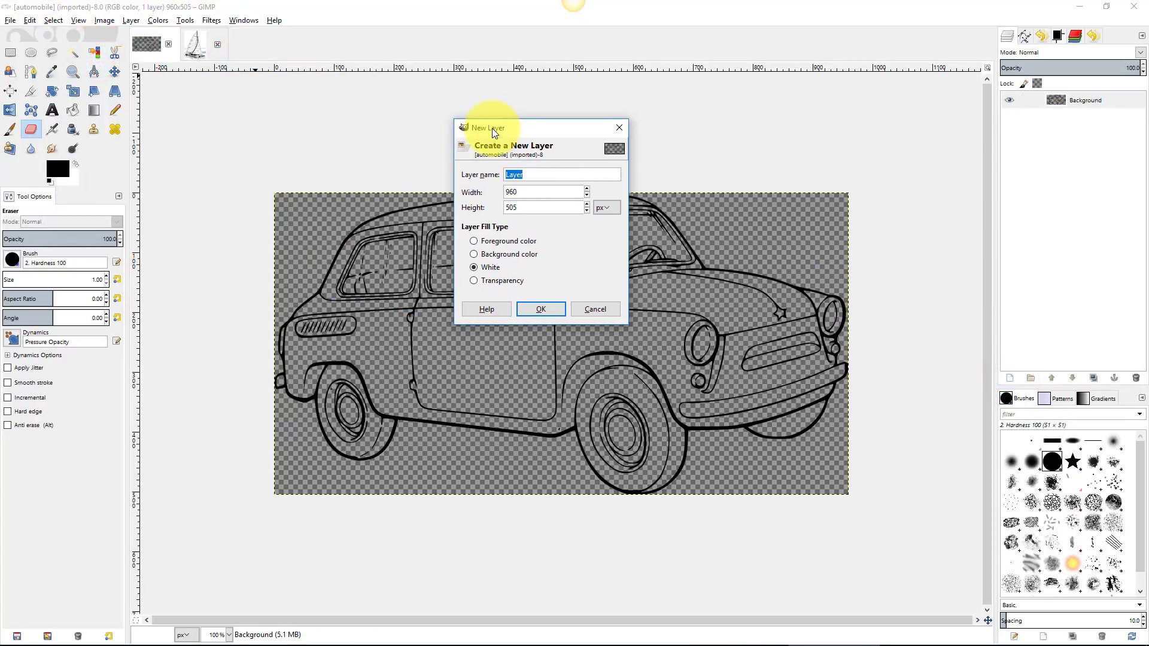
text(White Backgroung)
key(BackSpace)
text(d)
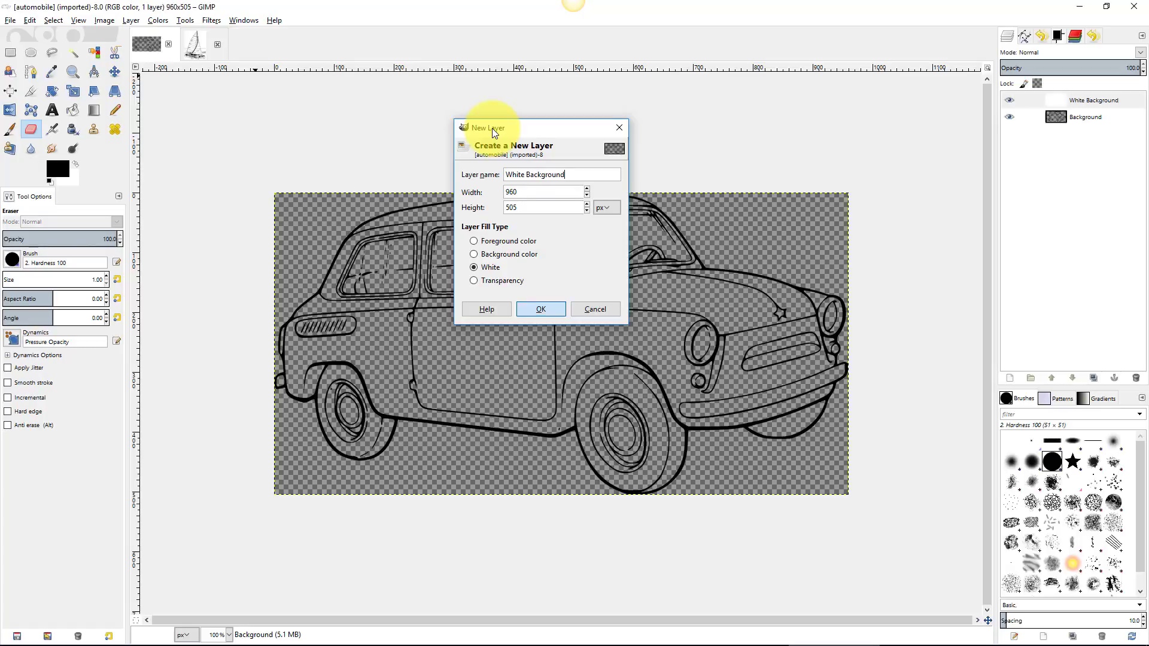
key(Return)
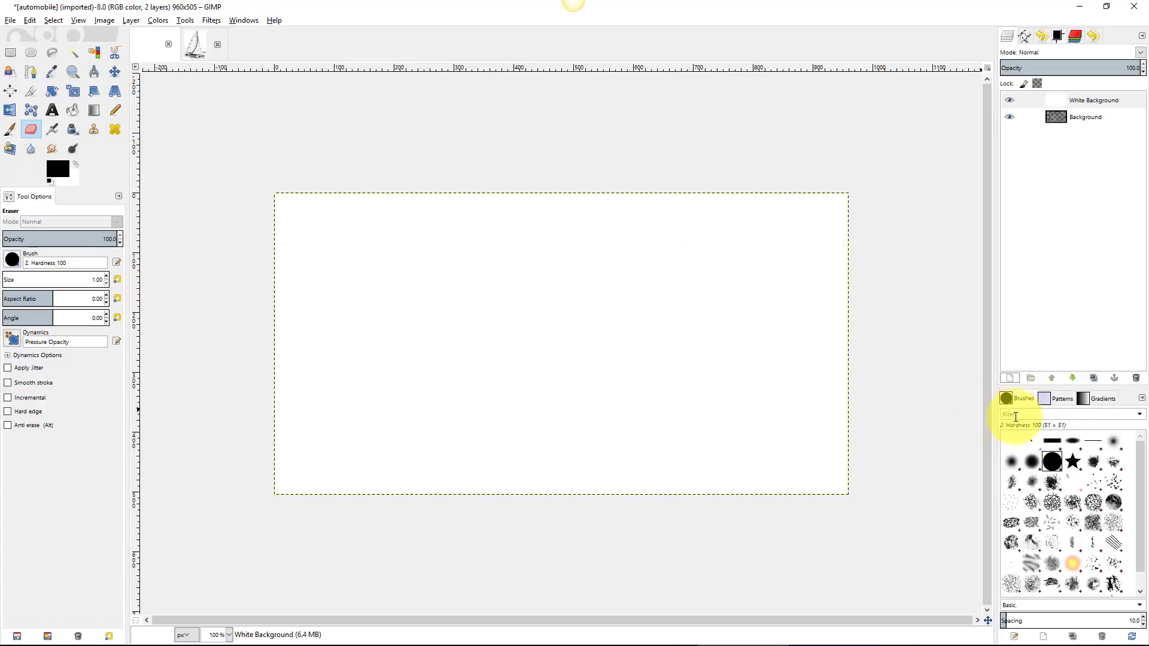
click(1072, 378)
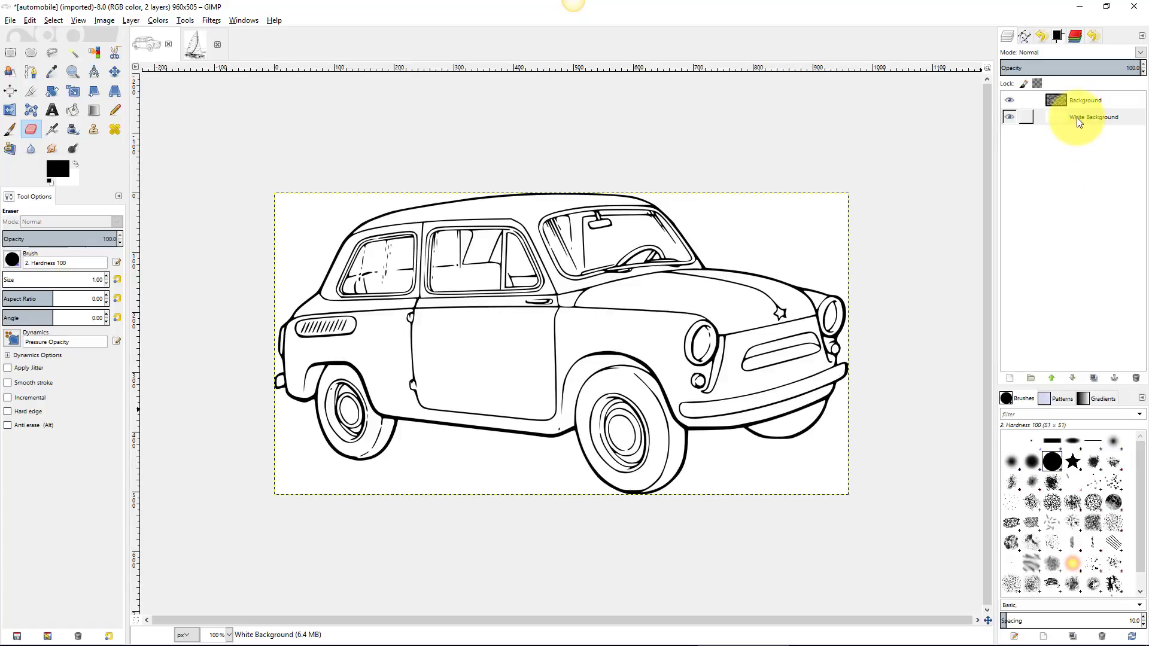
- Rename the line drawing's Background layer as Car
click(1082, 99)
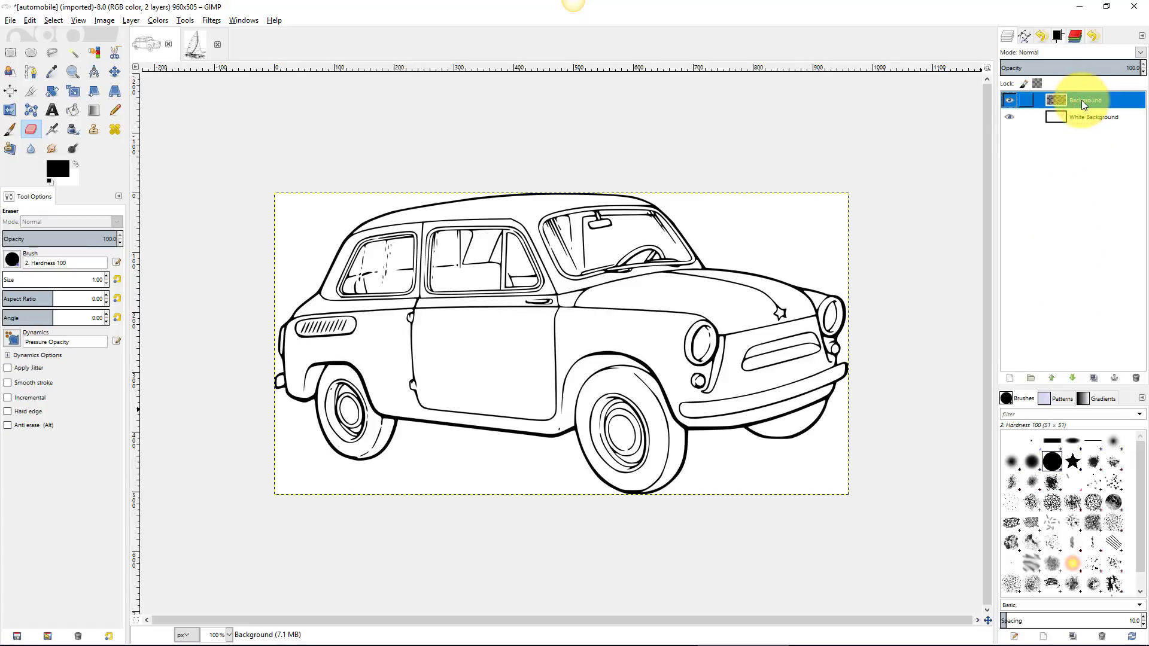
right_click(1082, 100)
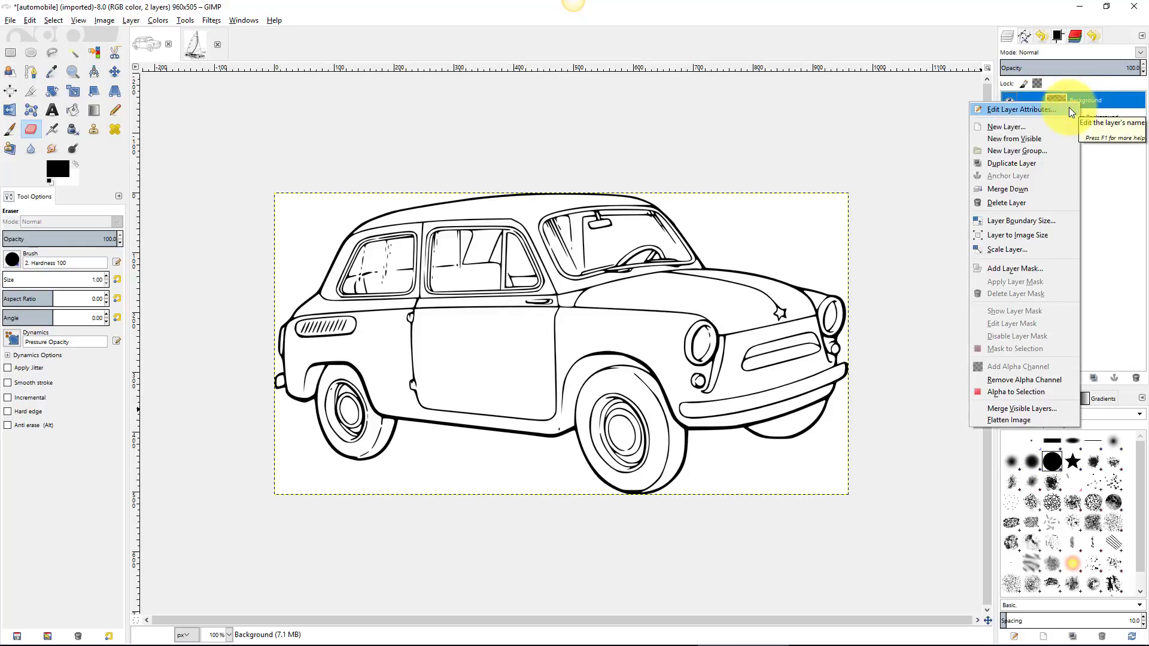
click(1069, 109)
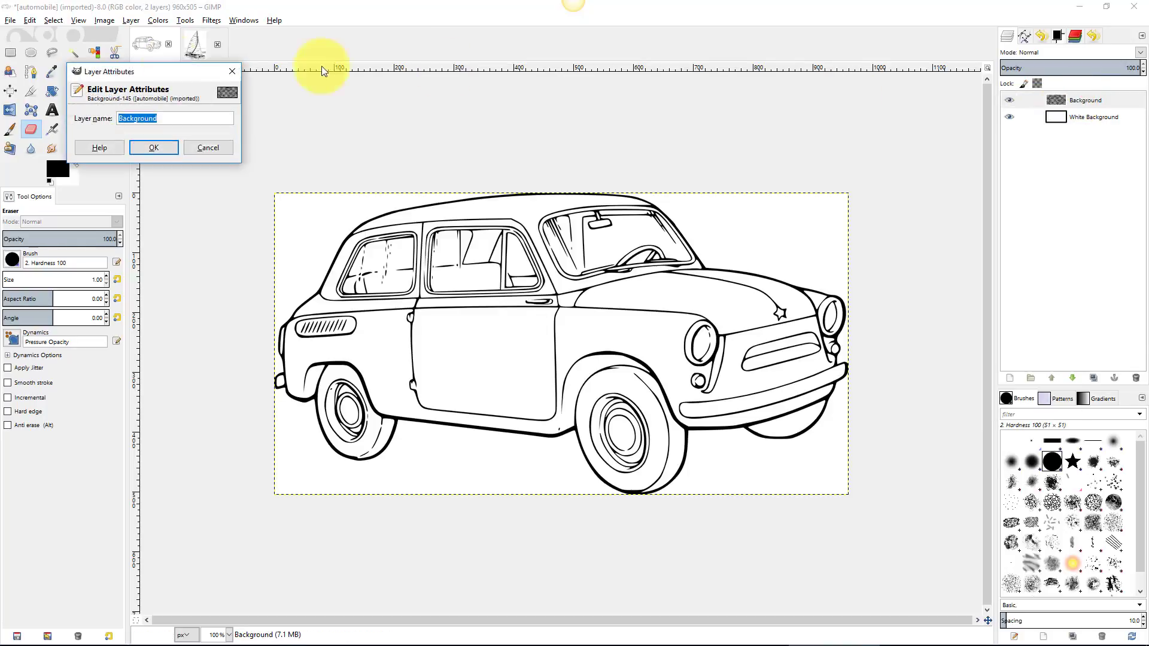
drag(146, 71, 568, 181)
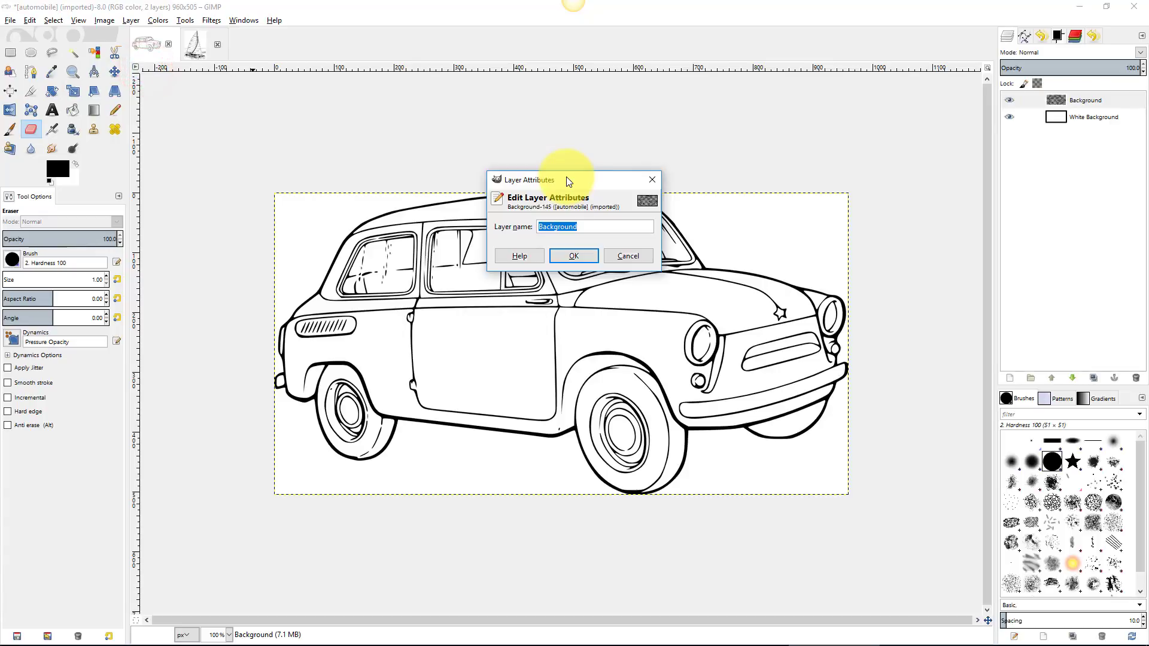
text(Car)
click(574, 256)
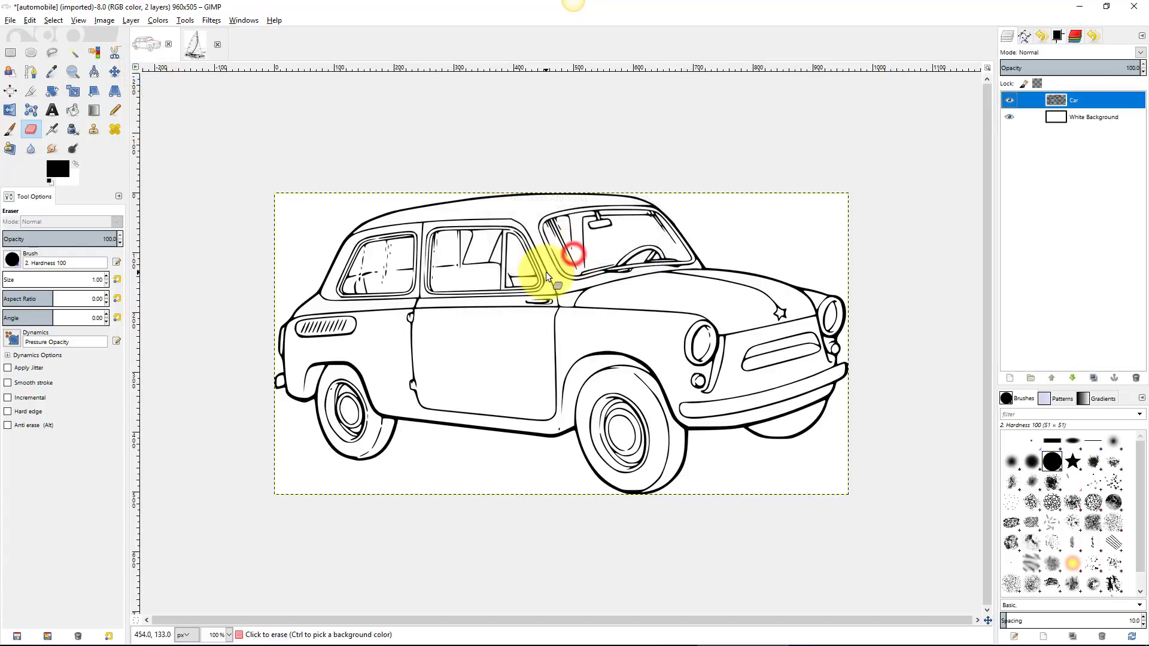
- Scribble a black Paintbrush stroke over the car door on the Car layer, then hide and show the White Background layer
click(9, 130)
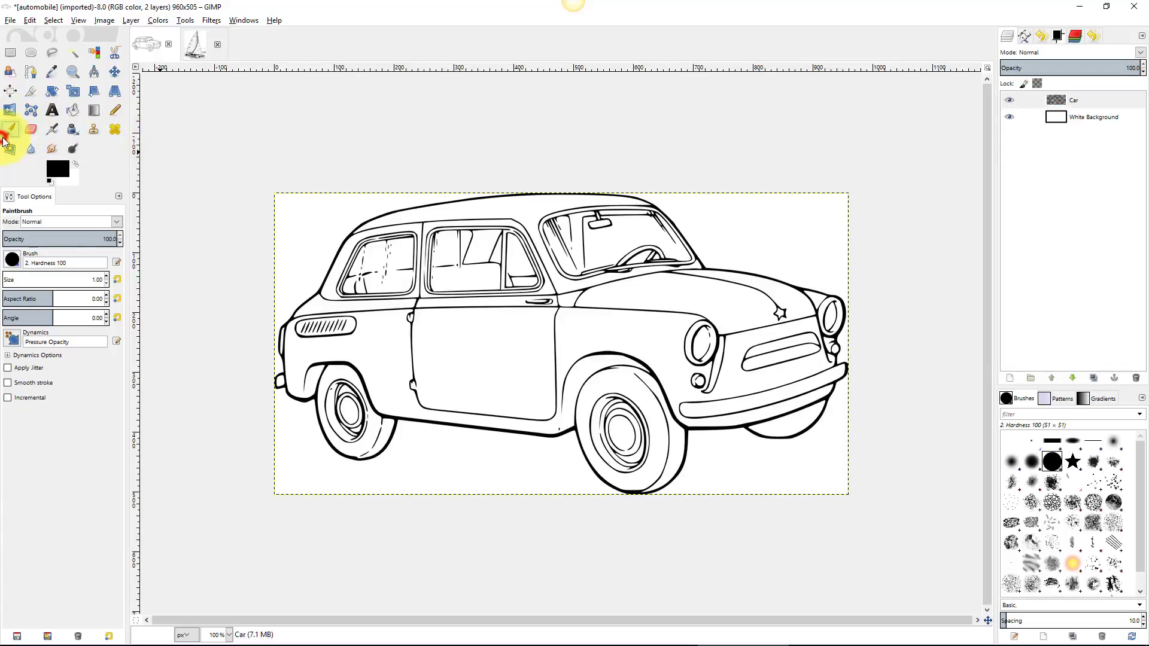
mouse_move(392, 339)
mouse_down()
mouse_move(533, 311)
mouse_move(446, 373)
mouse_move(503, 389)
mouse_move(587, 351)
mouse_move(562, 302)
mouse_move(668, 325)
mouse_up()
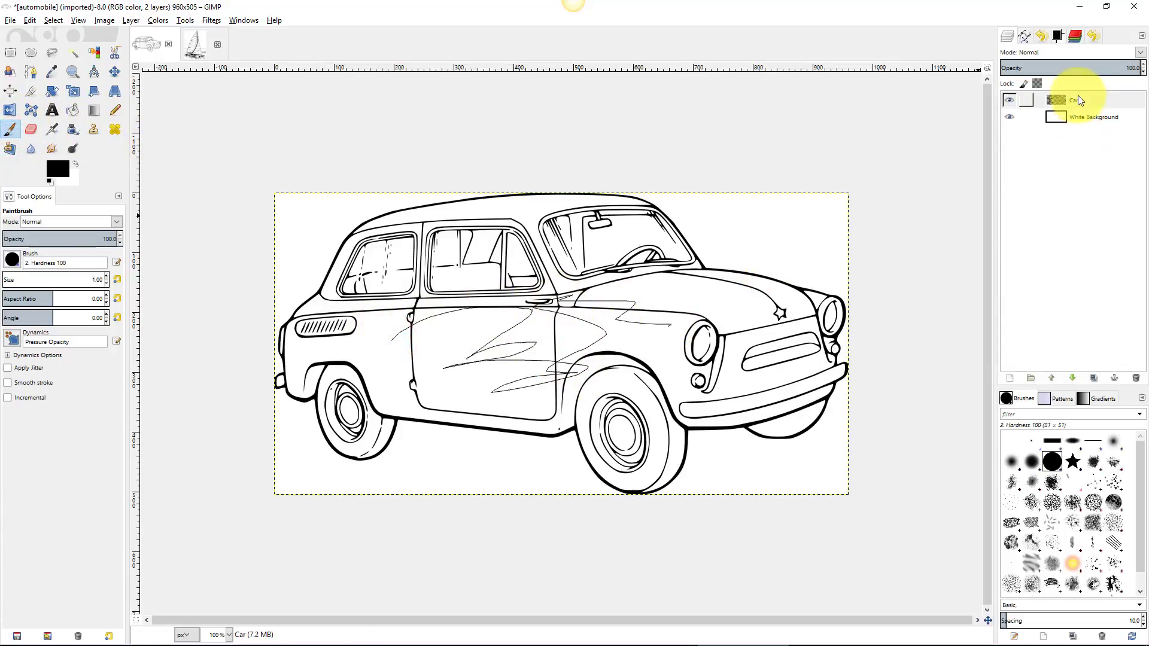
click(1008, 117)
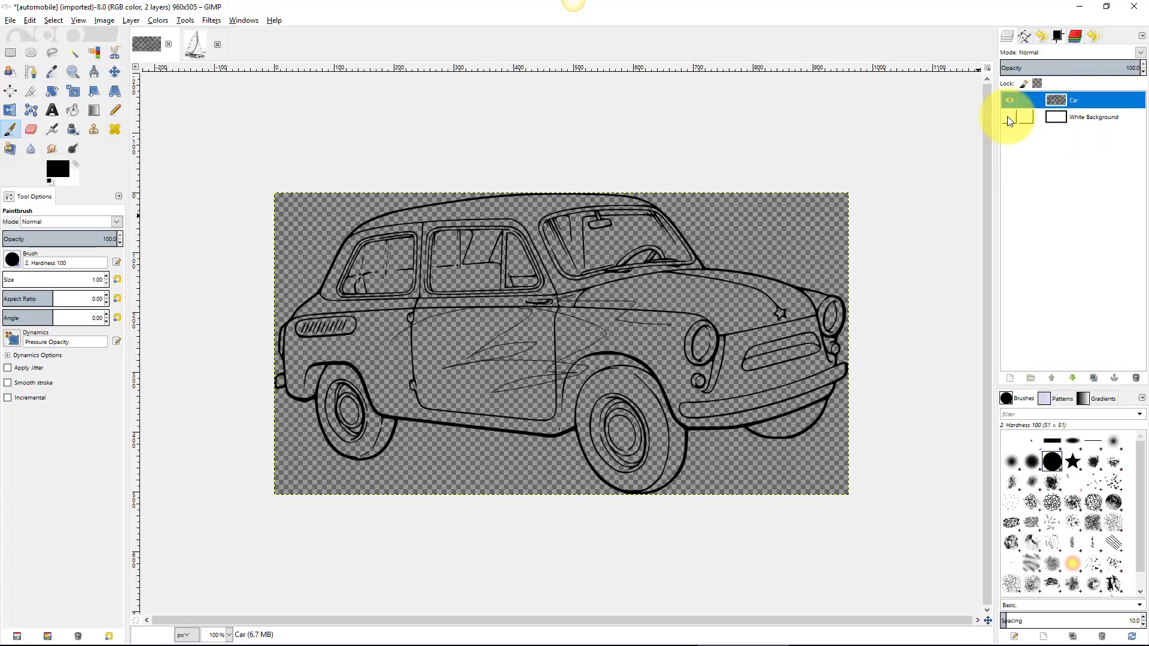
click(1008, 117)
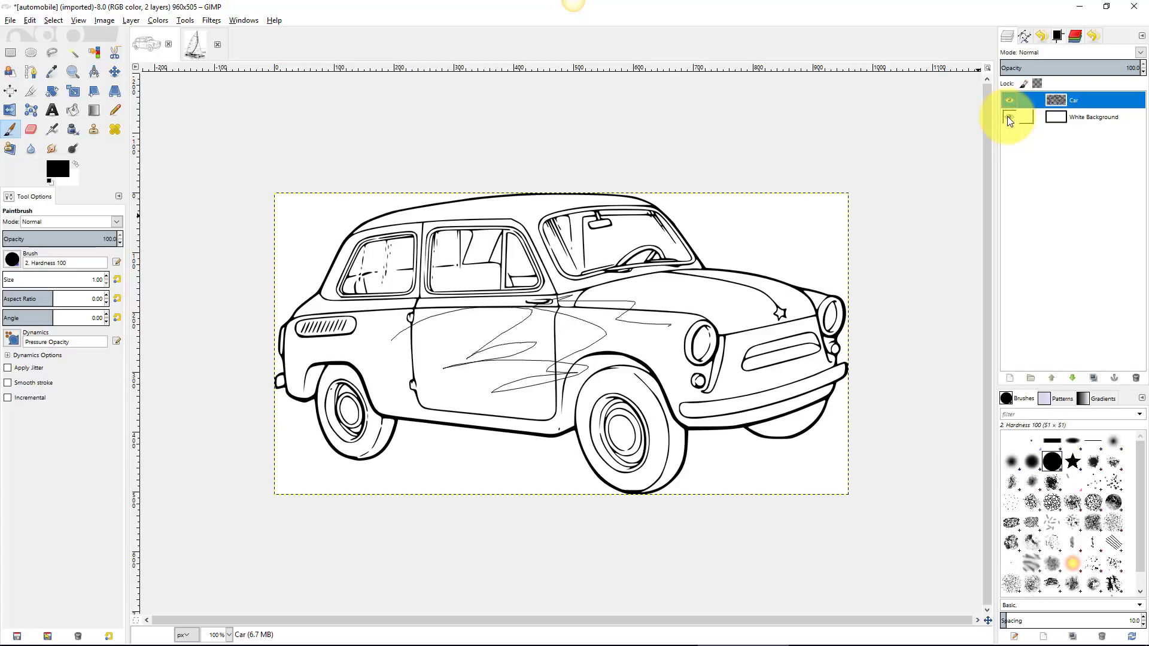
- Scribble black Paintbrush strokes over the hood area on the White Background layer, then hide and show the Car layer
click(1061, 118)
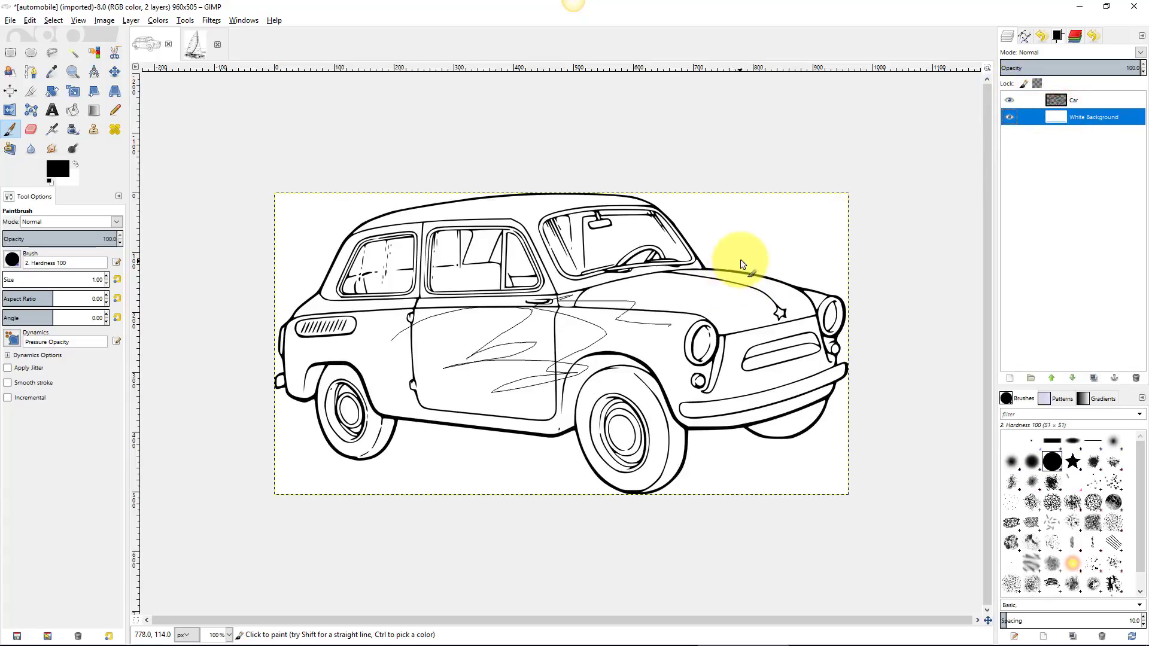
mouse_move(750, 238)
mouse_down()
mouse_move(770, 266)
mouse_move(769, 300)
mouse_move(829, 234)
mouse_up()
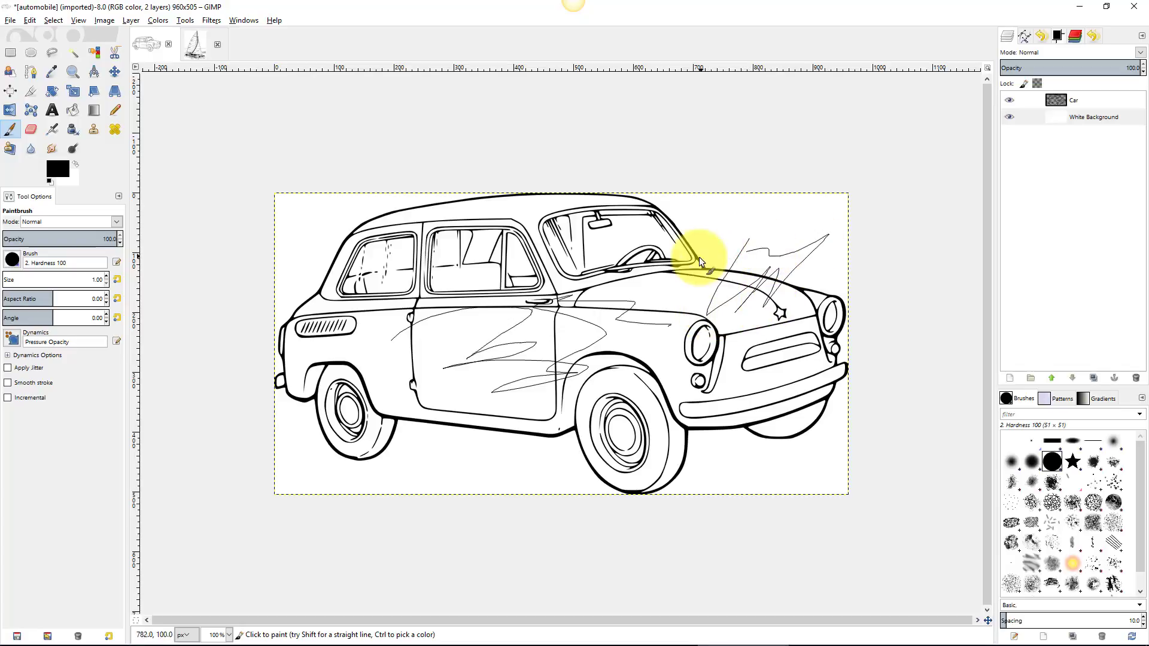
mouse_move(699, 257)
mouse_down()
mouse_move(697, 288)
mouse_move(764, 318)
mouse_up()
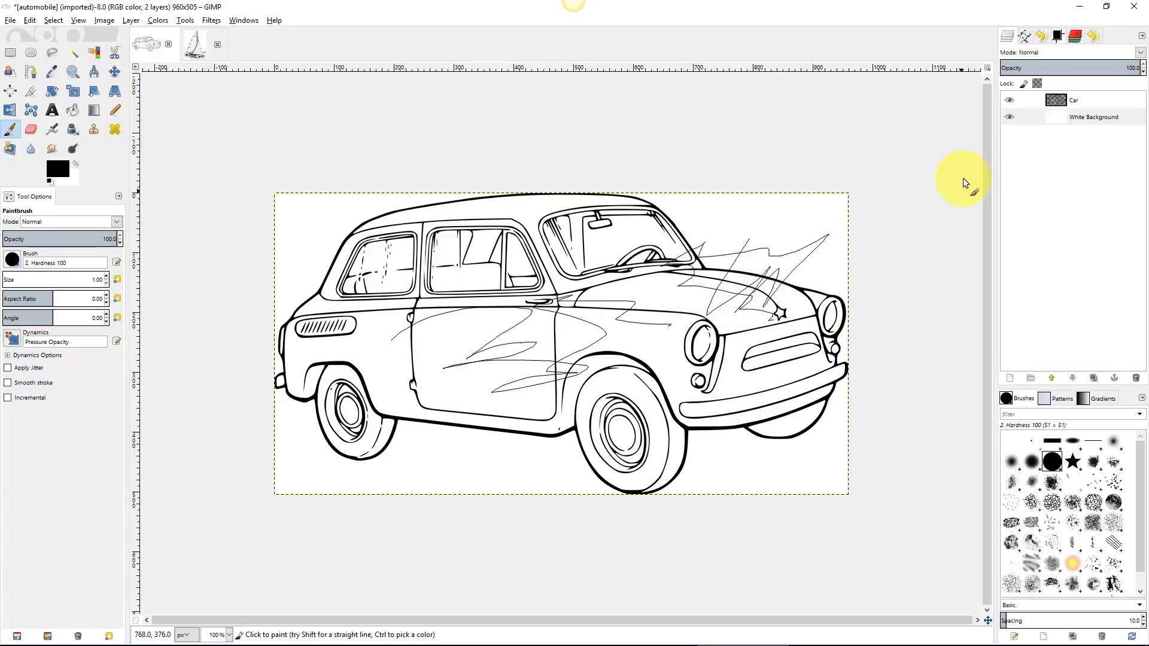
click(1009, 100)
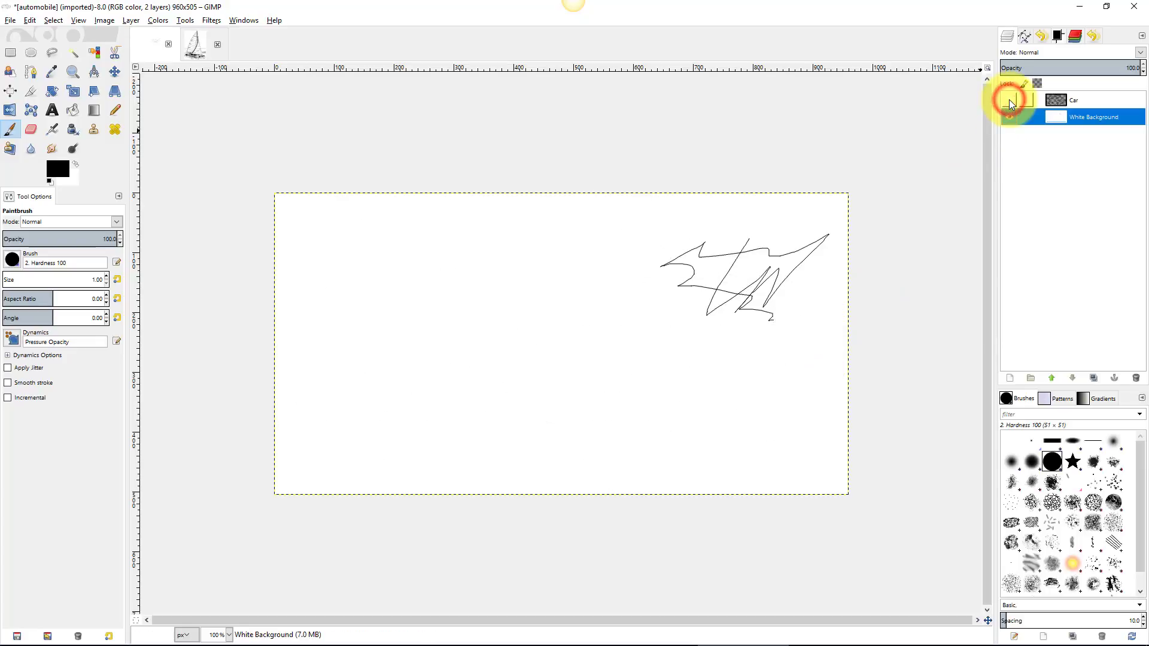
click(1009, 100)
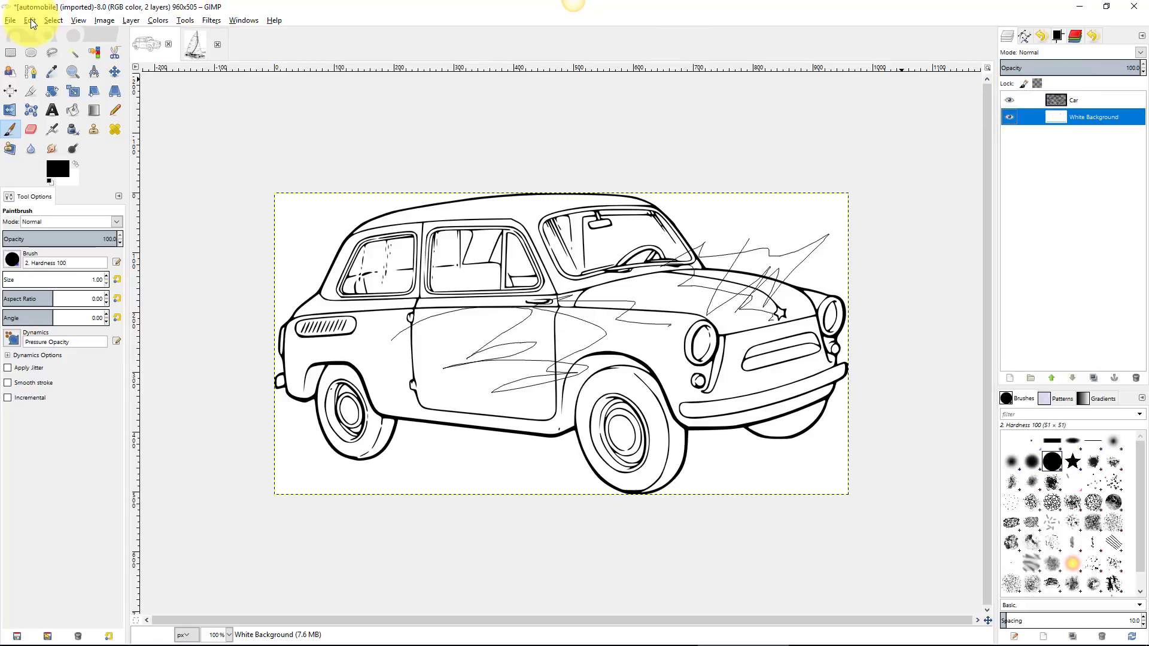
- Undo all the test brush strokes on both layers
key(ctrl+z)
key(ctrl+z)
key(ctrl+z)
key(ctrl+z)
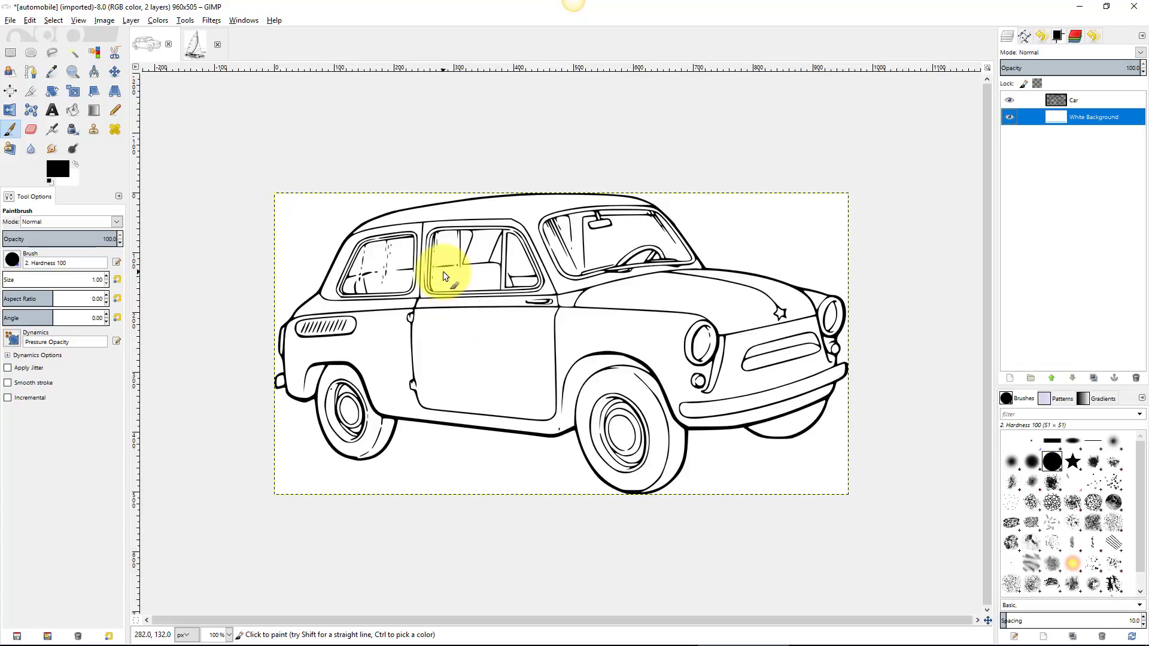
- Close the gaps in the seat line inside the front door window with black Pencil strokes on the Car layer
scroll(444, 266, up, 3)
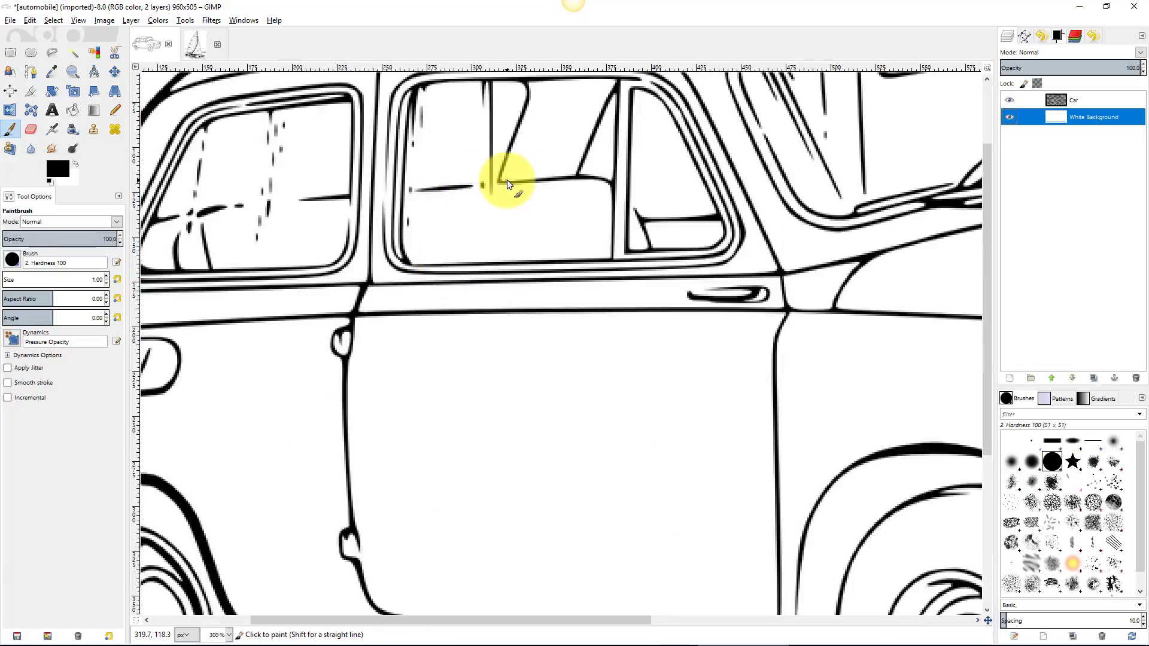
click(1077, 99)
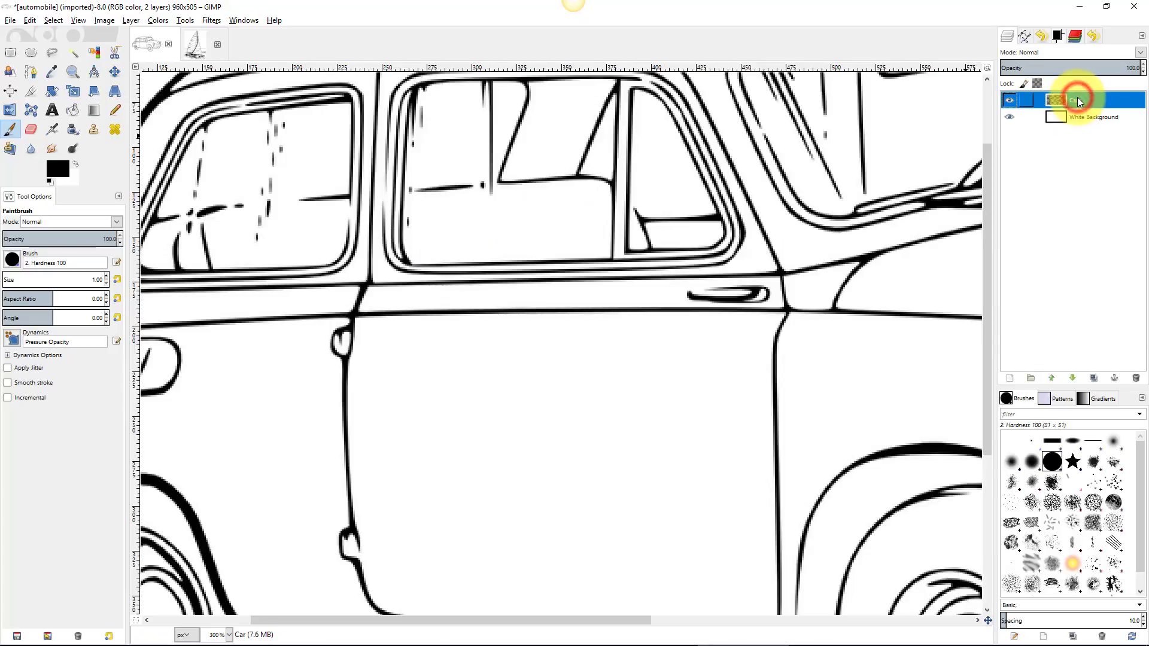
click(116, 110)
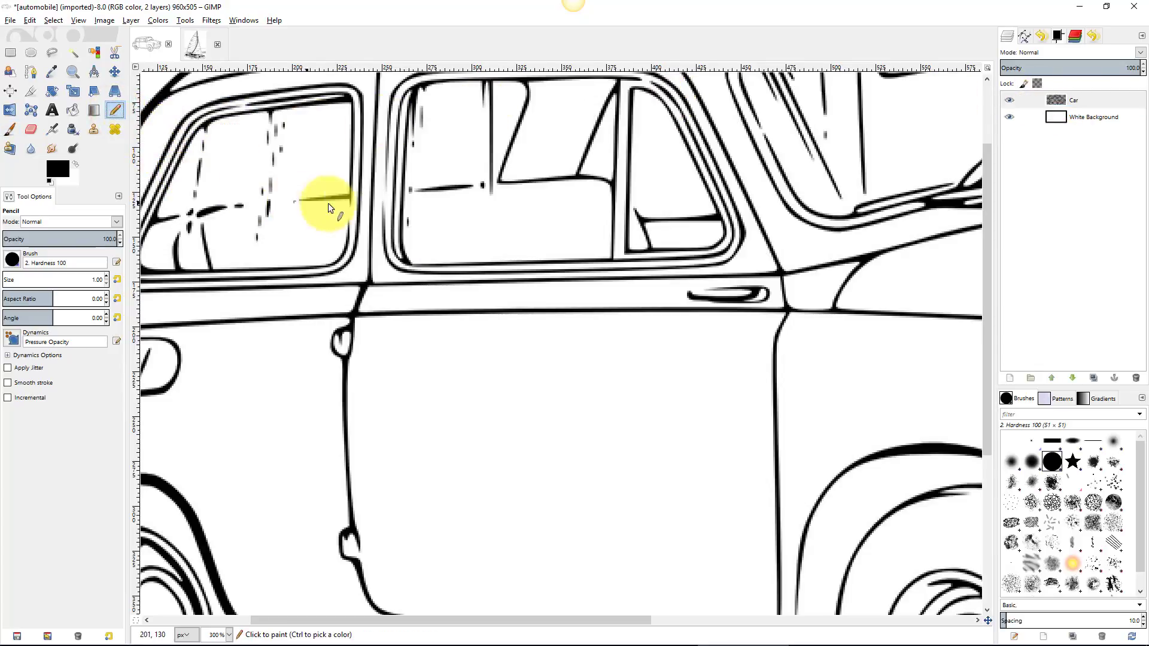
shift+click(406, 191)
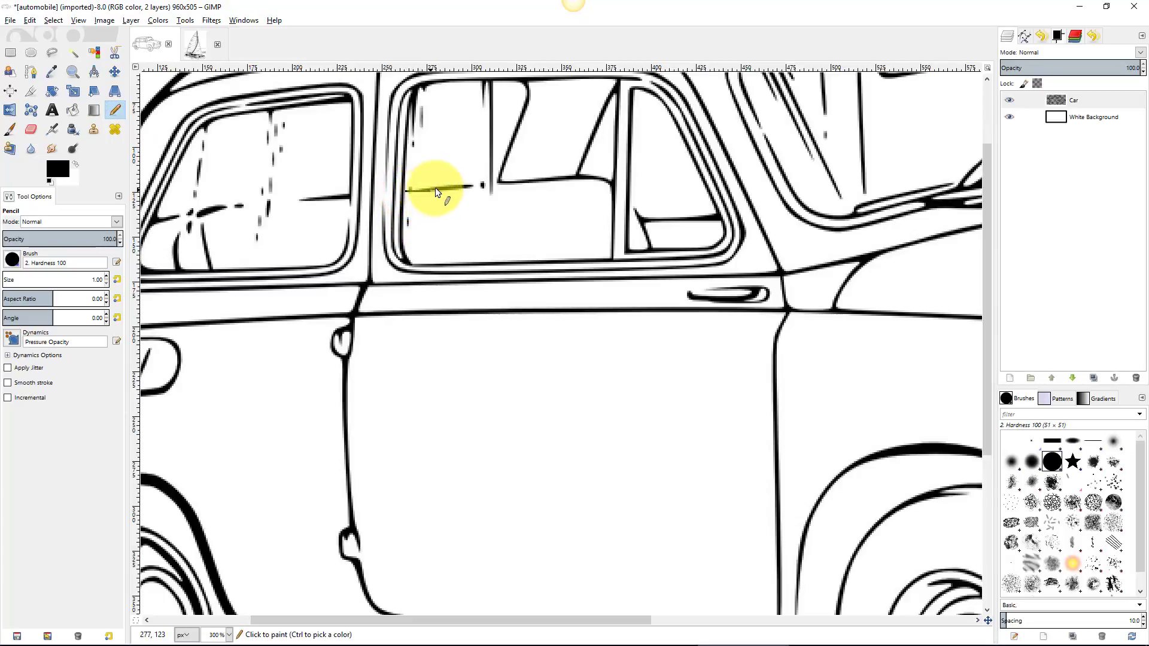
drag(473, 185, 507, 181)
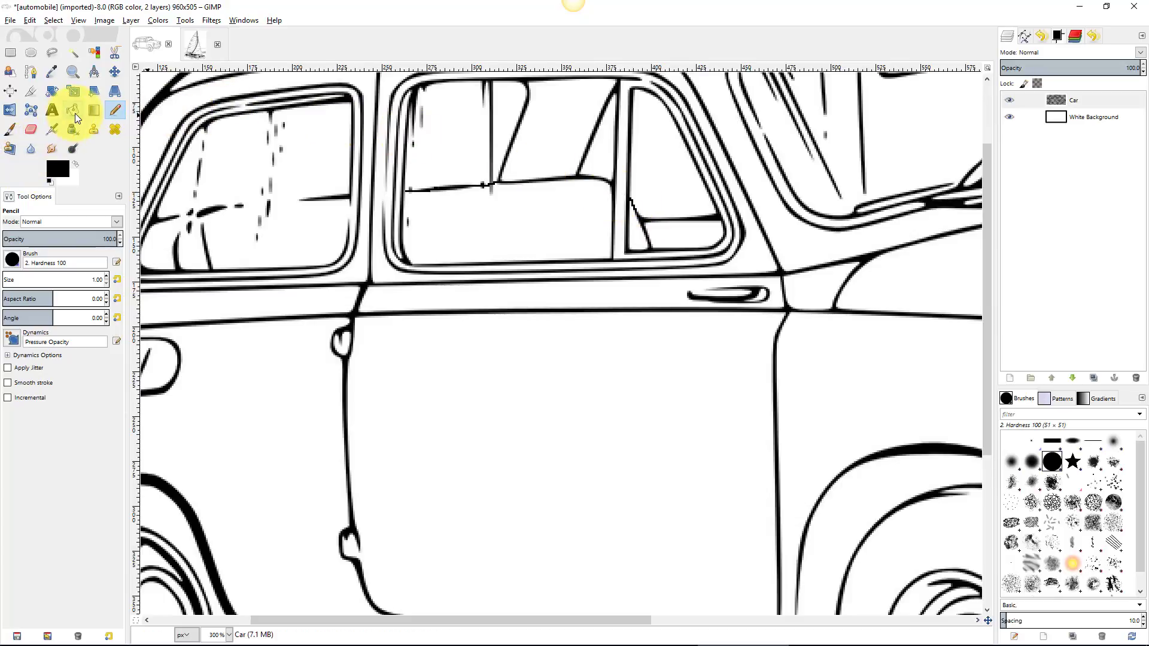
- Try Fuzzy Select on the front door window's lower area and on the rear body panel
click(74, 59)
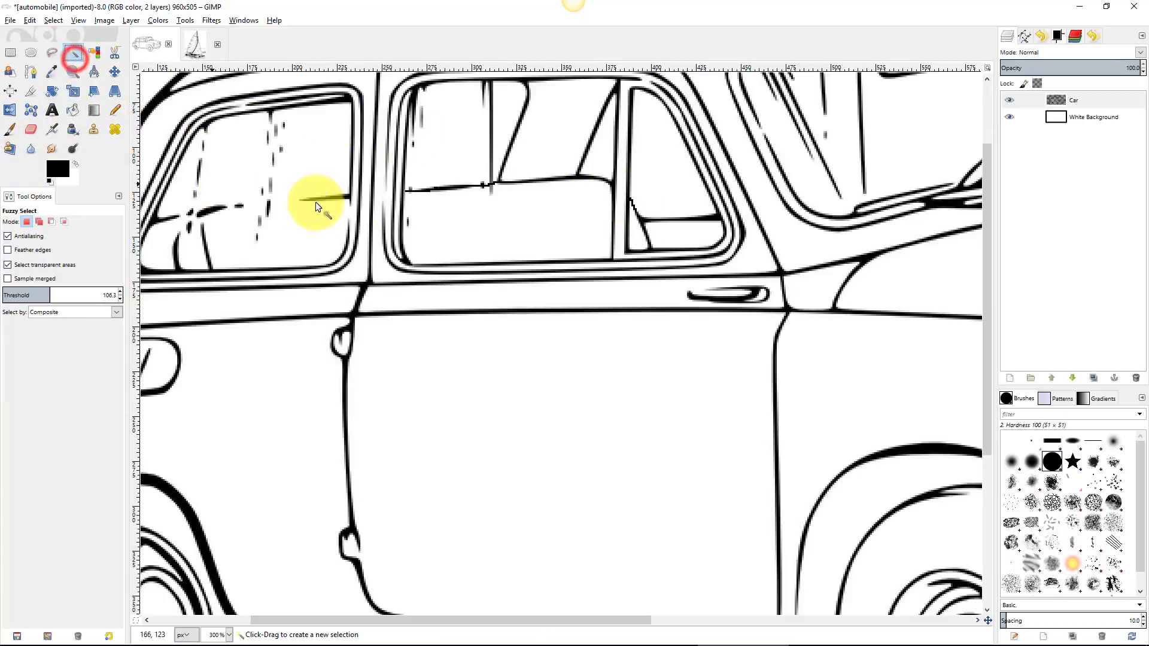
click(511, 215)
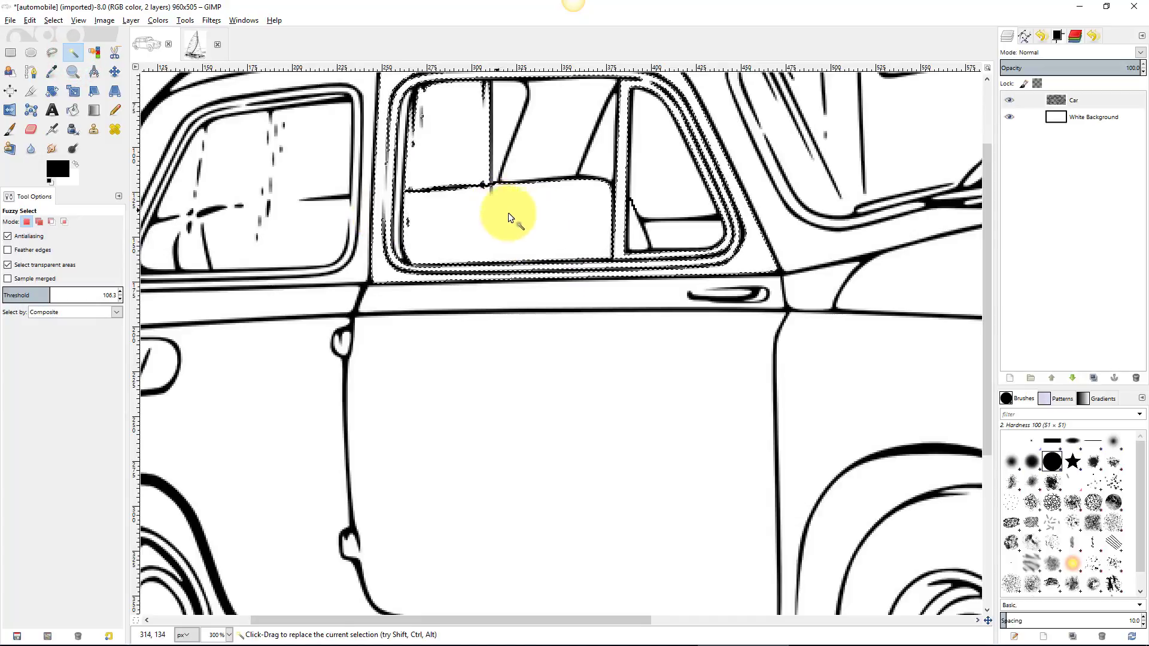
click(508, 218)
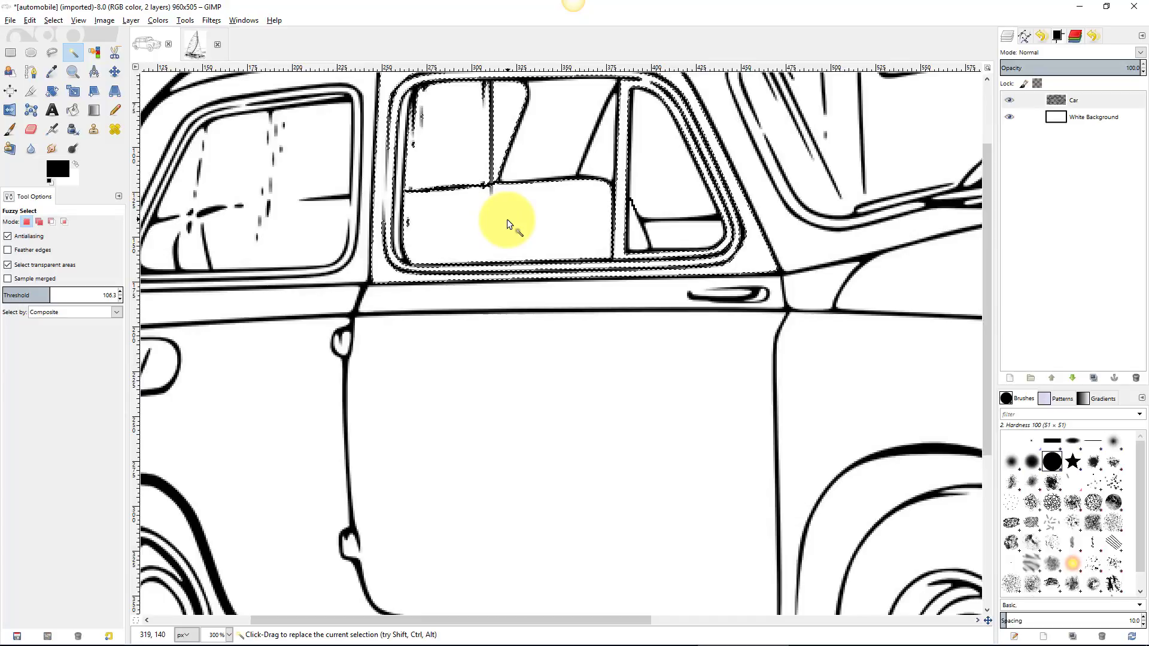
click(258, 371)
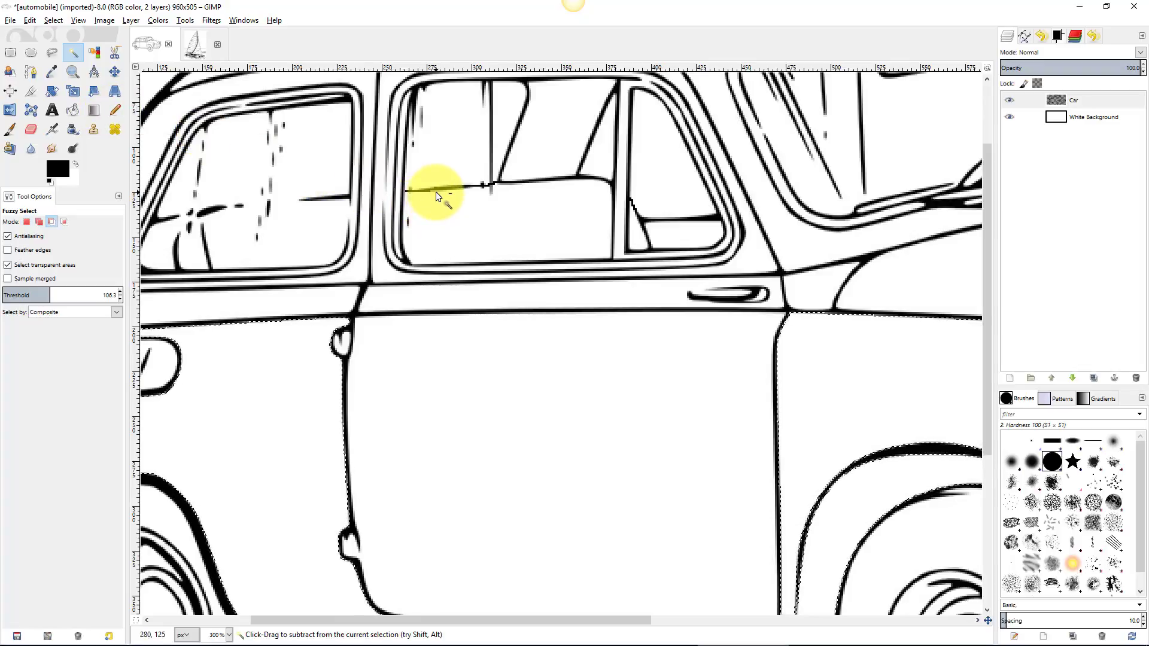
- Try Fuzzy Select around the front door window's lower area with the threshold still at 106.3
scroll(436, 192, up, 2)
scroll(437, 193, up, 1)
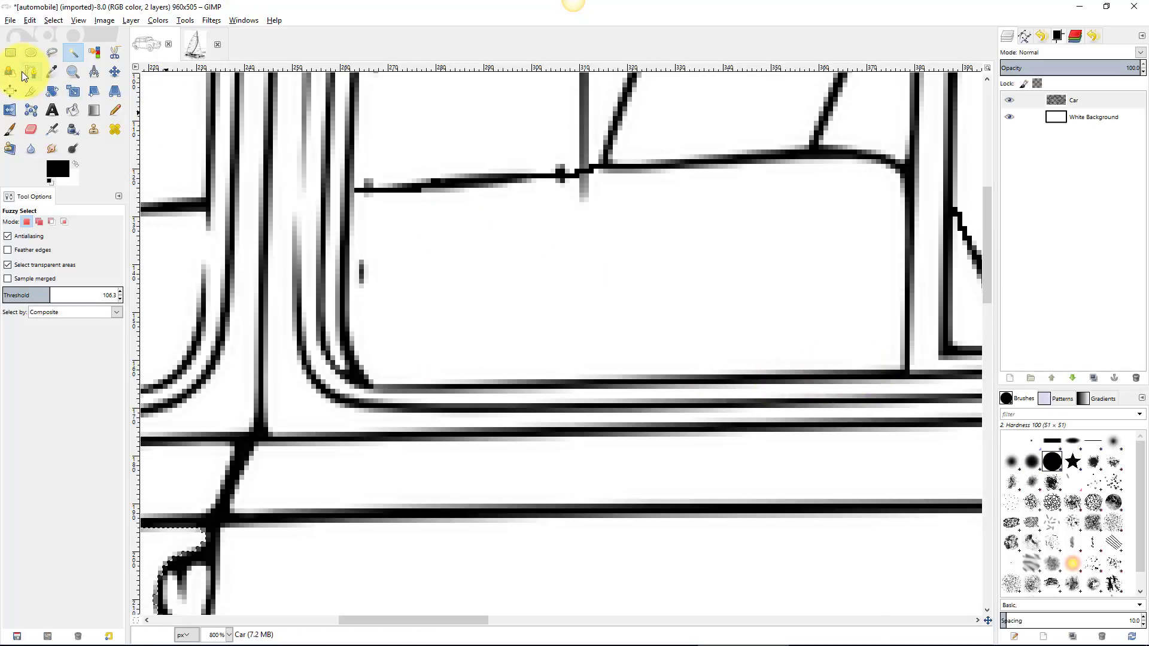
click(70, 52)
click(454, 262)
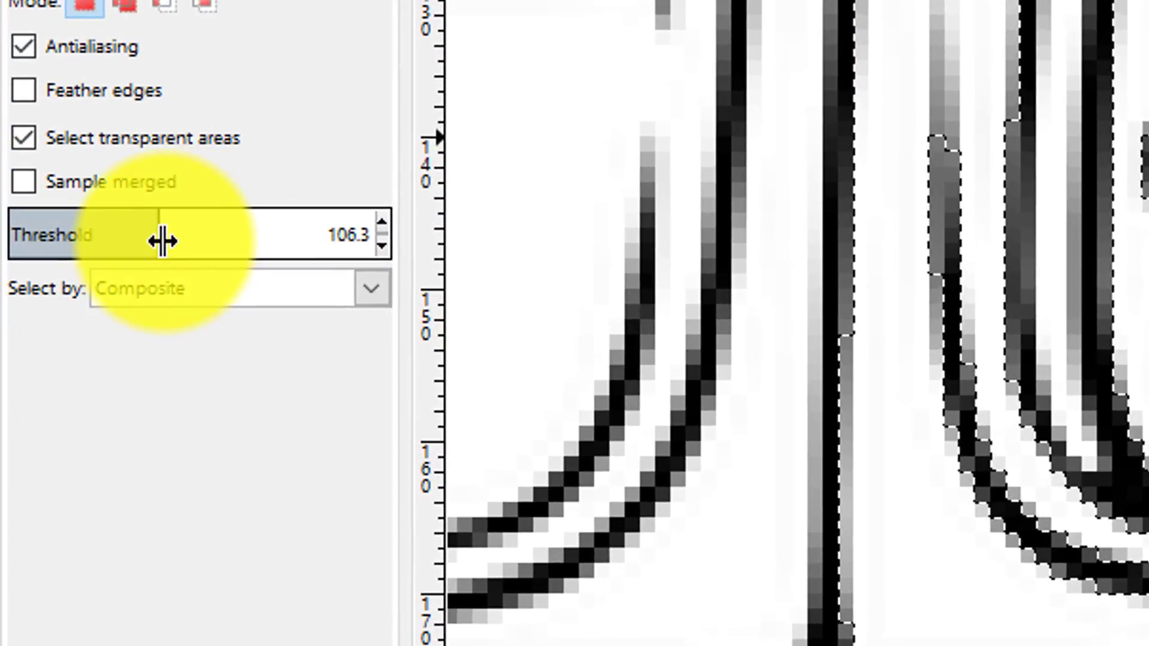
- Set the Fuzzy Select threshold to 14.6 and select the enclosed lower area of the front door window
click(92, 276)
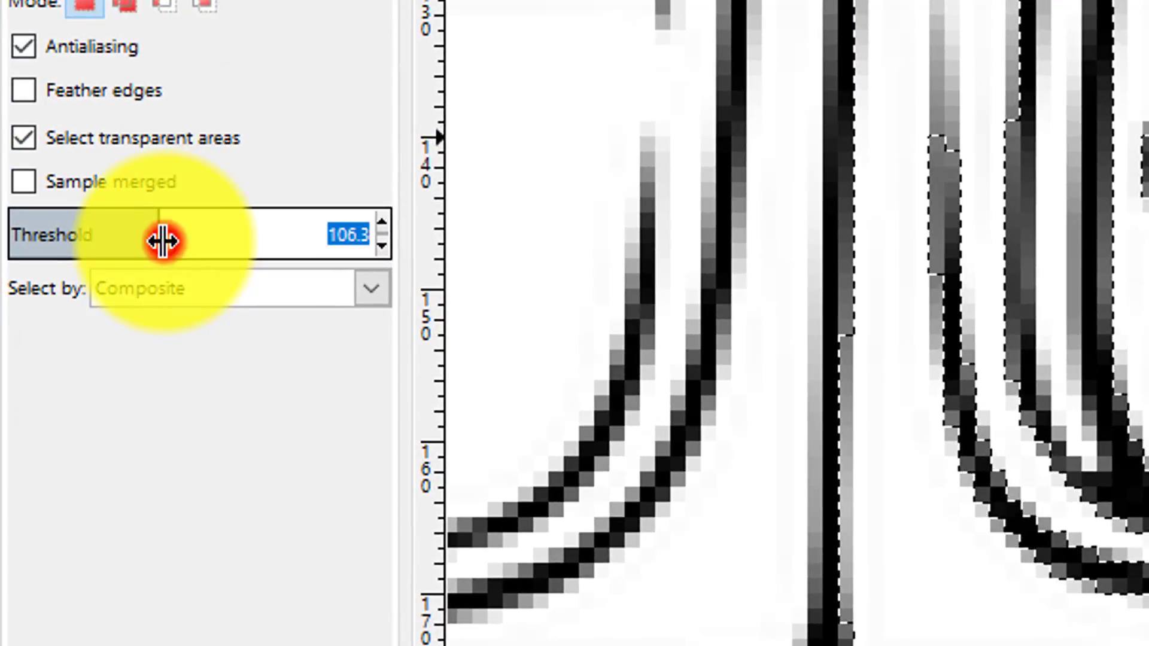
drag(162, 241, 41, 243)
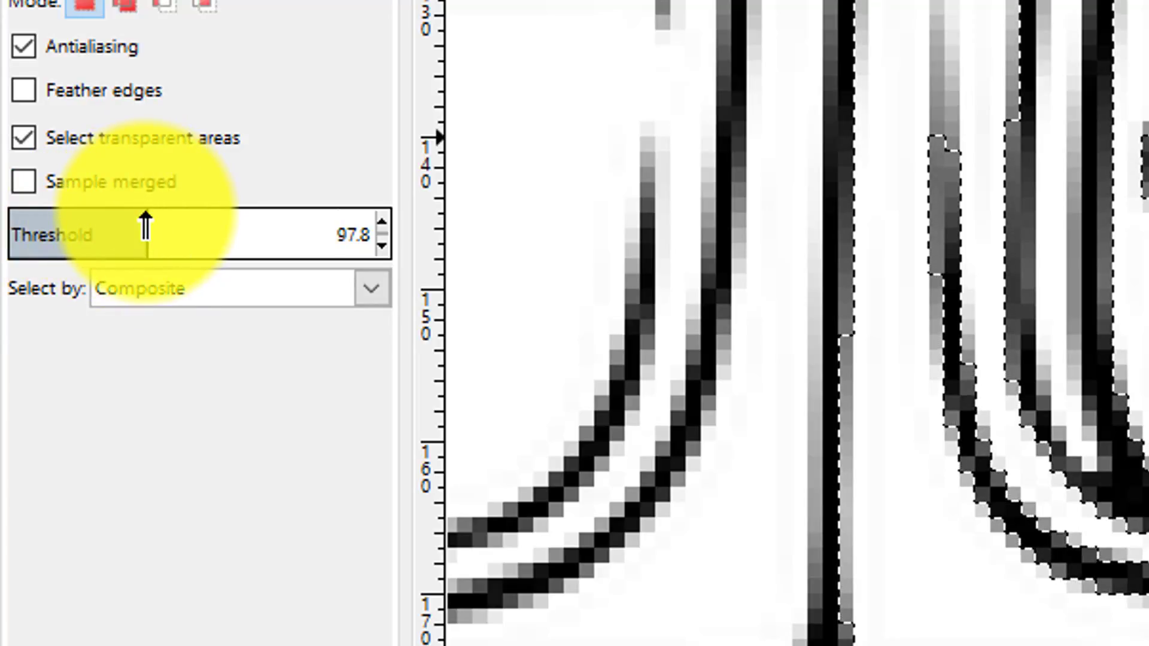
drag(147, 216, 29, 236)
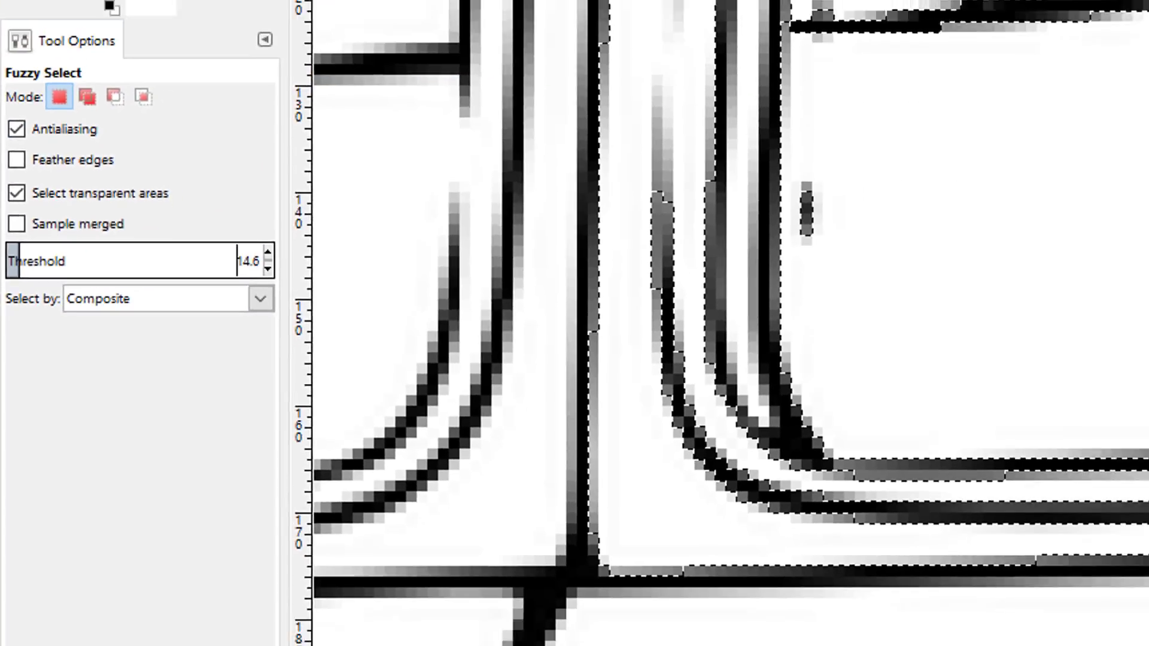
click(164, 139)
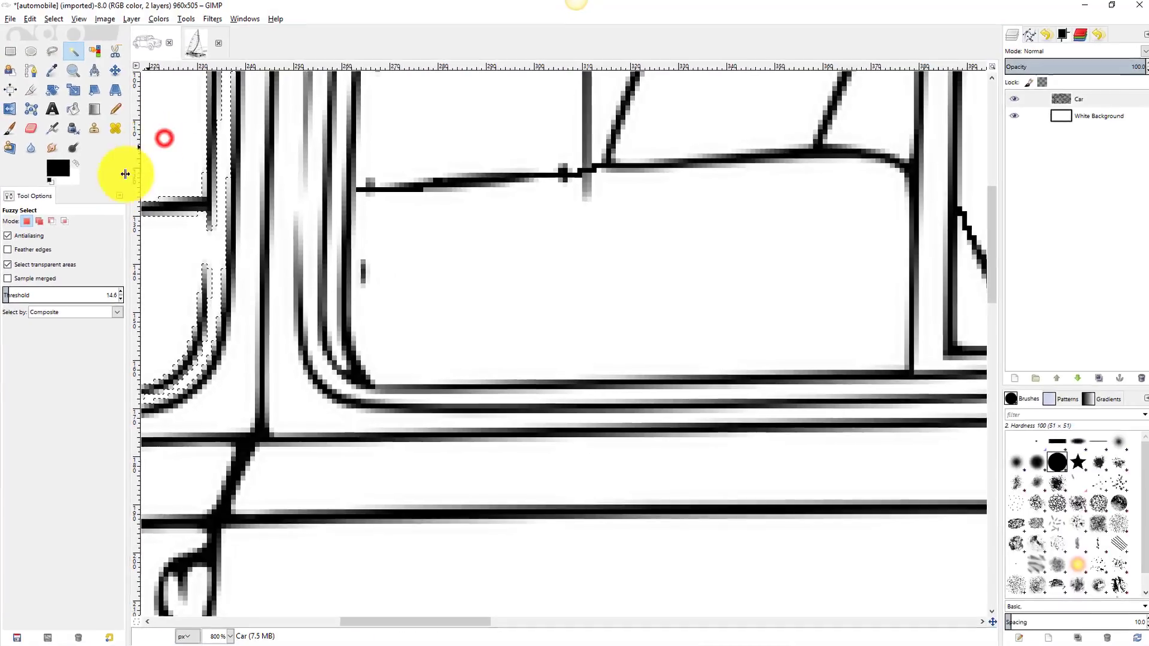
click(545, 269)
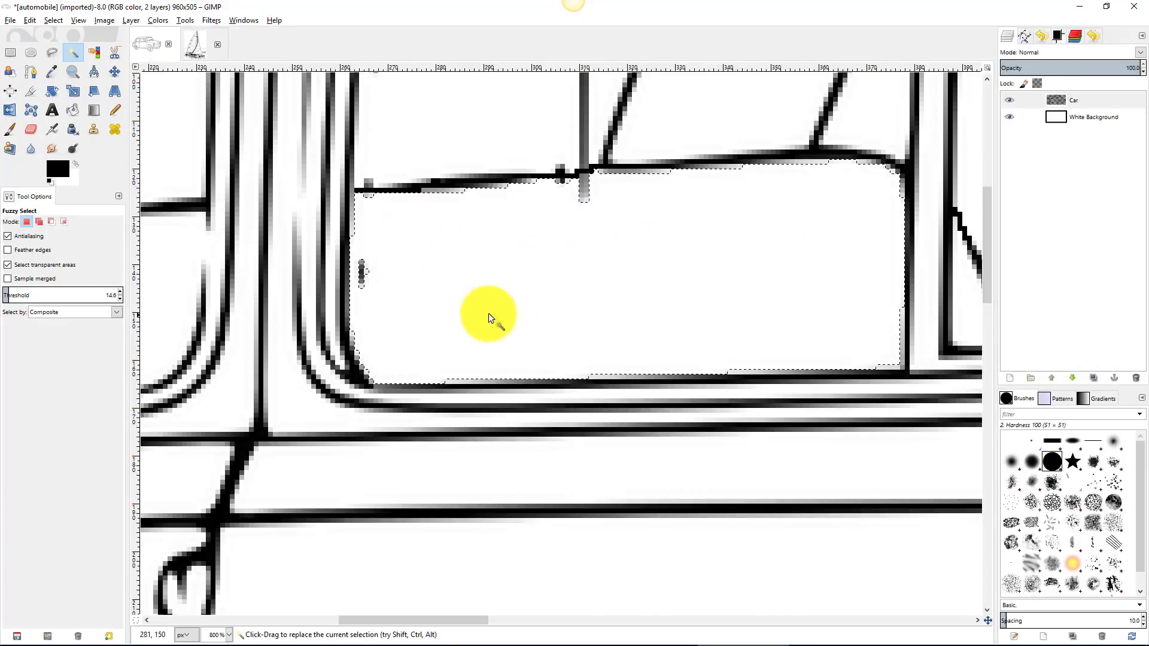
- Clear the selection and close the gaps in the seat outline inside the rear side window with black Pencil strokes
ctrl+scroll(639, 267, down, 3)
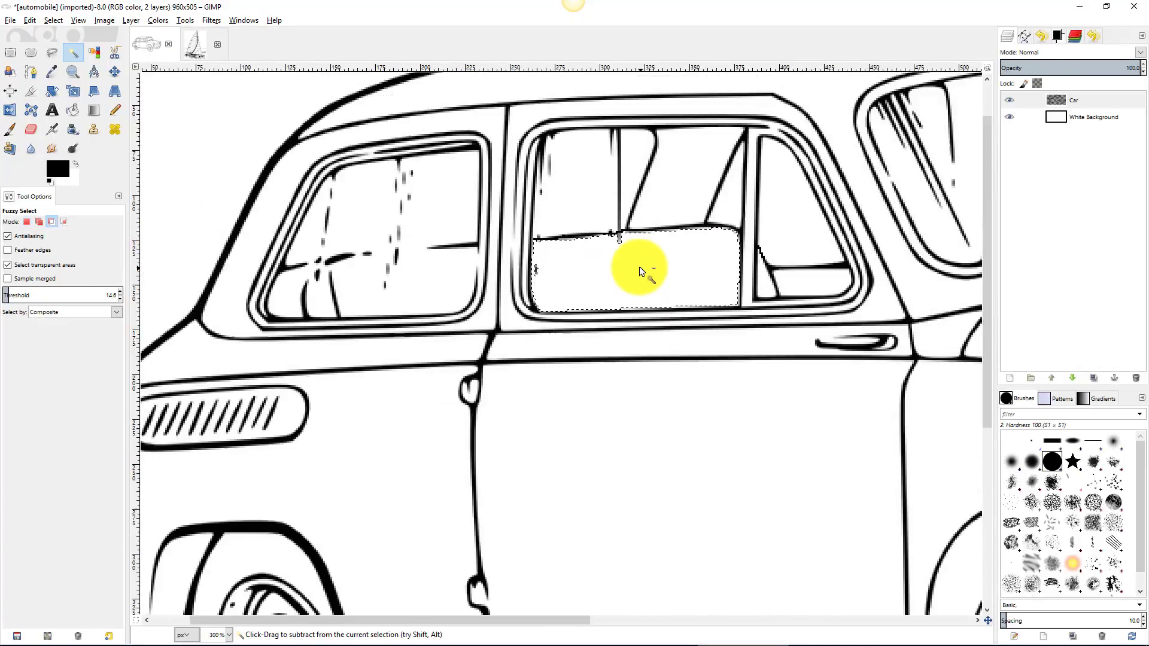
scroll(296, 277, up, 1)
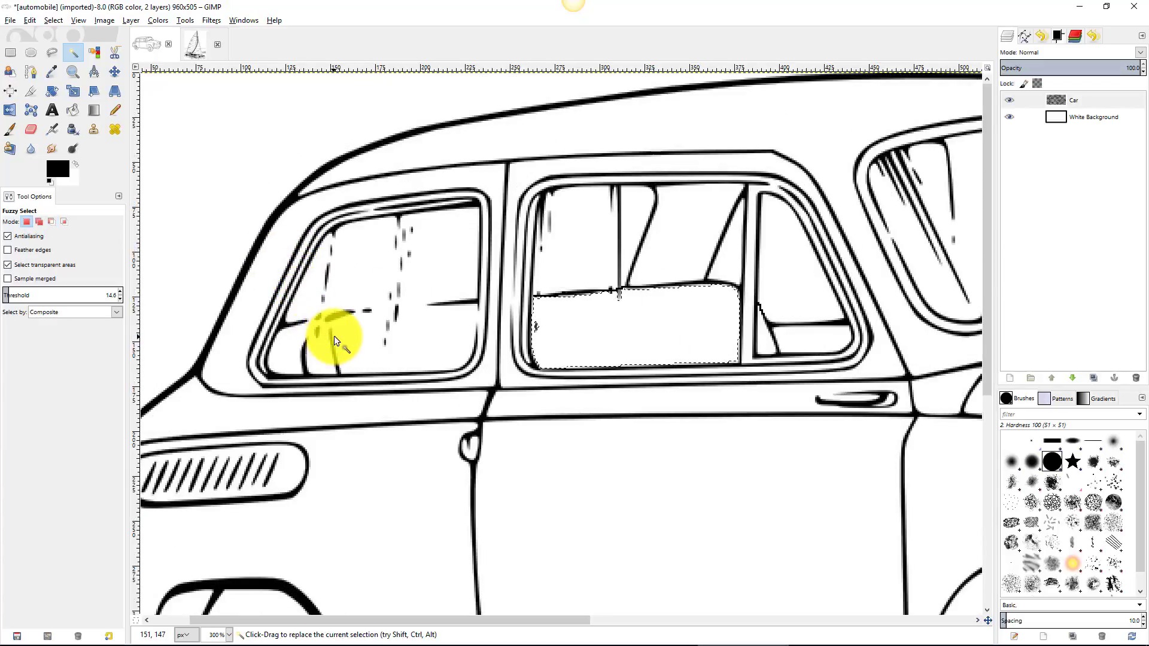
ctrl+scroll(332, 339, up, 2)
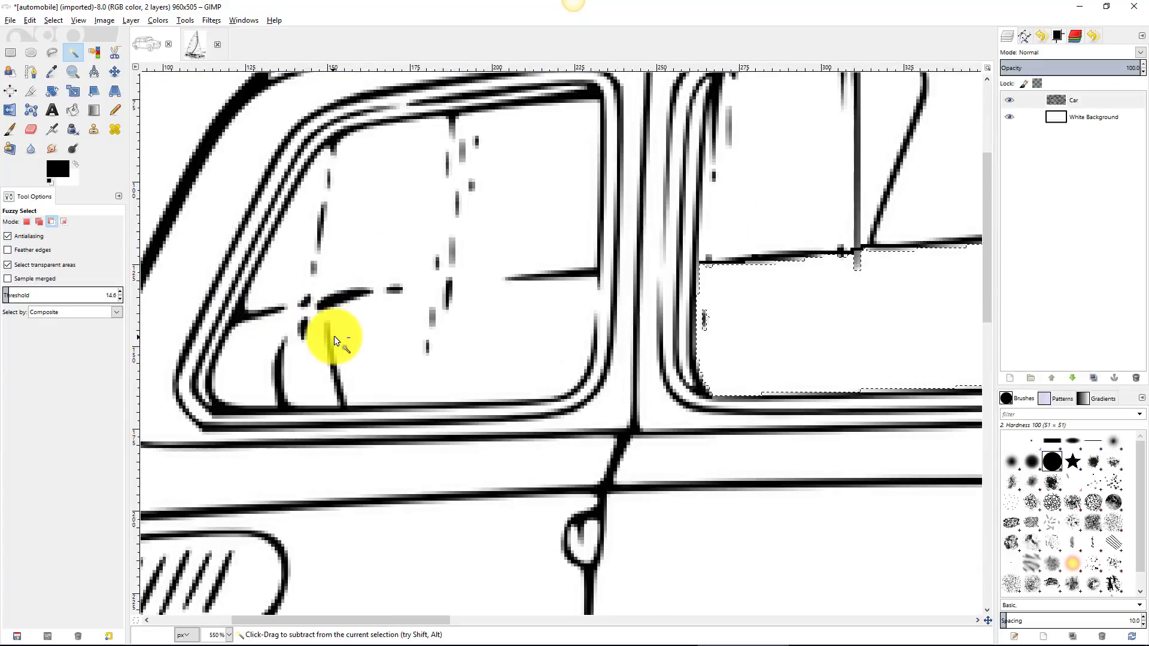
click(111, 113)
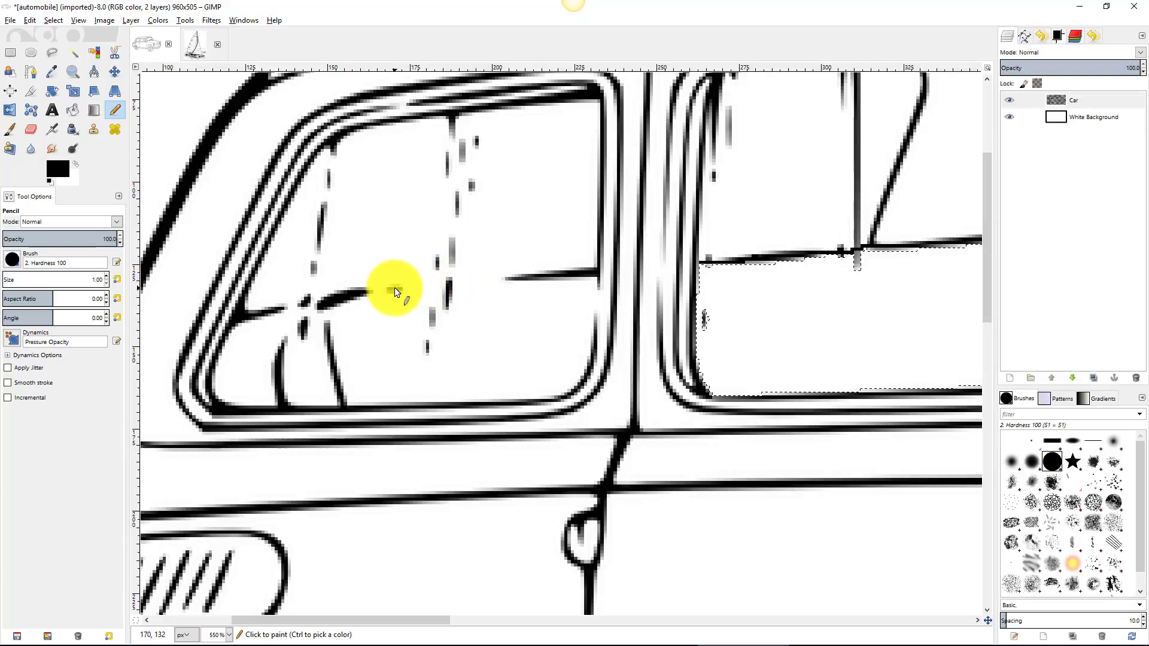
click(516, 280)
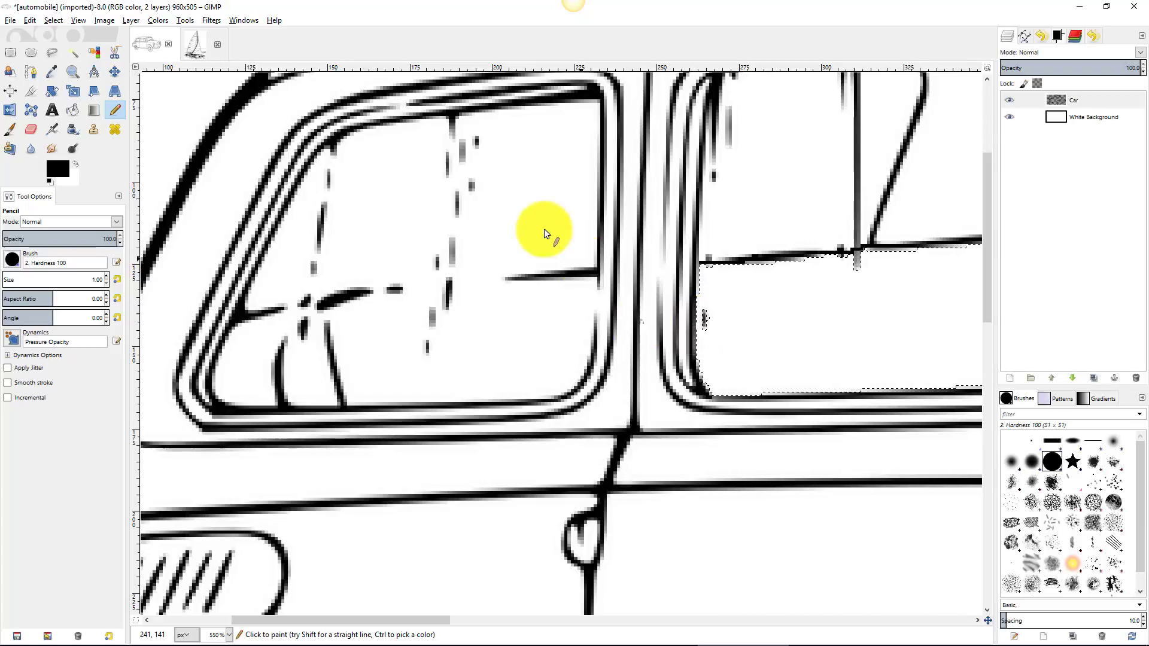
click(80, 20)
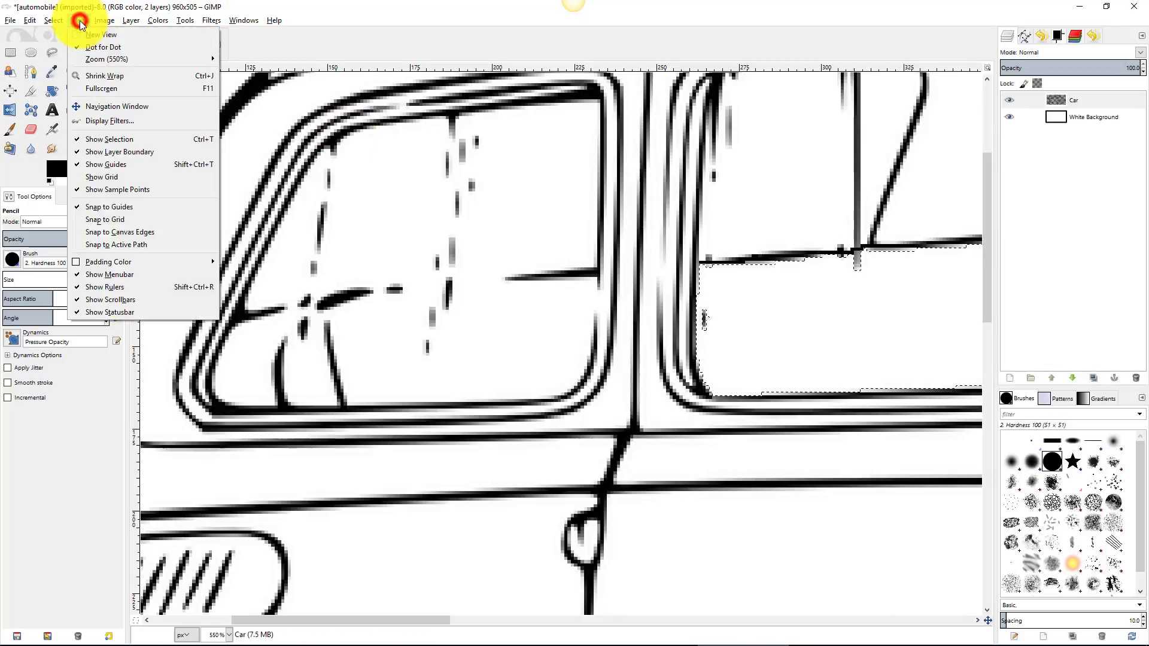
mouse_move(102, 19)
mouse_move(57, 20)
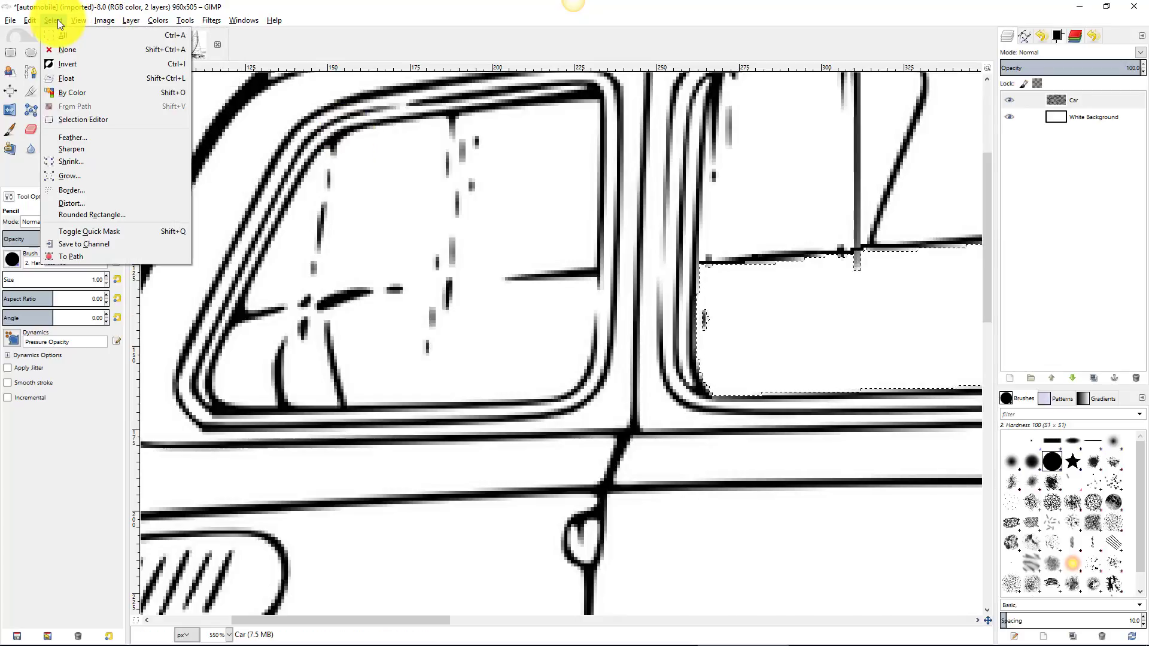
click(59, 48)
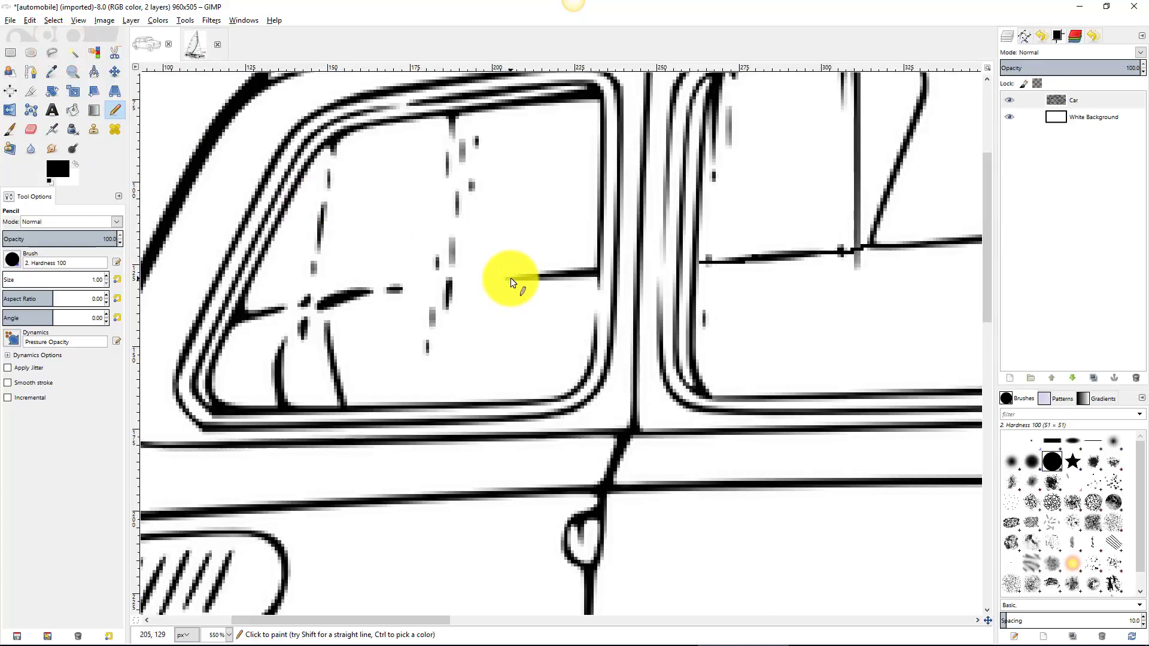
mouse_move(511, 277)
mouse_down()
mouse_move(347, 293)
mouse_move(310, 307)
mouse_move(286, 337)
mouse_up()
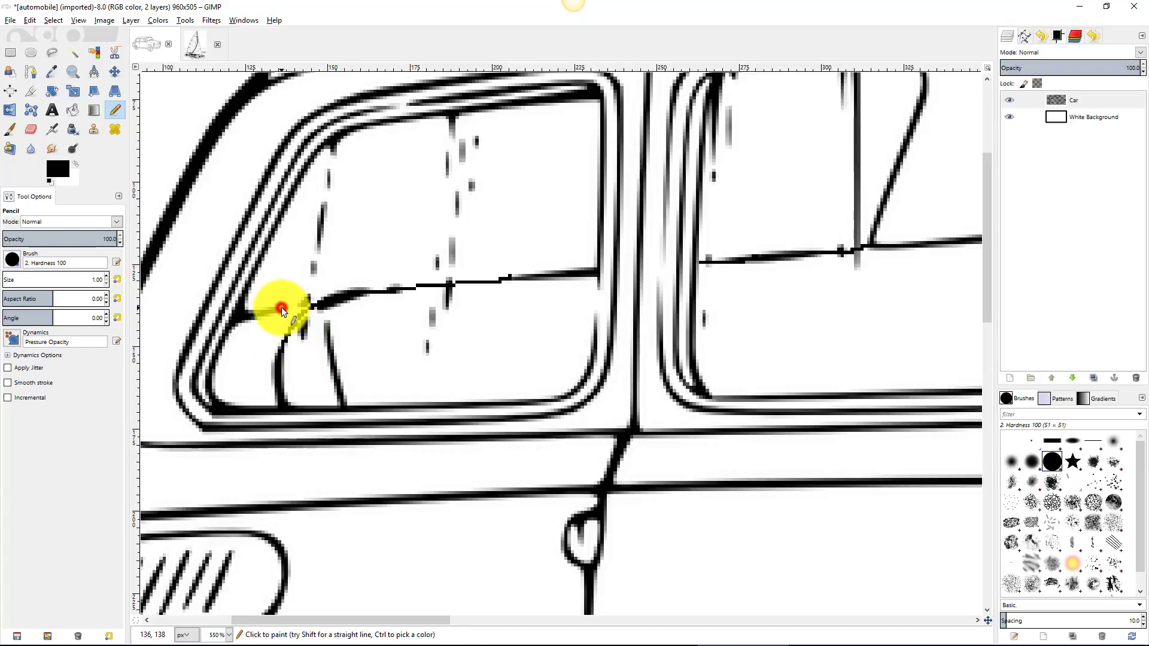
drag(282, 307, 341, 293)
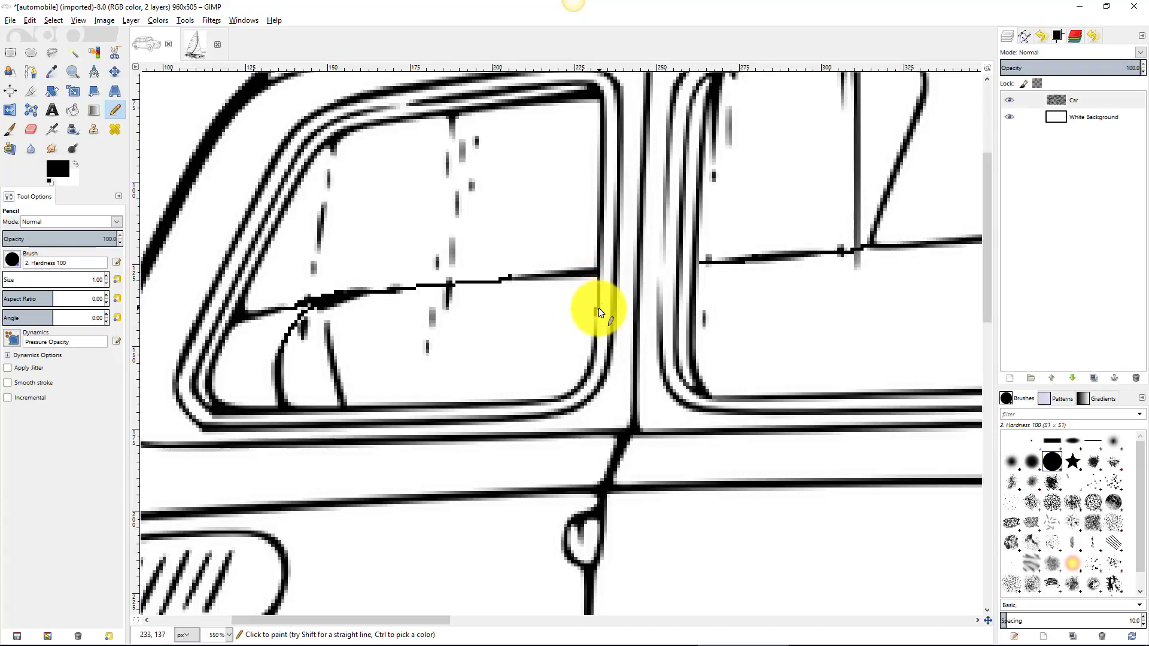
- Try closing the gap in the rear side window's inner frame line with the Pencil, then undo the stroke
scroll(600, 310, up, 4)
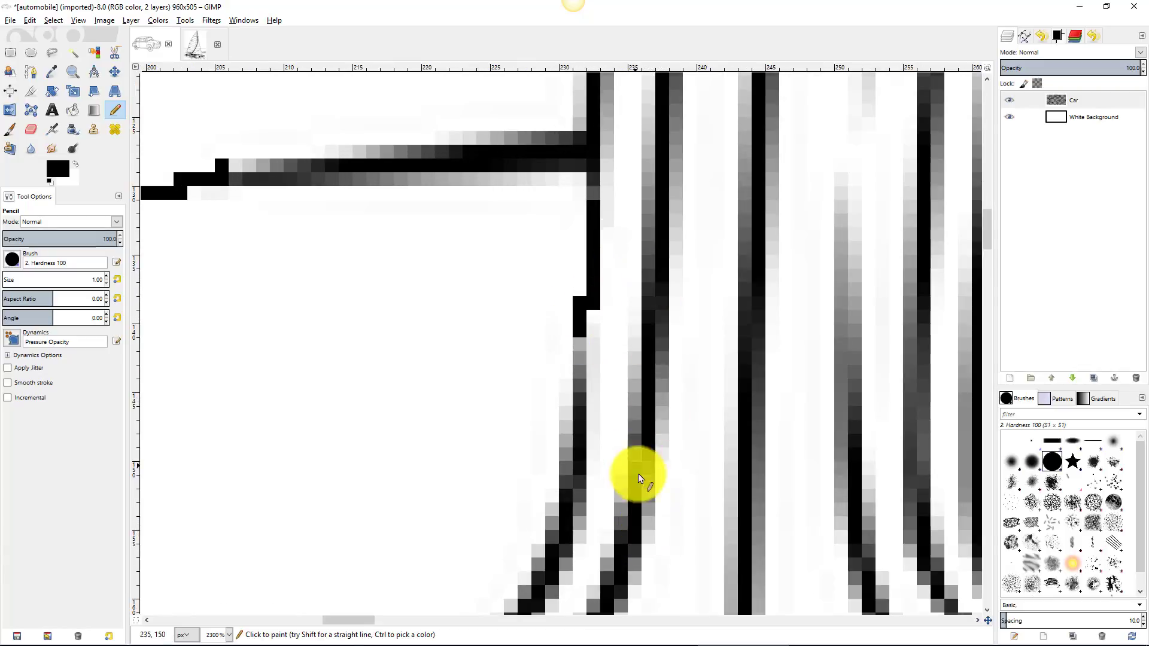
click(637, 441)
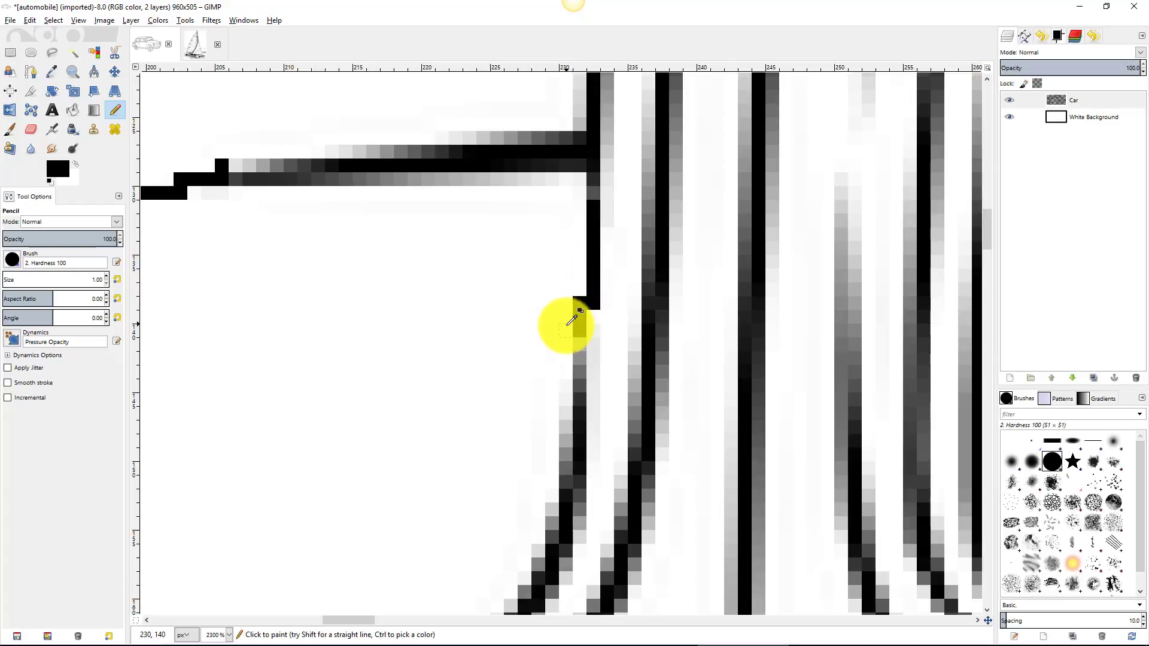
key(ctrl+z)
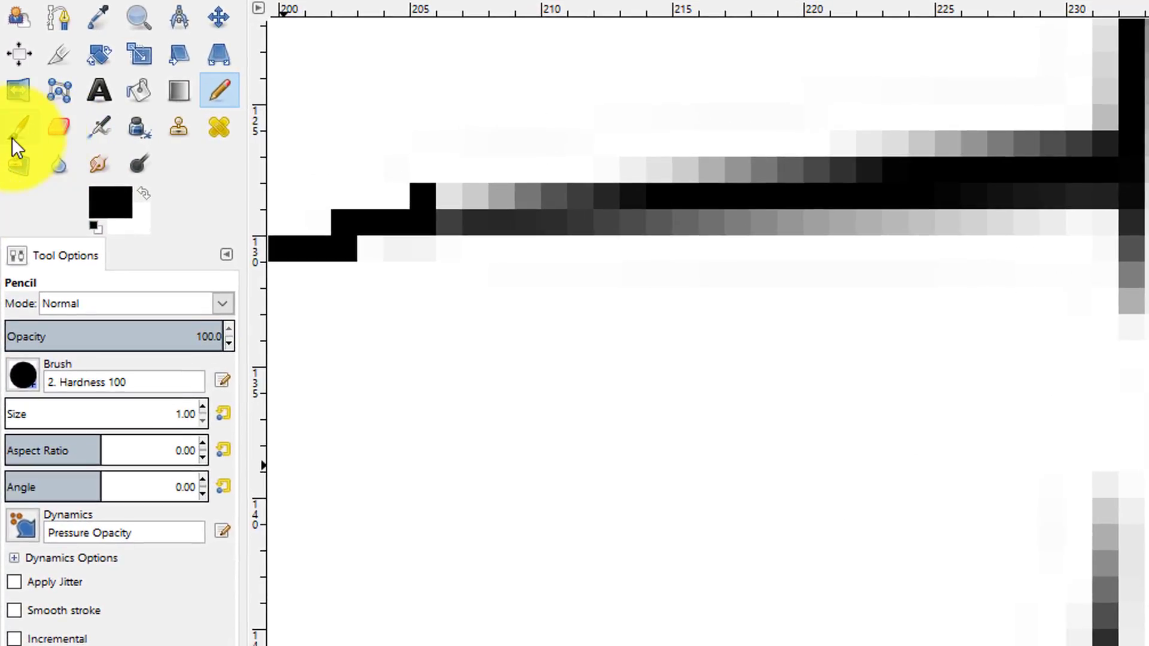
- Close the gap in the rear side window's inner frame line using the Paintbrush with the 2. Hardness 075 brush
click(8, 134)
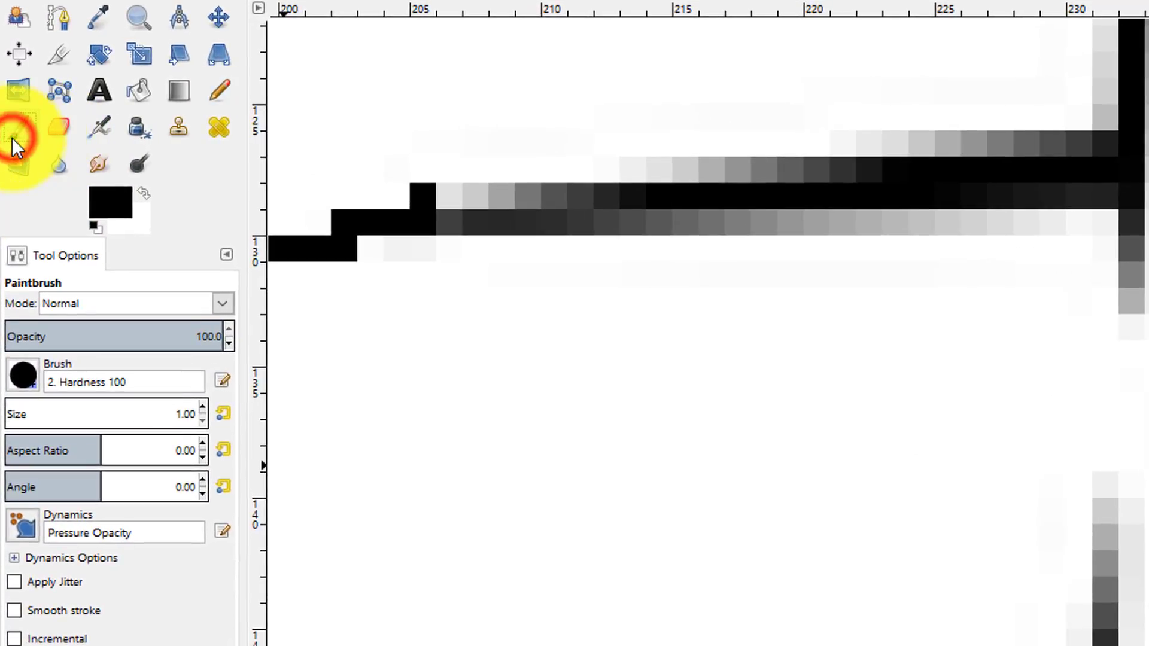
click(21, 372)
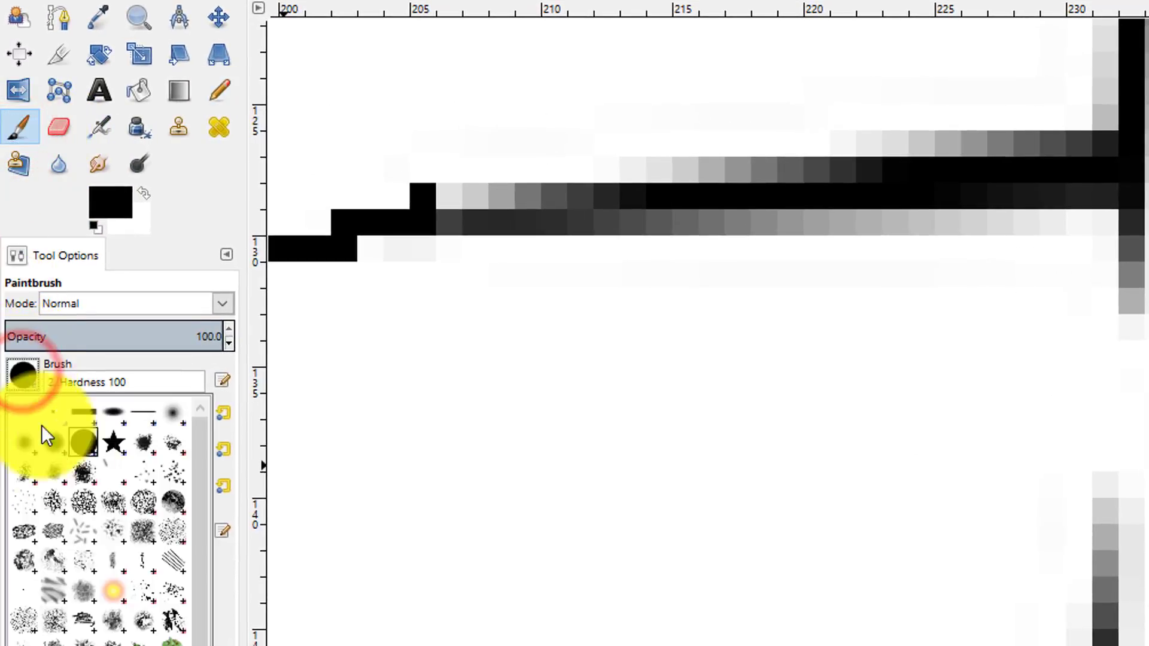
double_click(52, 442)
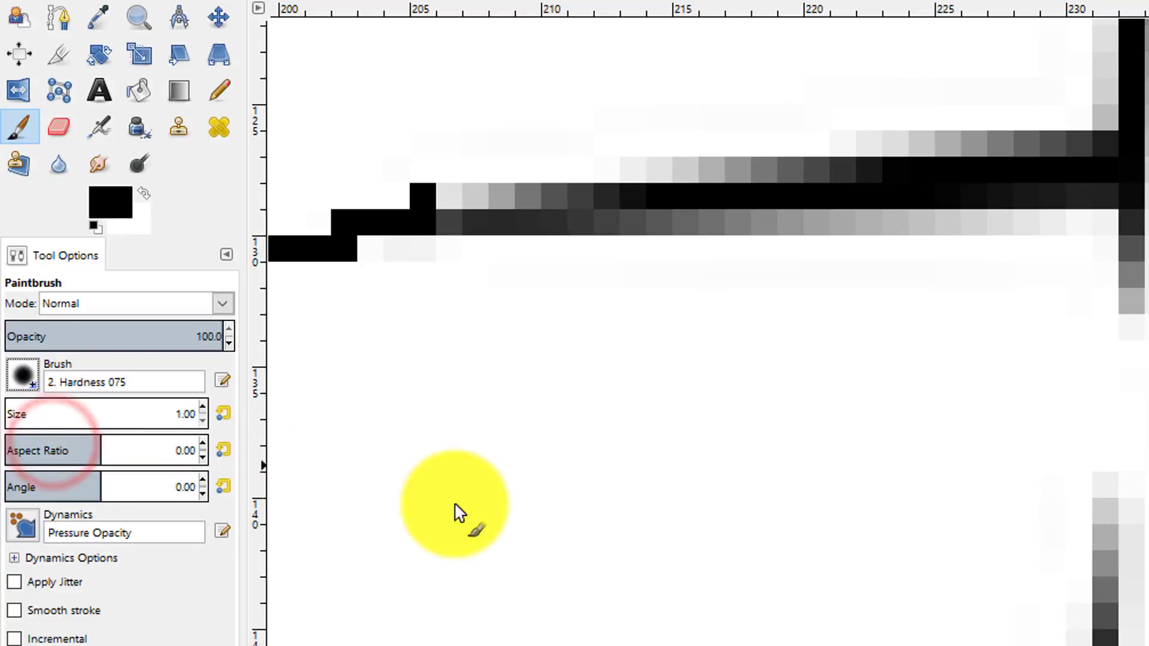
mouse_move(829, 367)
mouse_down()
mouse_move(730, 474)
mouse_move(526, 628)
mouse_move(471, 645)
mouse_up()
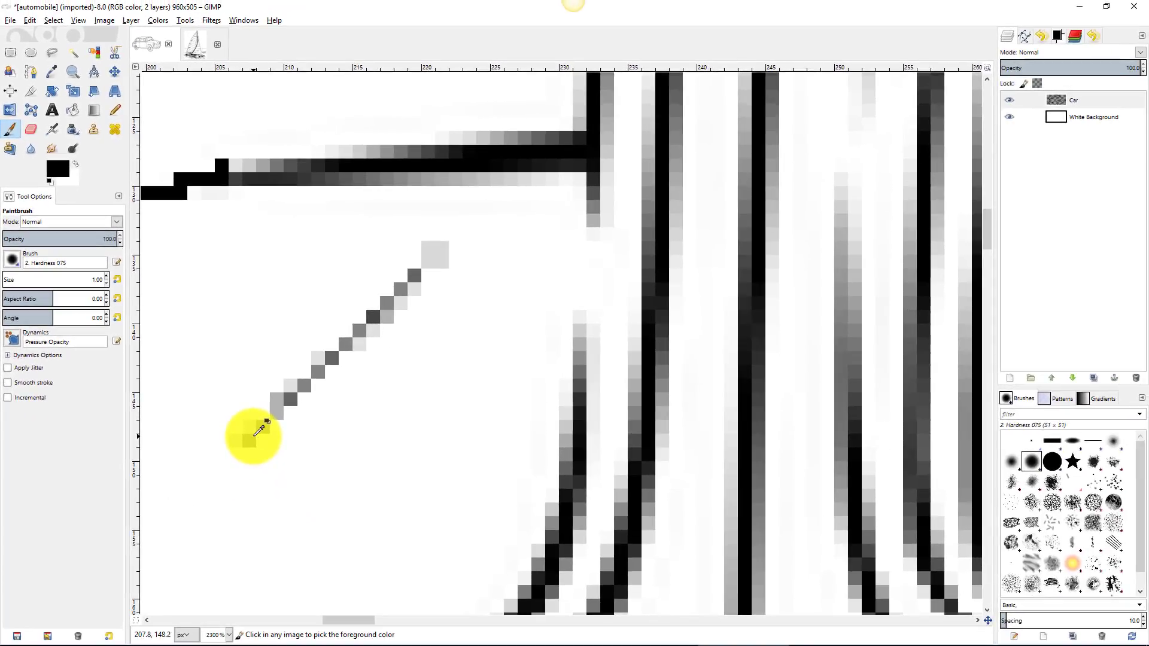
key(ctrl+z)
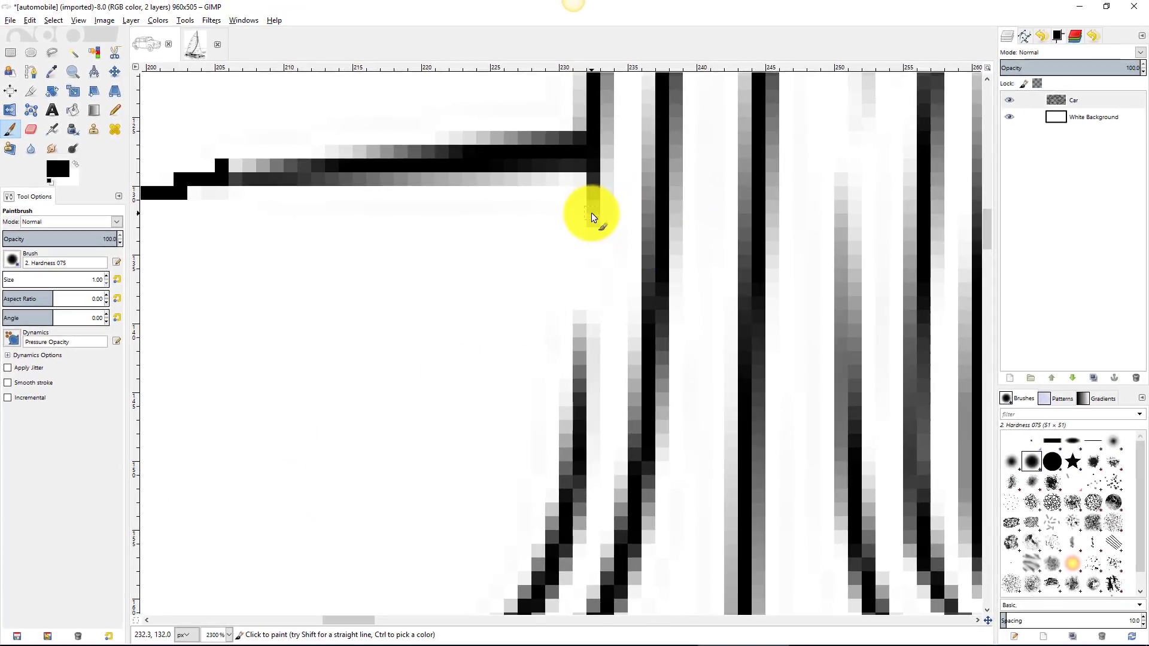
drag(591, 213, 586, 284)
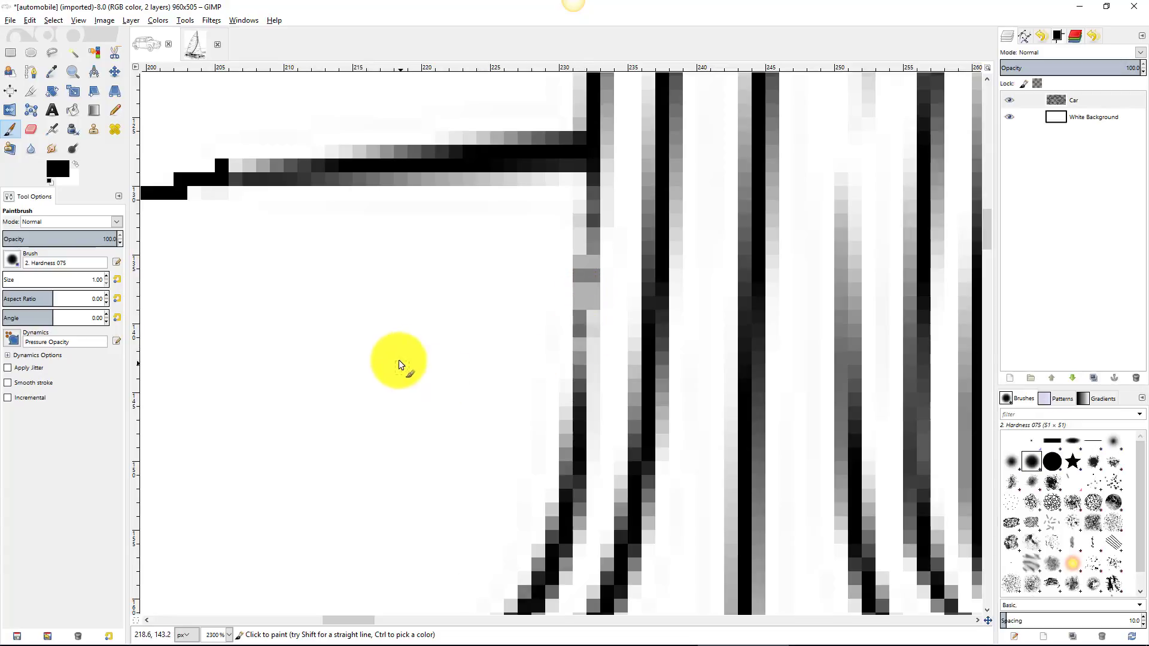
- Fuzzy Select the seat area in the lower part of the rear side window
scroll(314, 328, down, 5)
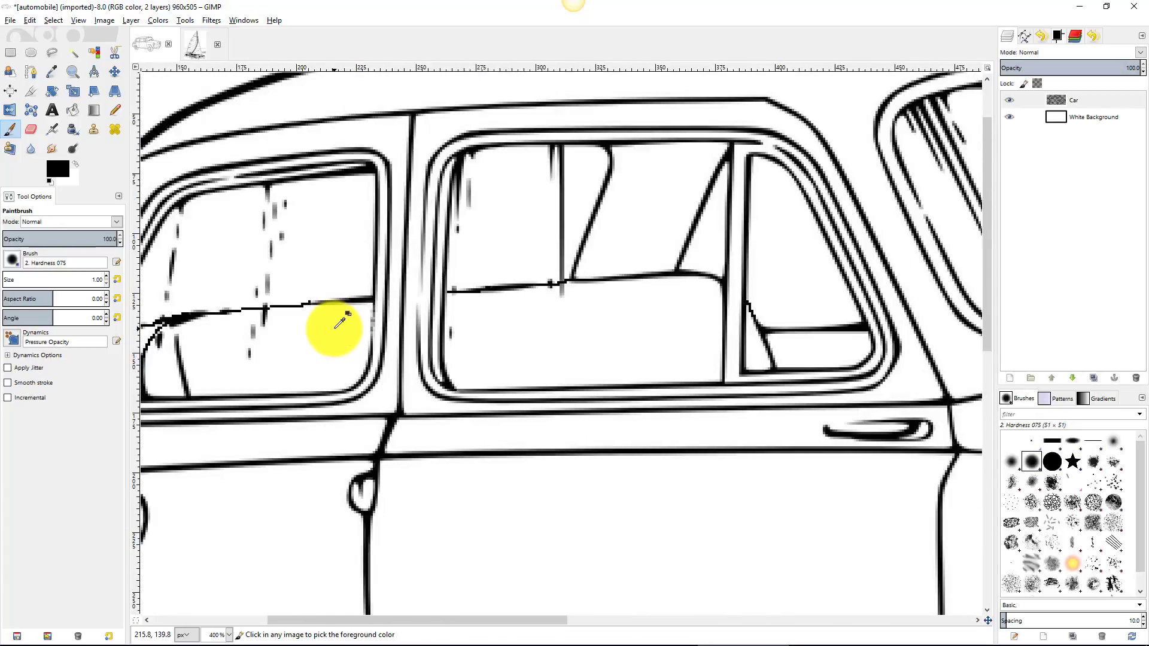
scroll(339, 323, down, 1)
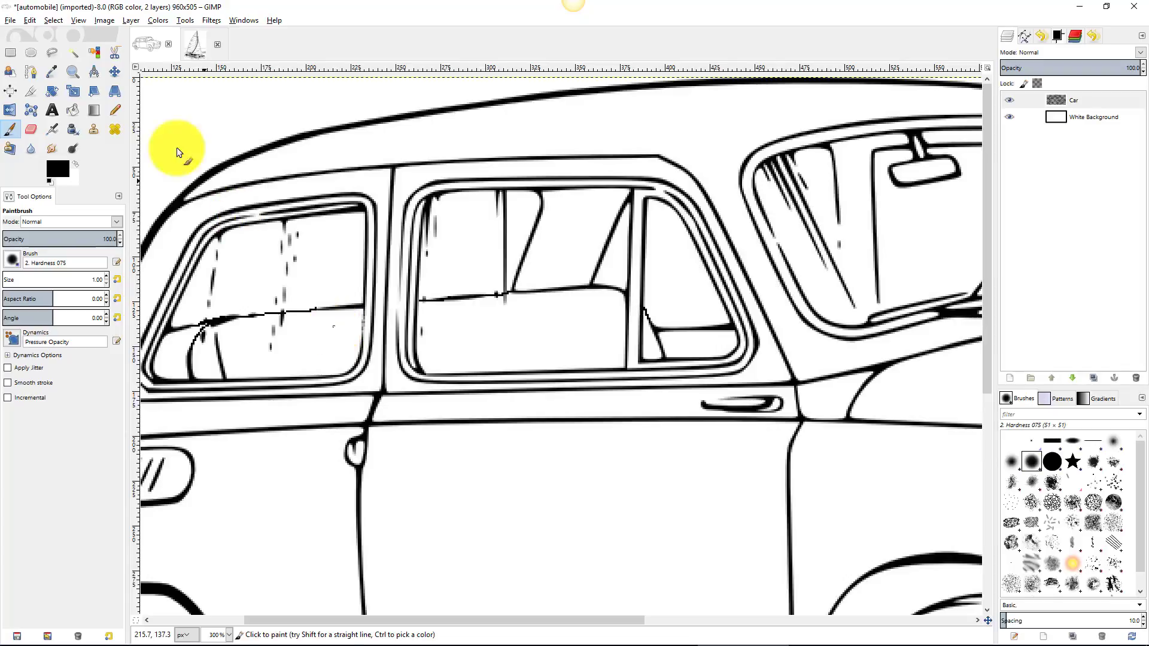
click(75, 54)
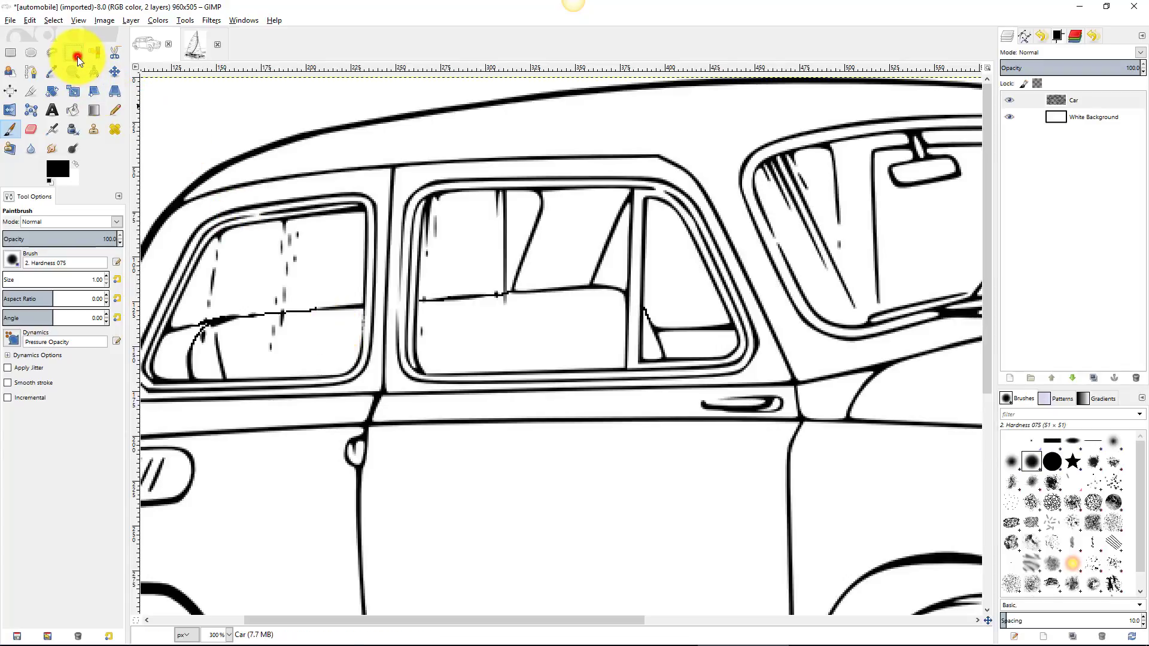
click(317, 336)
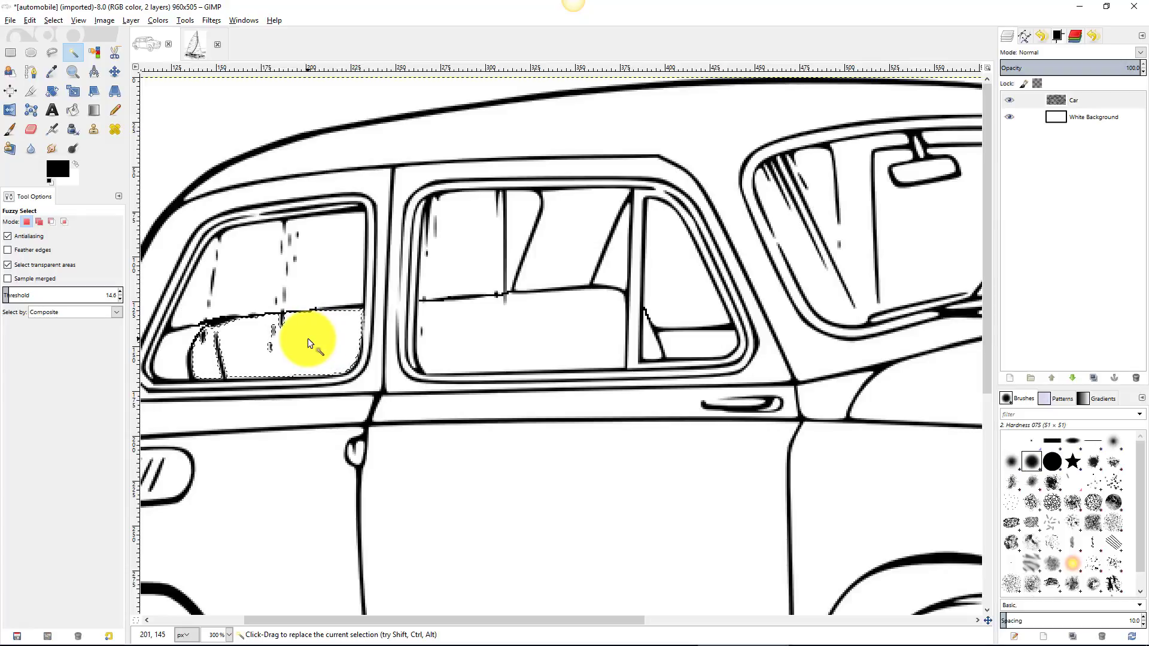
- Clear the selection and close the gaps in the interior lines at the near side of the windshield with the Paintbrush
ctrl+scroll(318, 339, down, 2)
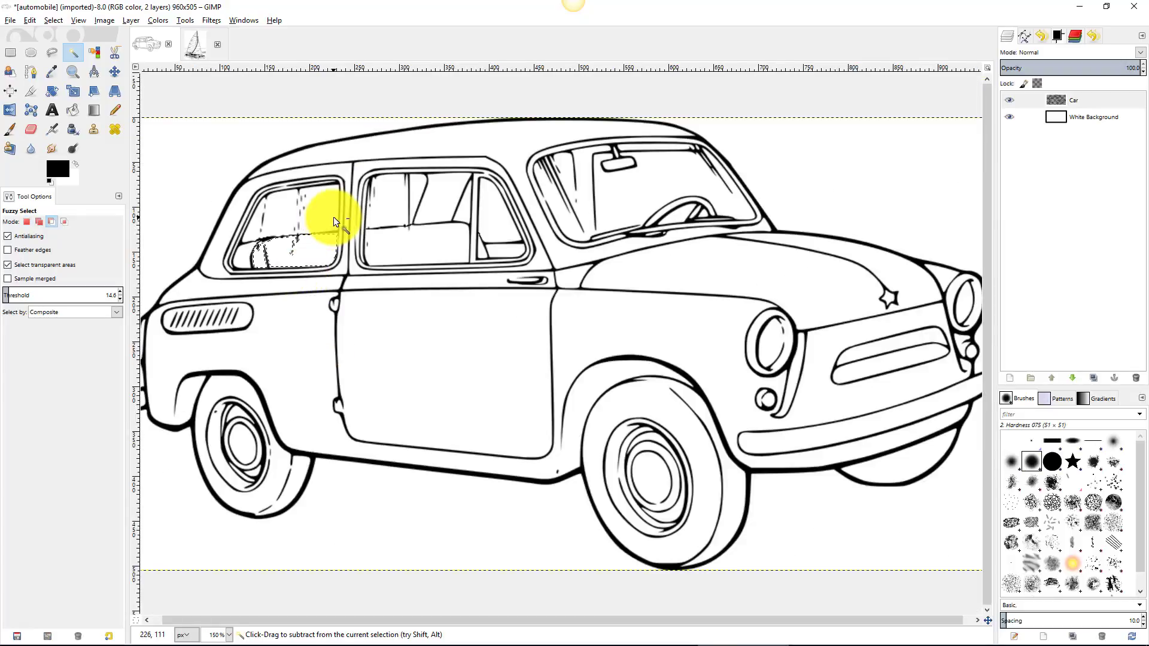
ctrl+scroll(333, 217, down, 1)
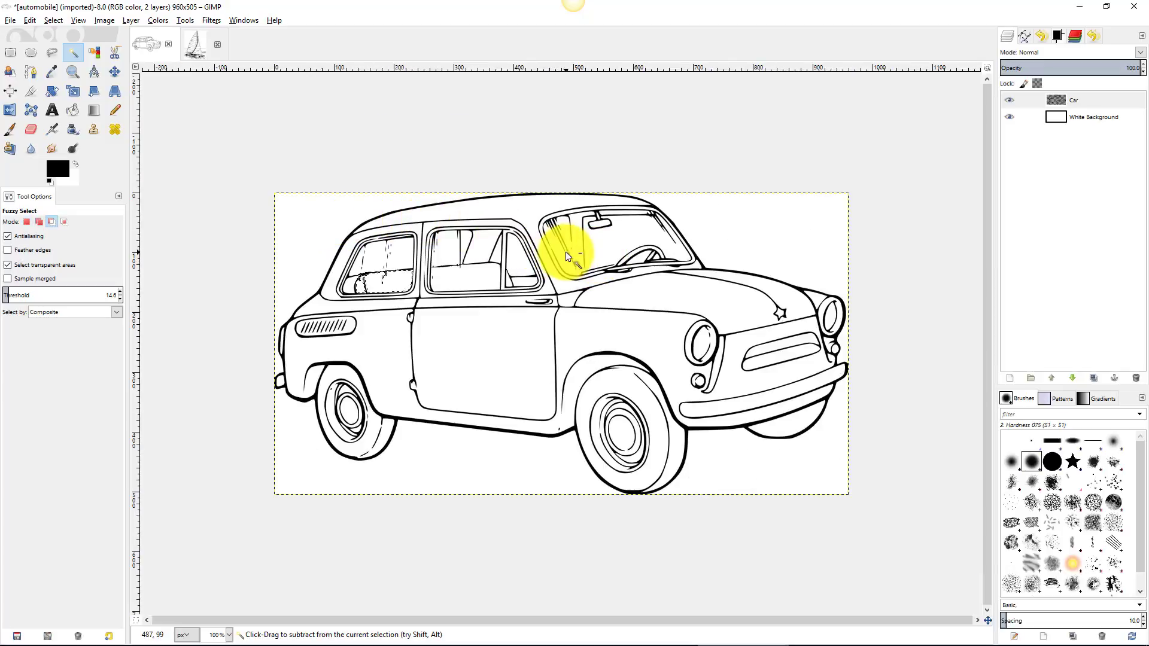
ctrl+scroll(569, 246, up, 2)
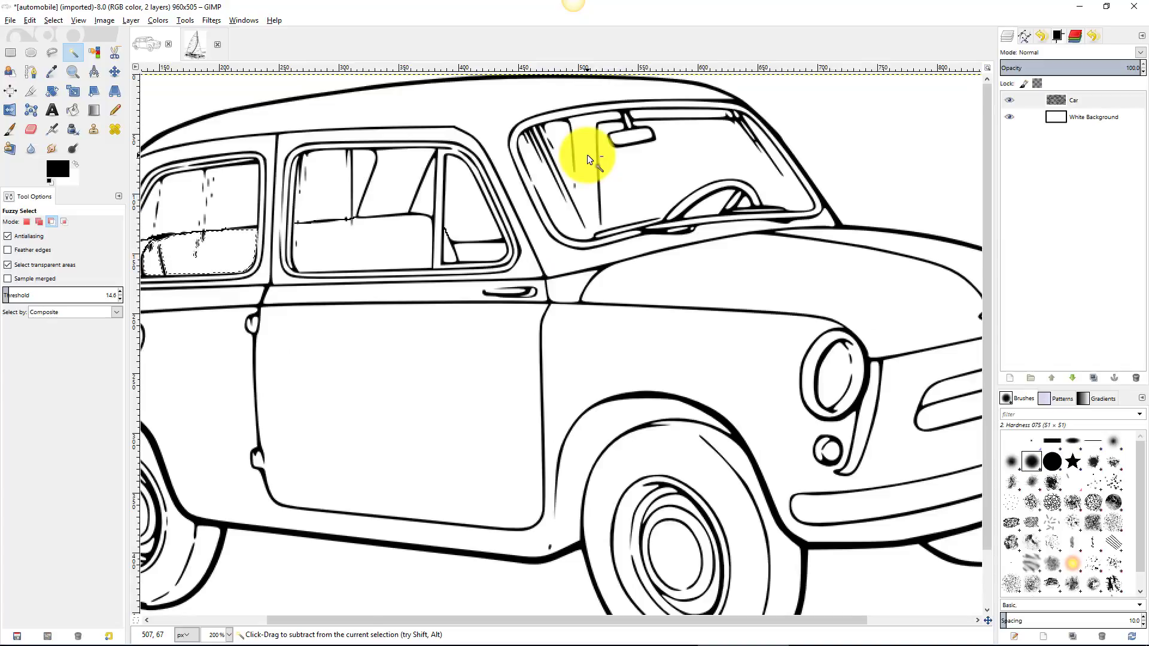
ctrl+scroll(587, 154, up, 3)
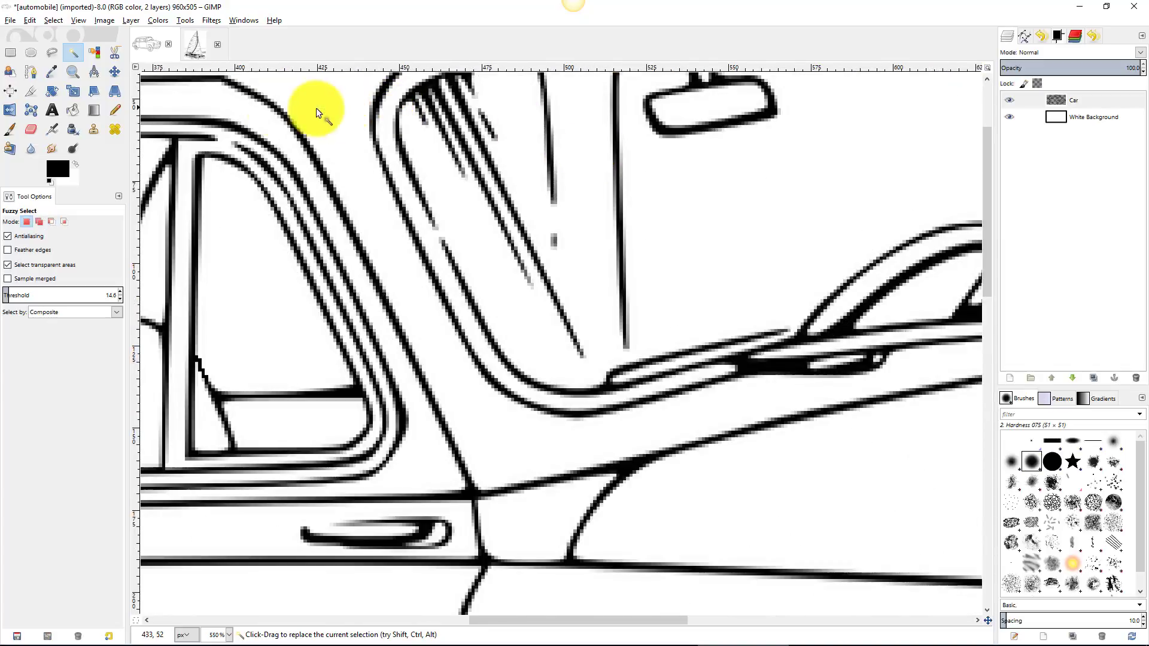
click(10, 130)
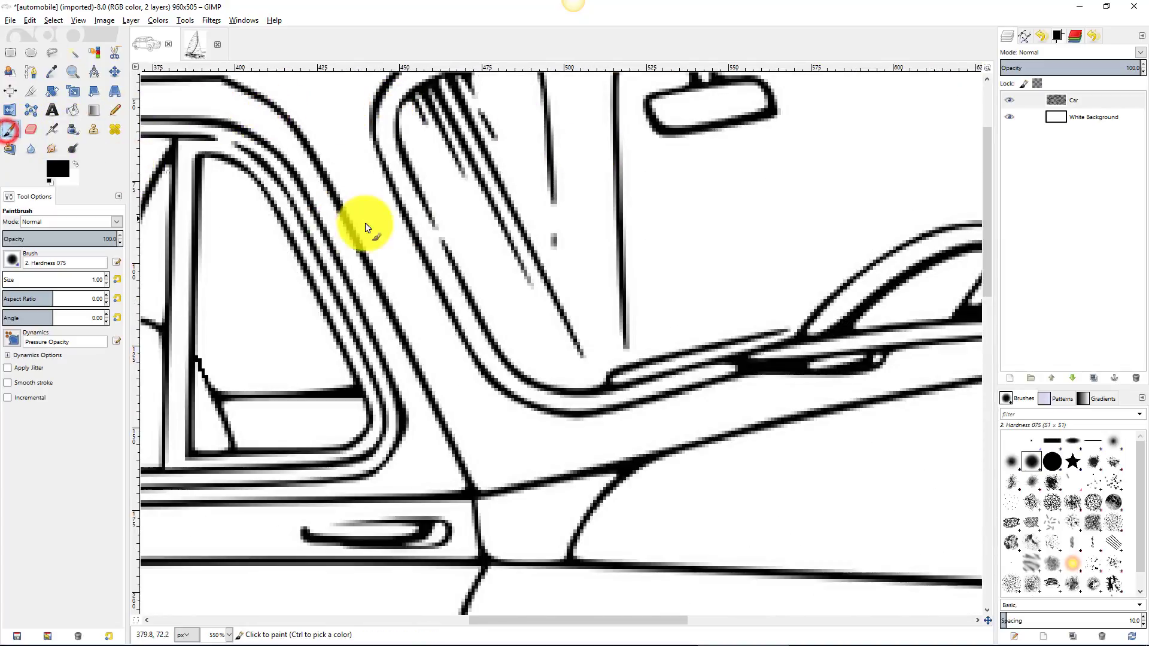
click(555, 200)
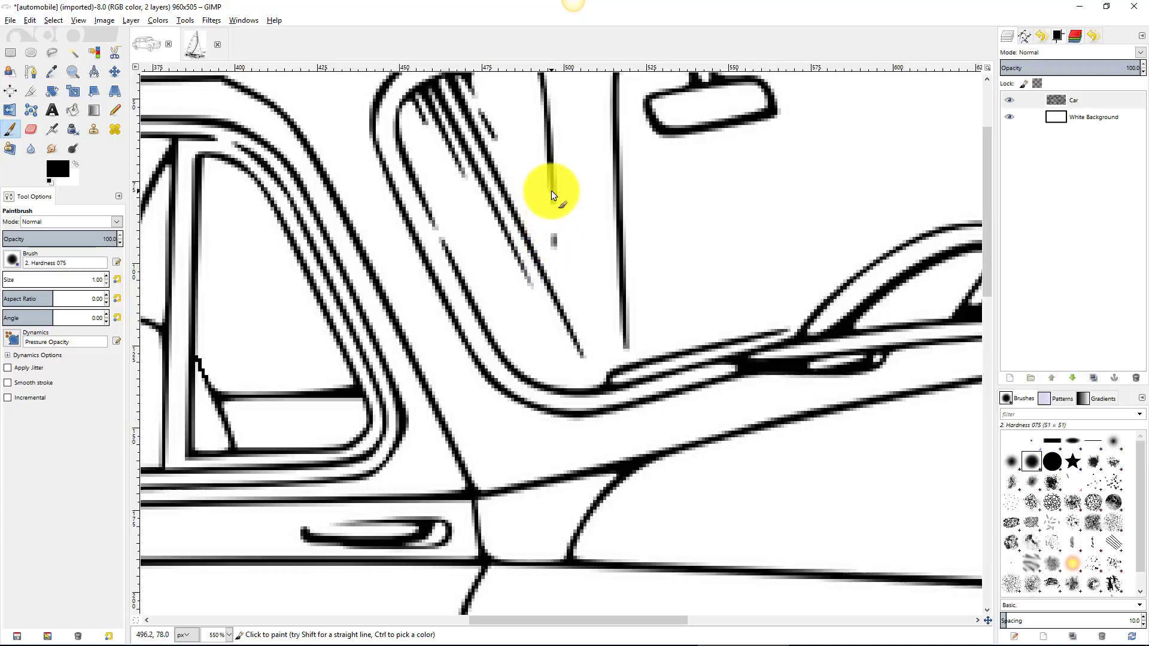
click(55, 20)
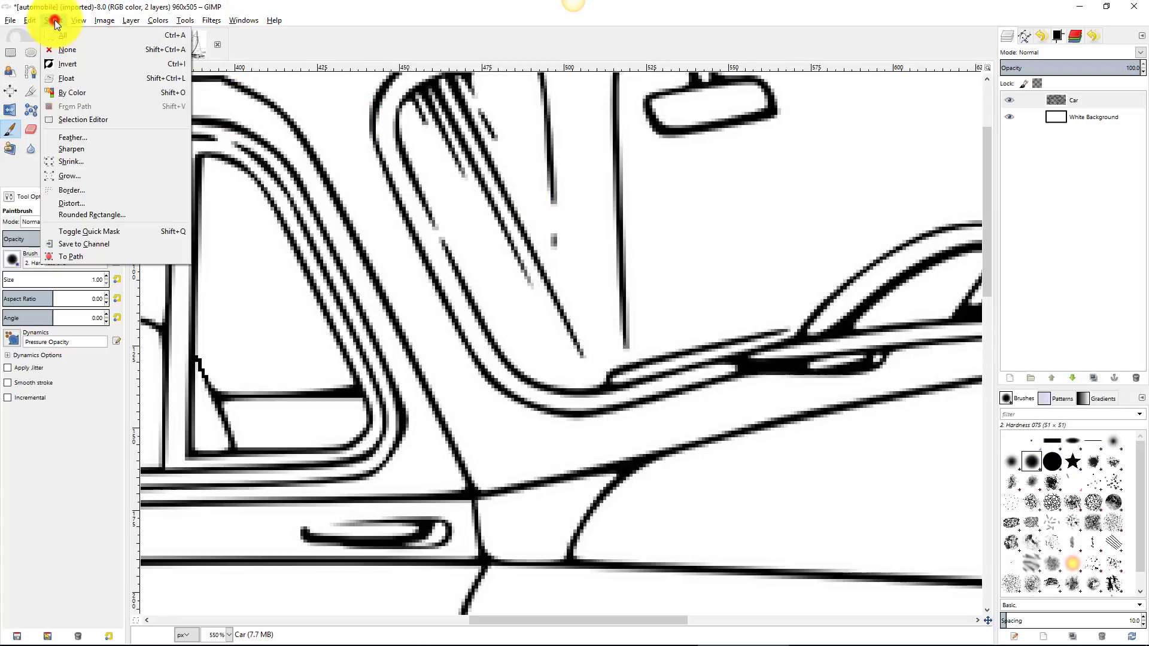
click(61, 47)
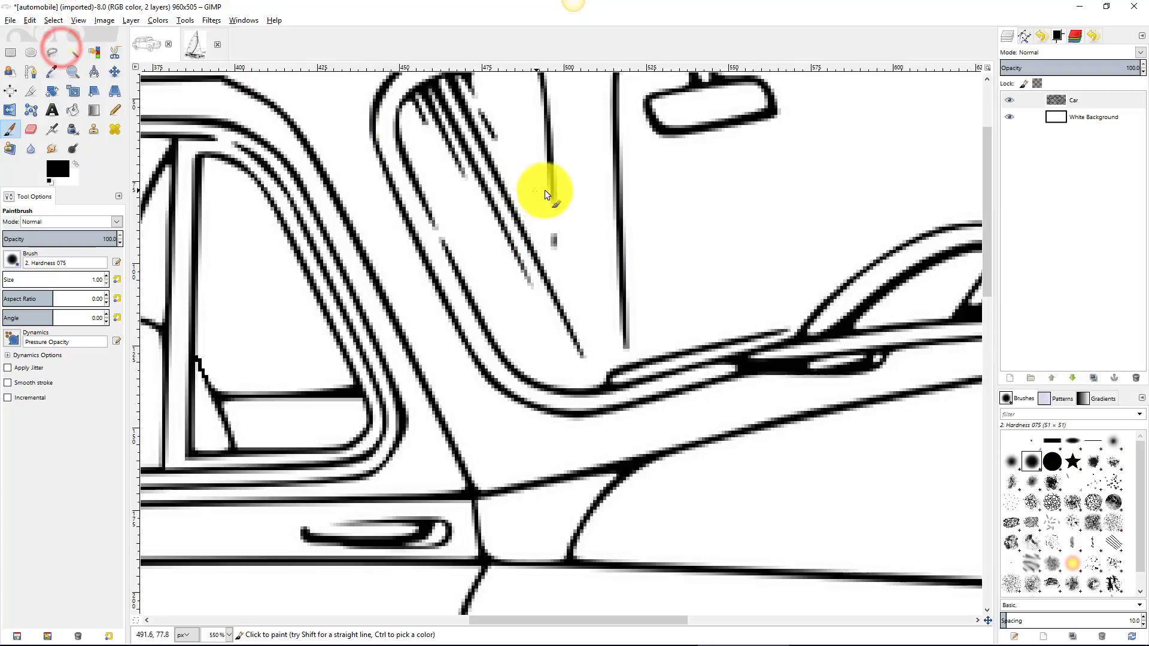
drag(556, 195, 552, 264)
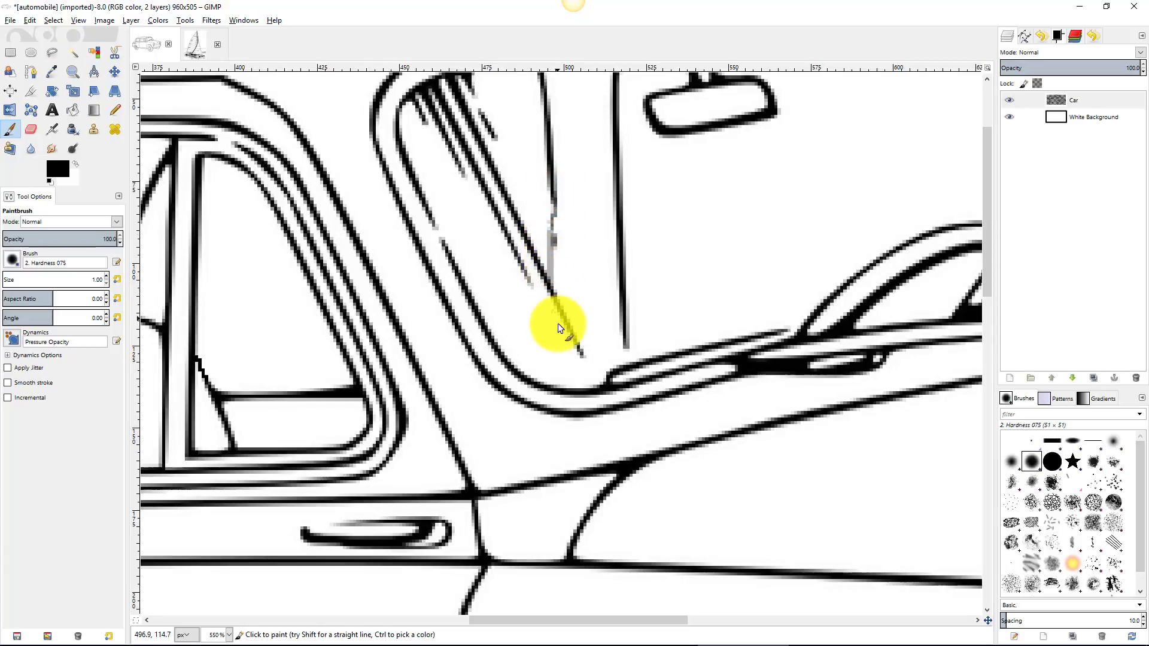
drag(584, 357, 604, 386)
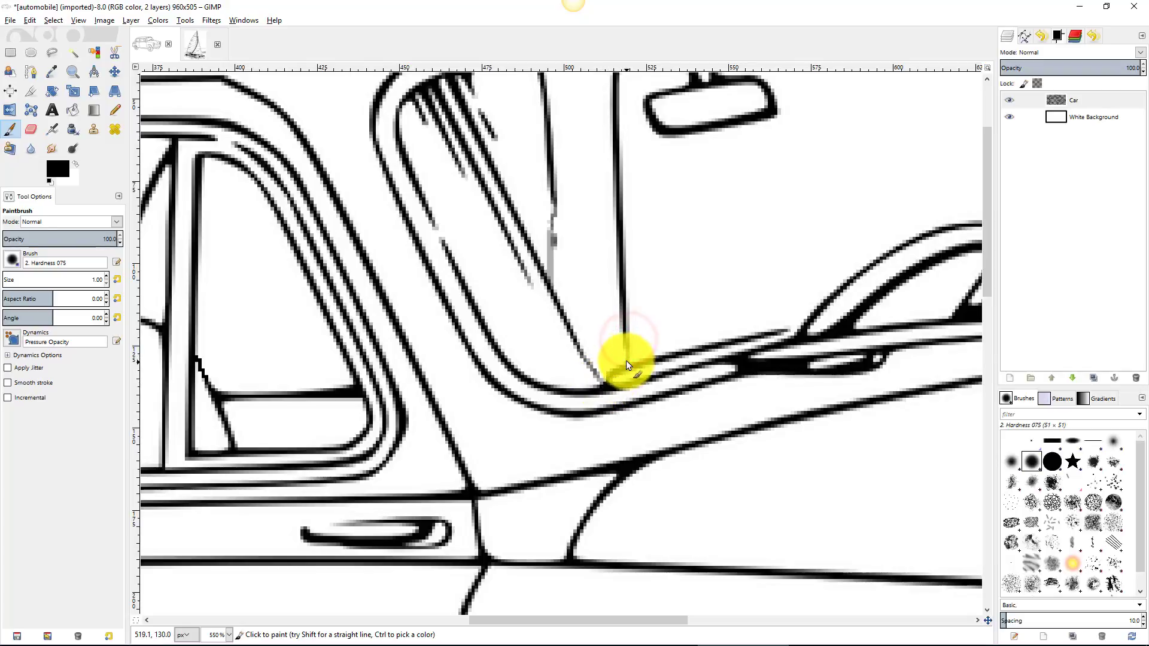
- Close the gaps in the inner outlines of the front headlight and the small round lamp below it with black Paintbrush strokes
ctrl+scroll(719, 292, down, 4)
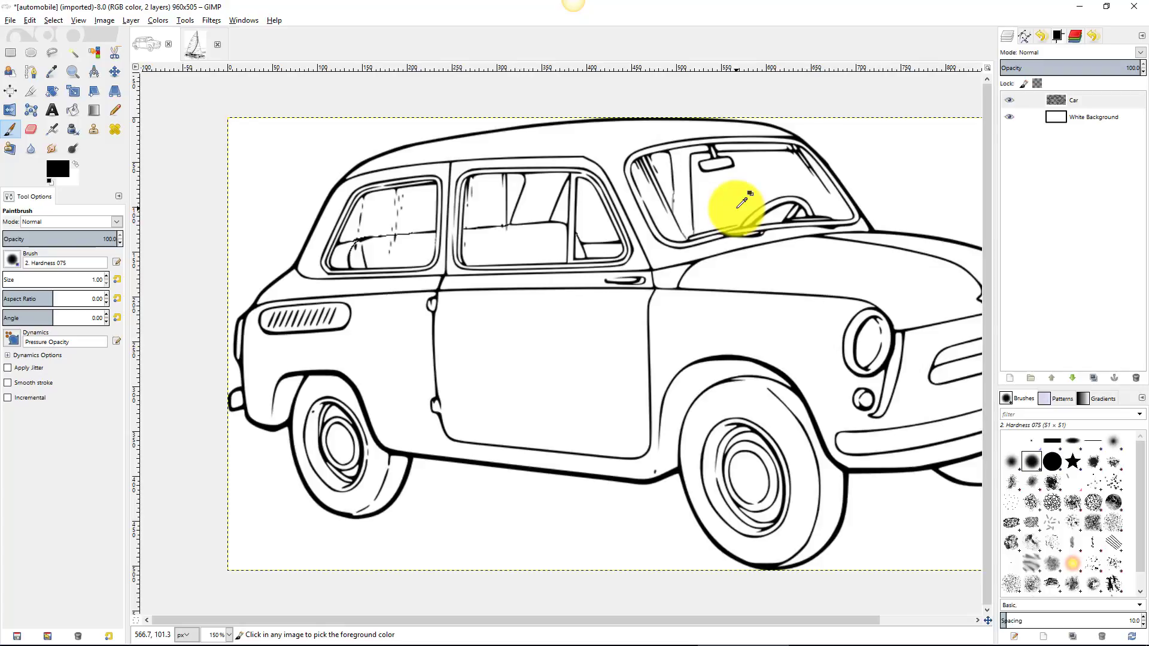
ctrl+scroll(763, 193, down, 1)
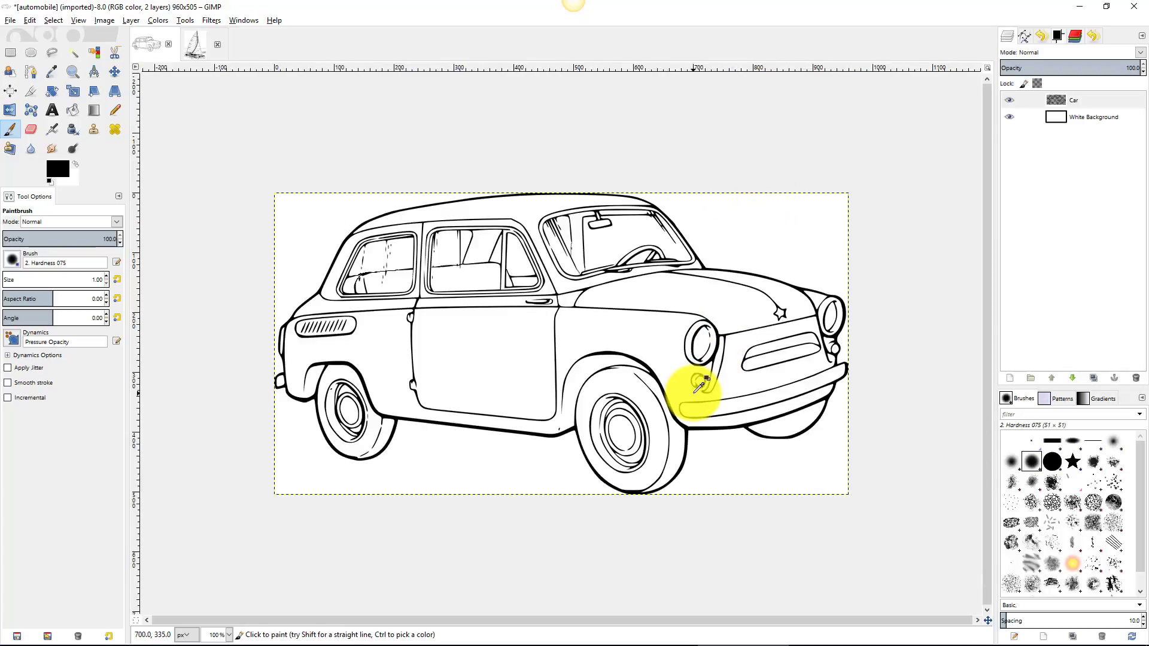
ctrl+scroll(691, 385, up, 4)
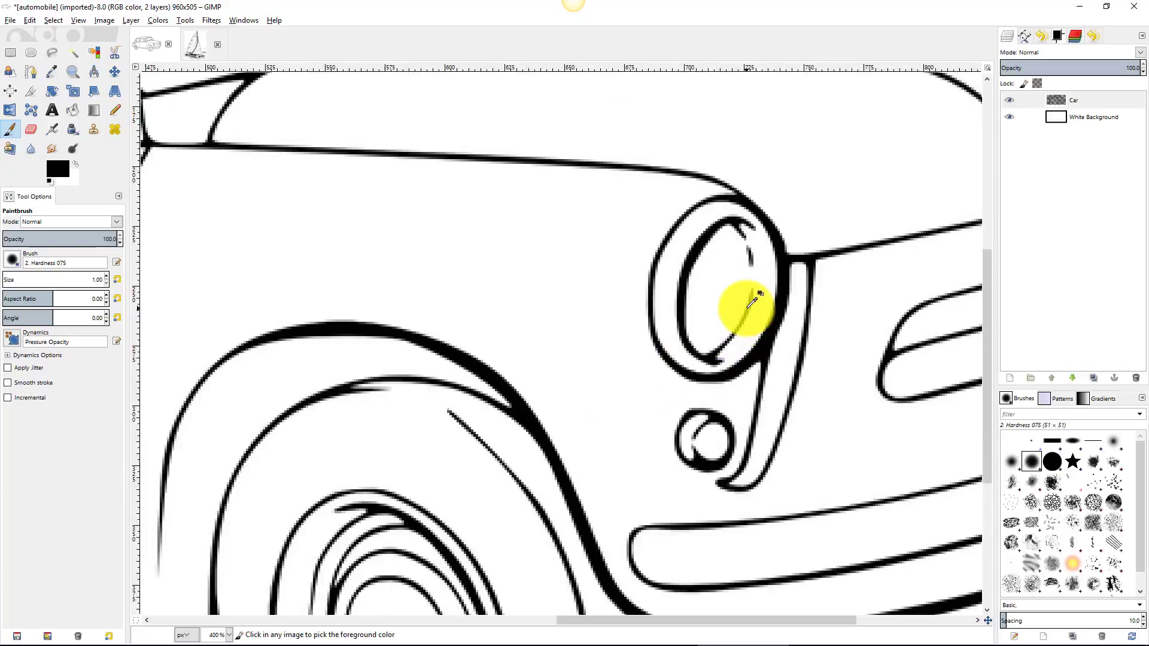
ctrl+scroll(748, 306, up, 1)
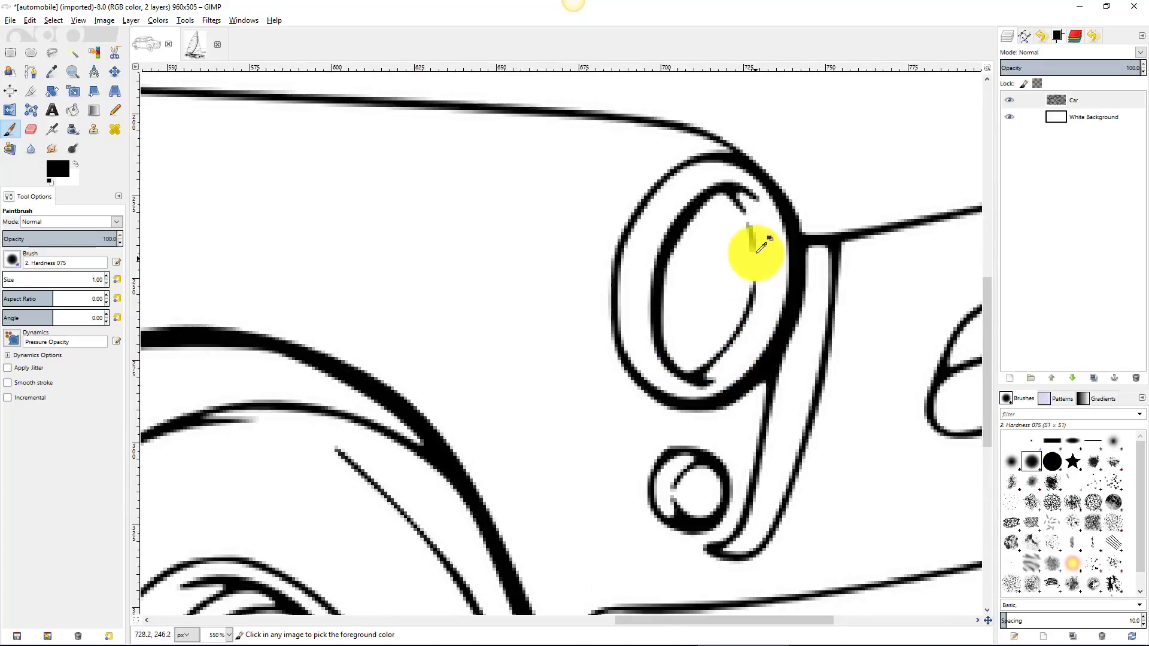
drag(742, 210, 753, 284)
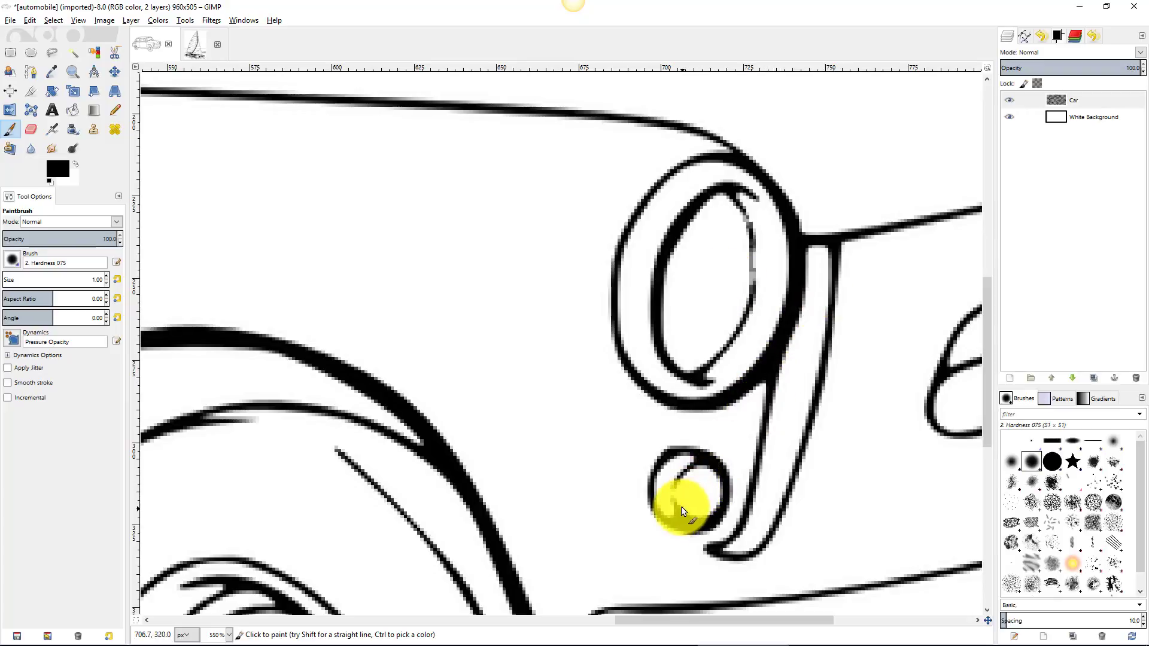
drag(675, 494, 674, 489)
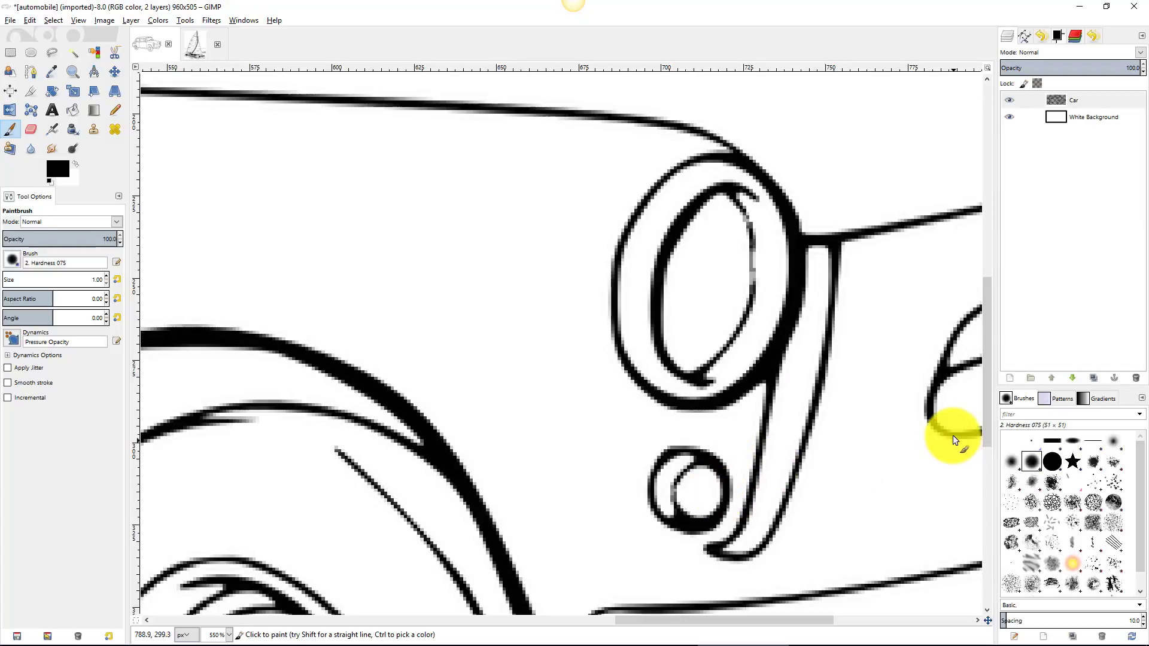
- Open the foreground color settings and move the dialog away from the toolbox and the drawing
scroll(953, 433, down, 5)
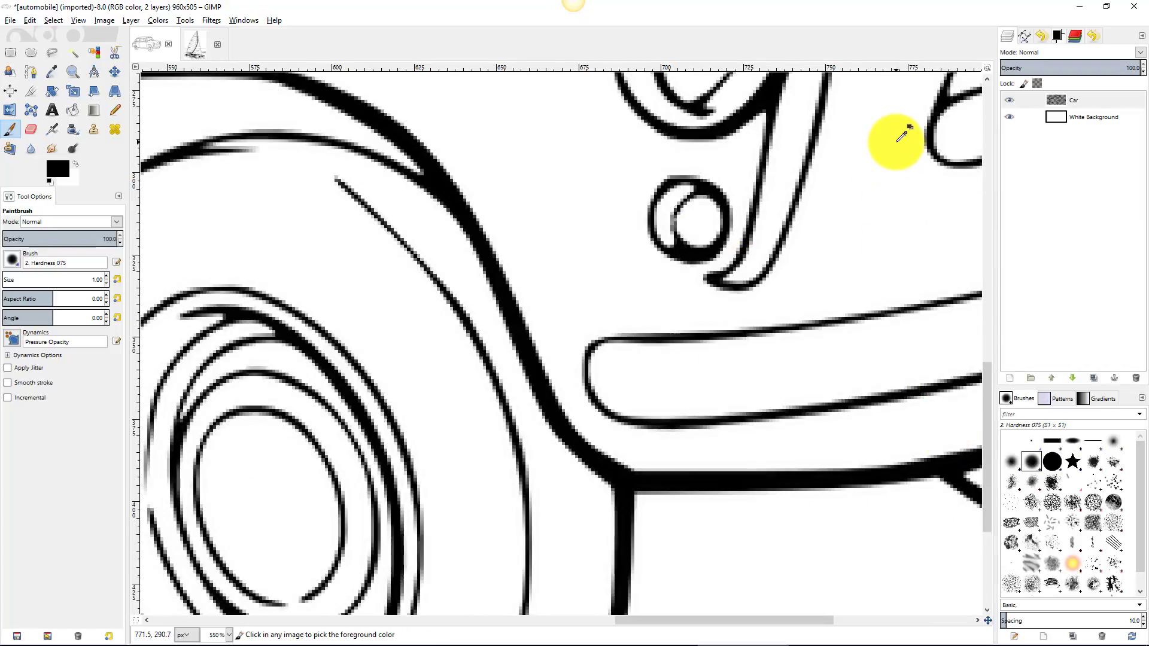
ctrl+scroll(892, 146, down, 1)
ctrl+scroll(902, 118, down, 4)
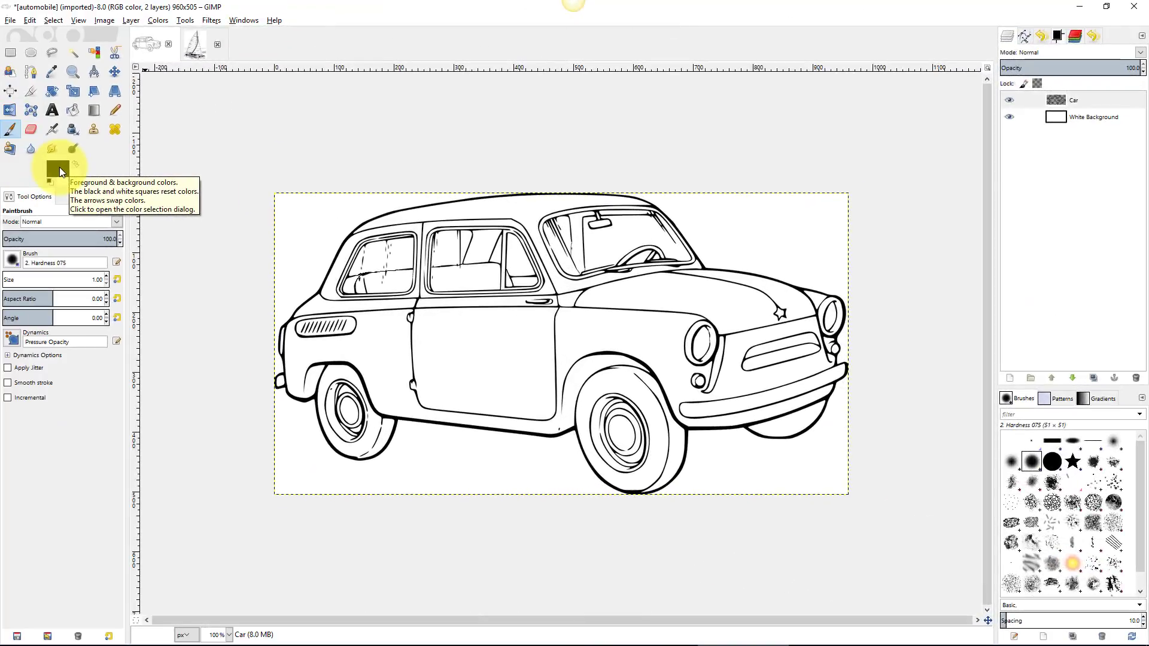
click(59, 167)
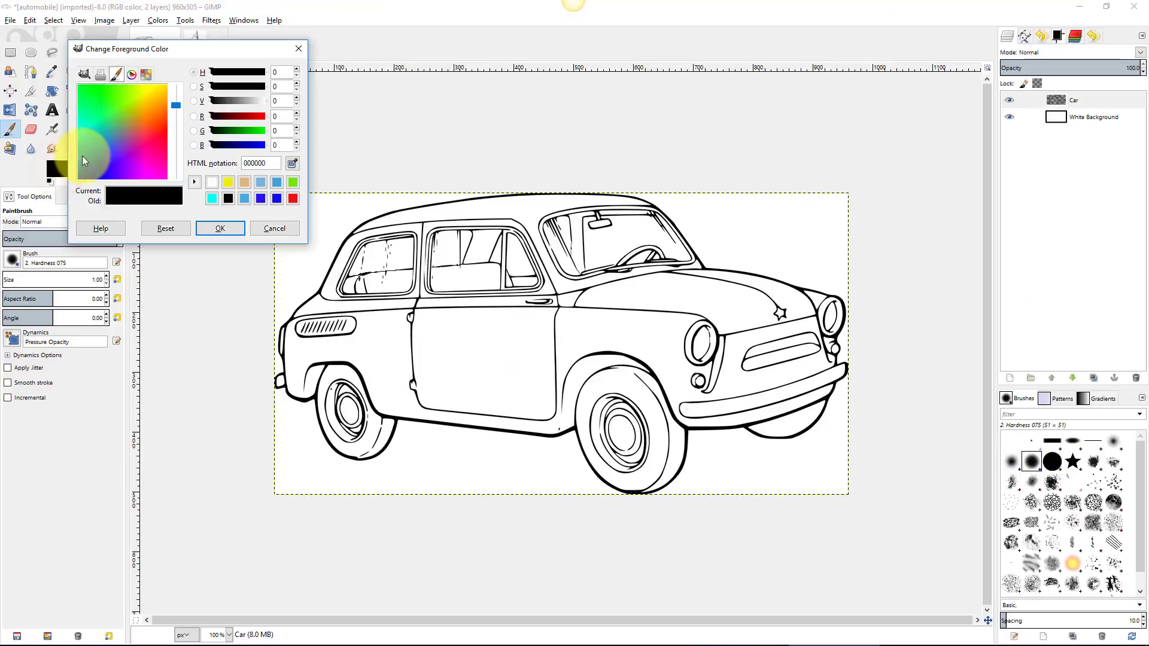
drag(142, 48, 76, 416)
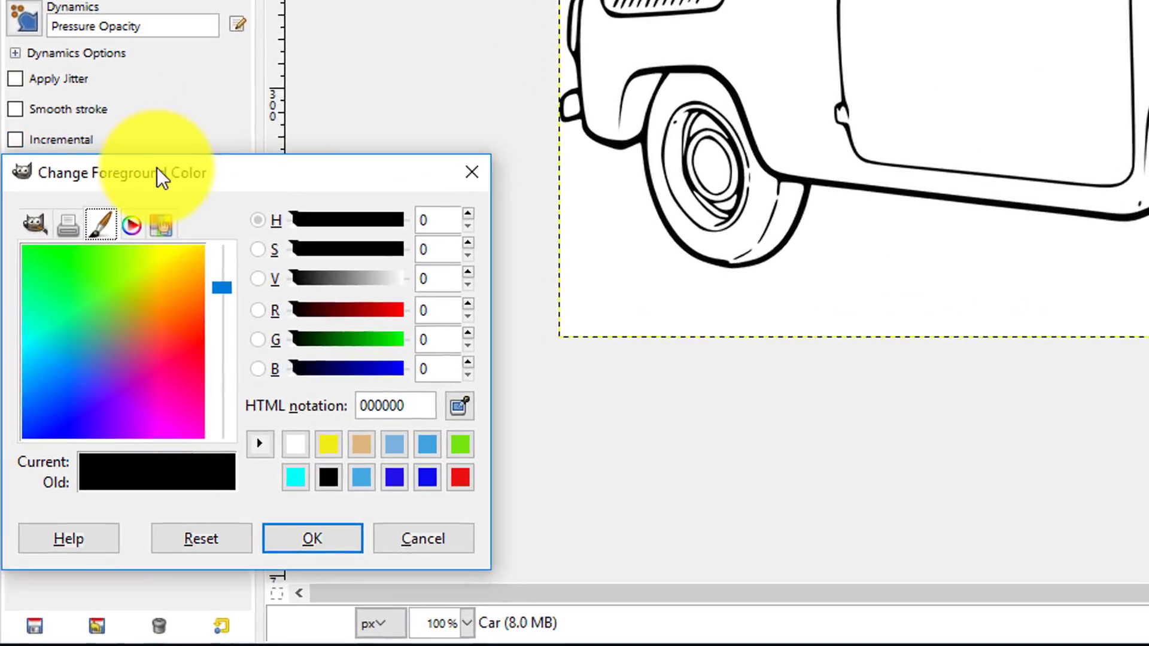
- Look through the GIMP, CMYK, Watercolor, Wheel and Palette color selectors, ending on Watercolor
click(36, 220)
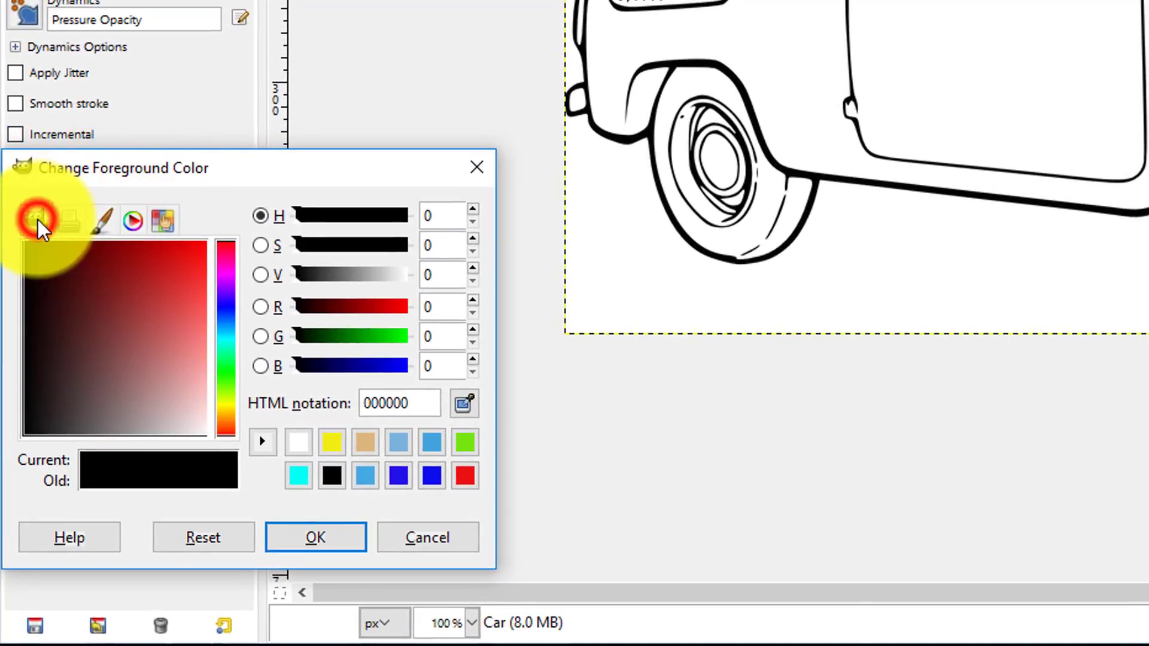
click(69, 220)
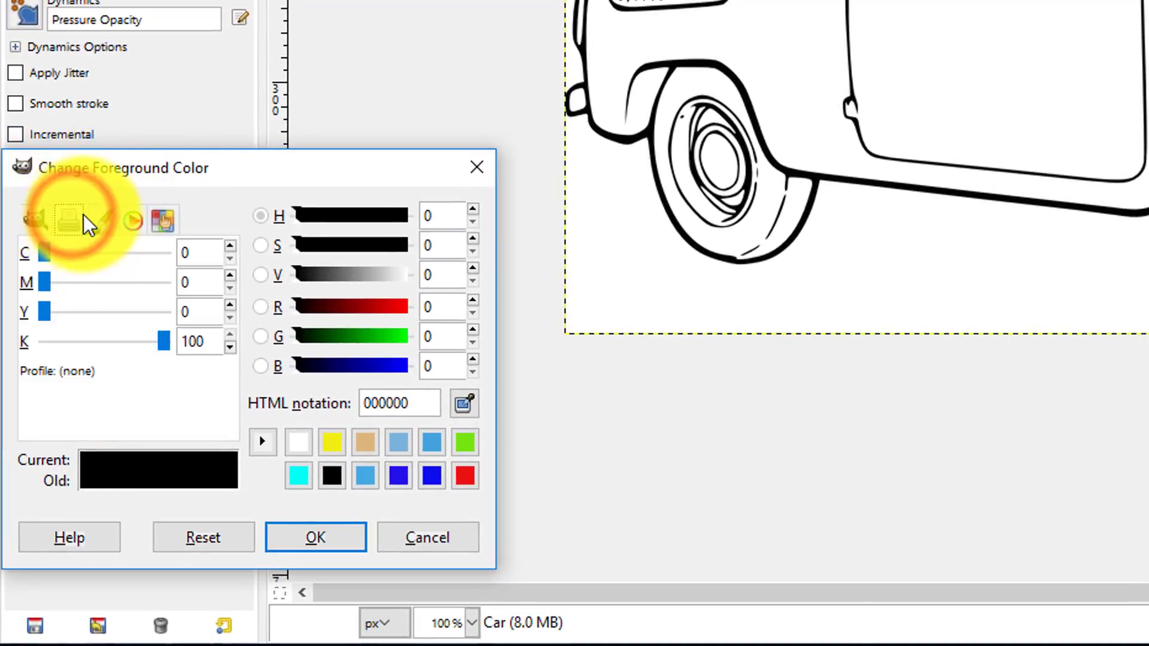
click(104, 219)
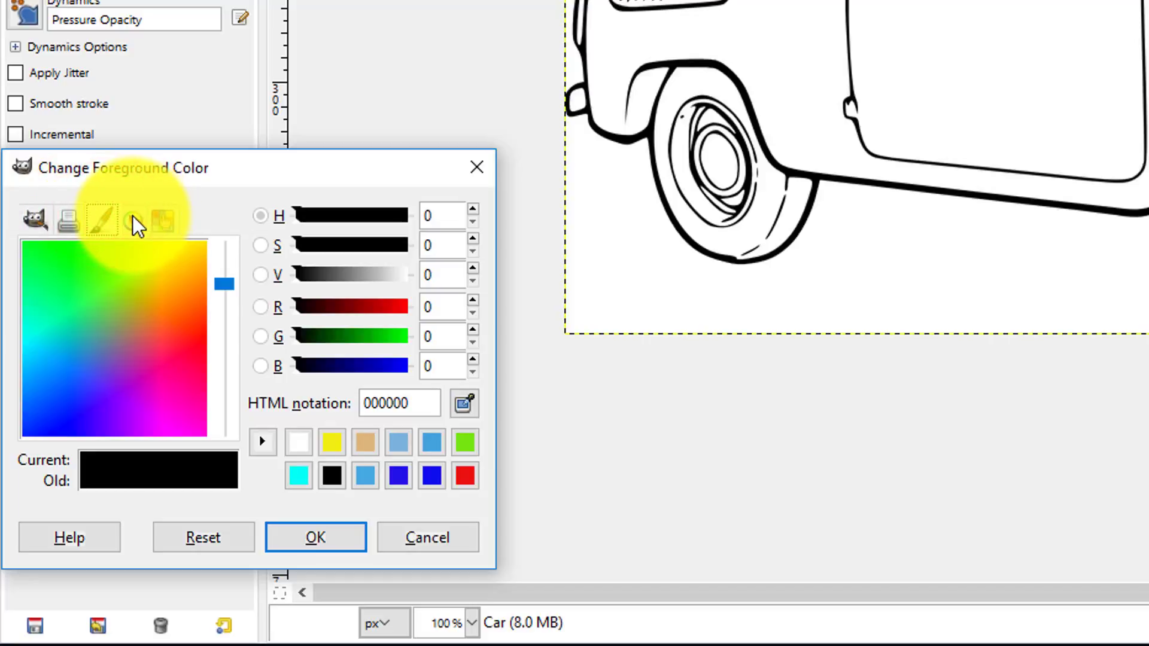
click(133, 219)
click(162, 220)
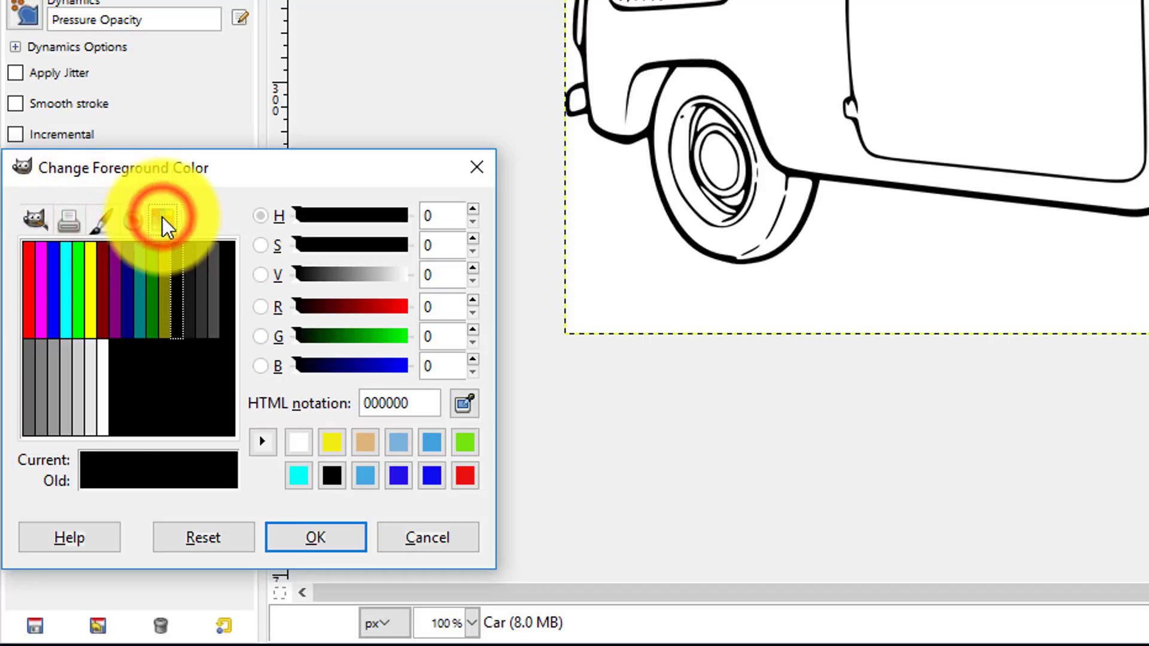
click(101, 223)
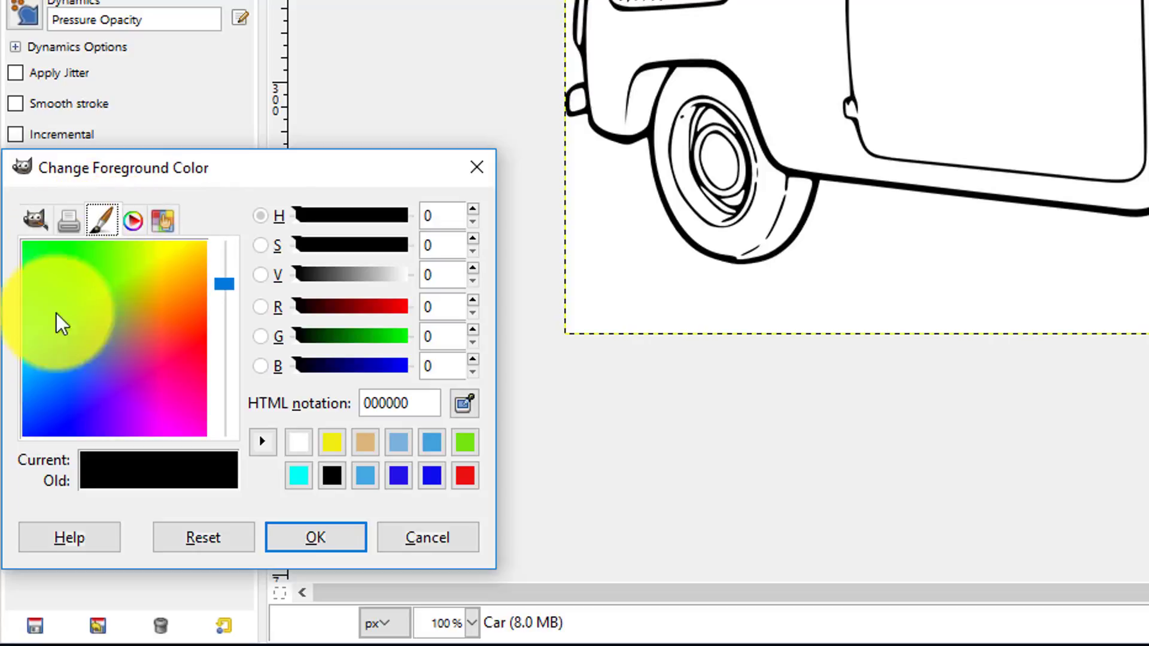
- Sample the bright green 00ff35 from the Watercolor selector with the eyedropper and add it to the color history
click(464, 404)
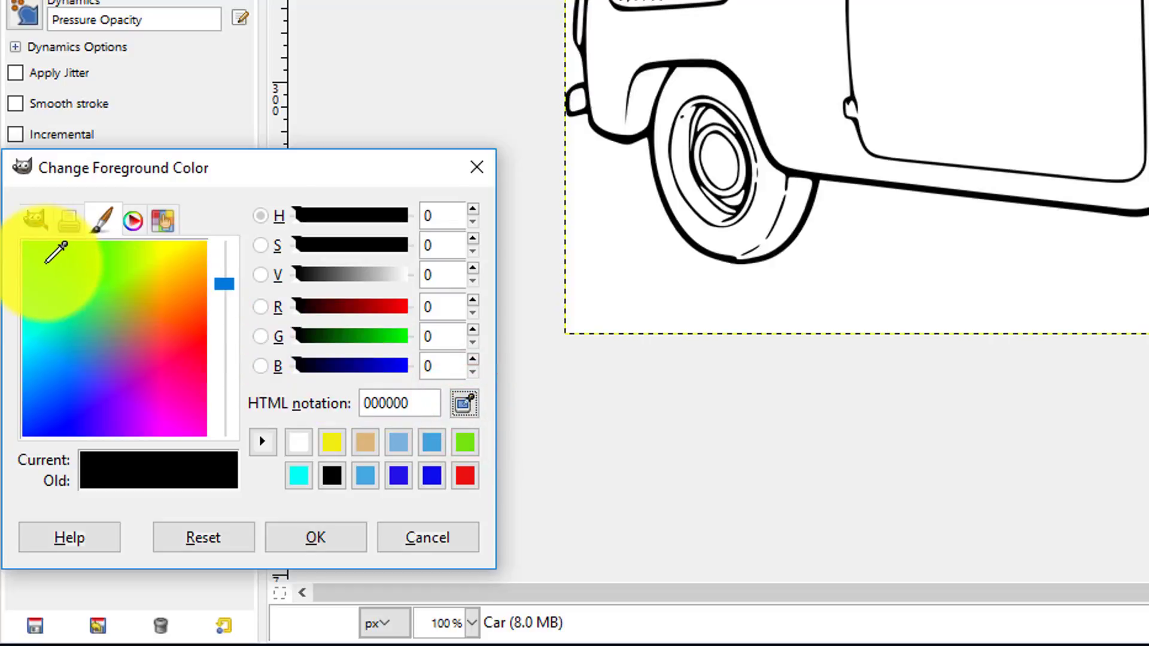
click(45, 263)
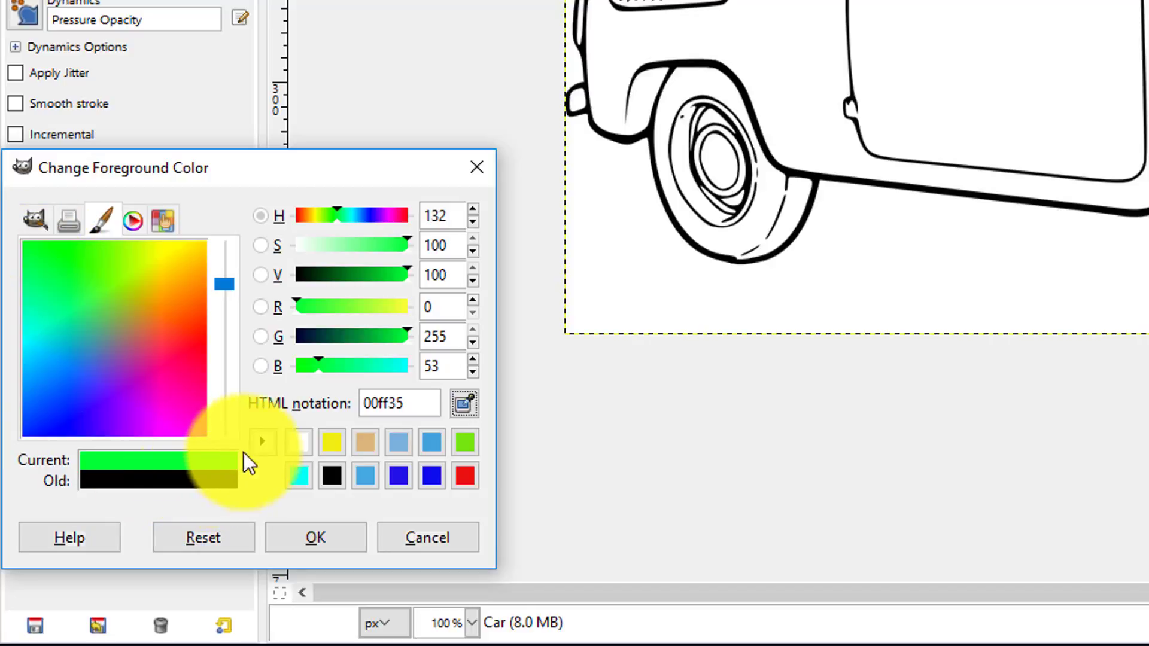
click(264, 441)
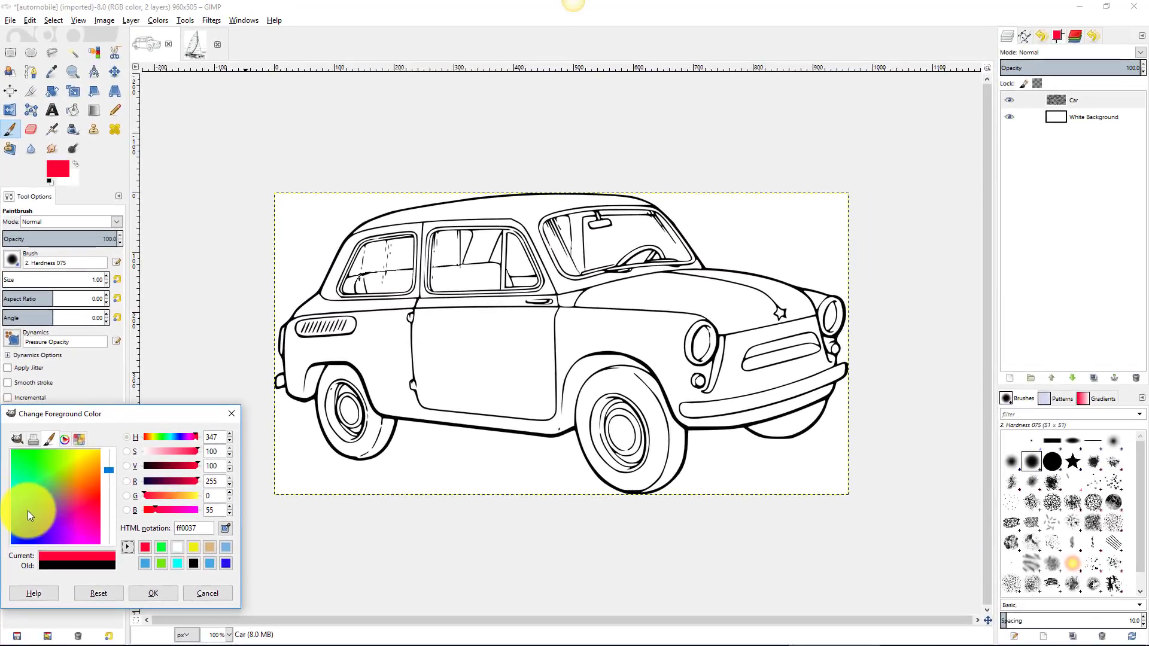
- Sample the sky blue 00afea from the Watercolor selector with the eyedropper and set its saturation to 80
click(226, 528)
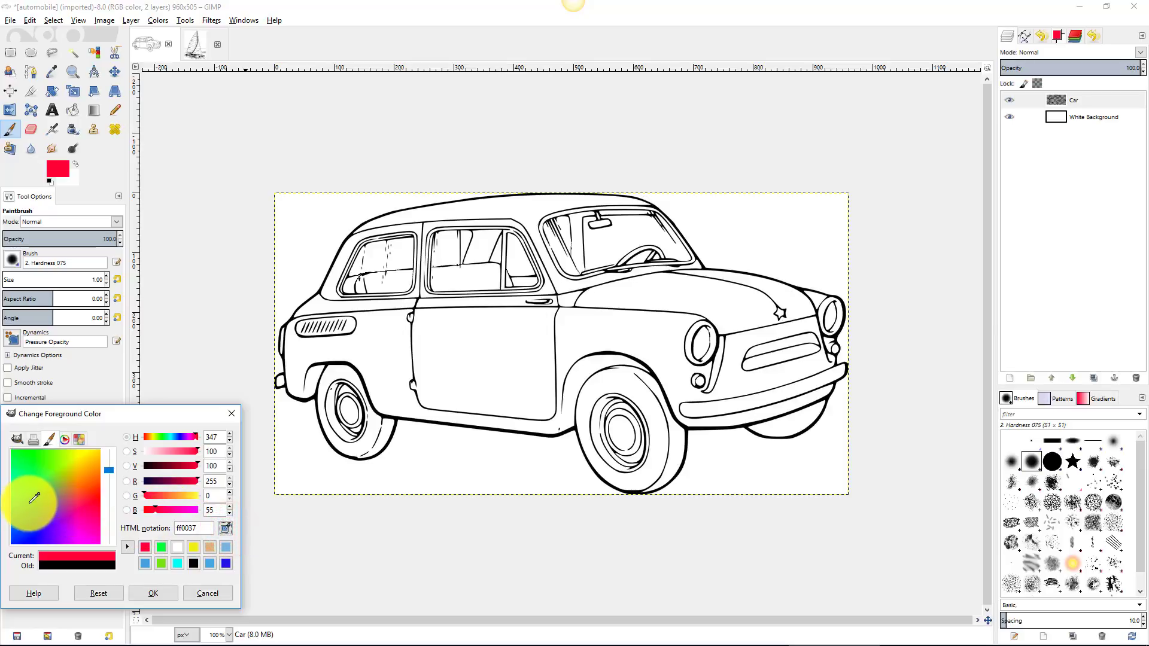
click(34, 499)
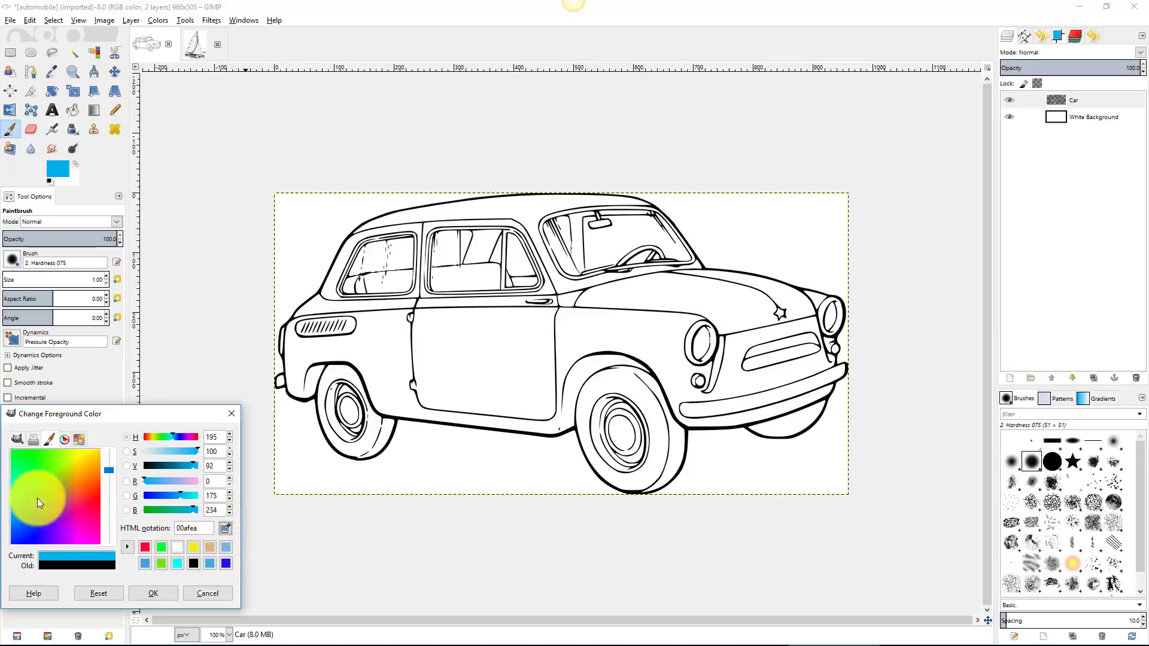
drag(108, 473, 110, 506)
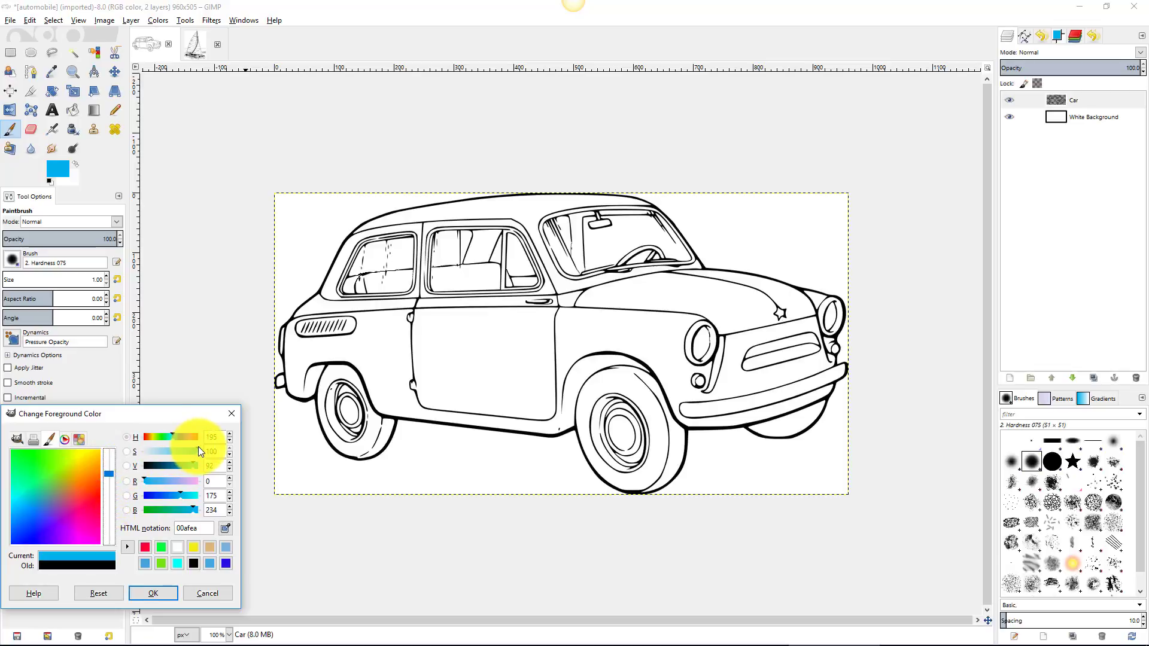
mouse_move(198, 448)
mouse_down()
mouse_move(161, 453)
mouse_move(188, 453)
mouse_up()
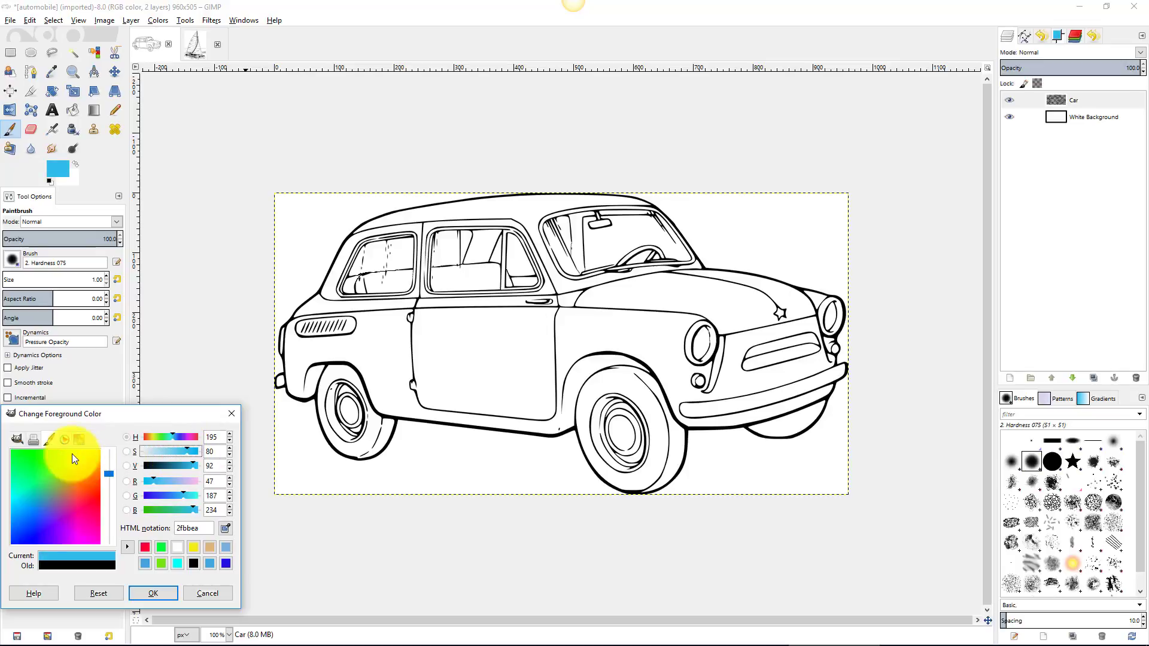
- Darken the blue to 2cacd7 with the Wheel selector and add it to the color history
click(64, 439)
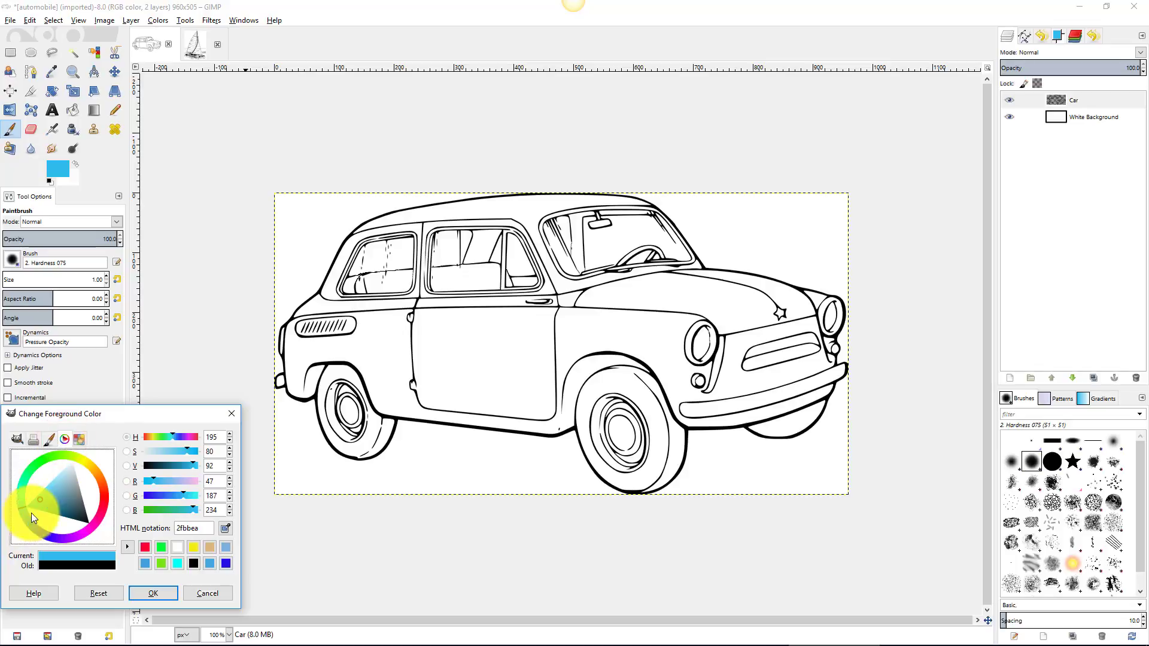
mouse_move(39, 499)
mouse_down()
mouse_move(48, 483)
mouse_move(61, 505)
mouse_move(50, 513)
mouse_move(57, 491)
mouse_move(44, 501)
mouse_up()
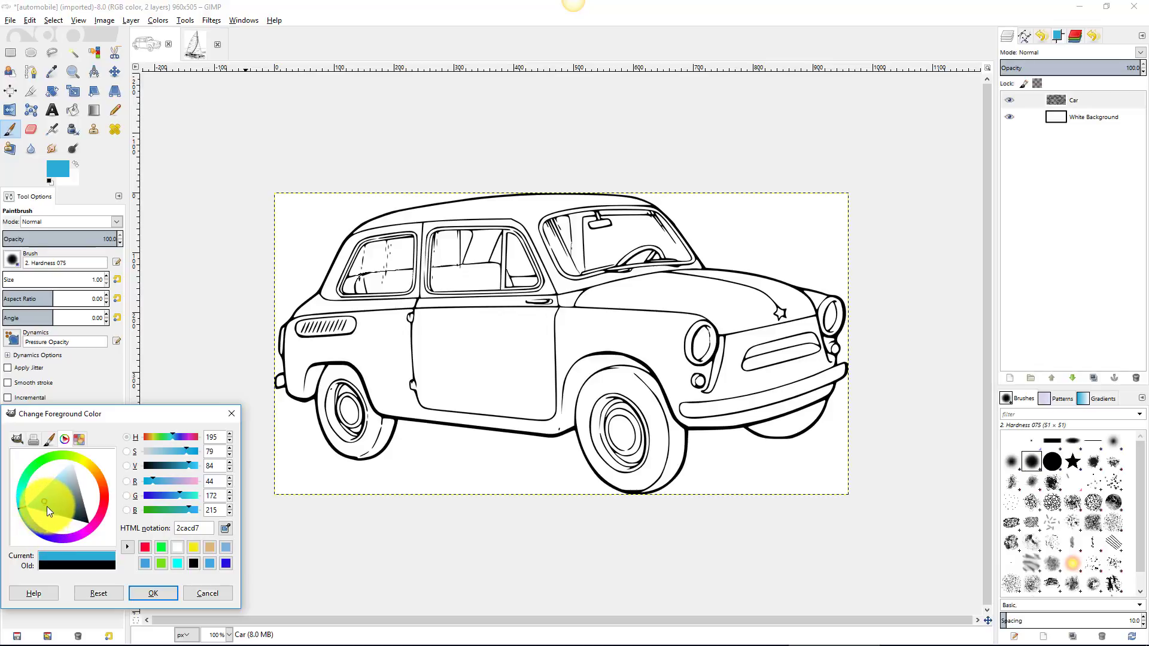
click(128, 547)
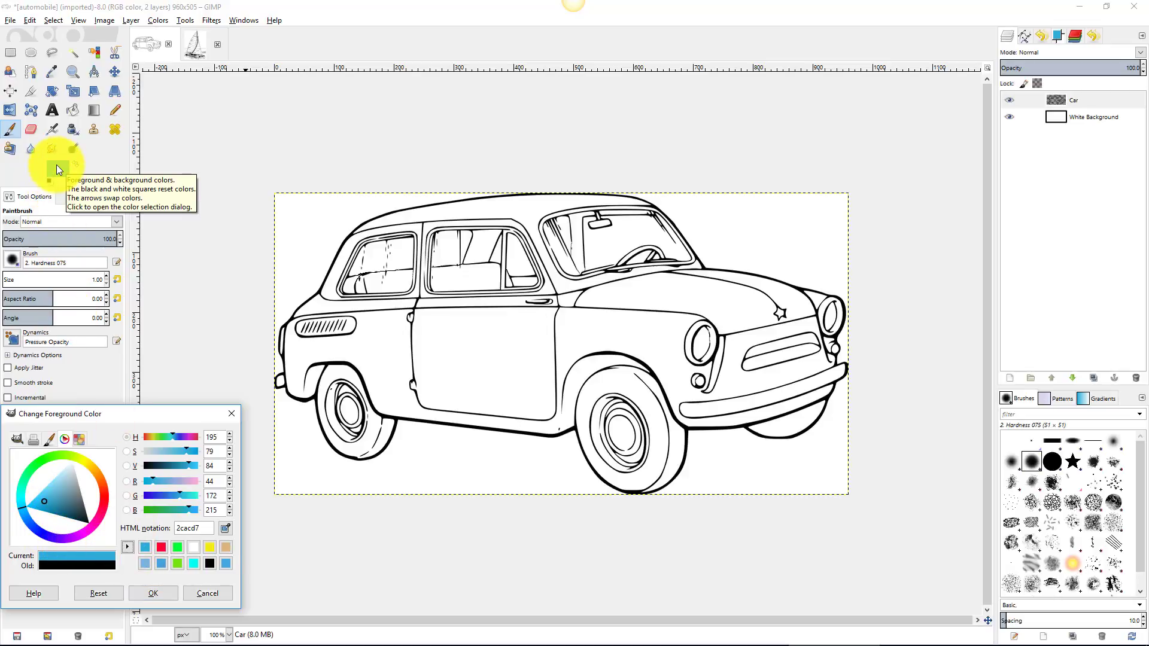
- Select the car's side door with Fuzzy Select and bucket-fill it with the blue foreground color 2cacd7
click(74, 54)
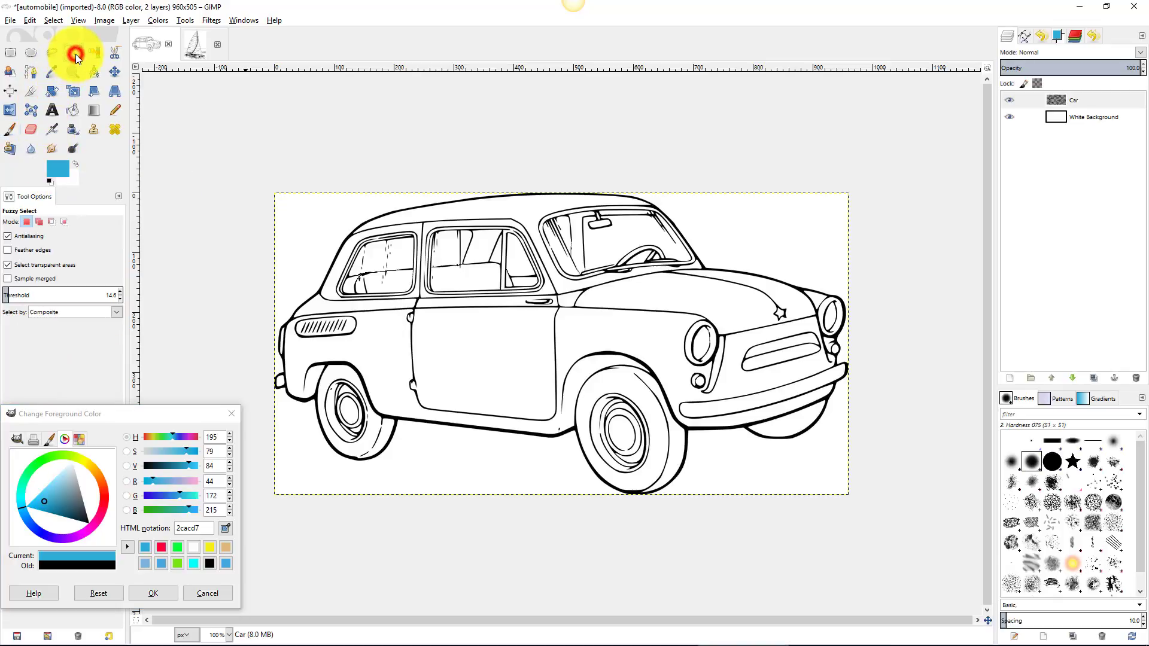
click(468, 351)
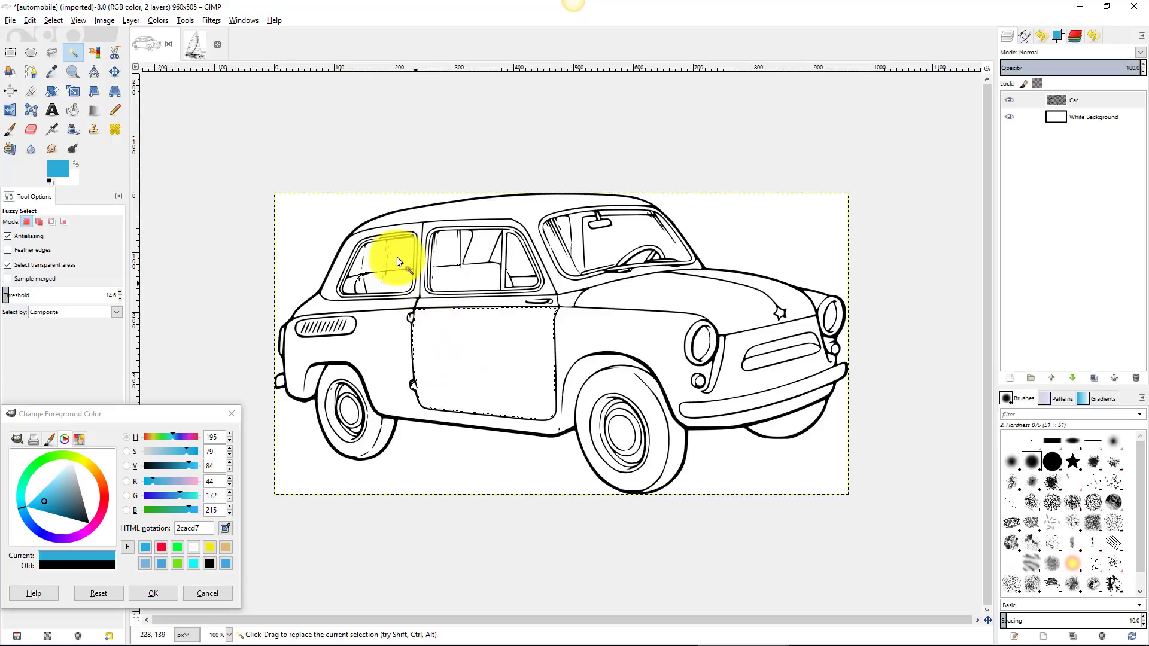
click(72, 109)
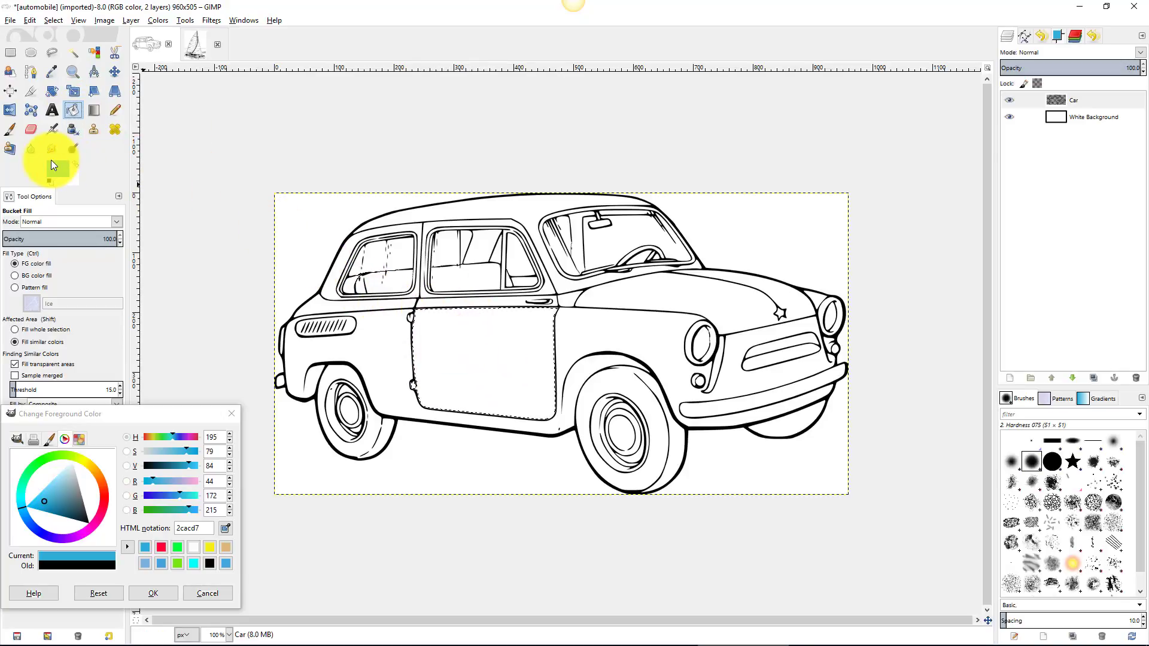
click(447, 336)
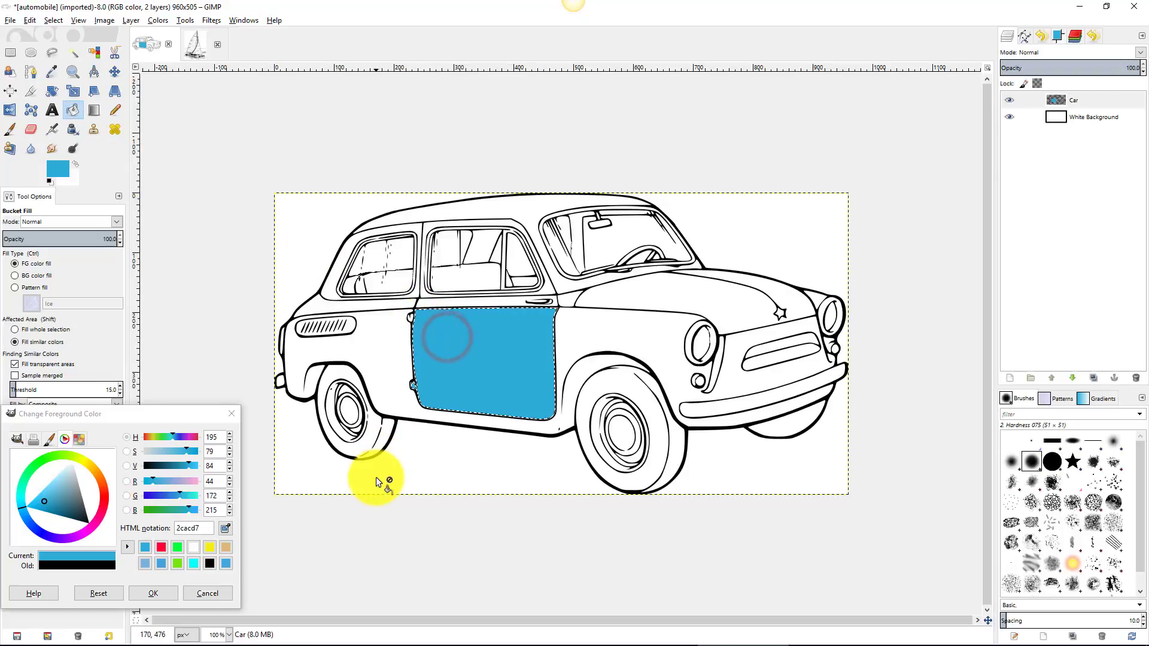
- Add the remaining lower body panels, hood, fenders and the strip below the windows to the door selection with Fuzzy Select
click(73, 53)
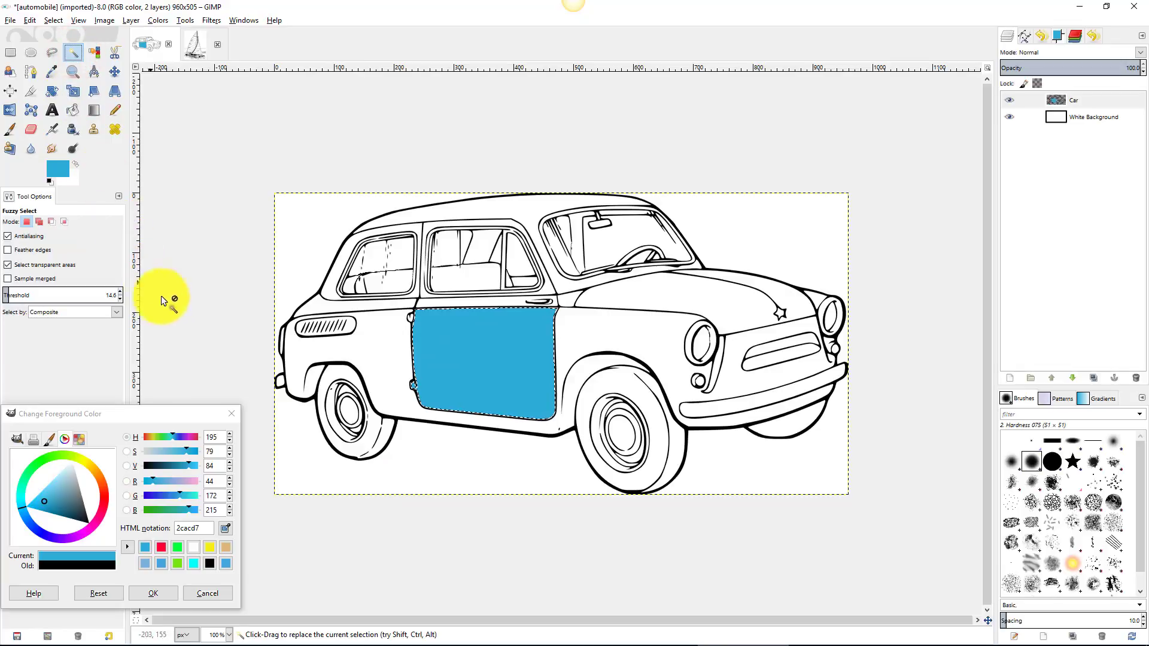
shift+click(381, 343)
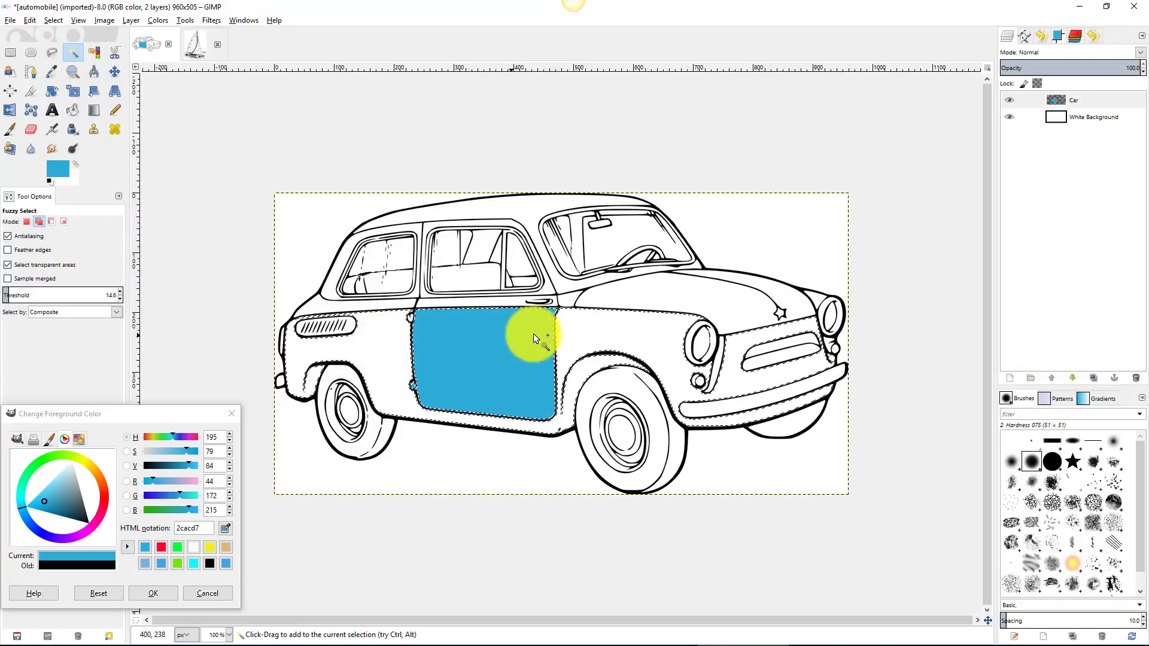
shift+click(627, 290)
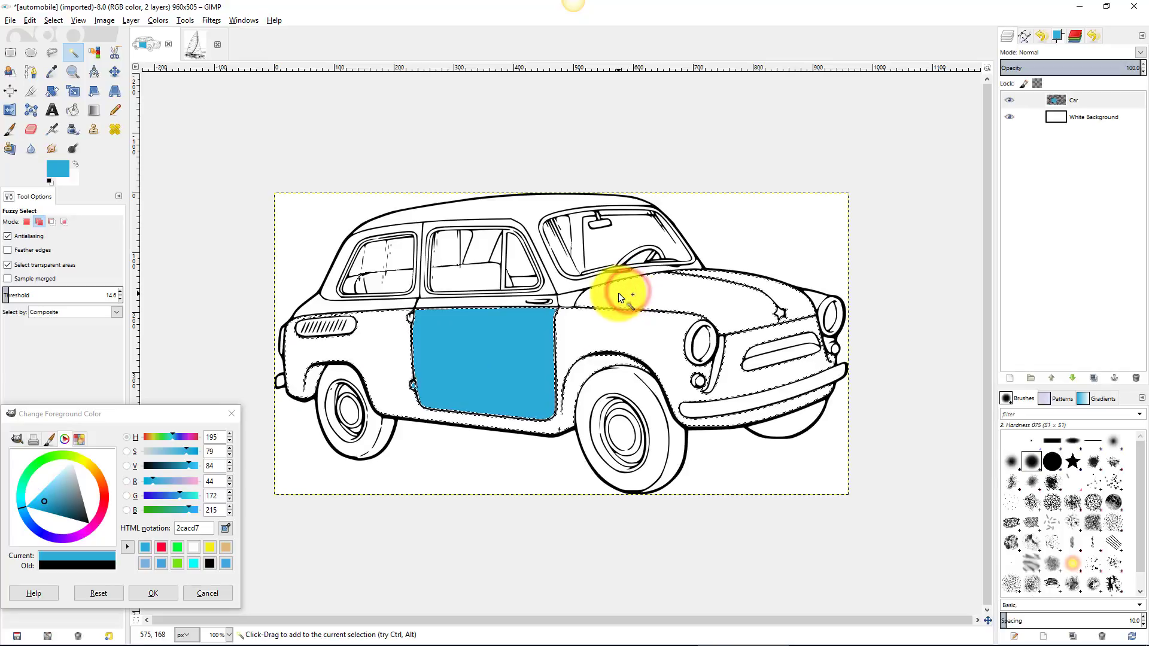
click(716, 368)
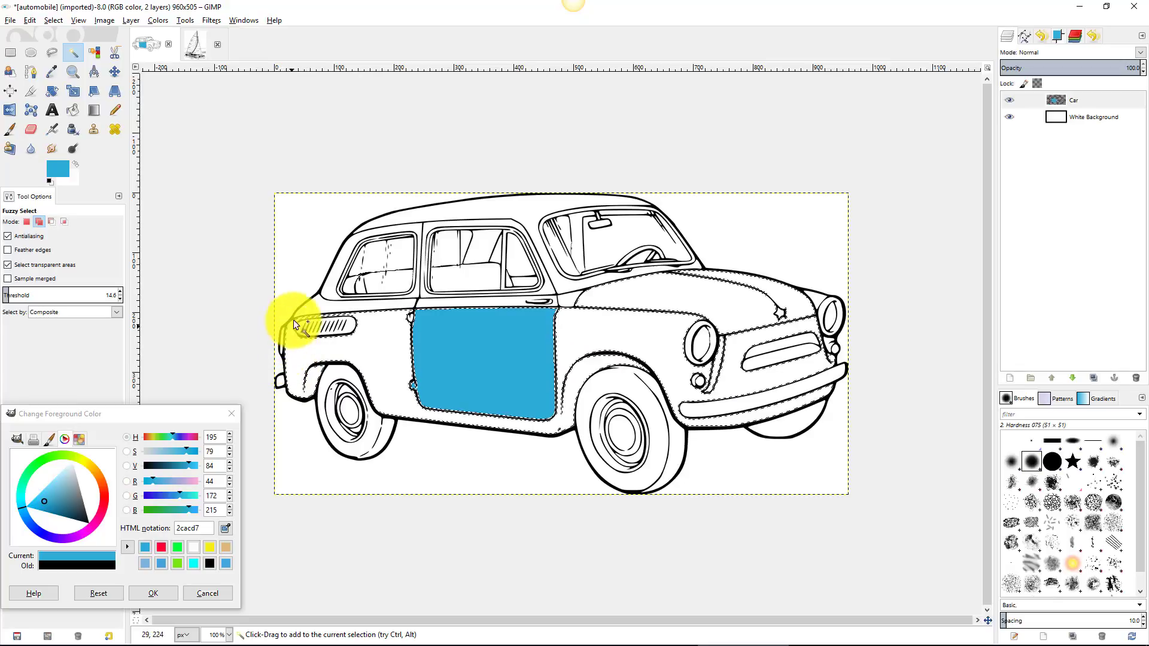
click(313, 304)
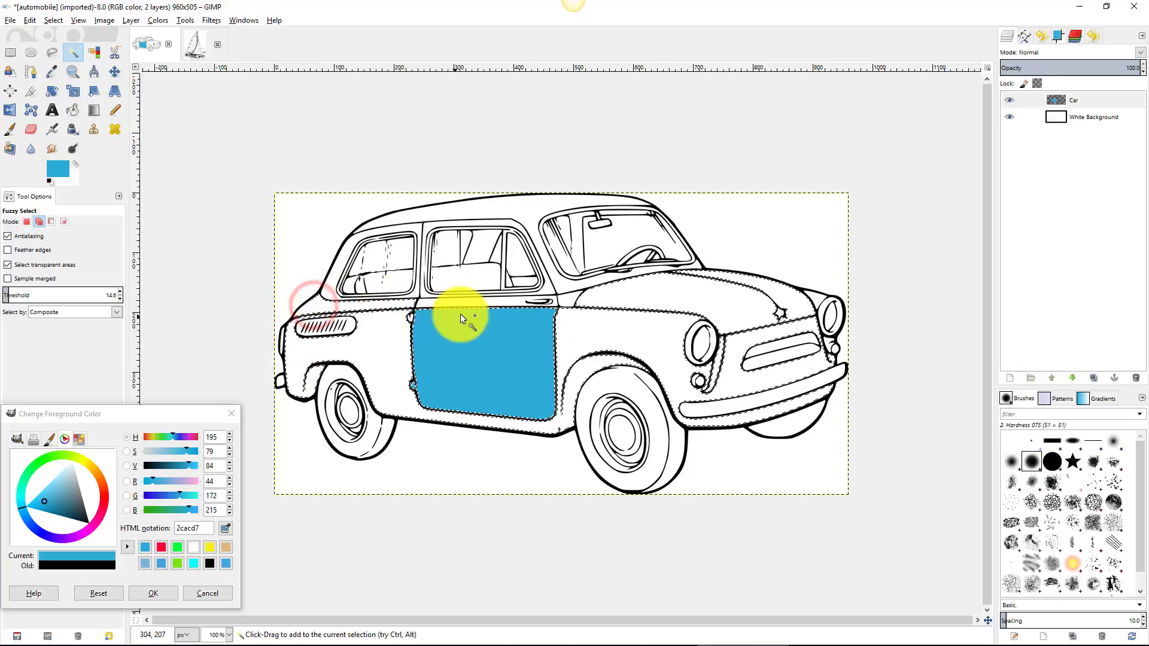
click(472, 303)
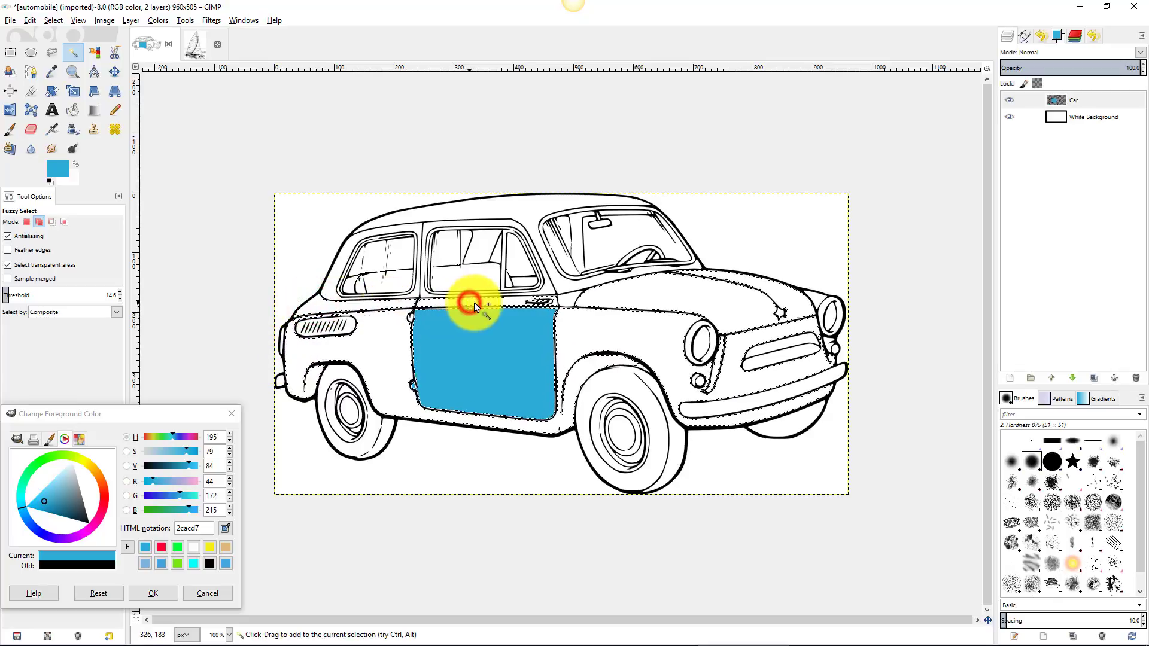
click(565, 299)
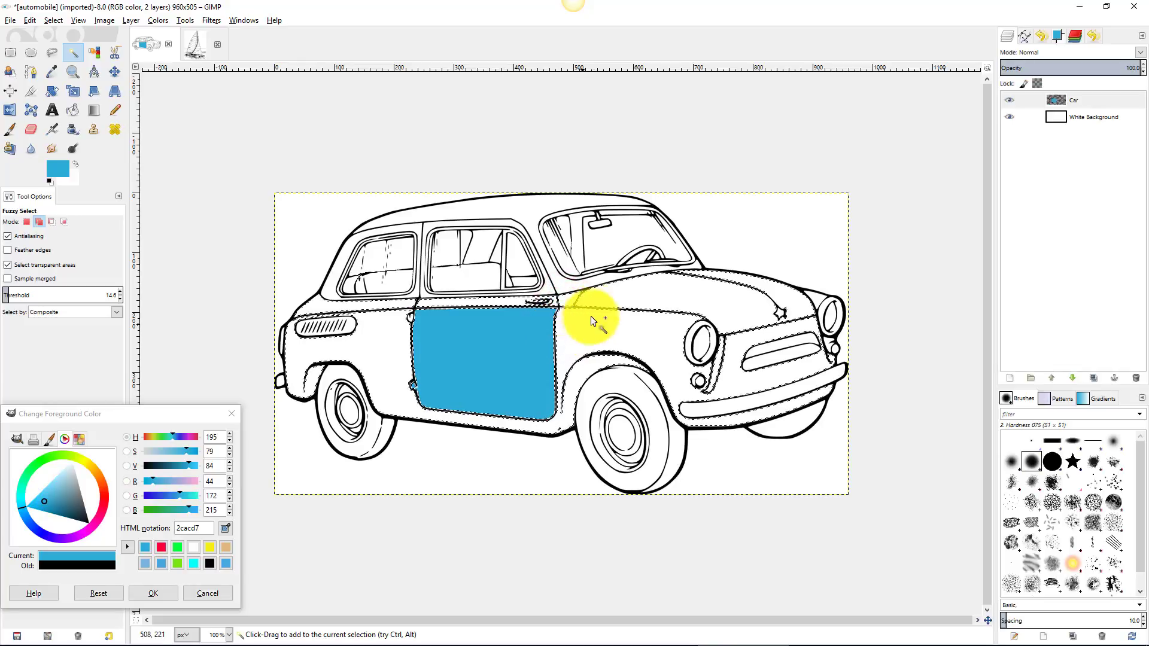
click(814, 300)
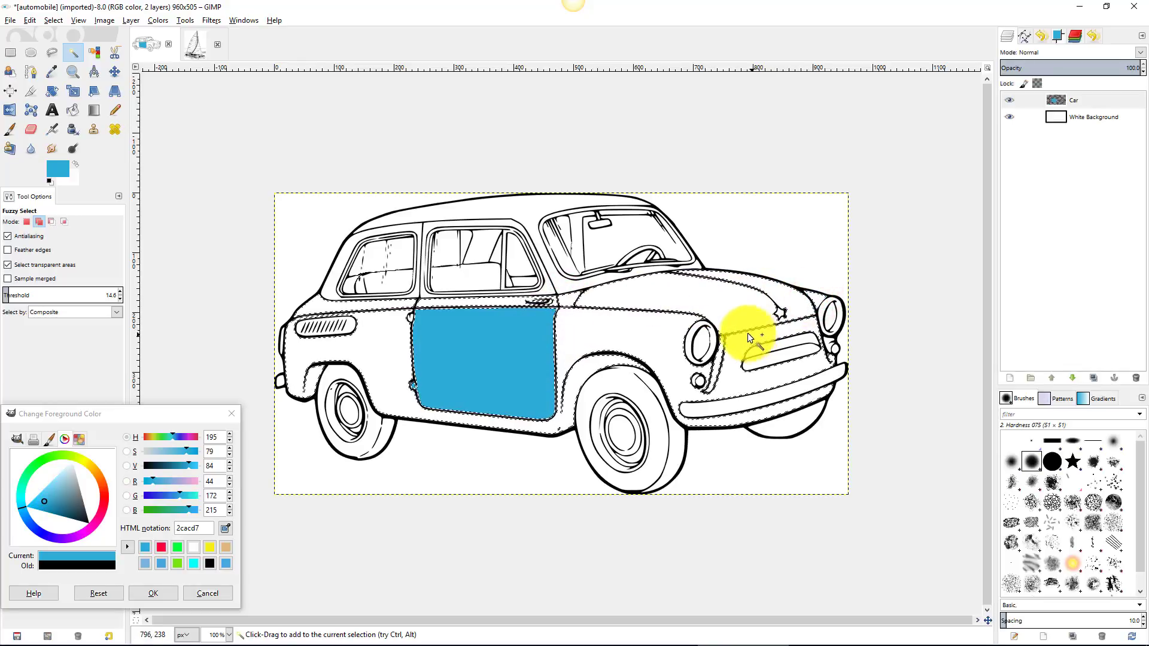
- Bucket-fill all the selected body panels with the blue 2cacd7 and clear the selection
click(72, 111)
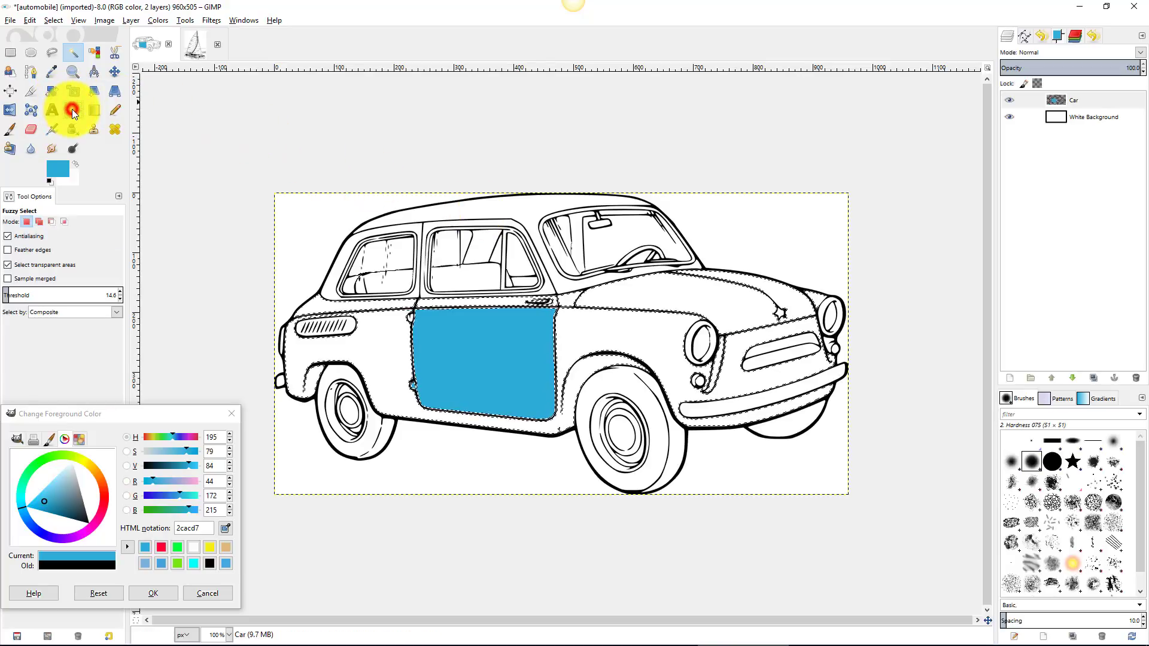
click(380, 341)
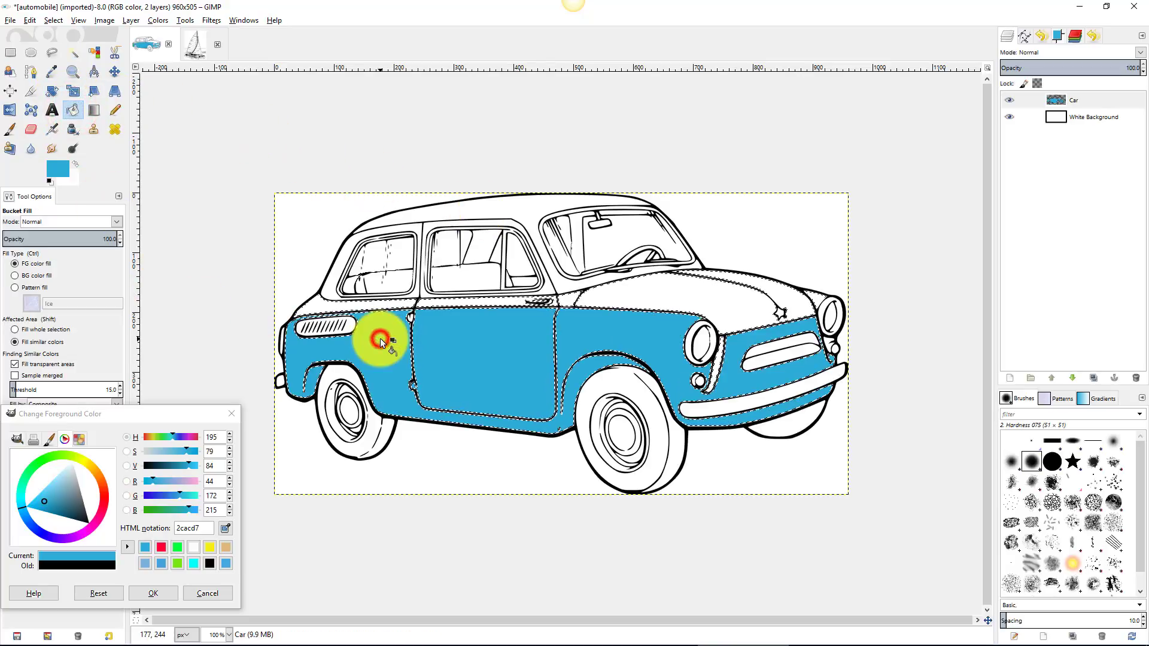
click(627, 294)
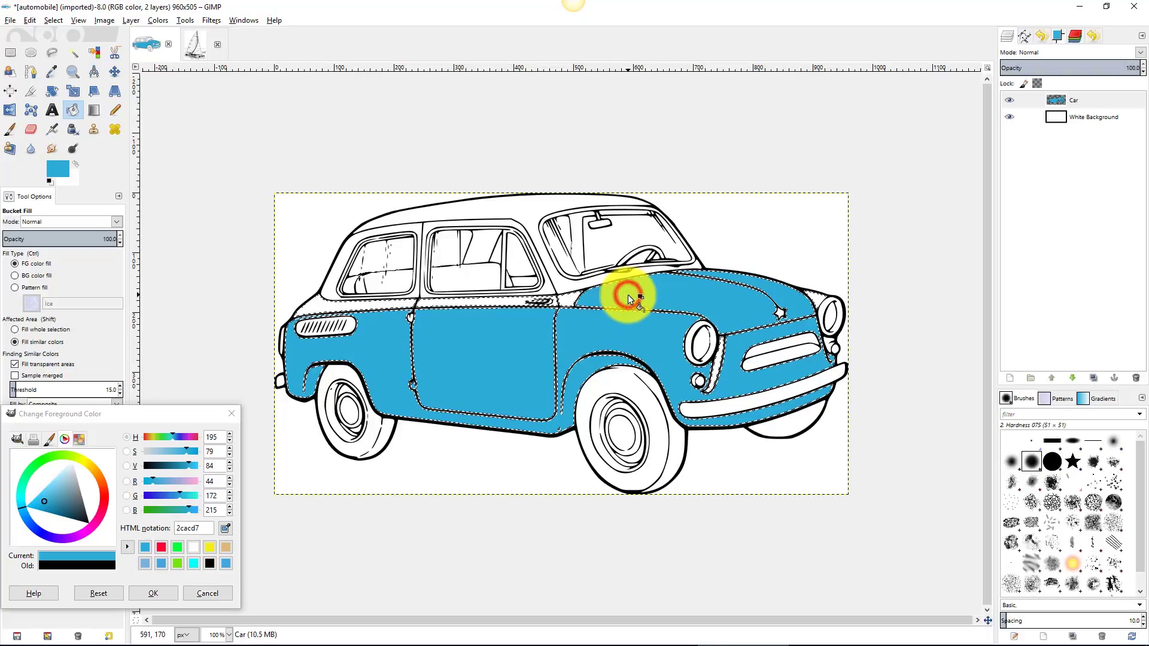
click(820, 299)
click(565, 299)
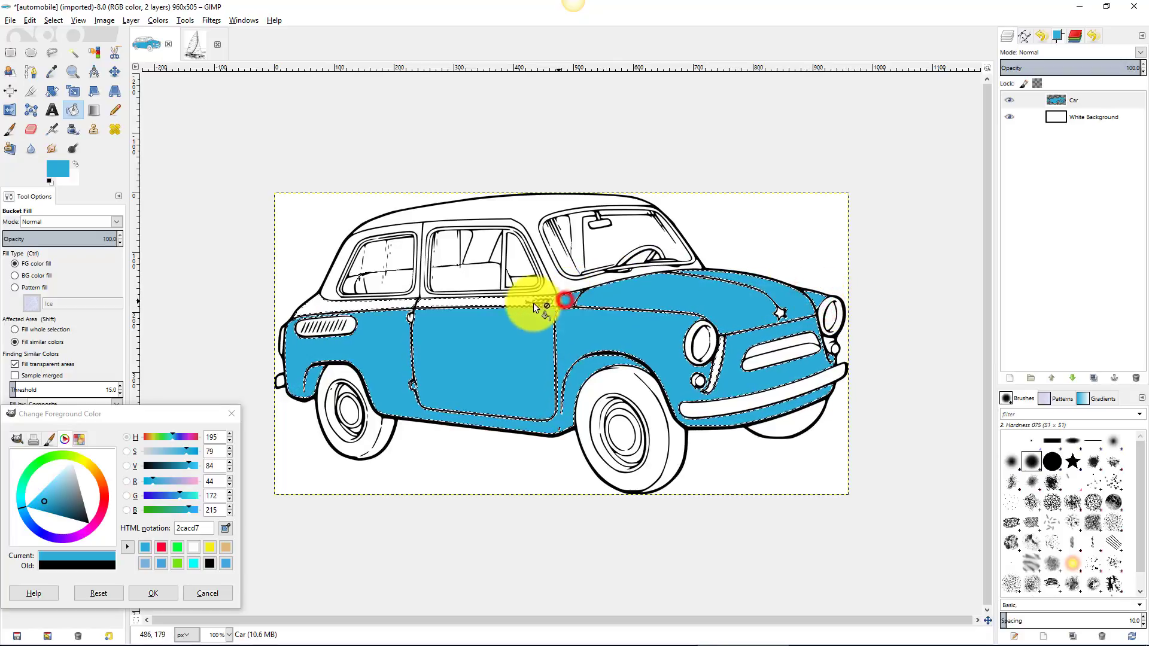
click(509, 300)
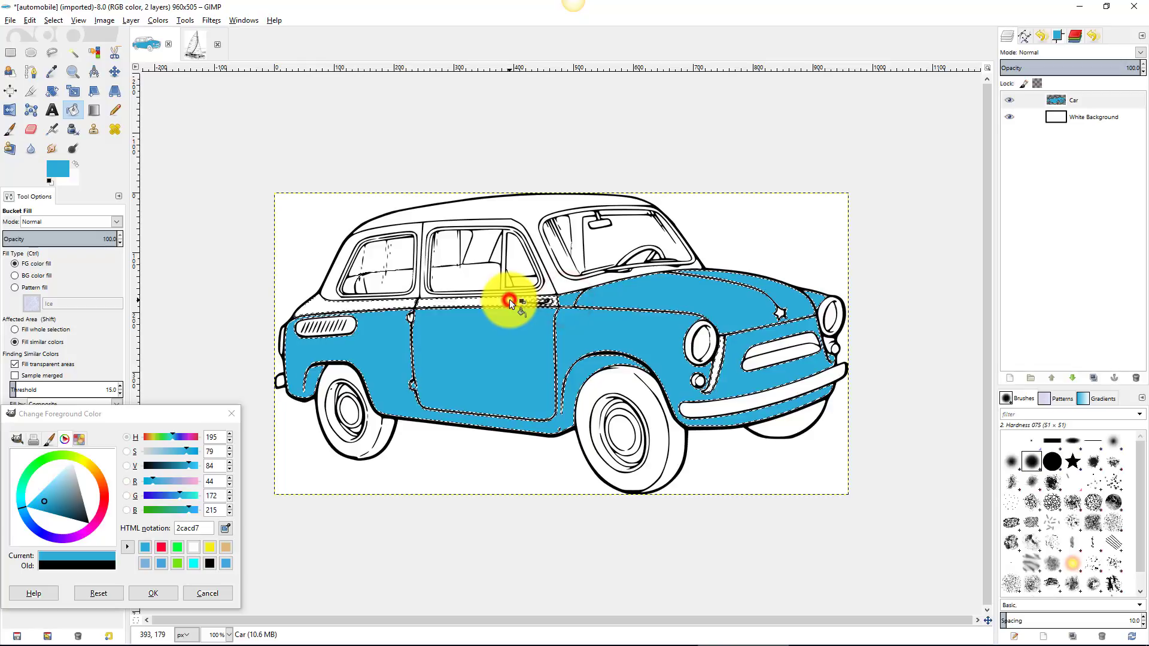
click(372, 316)
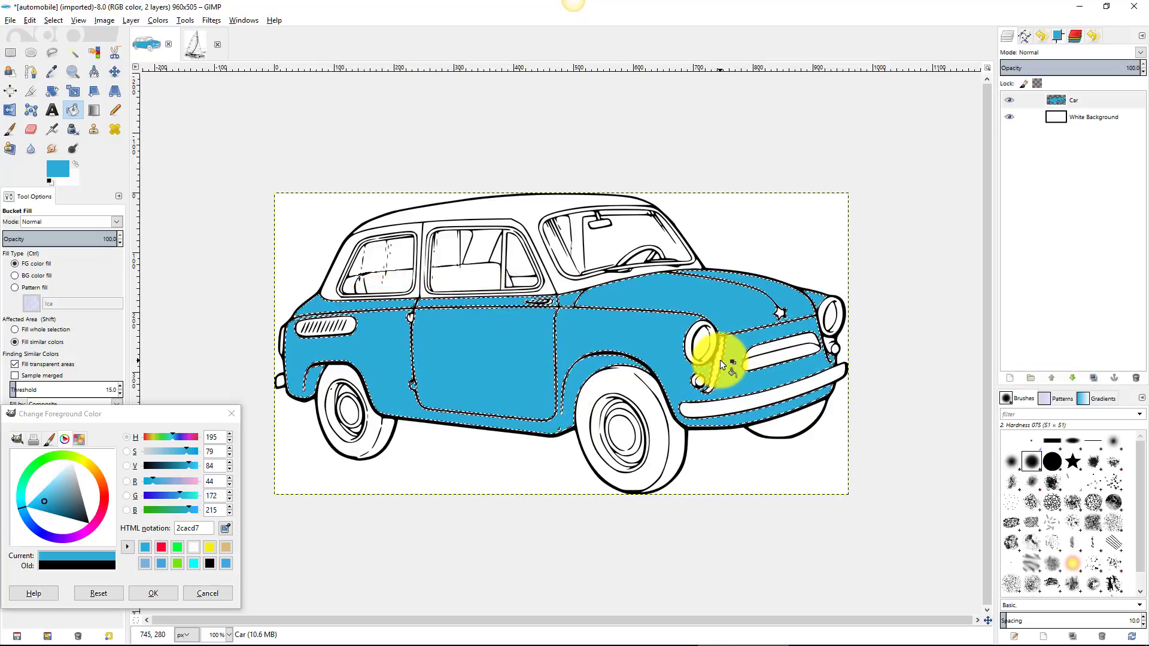
click(516, 354)
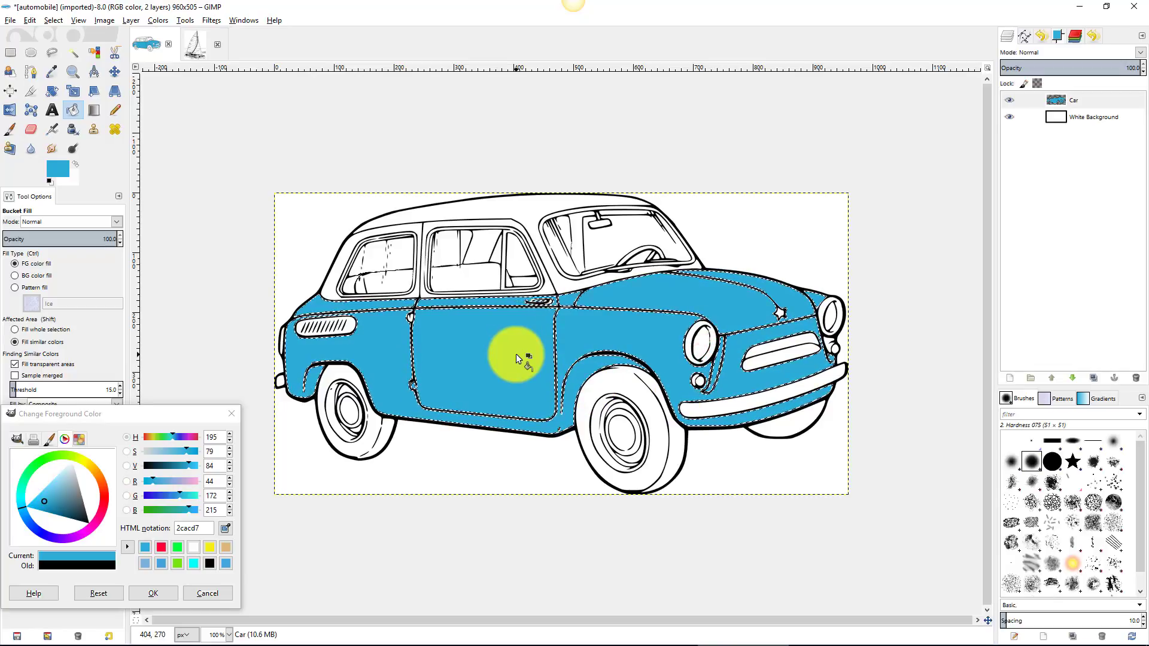
click(51, 19)
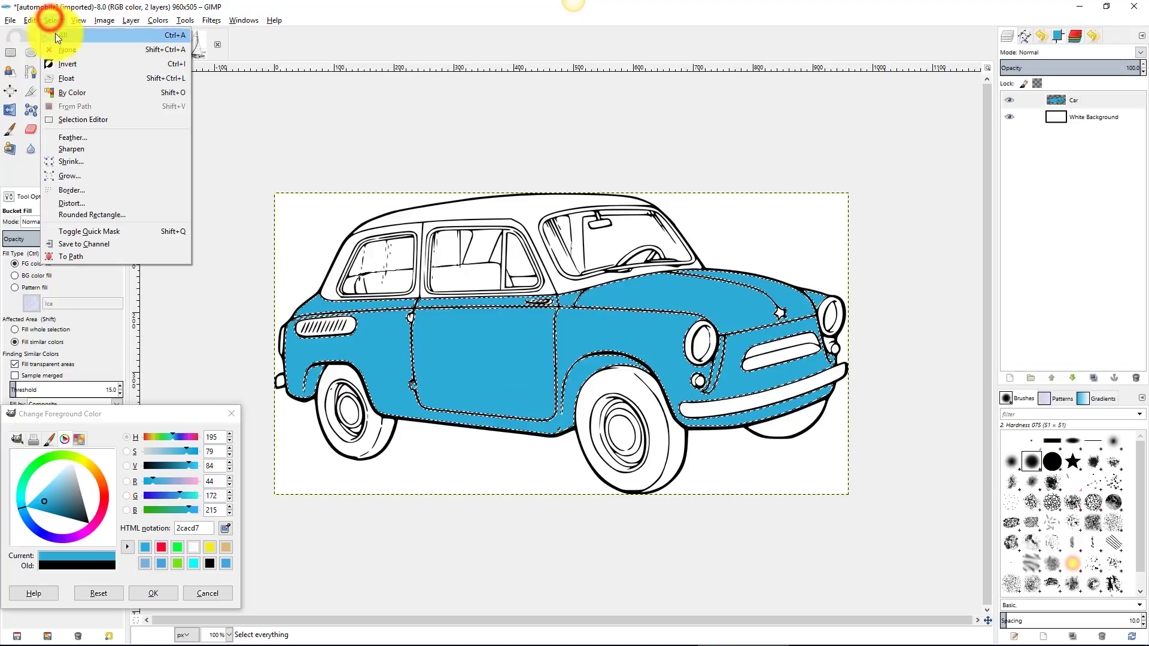
click(60, 45)
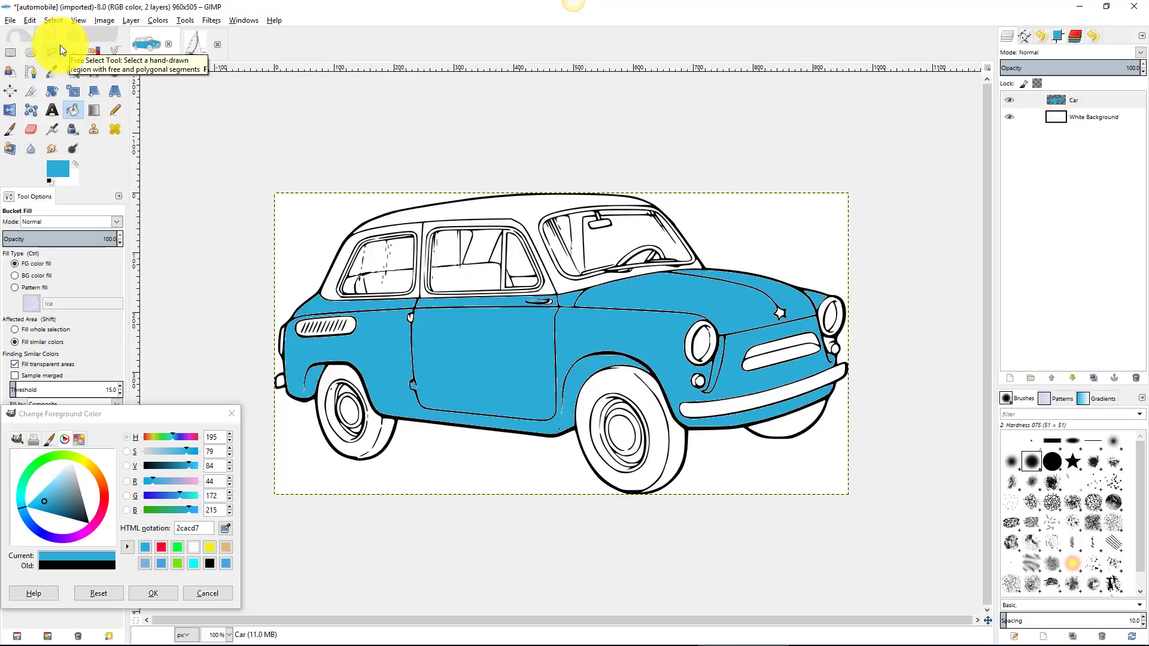
- Save the image to the Desktop as automobile.xcf
click(11, 21)
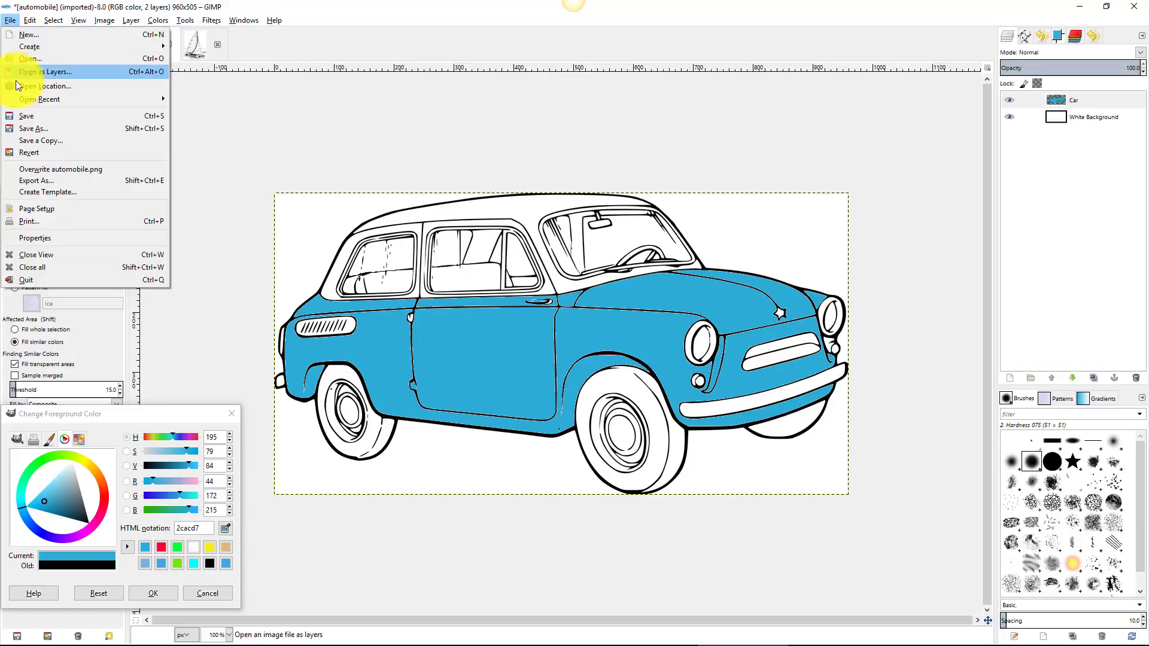
click(27, 127)
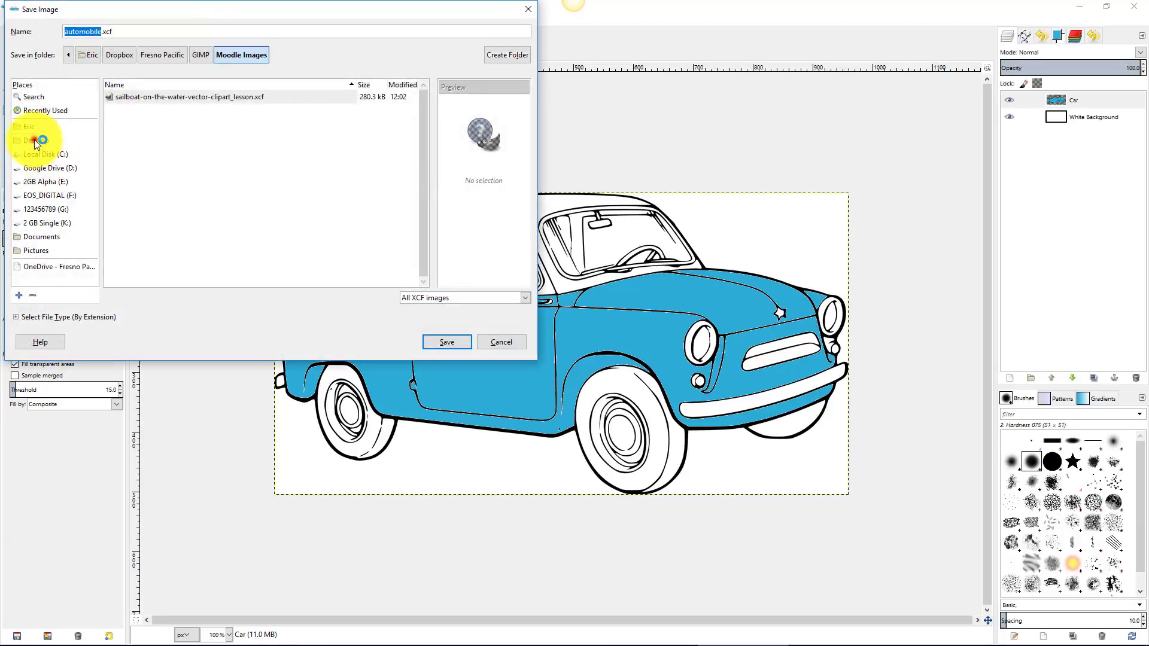
click(34, 140)
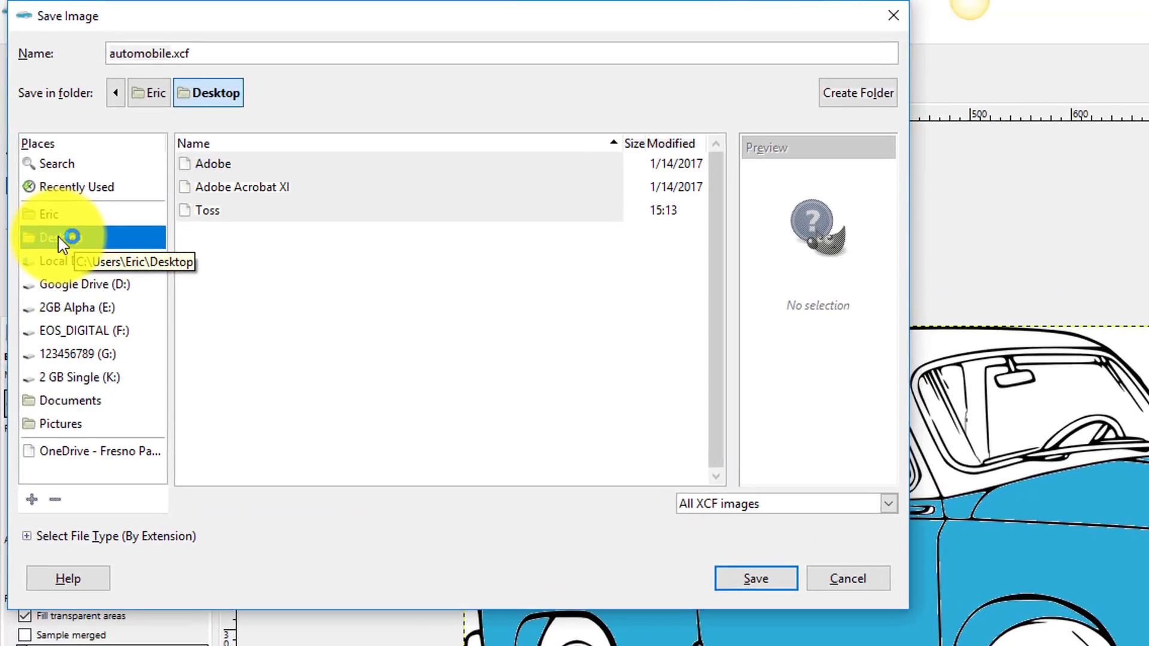
click(717, 513)
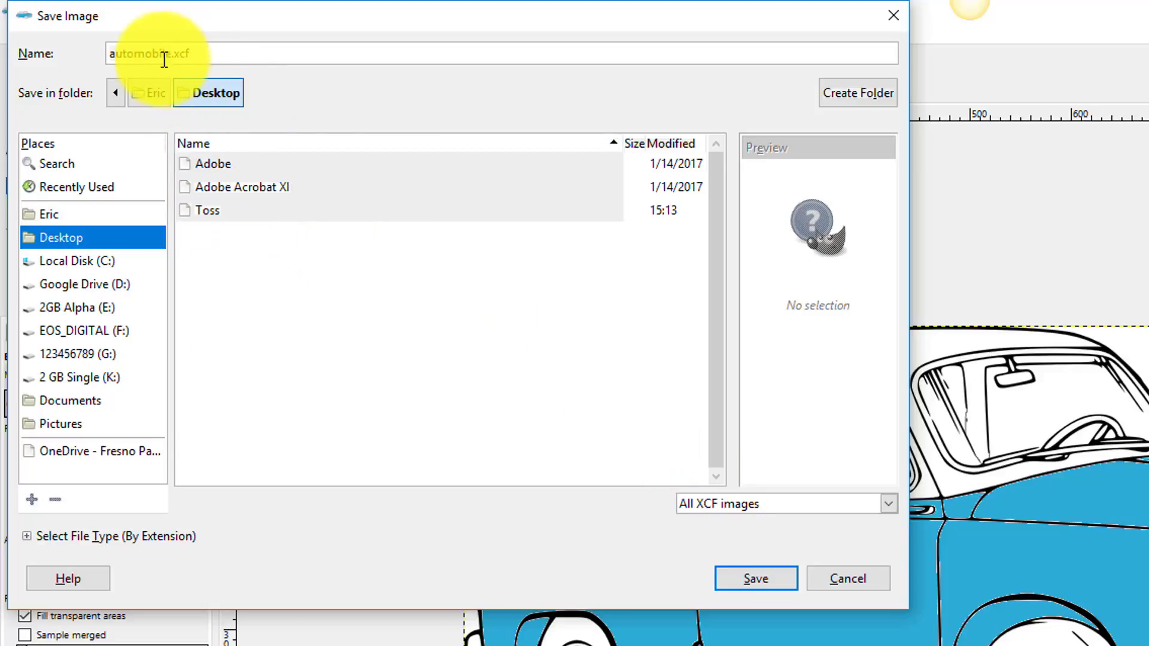
click(759, 579)
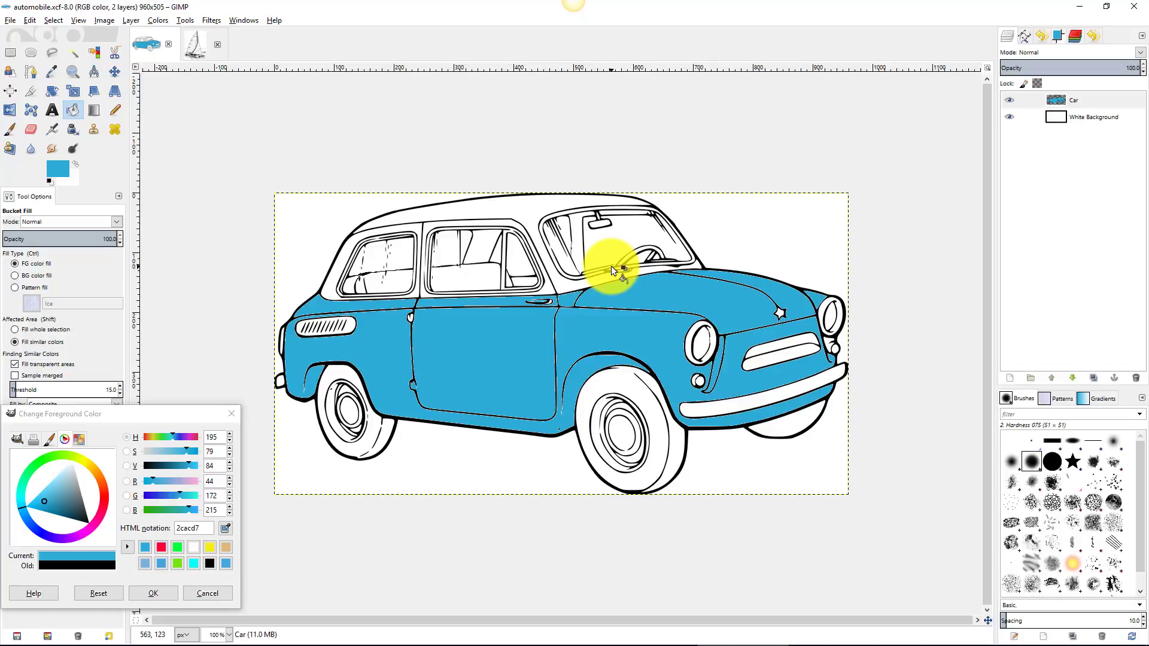
- Try to fuzzy-select the rear side window surround and door window frame with tan dbb57b as the foreground color, and clear the selection
click(226, 547)
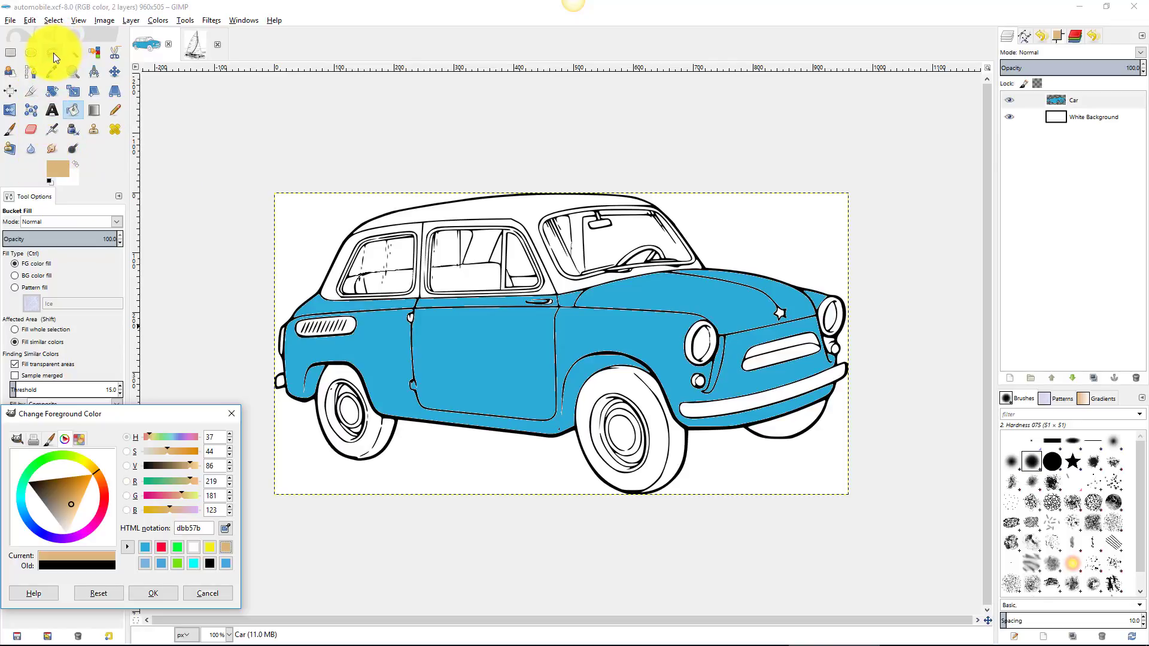
click(73, 52)
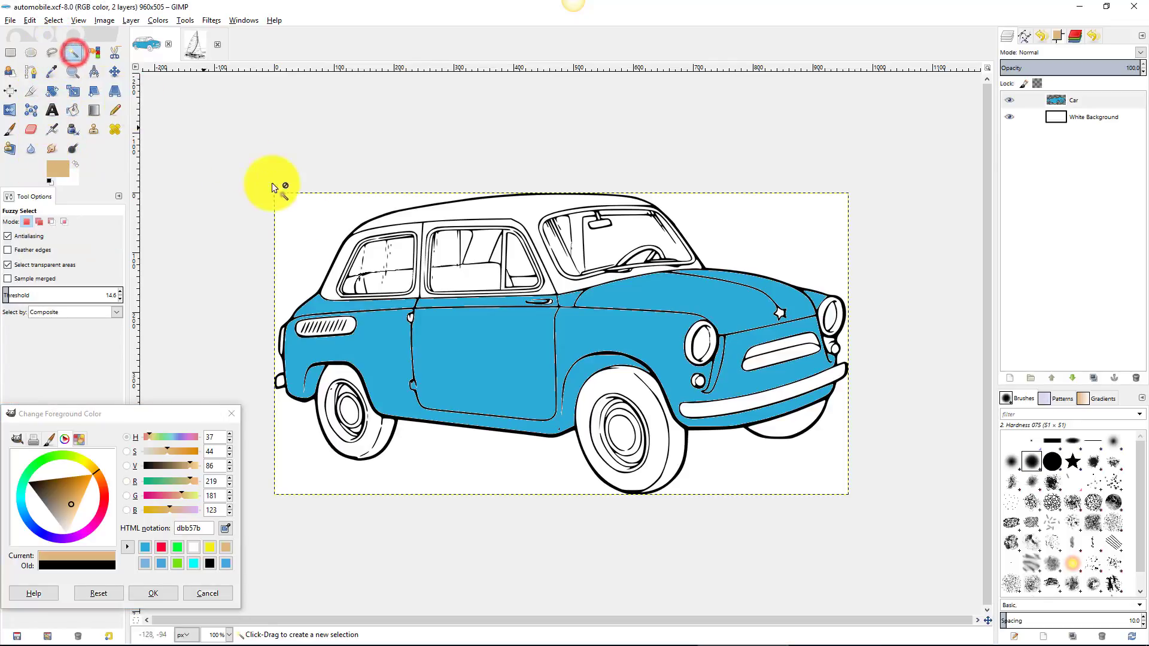
click(341, 260)
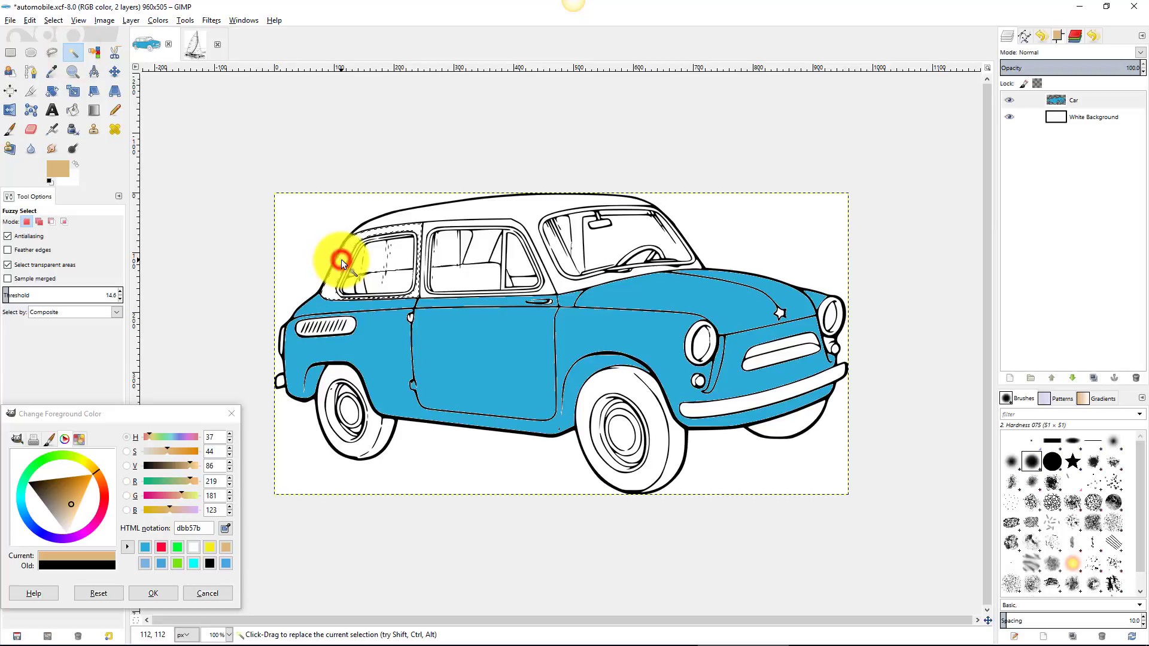
shift+click(423, 292)
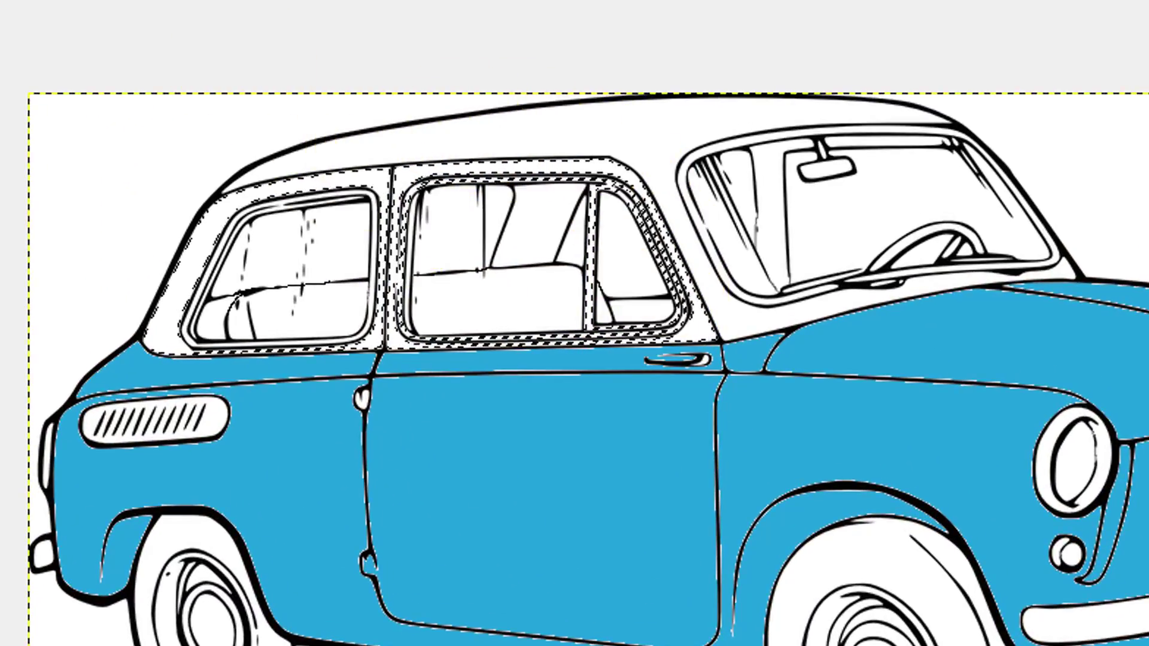
key(ctrl+shift+a)
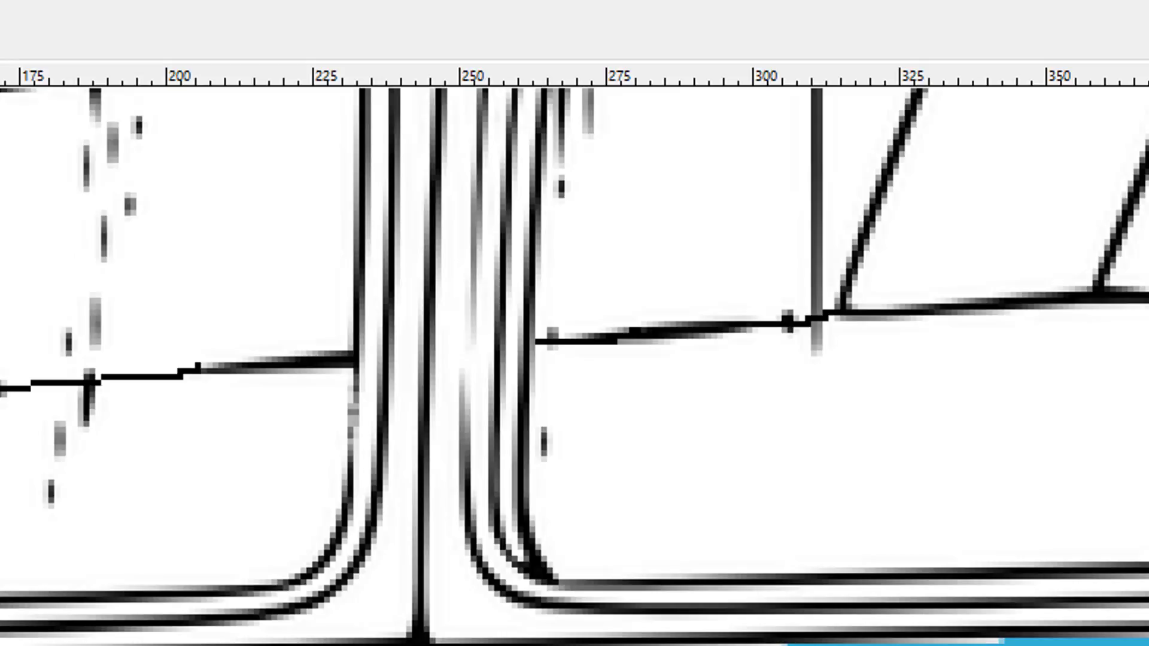
- Paint over the gap in the door frame line between the side windows, and reset the colors and swap them to a white foreground
click(471, 269)
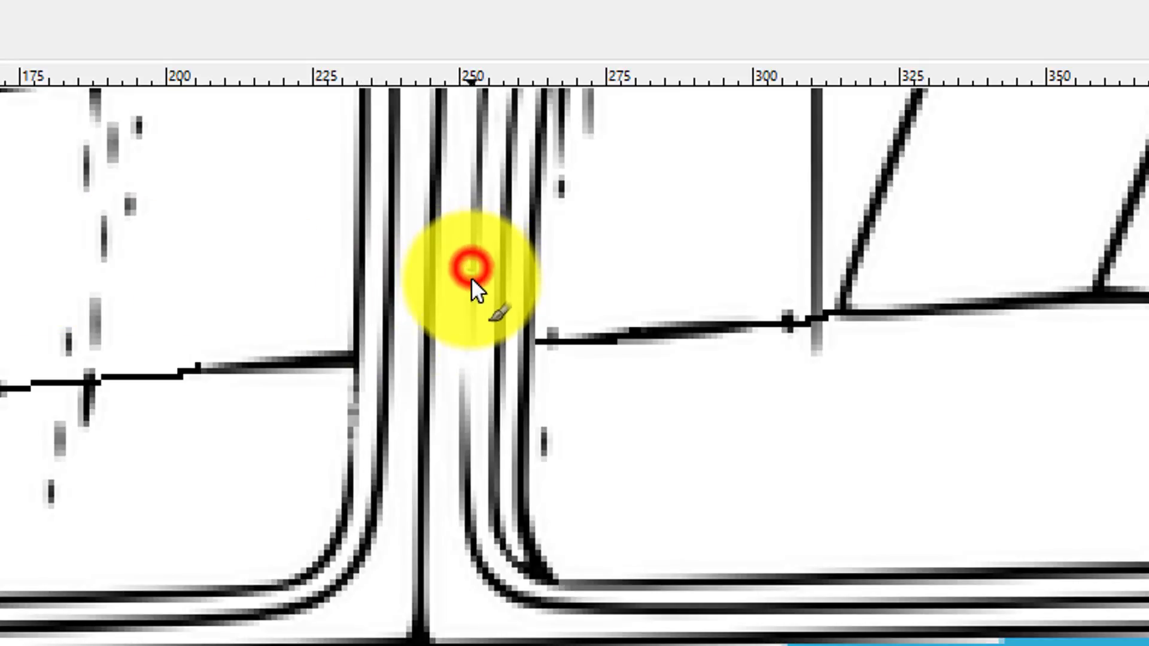
drag(471, 278, 467, 363)
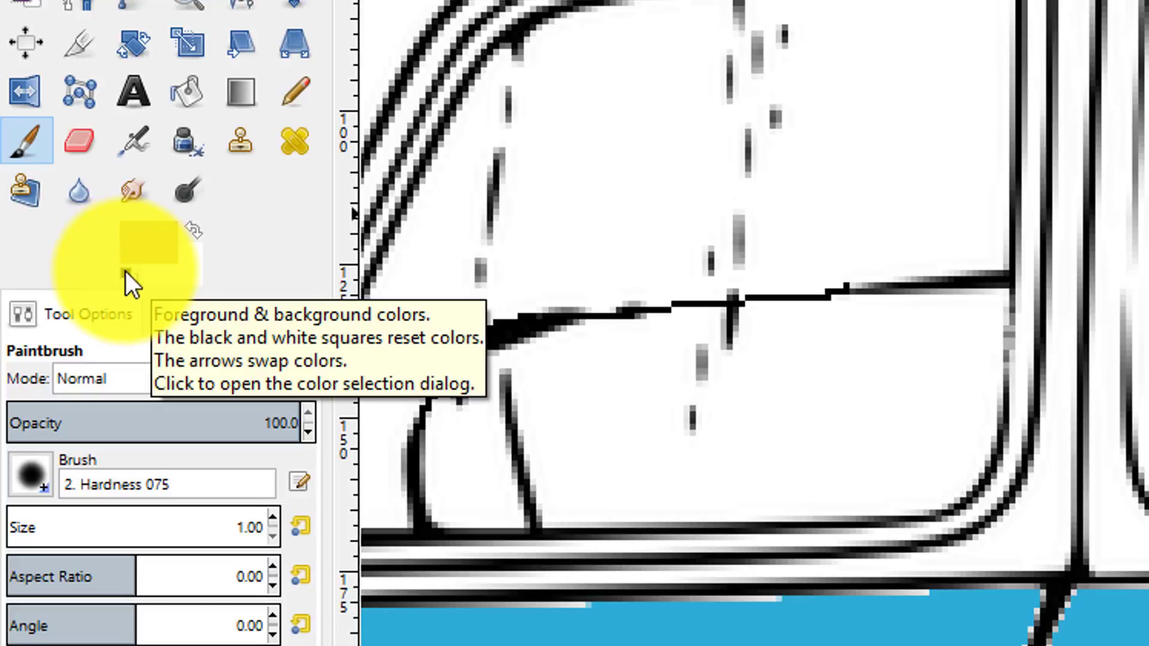
click(125, 271)
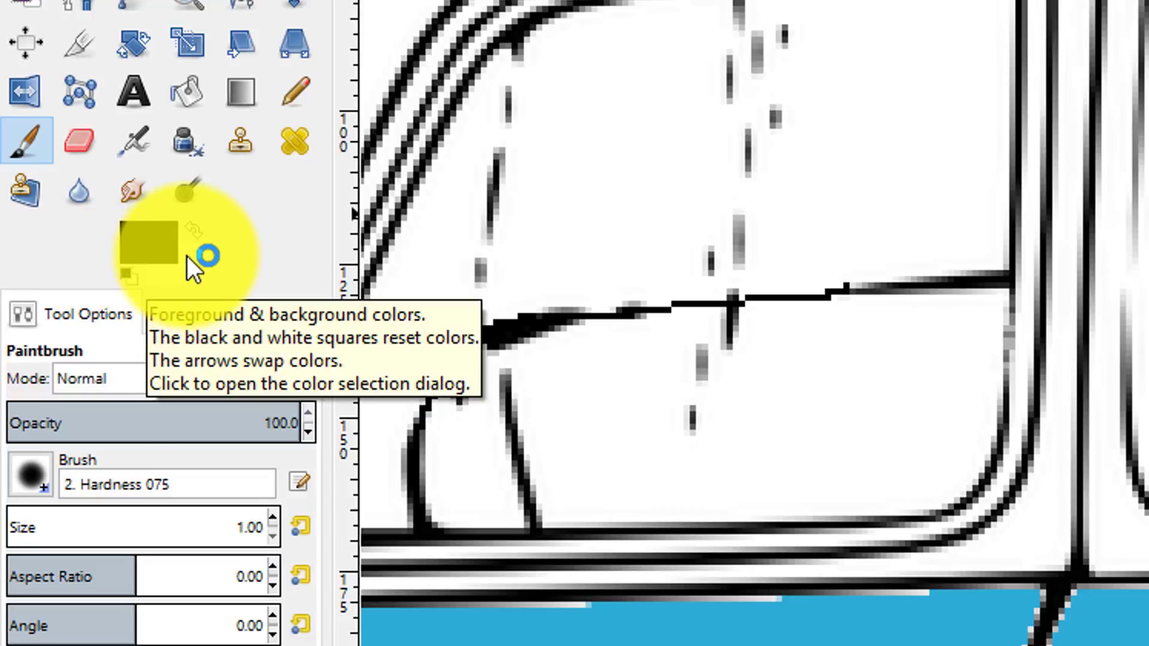
click(196, 228)
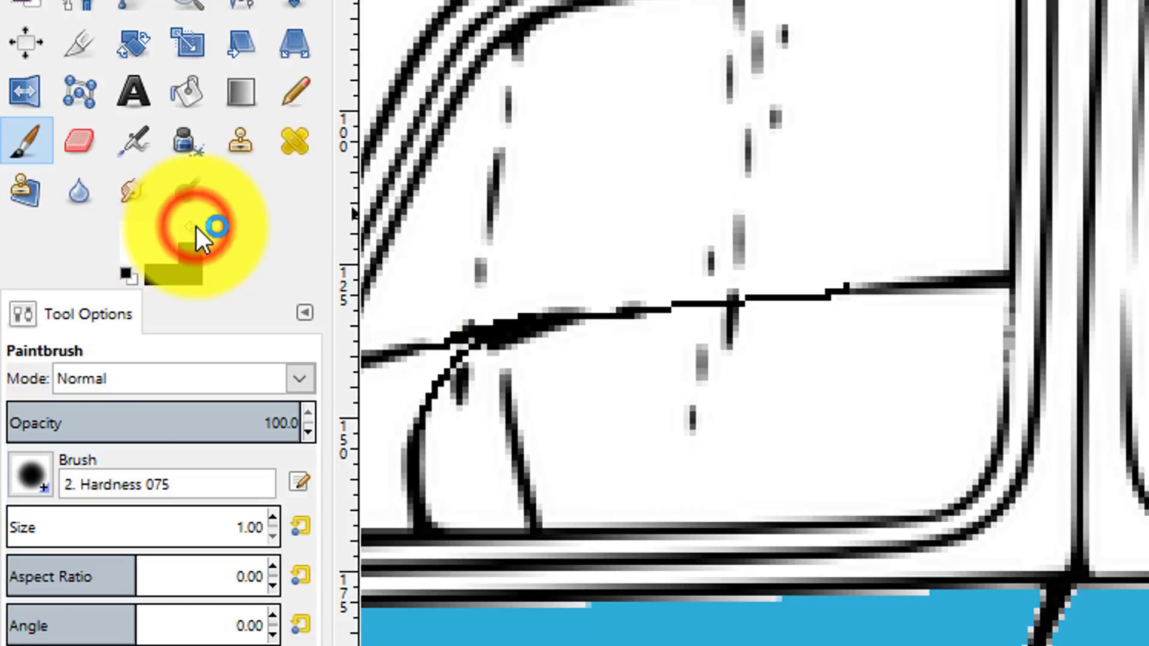
- Swap the foreground back to black and fuzzy-select the door window frame, rear side window surround and roof as one selection
click(196, 227)
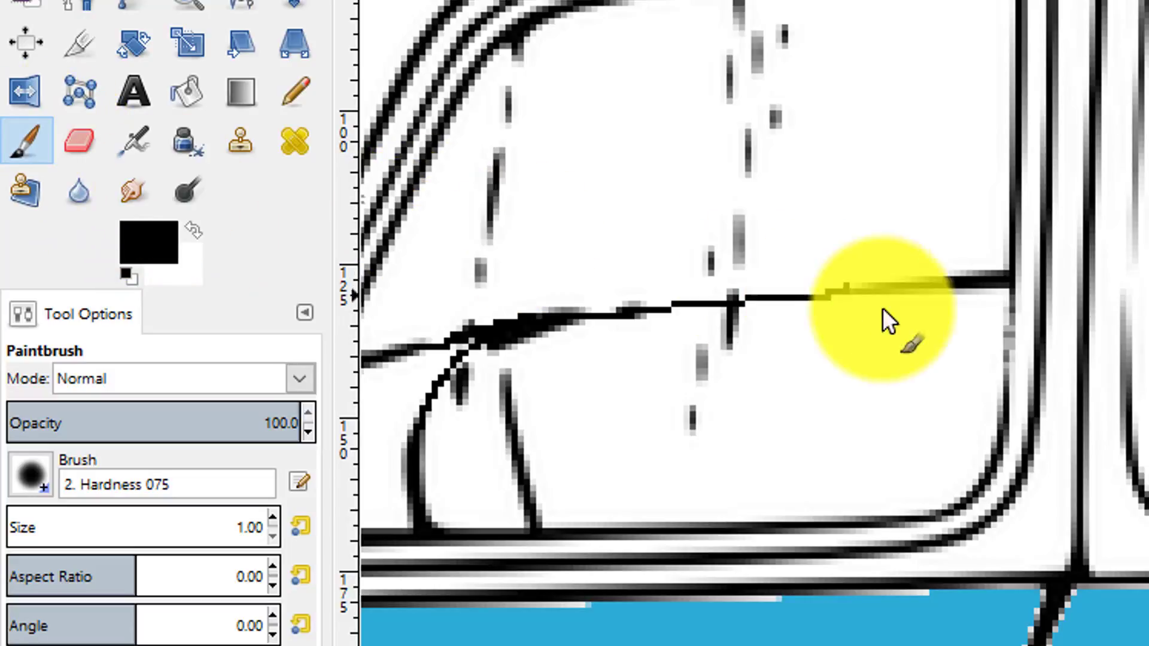
click(1137, 202)
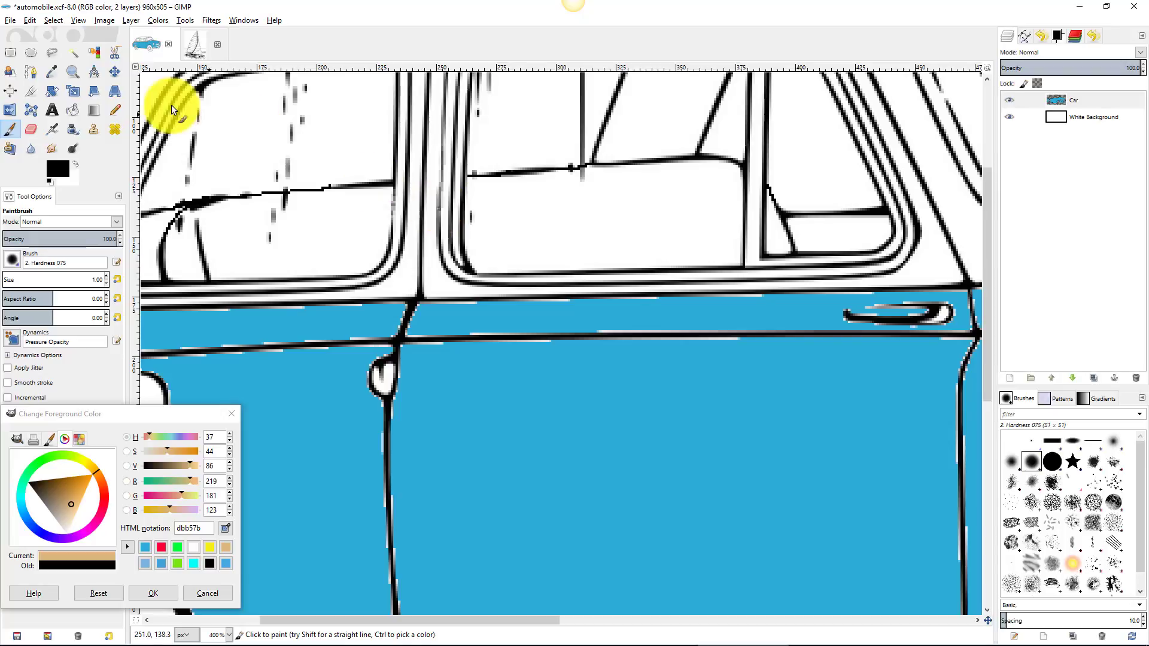
click(73, 53)
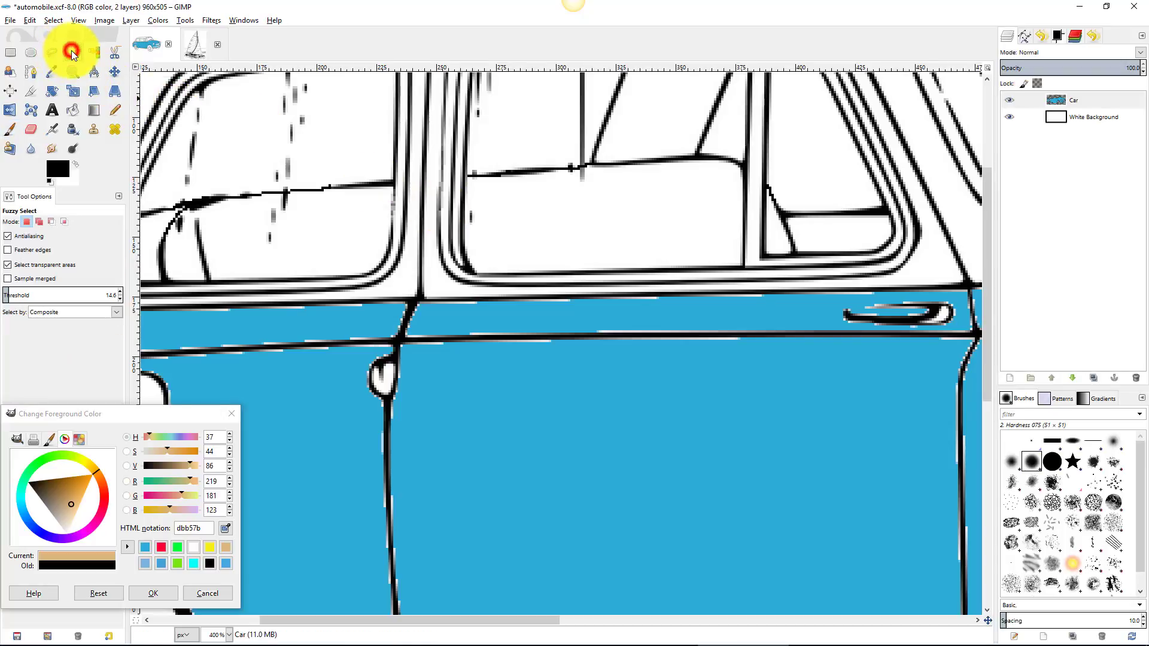
click(442, 289)
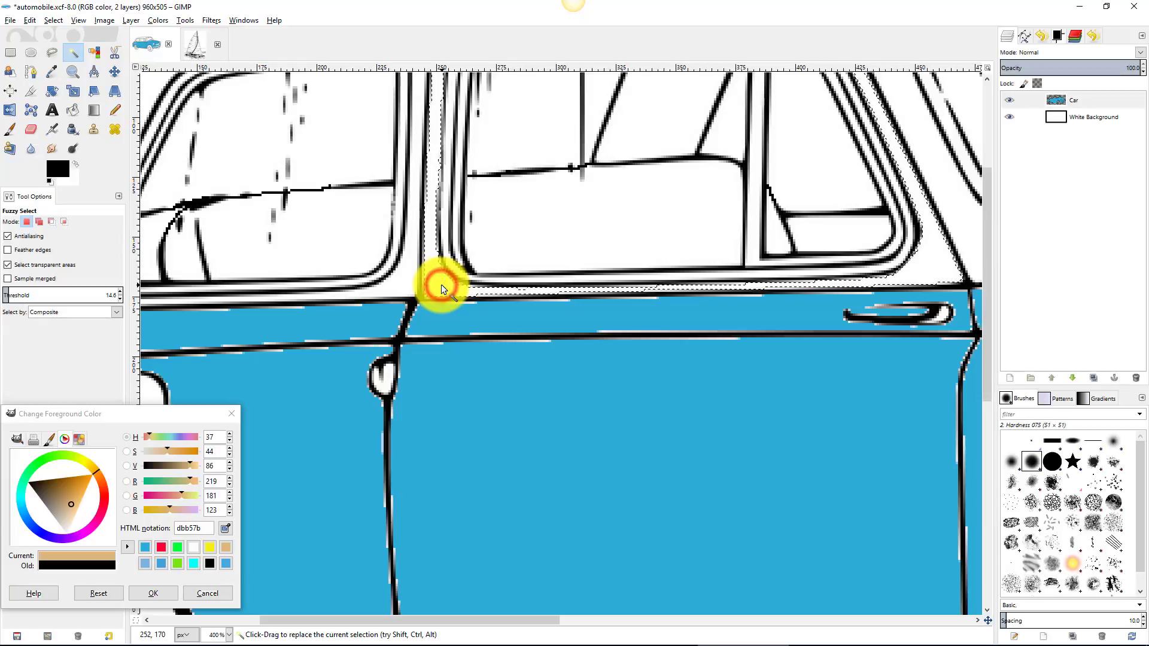
scroll(441, 289, down, 1)
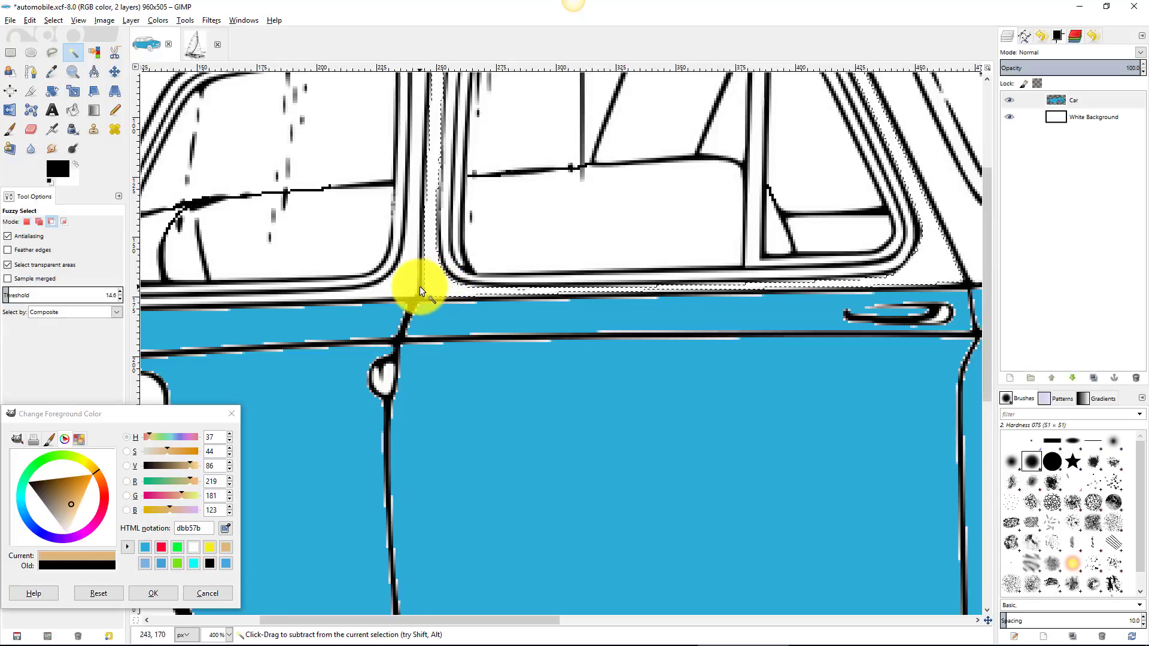
scroll(431, 289, down, 2)
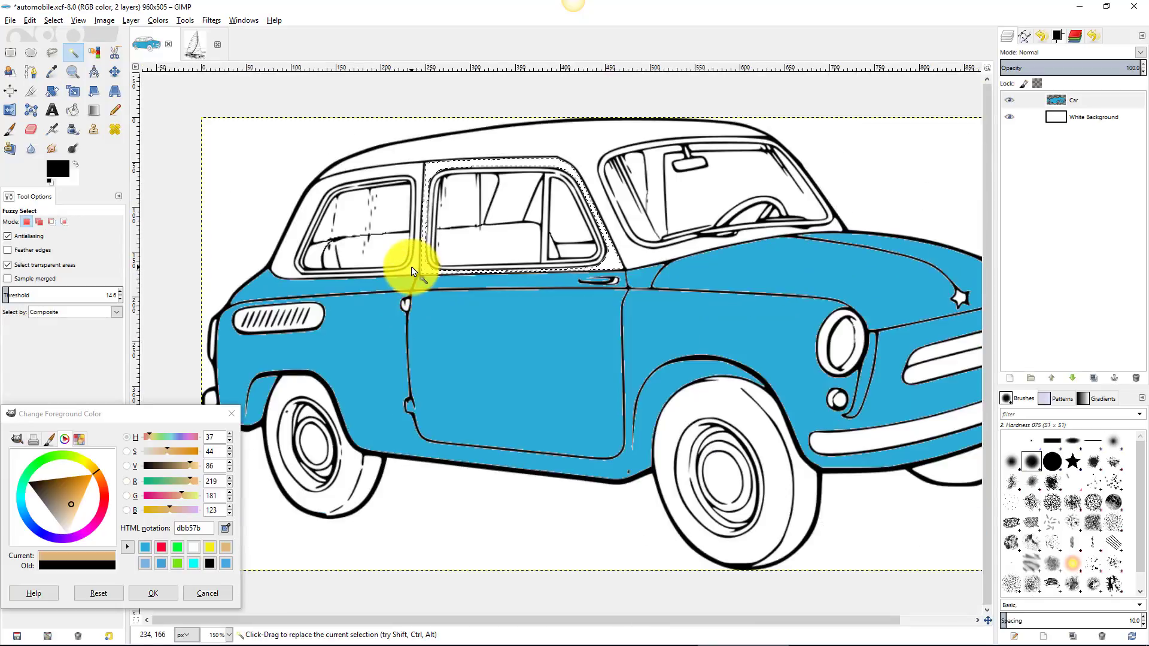
shift+click(412, 271)
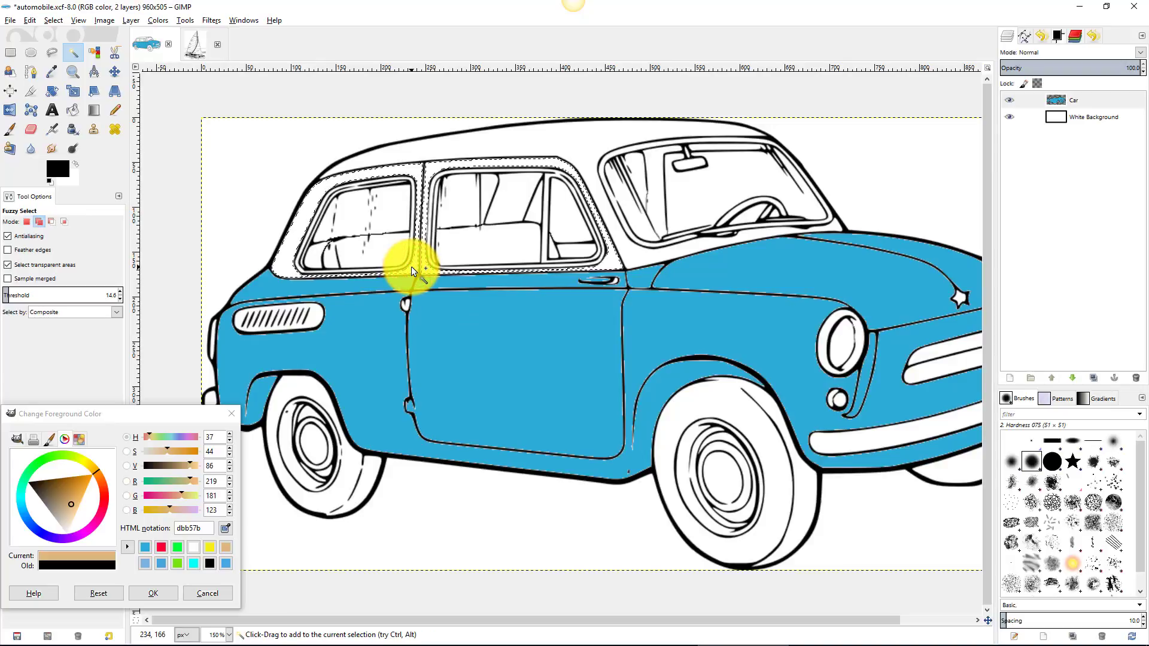
shift+click(452, 147)
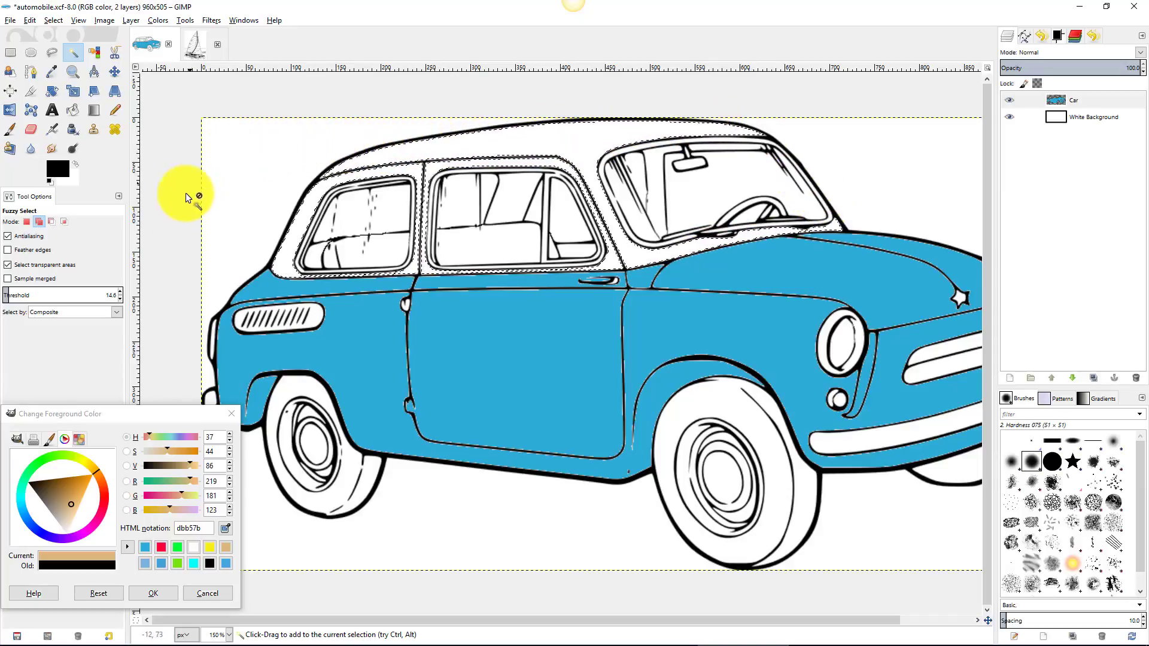
- Bucket-fill the selected rear window surround, door window frame and roof with the tan dbb57b
click(225, 549)
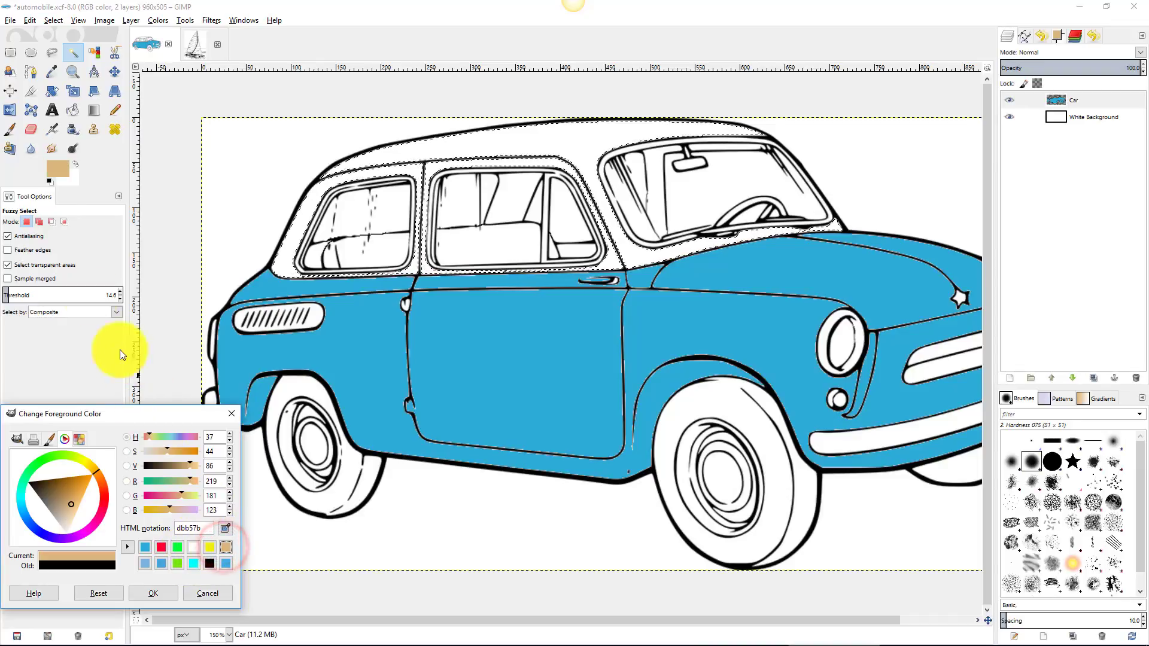
click(73, 110)
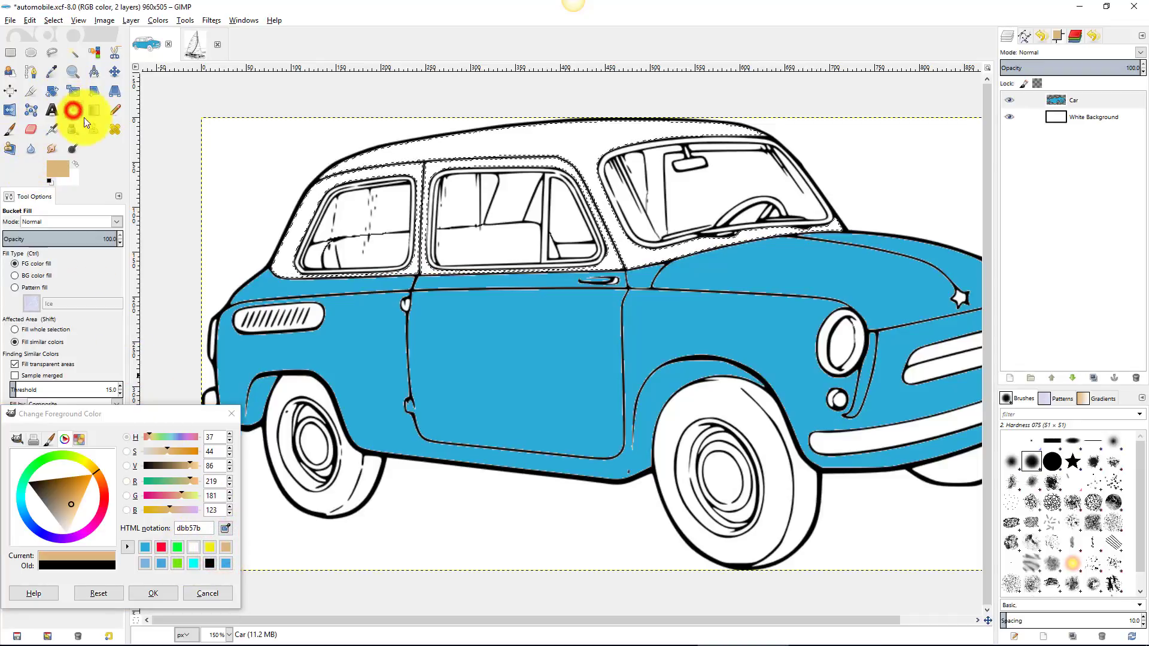
click(298, 223)
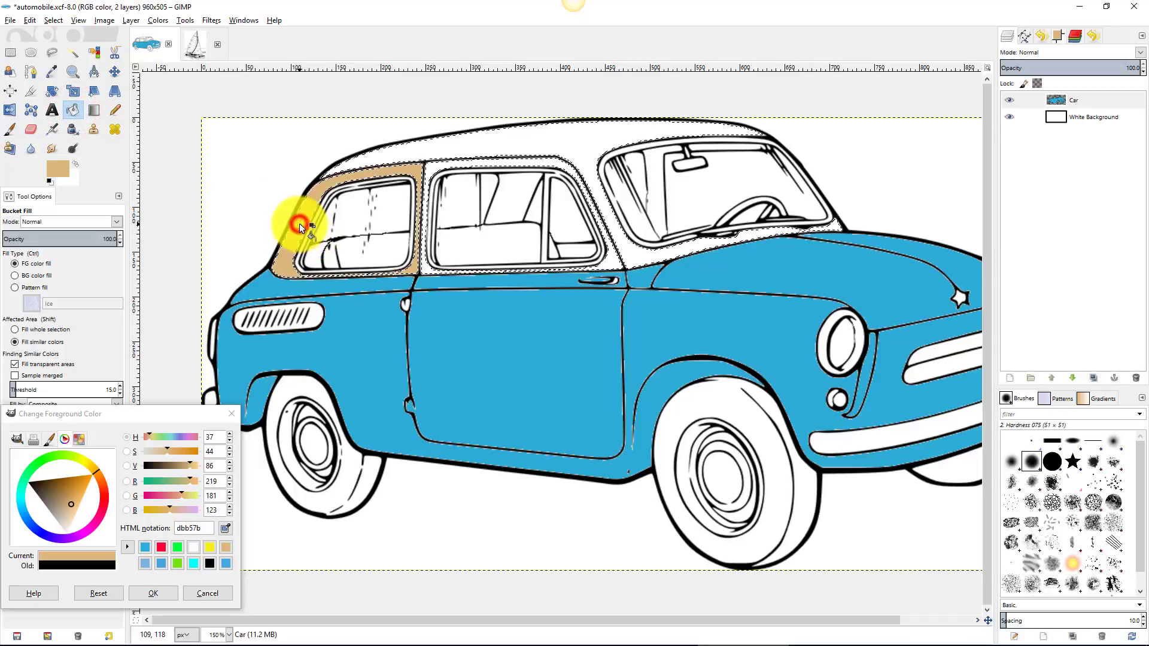
click(432, 266)
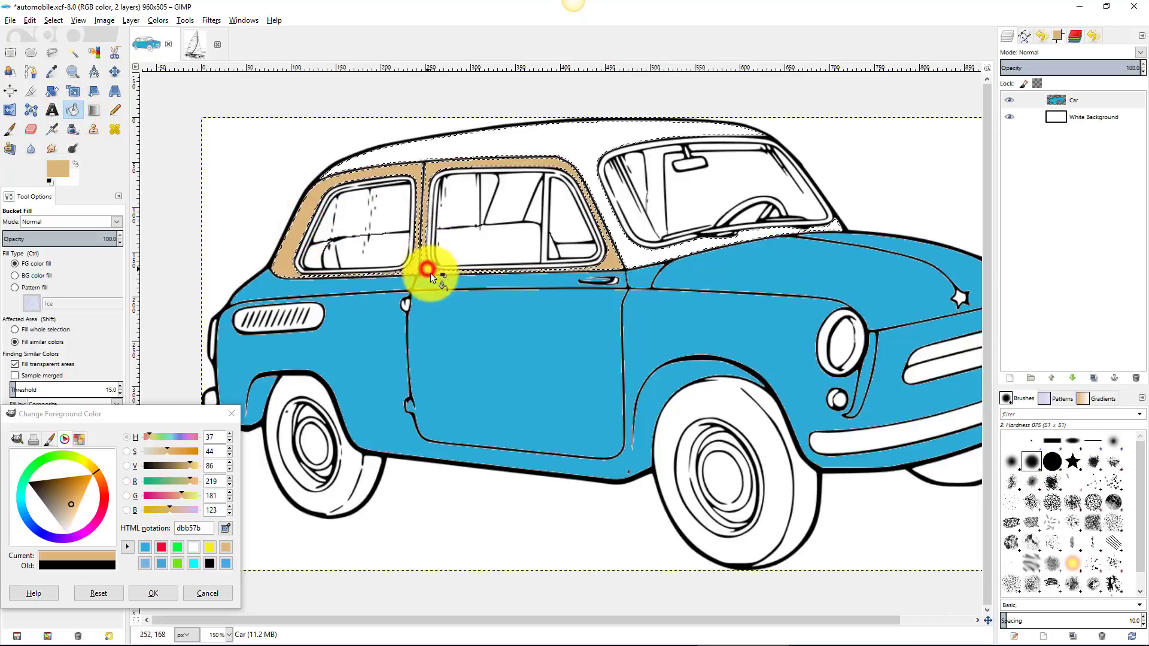
click(642, 260)
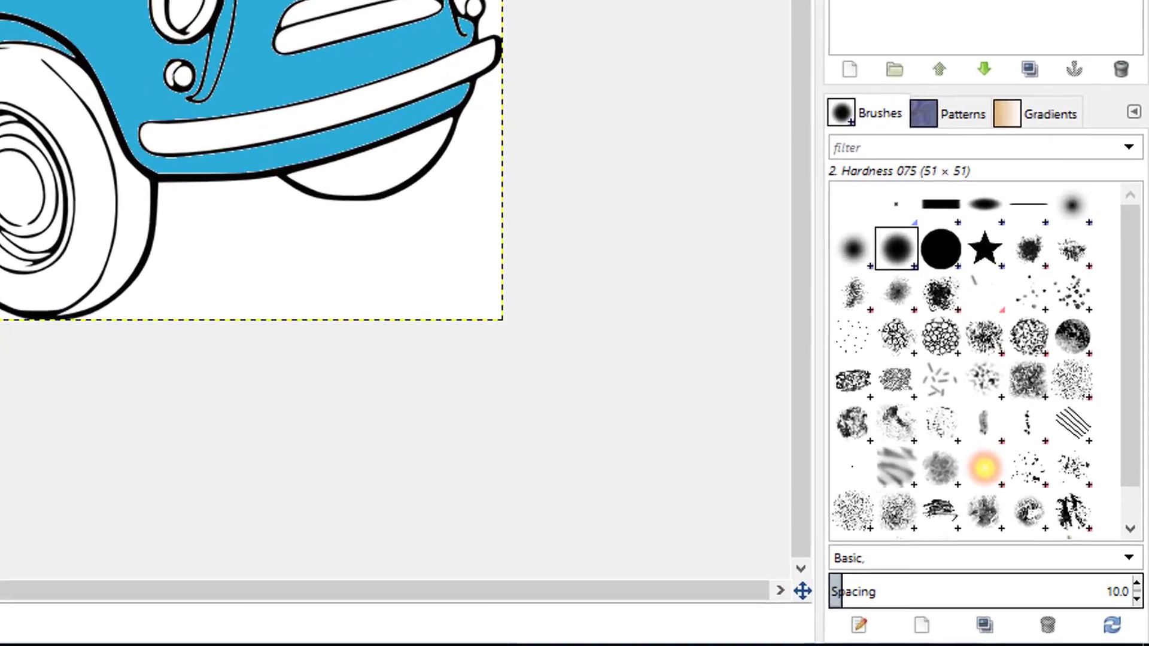
- Try the Dried mud, Marble #3, Marble #2 and Ice patterns, and choose Marble #1 as the active pattern
click(936, 108)
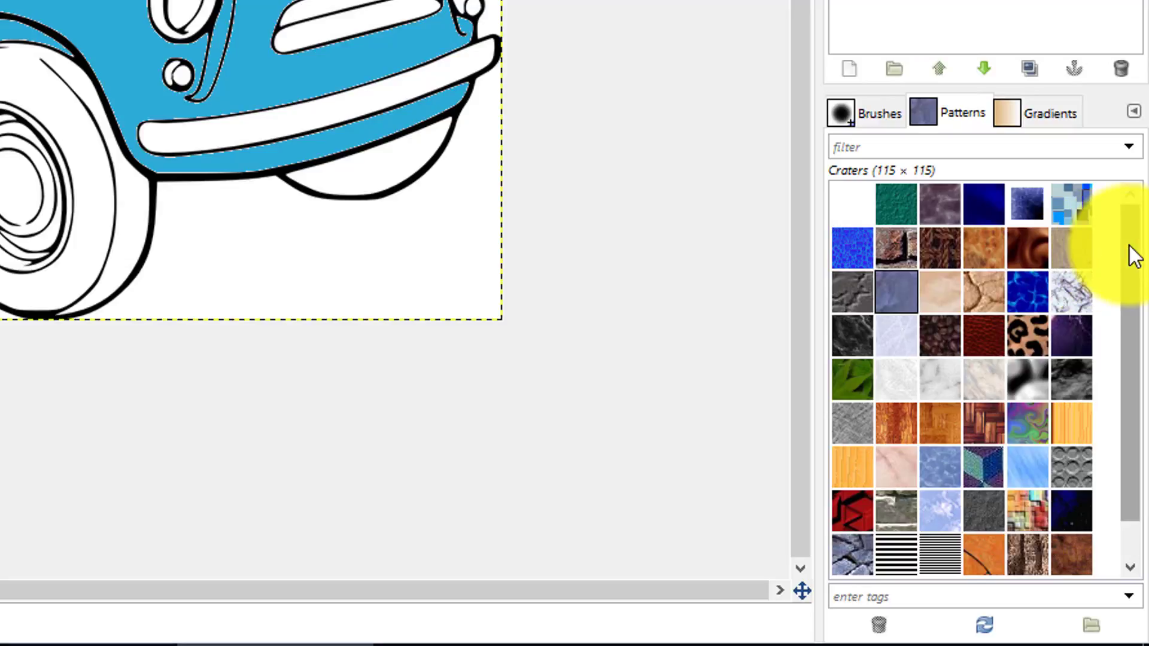
drag(1133, 252, 1131, 225)
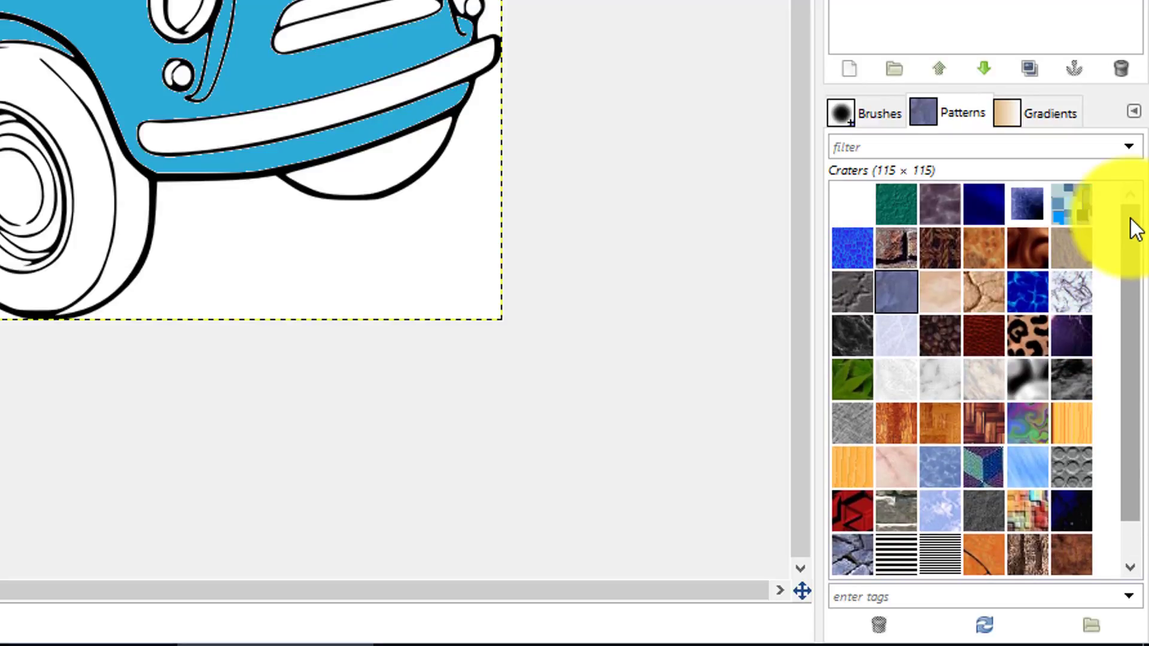
click(991, 289)
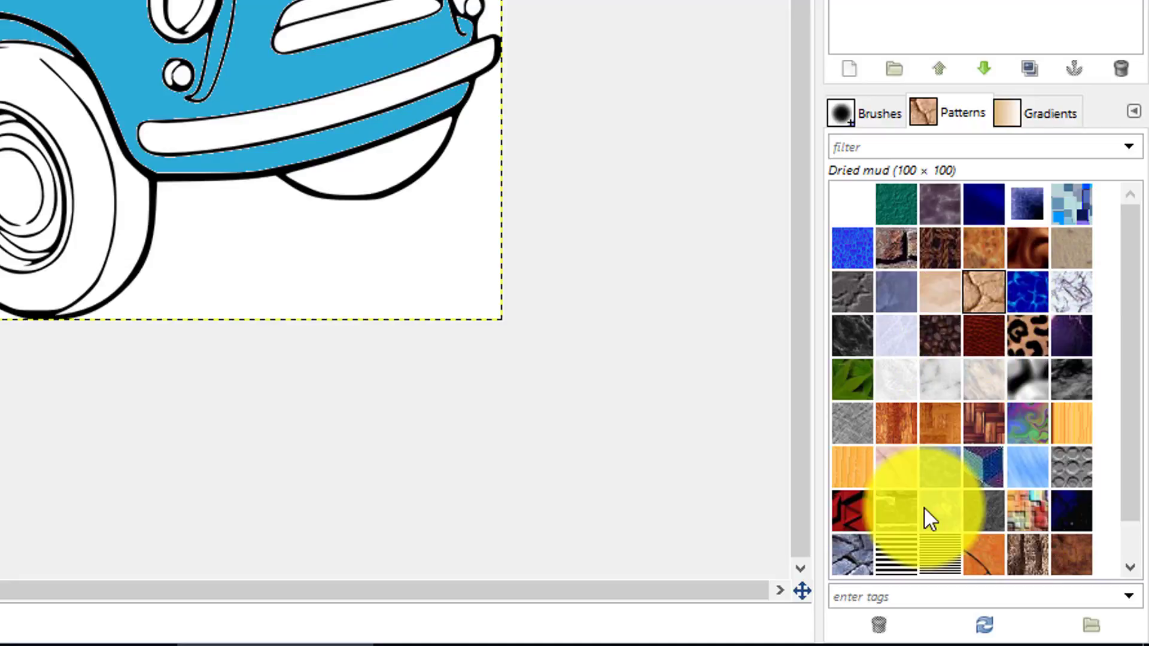
click(987, 383)
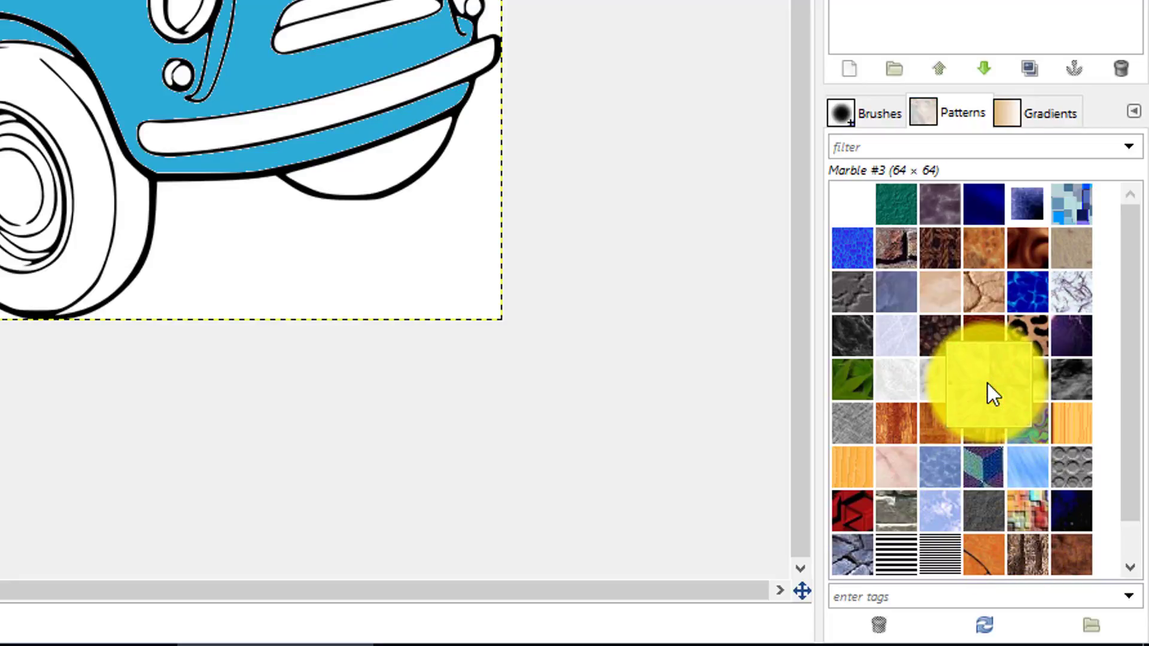
click(938, 378)
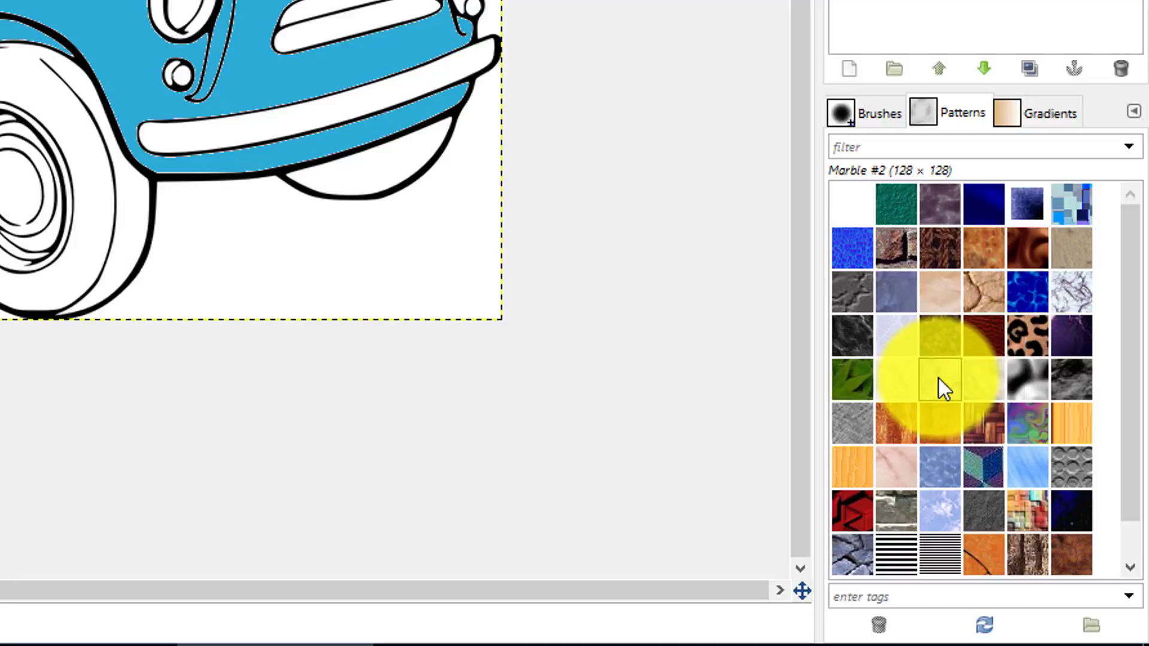
click(906, 338)
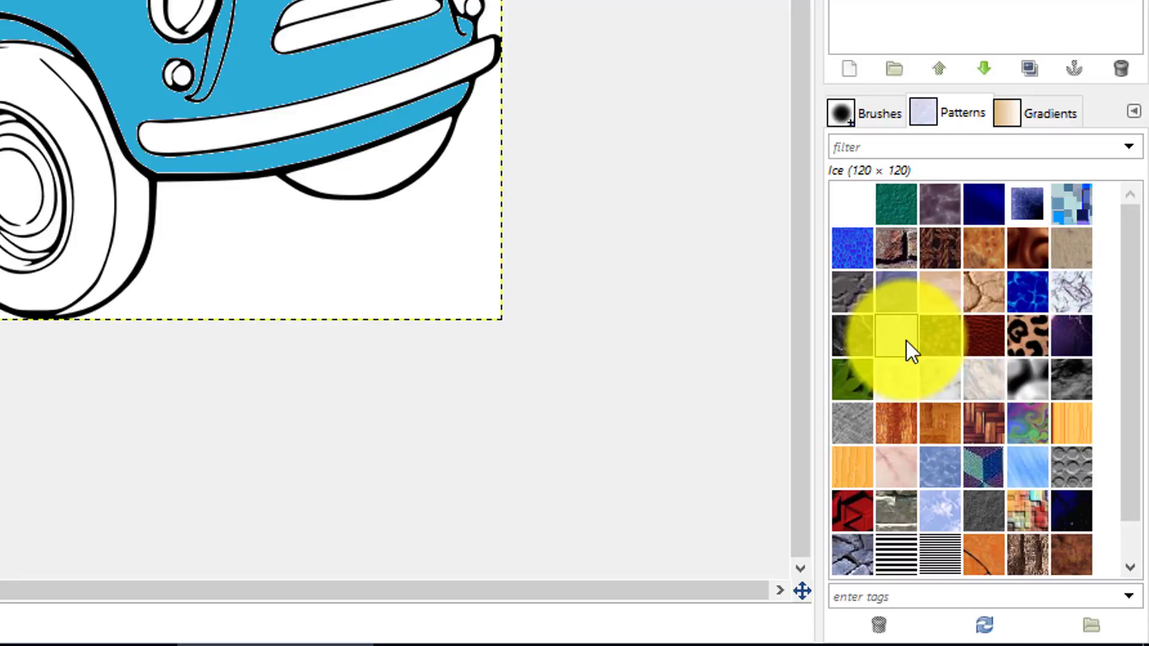
click(903, 372)
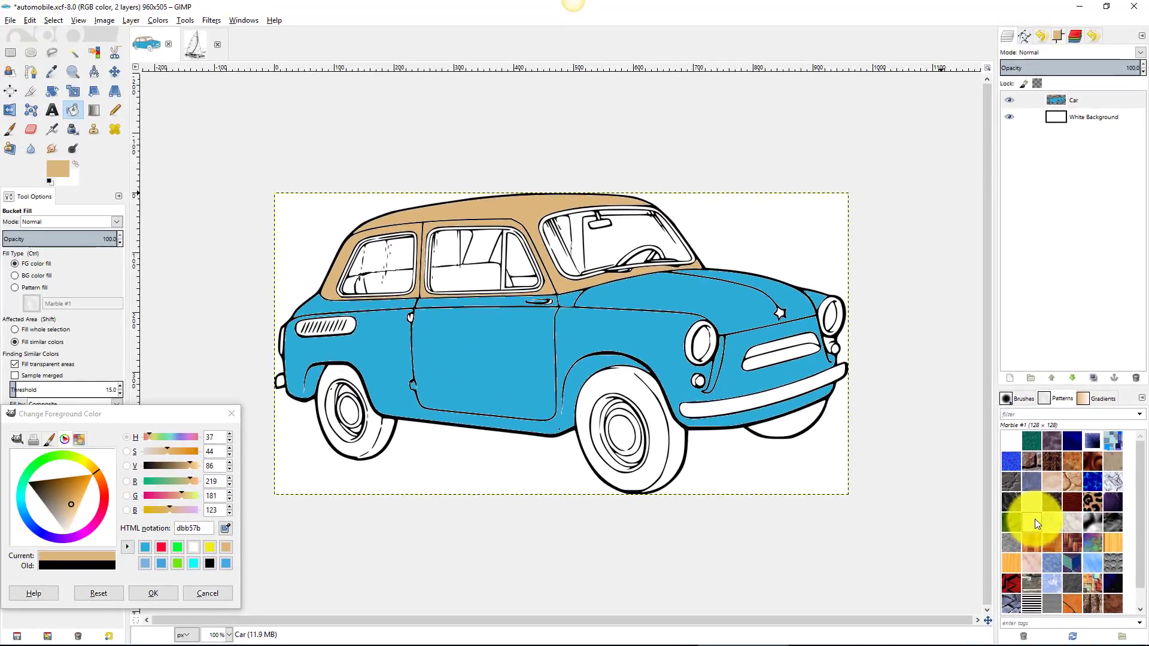
- Fuzzy-select the interior of the front bumper
drag(1035, 519, 921, 419)
drag(156, 104, 55, 60)
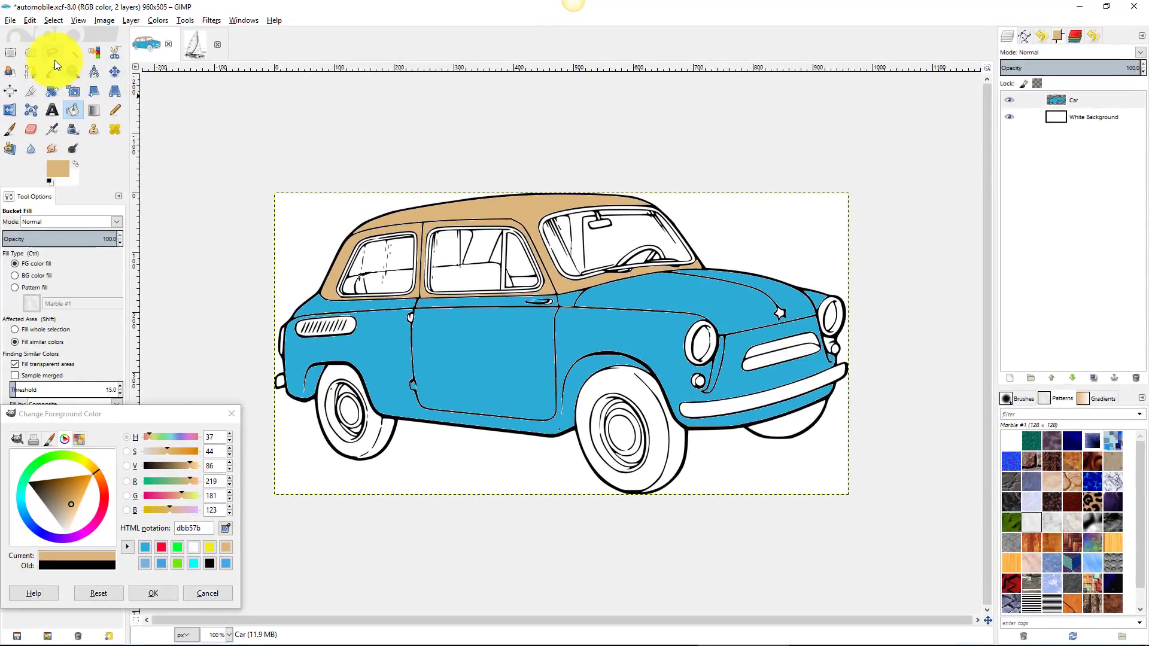
click(73, 54)
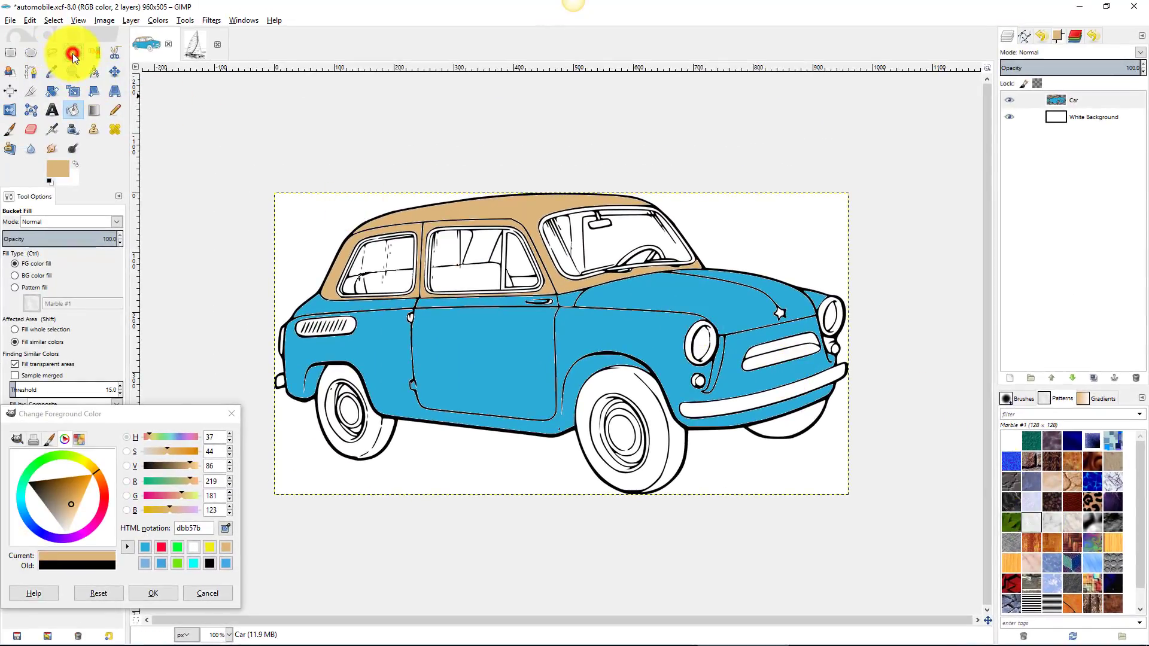
click(727, 405)
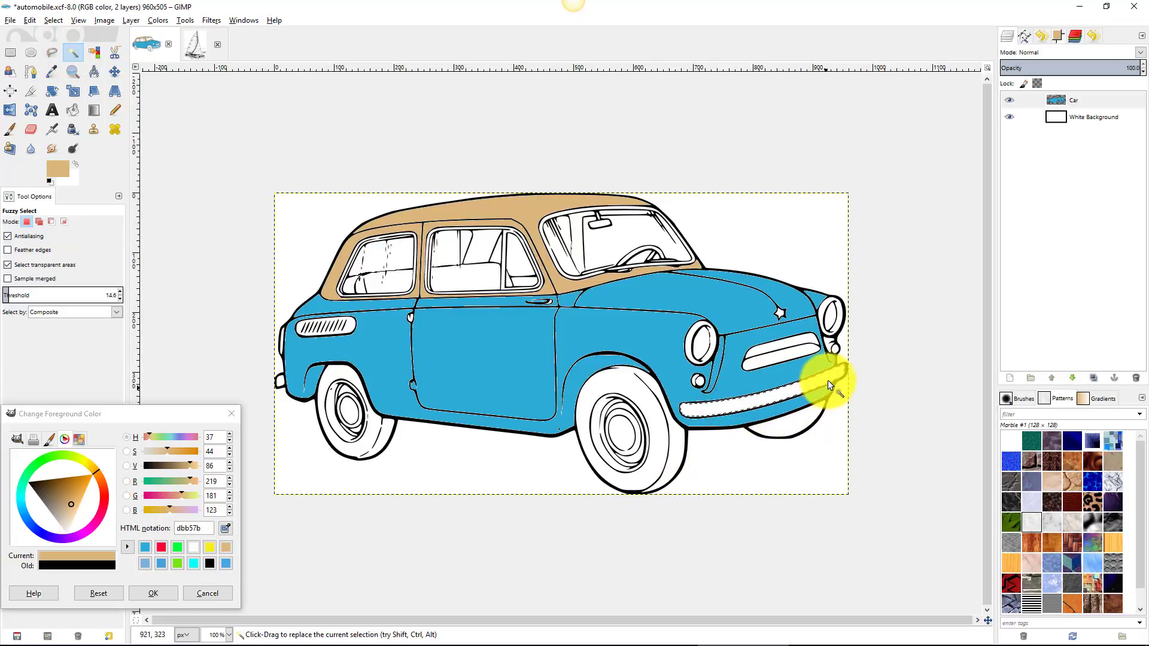
scroll(847, 369, up, 2)
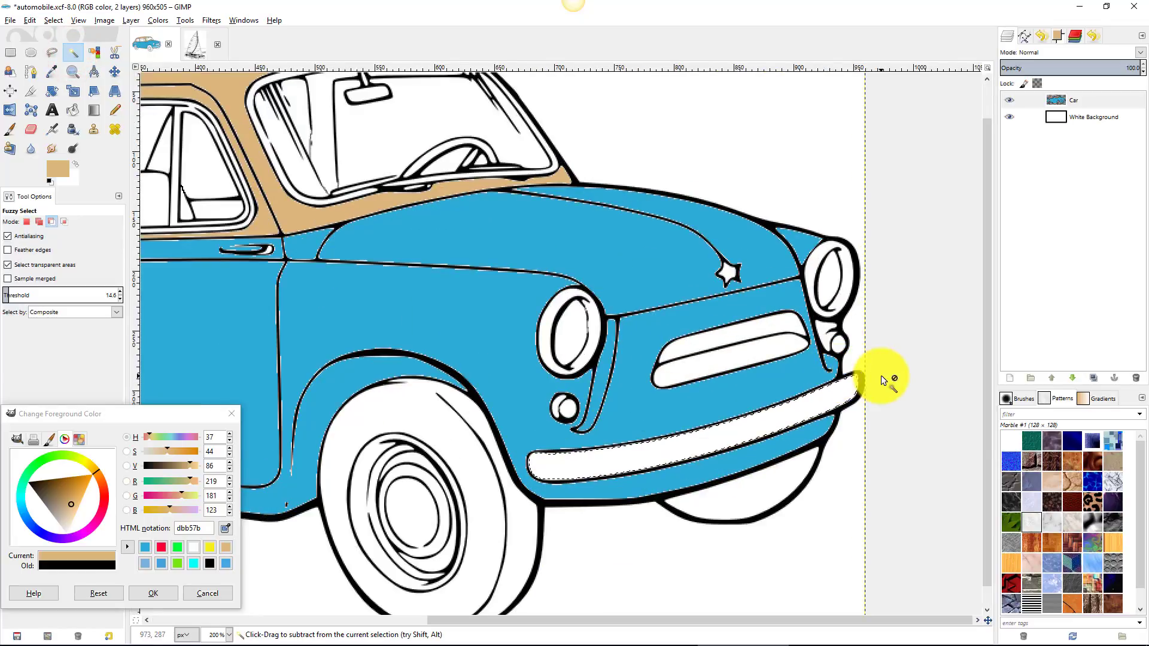
scroll(880, 375, up, 1)
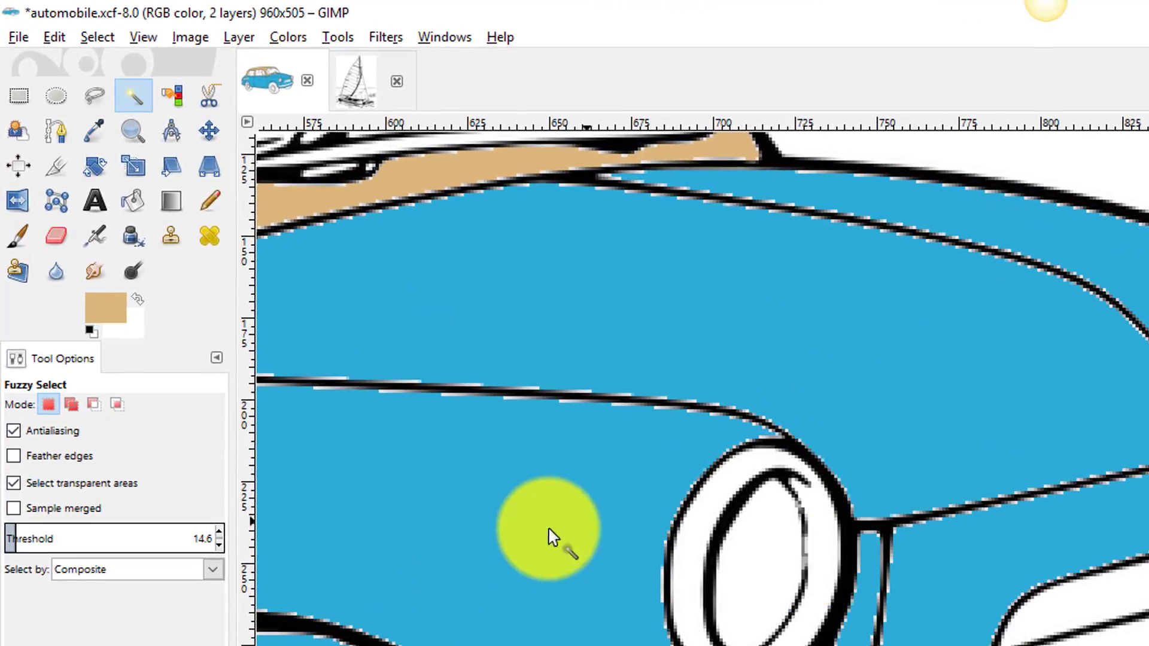
- Bucket-fill the selected front bumper with the Marble #1 pattern and clear the selection
click(134, 201)
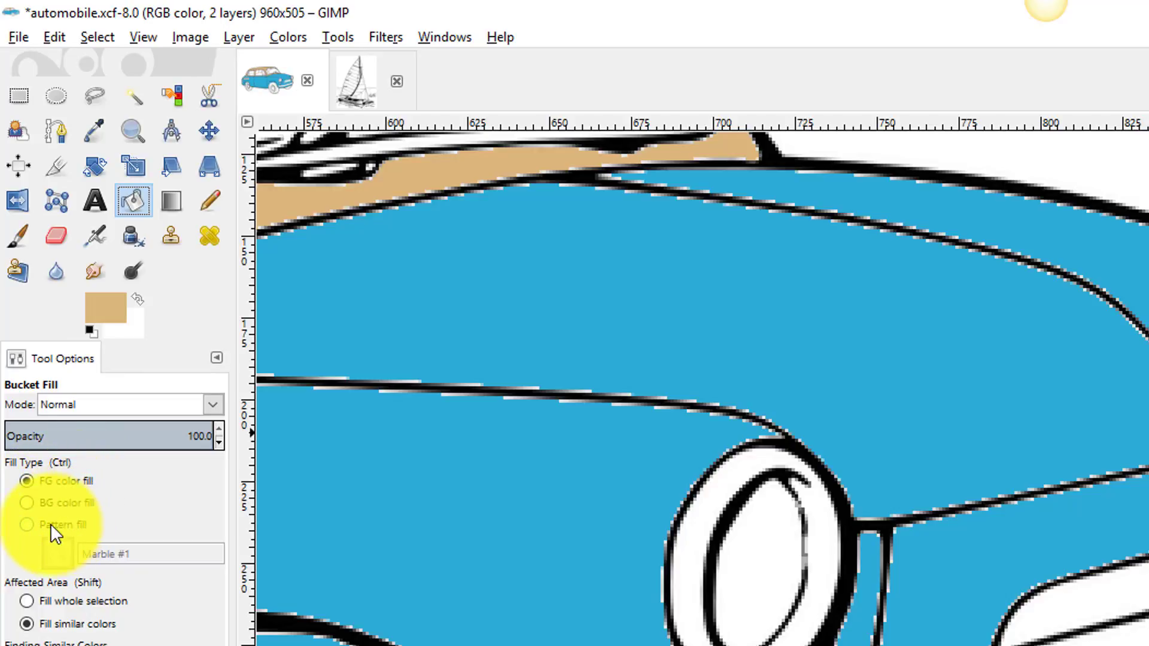
click(26, 523)
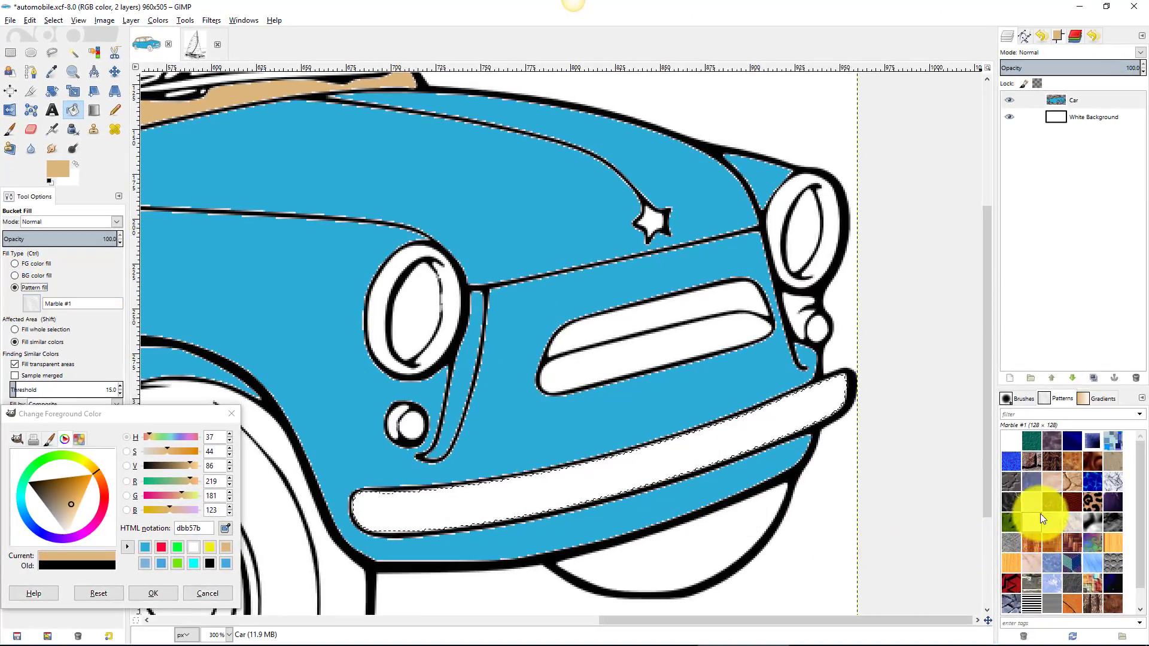
drag(1037, 526, 36, 307)
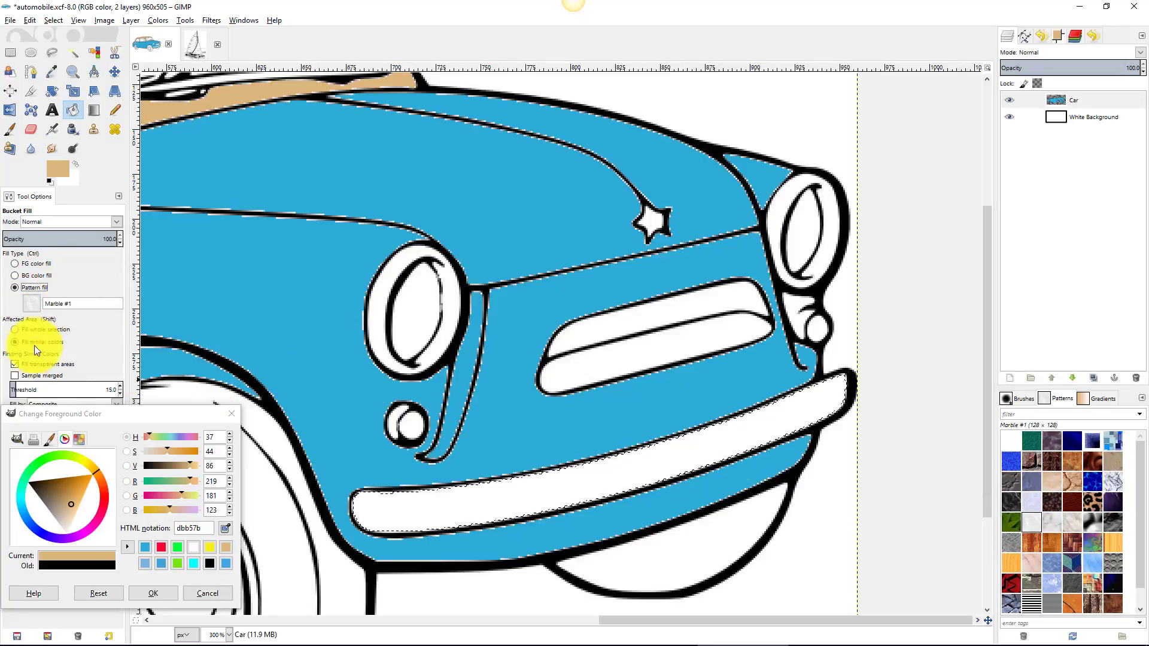
click(591, 478)
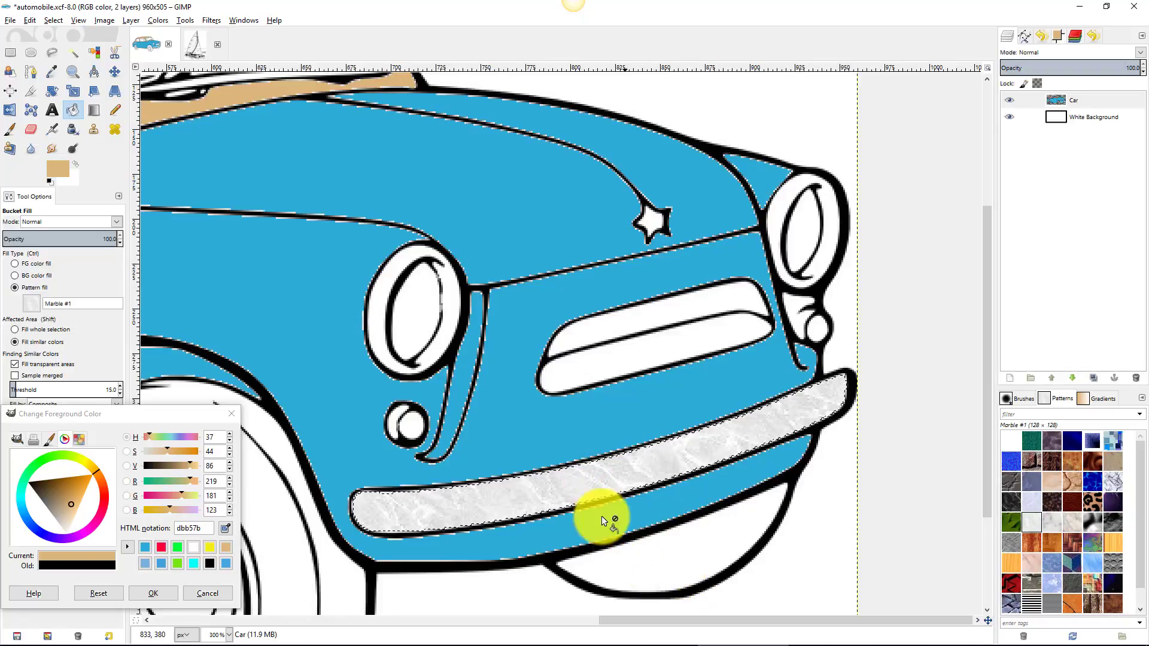
key(minus)
key(minus)
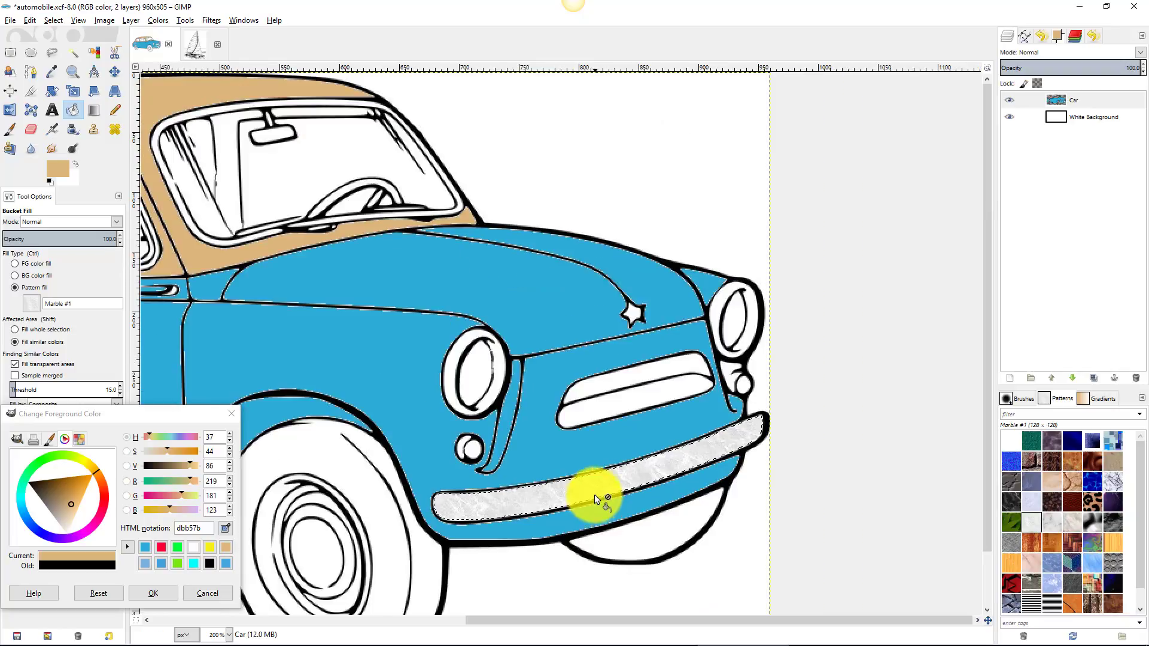
key(minus)
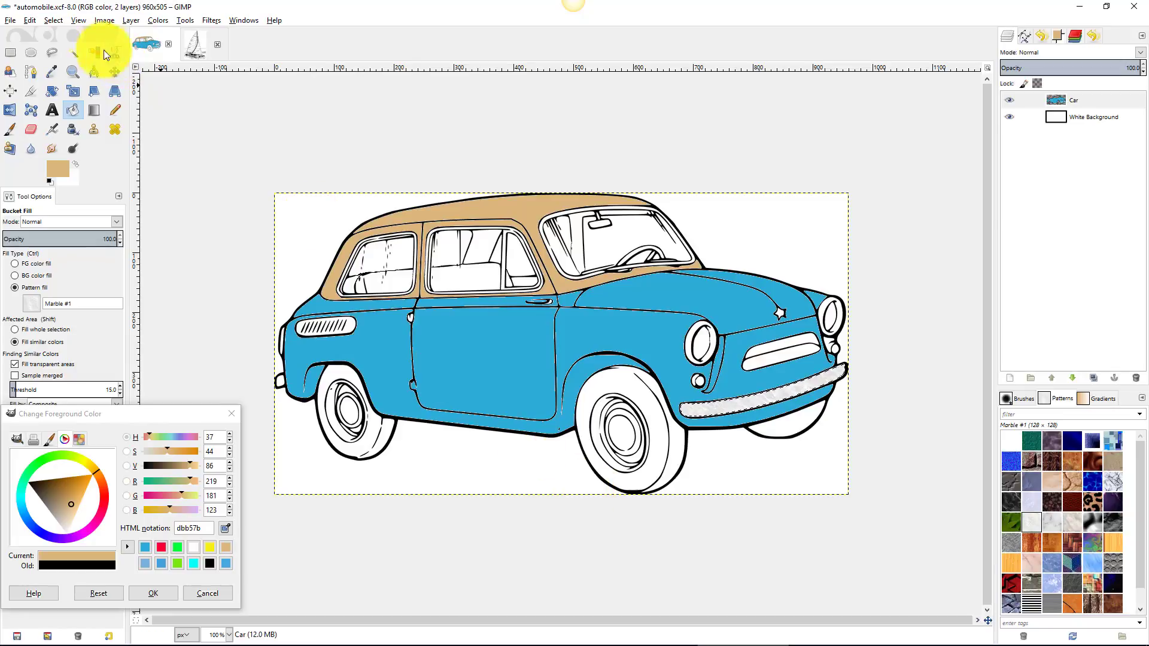
click(54, 21)
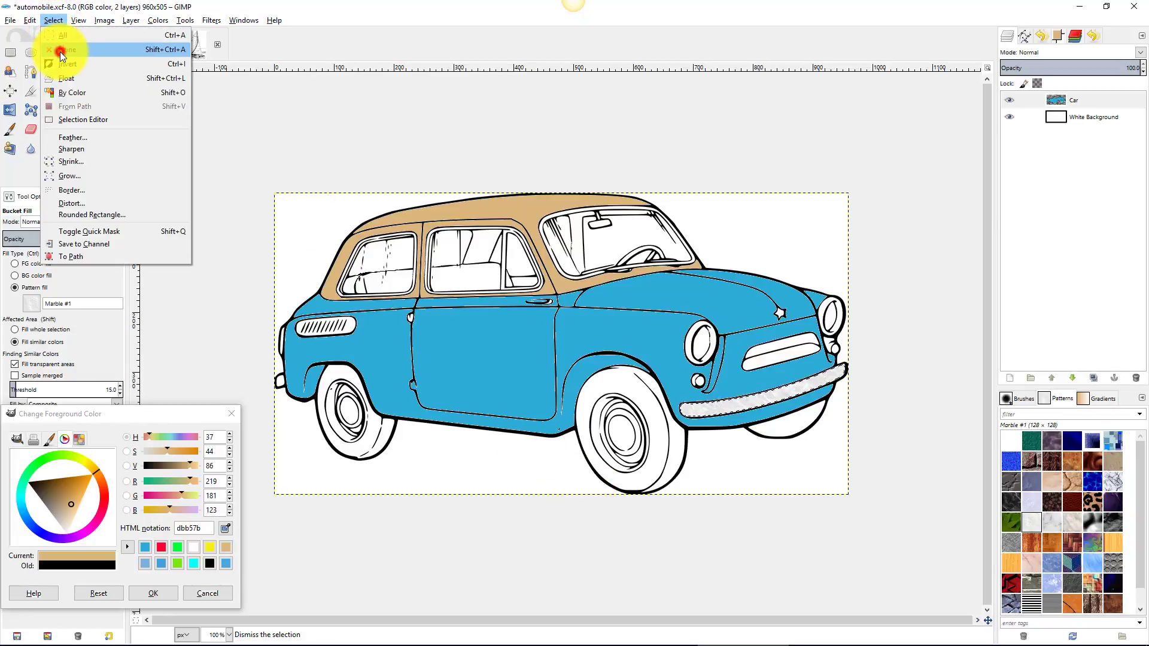
click(56, 46)
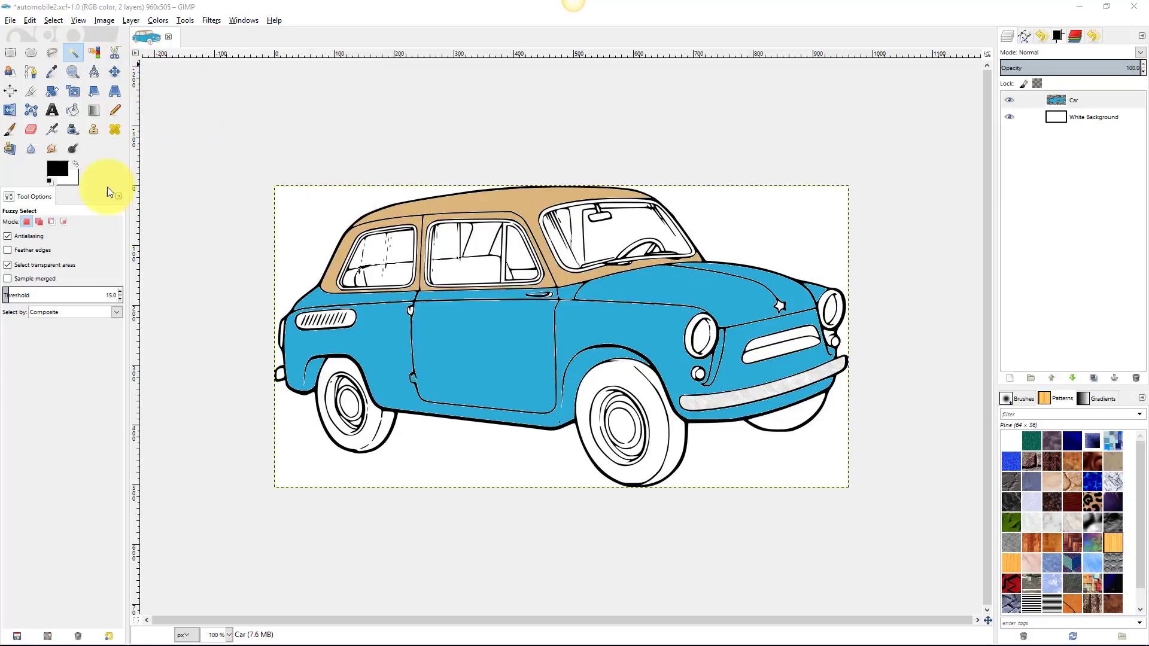
- Fuzzy-select the rear side vent, both outer headlight rims and the rear-view mirror as one combined selection
click(348, 317)
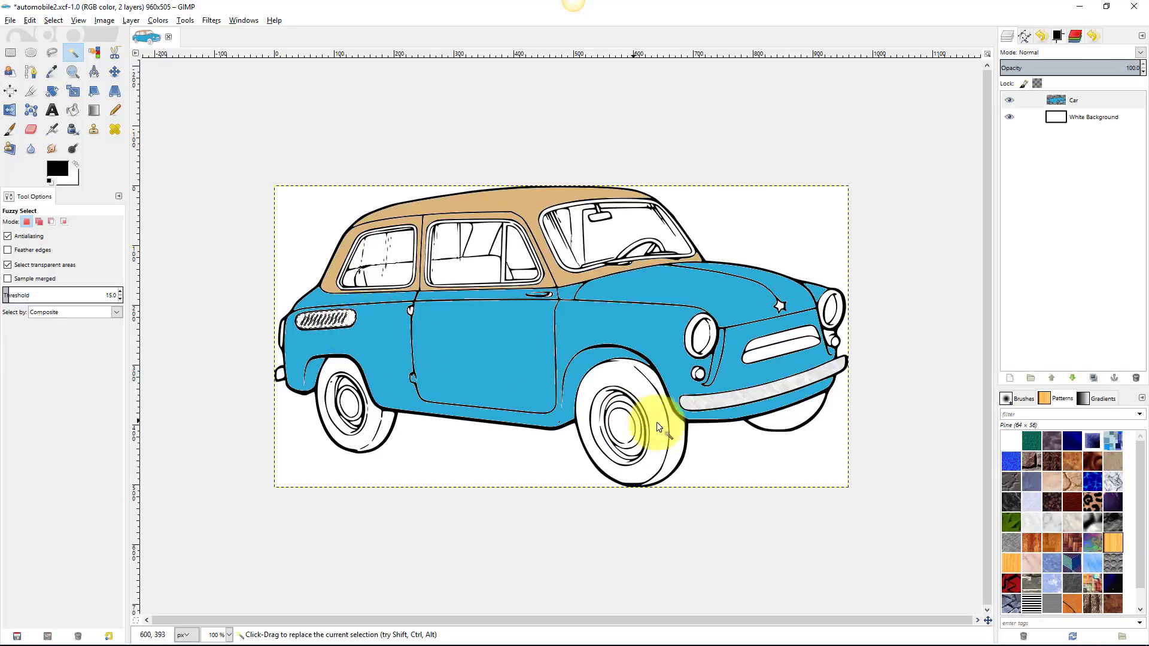
ctrl+click(692, 335)
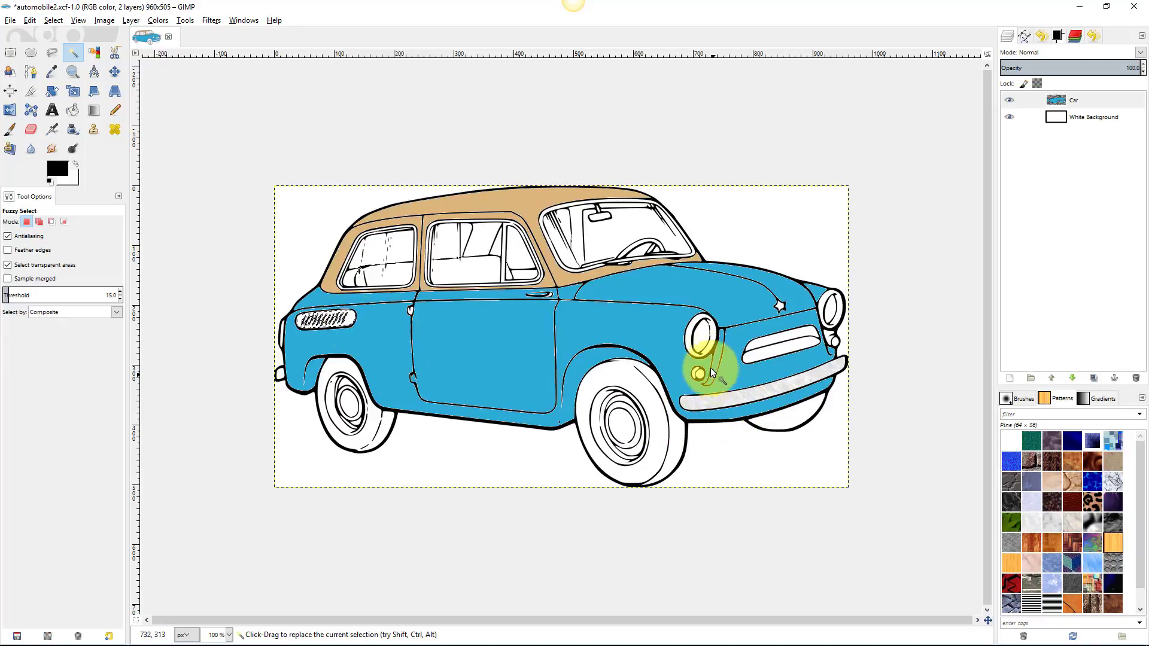
key(shift)
shift+click(689, 332)
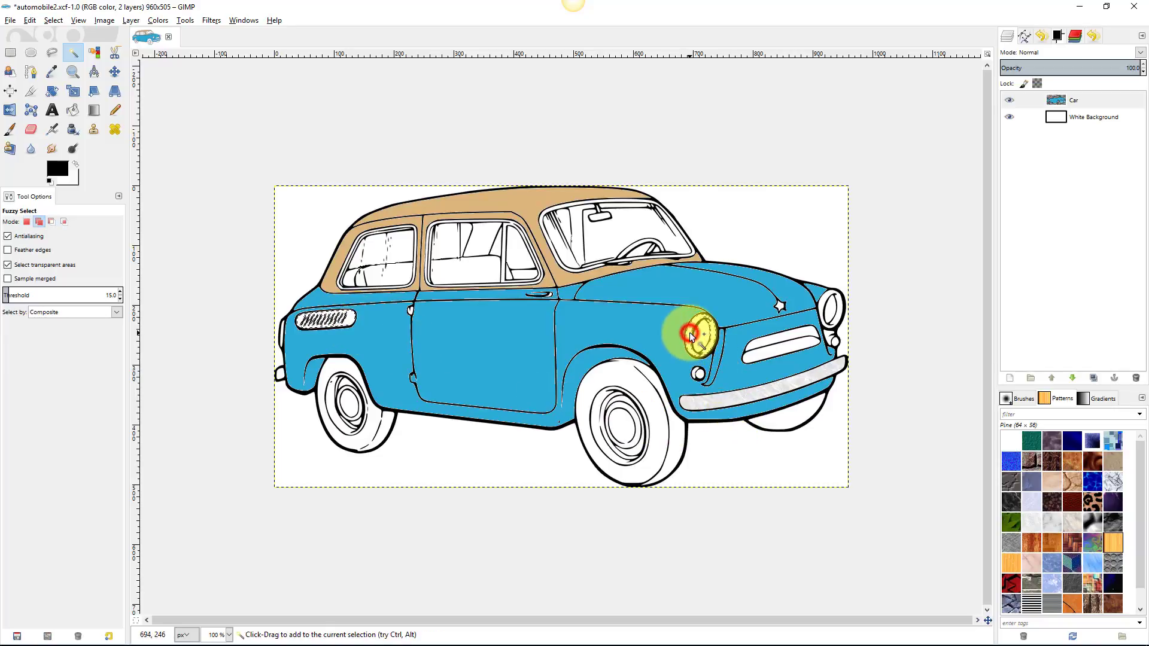
shift+click(826, 306)
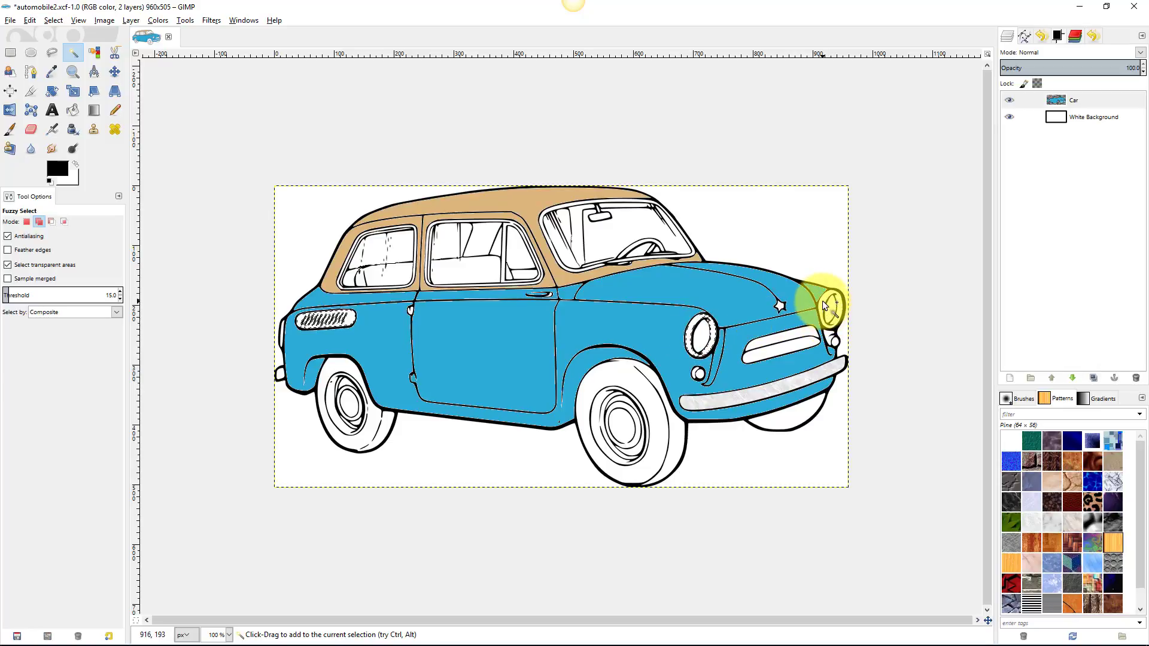
shift+click(823, 302)
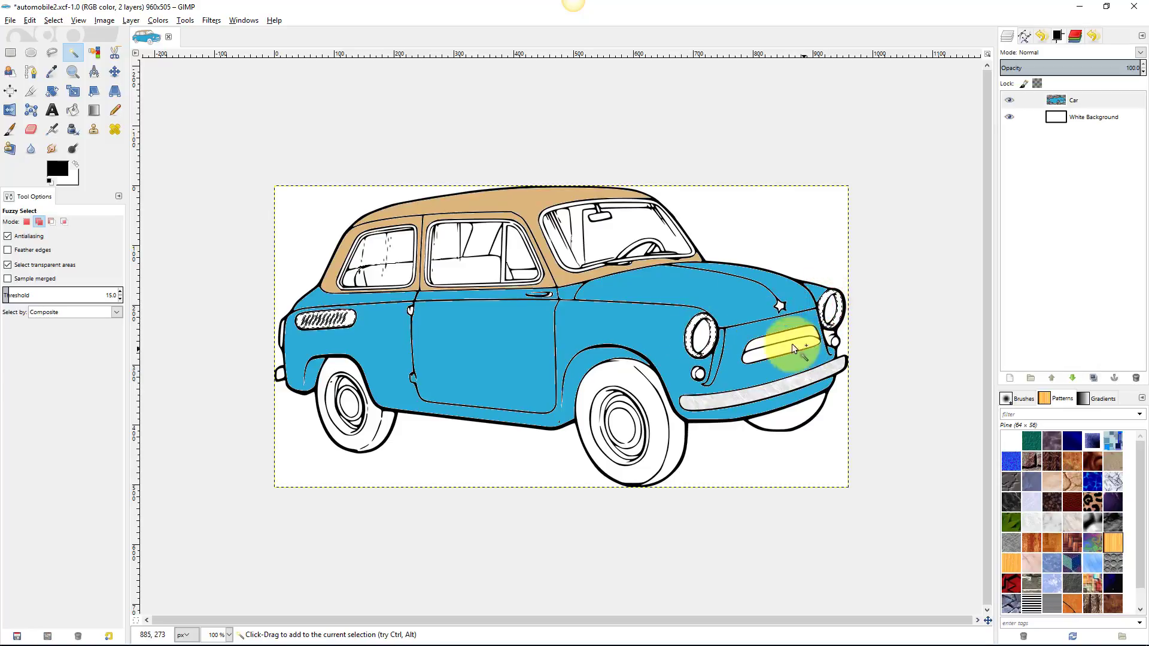
shift+click(602, 215)
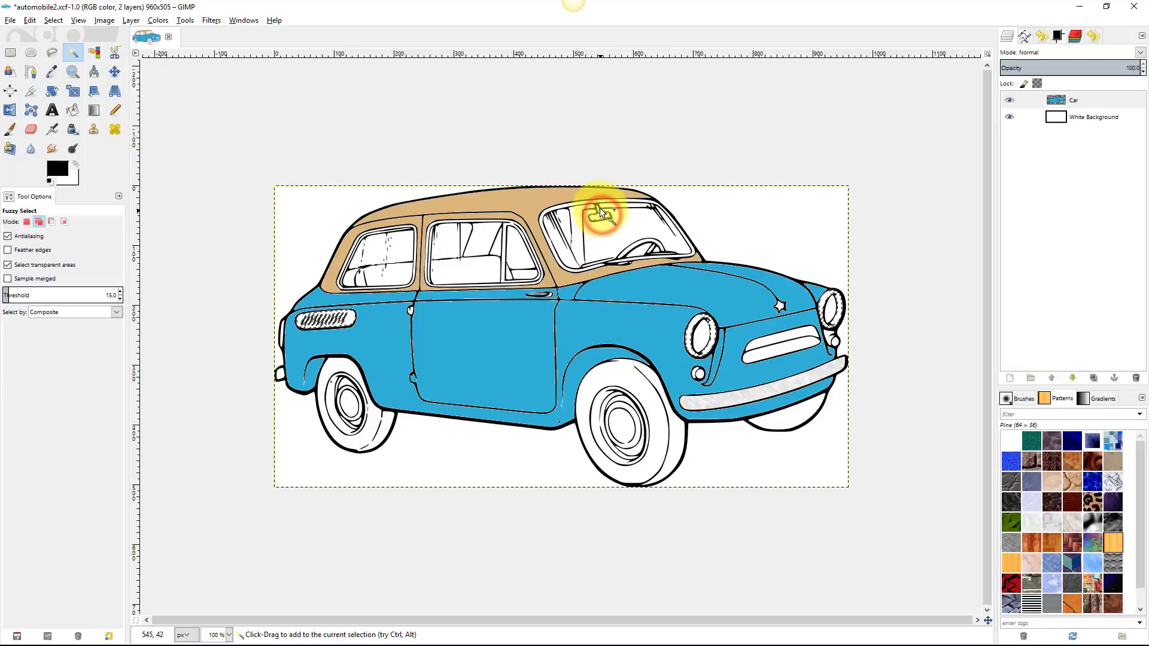
- Add the rear-view mirror's stem and the small rear bumper end to the selection
scroll(599, 207, up, 4)
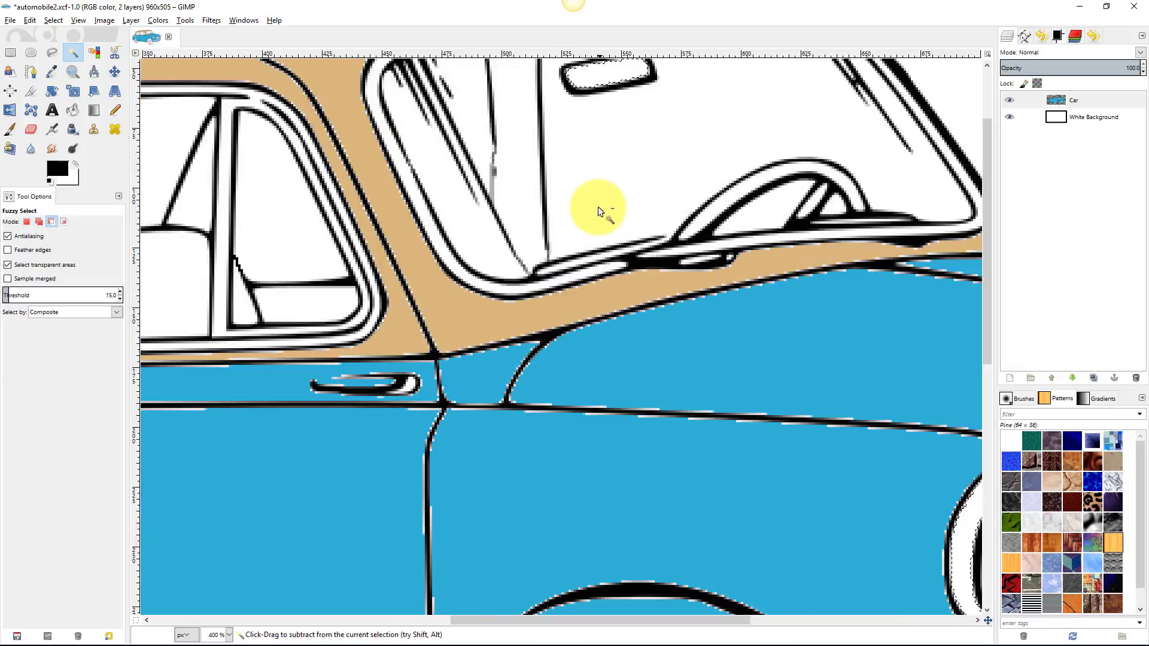
scroll(605, 103, up, 5)
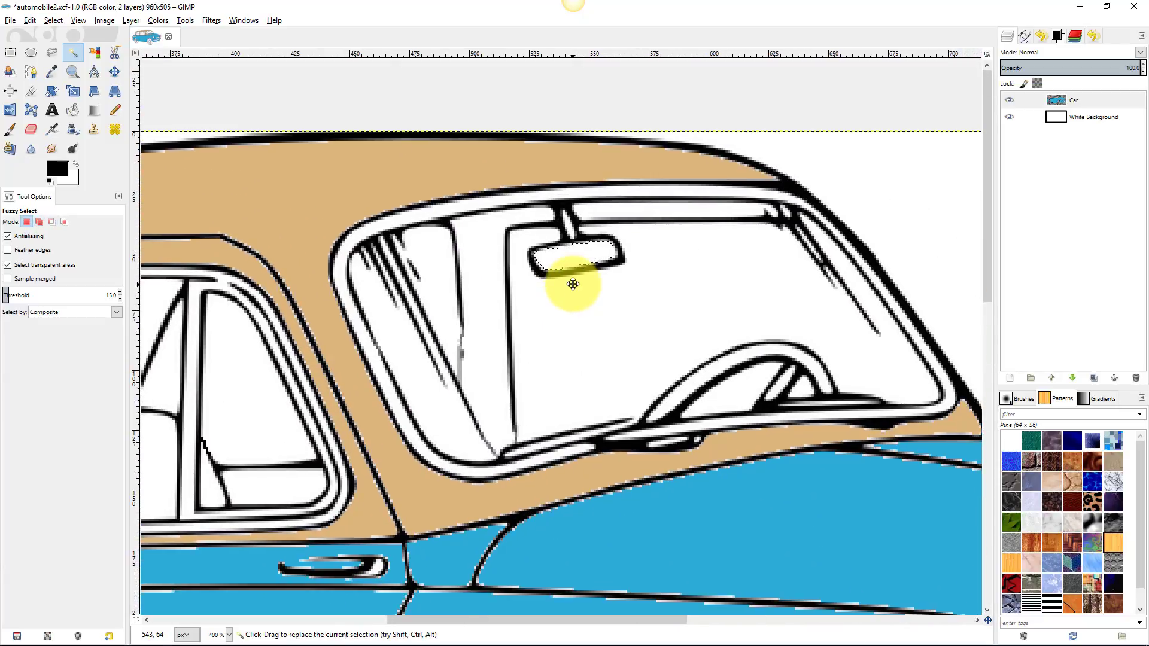
click(569, 228)
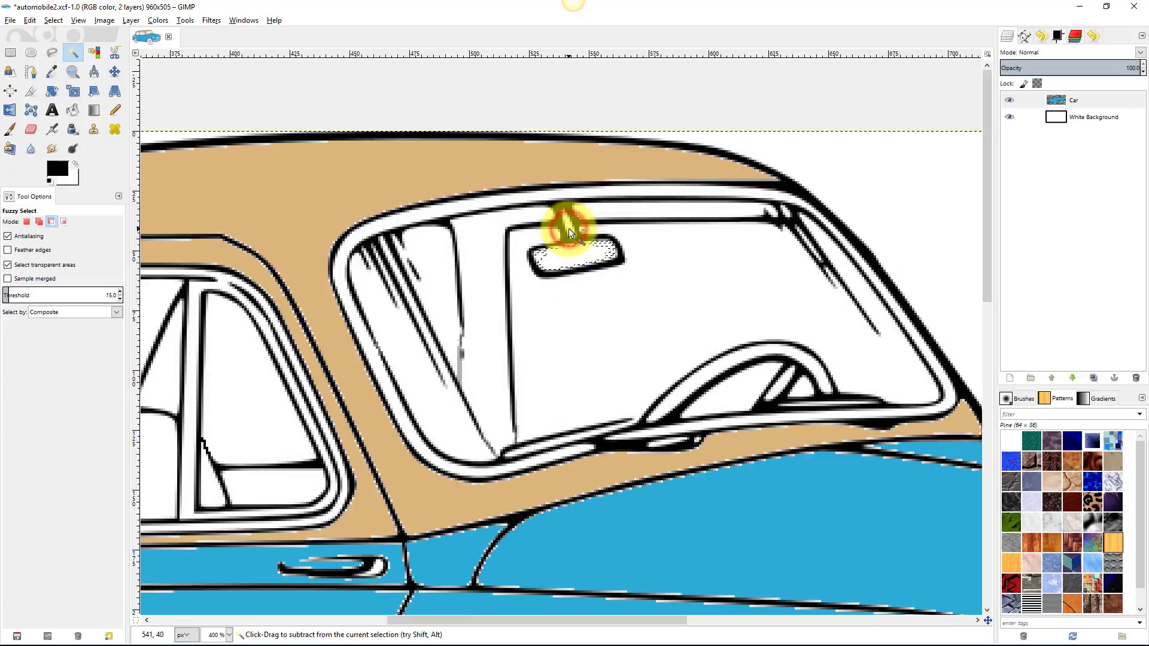
click(569, 228)
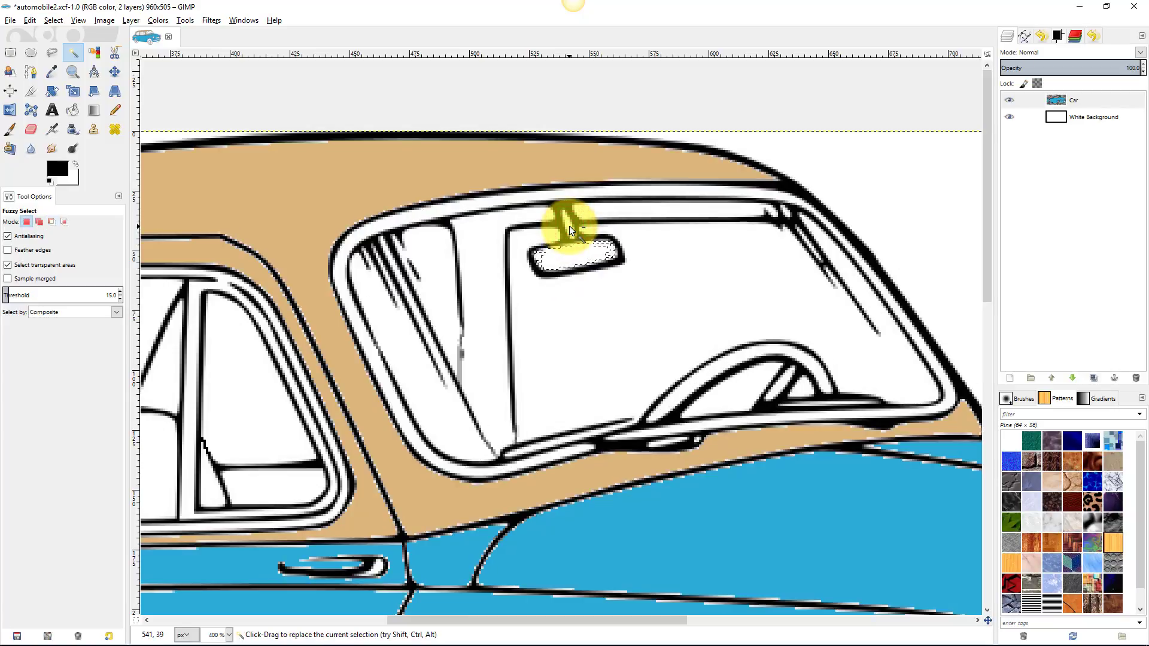
click(569, 225)
scroll(319, 395, down, 8)
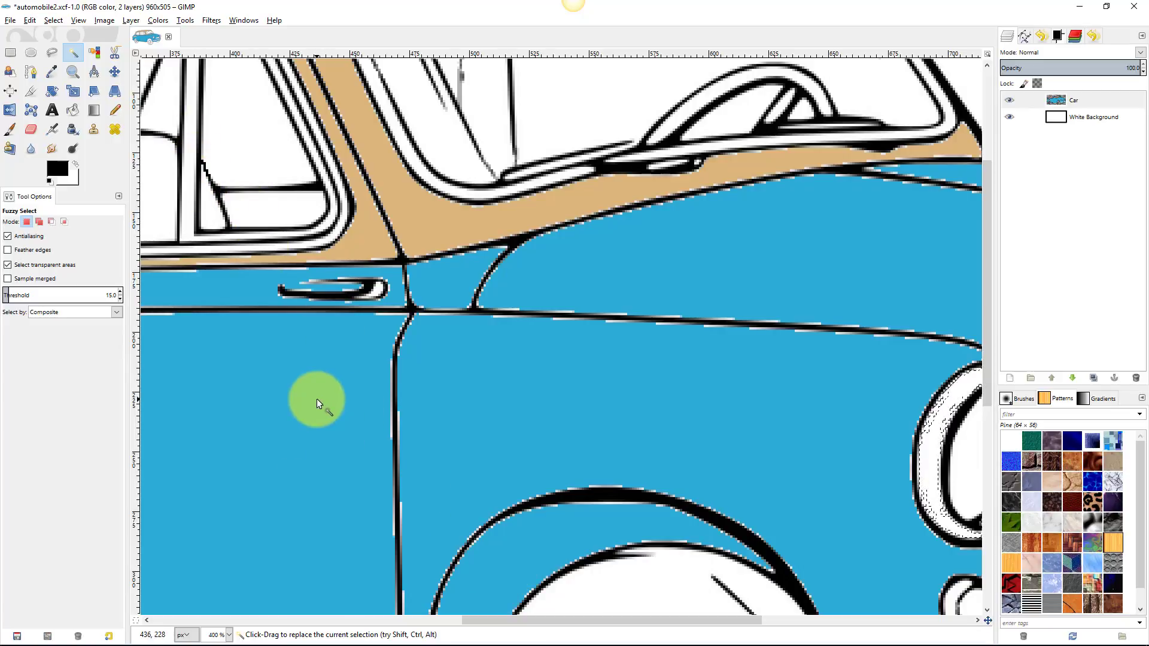
scroll(317, 398, down, 3)
scroll(326, 397, down, 1)
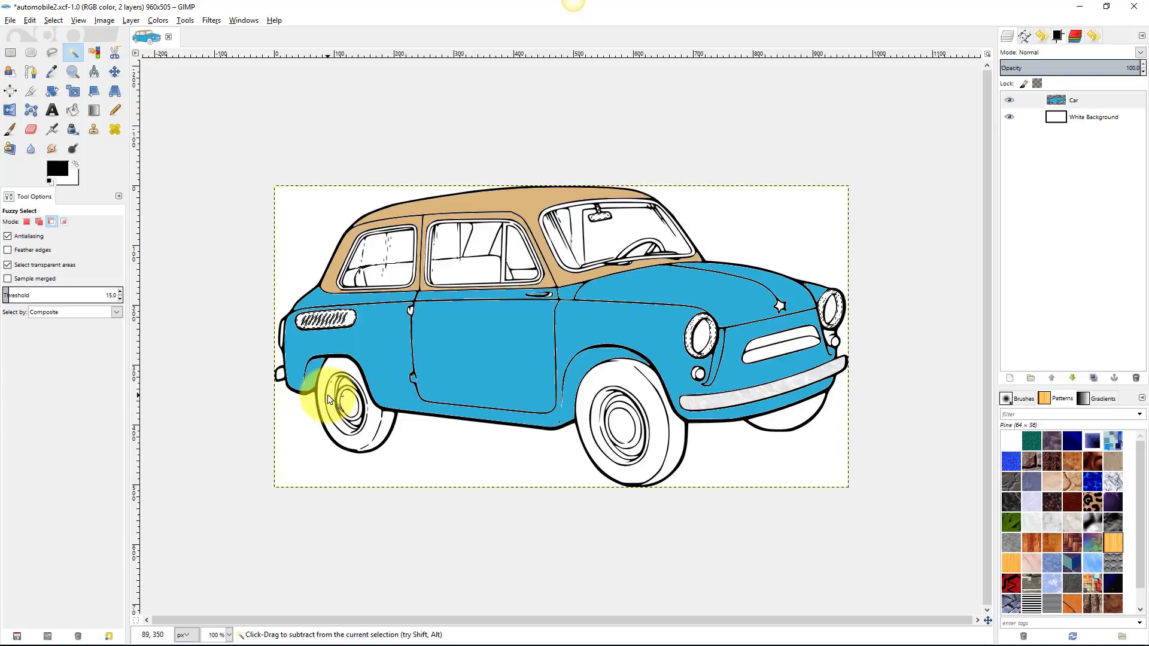
ctrl+click(277, 379)
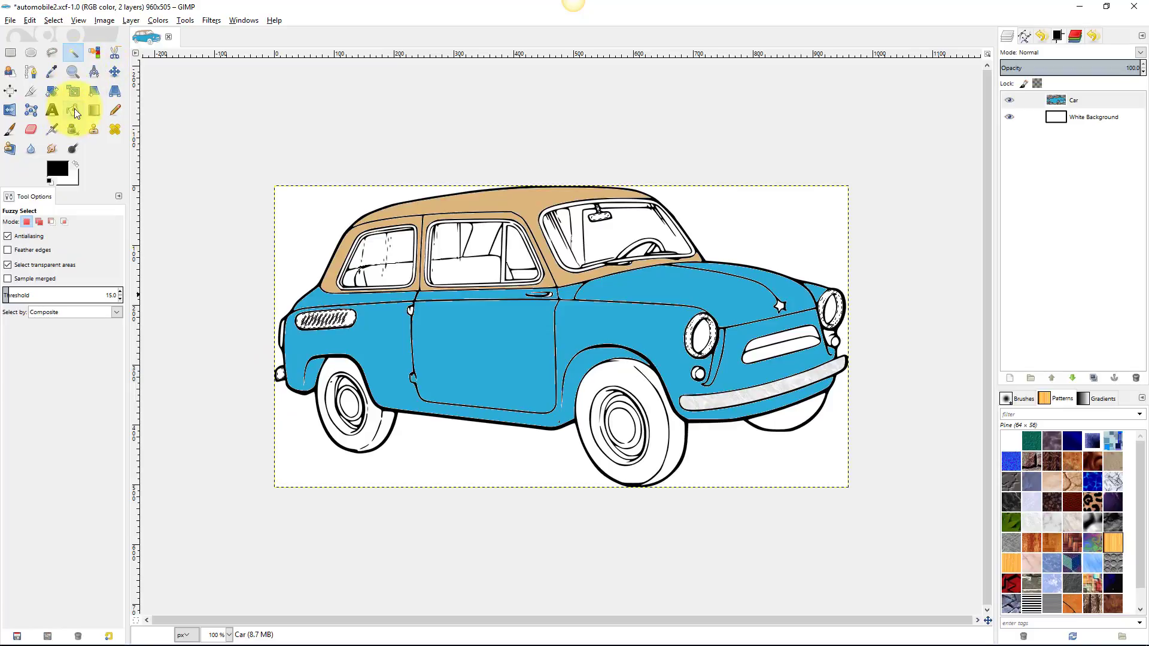
- Set Bucket Fill to the Marble #1 pattern and fill the selected rear-view mirror and its stem
click(74, 110)
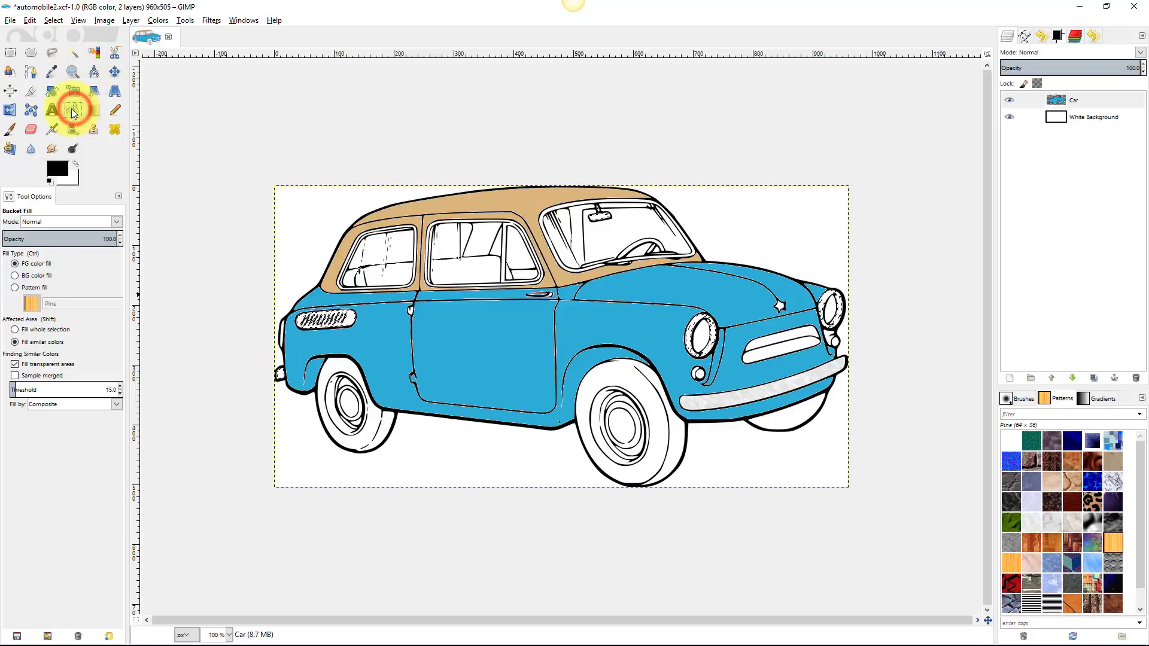
click(15, 288)
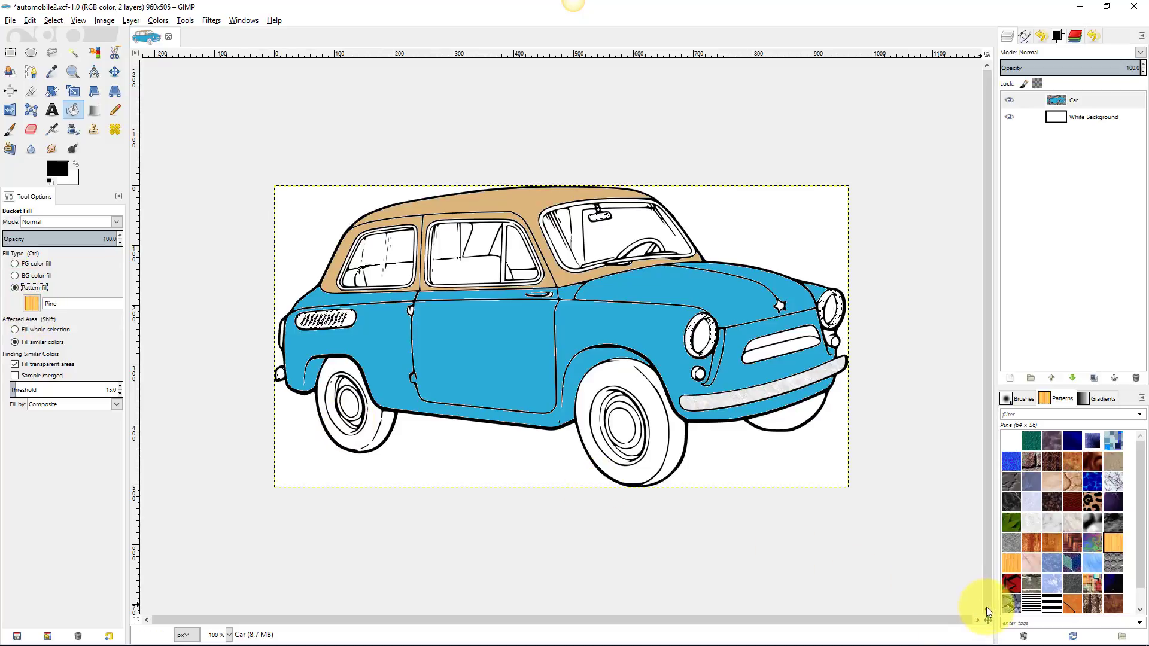
click(1032, 521)
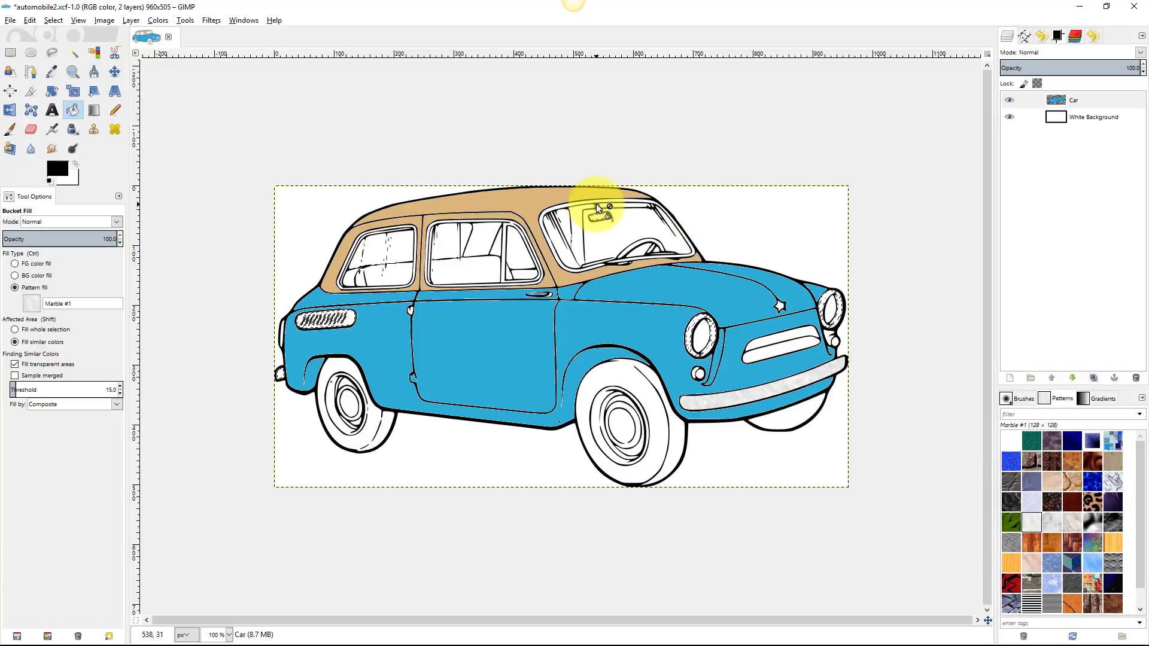
scroll(596, 204, up, 3)
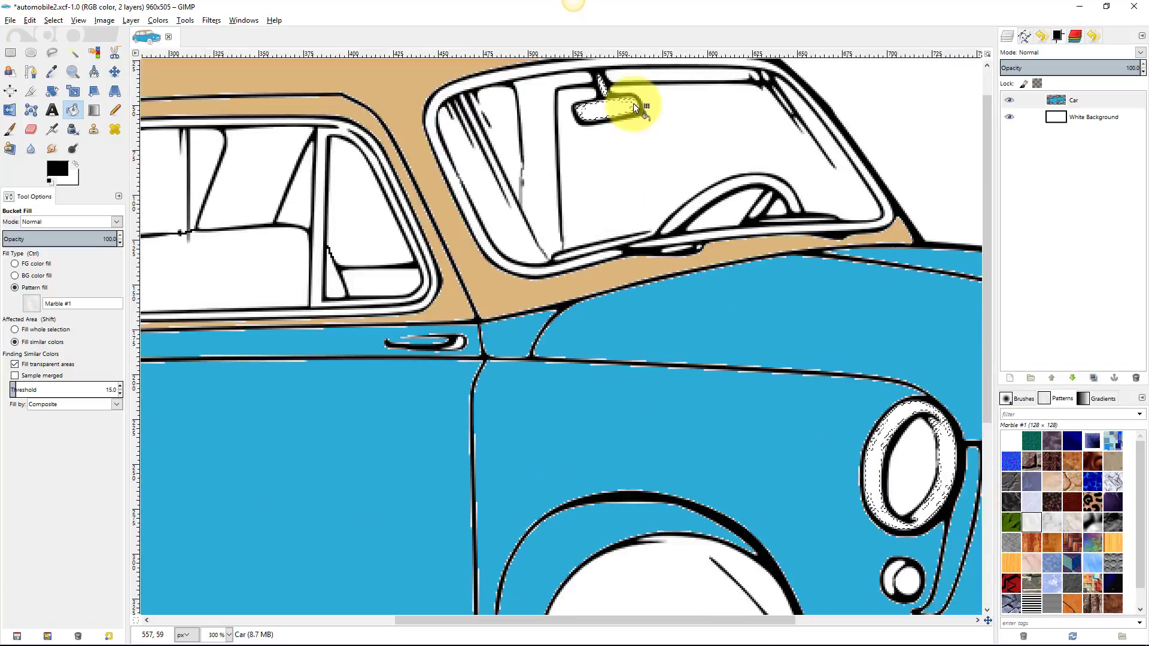
click(605, 89)
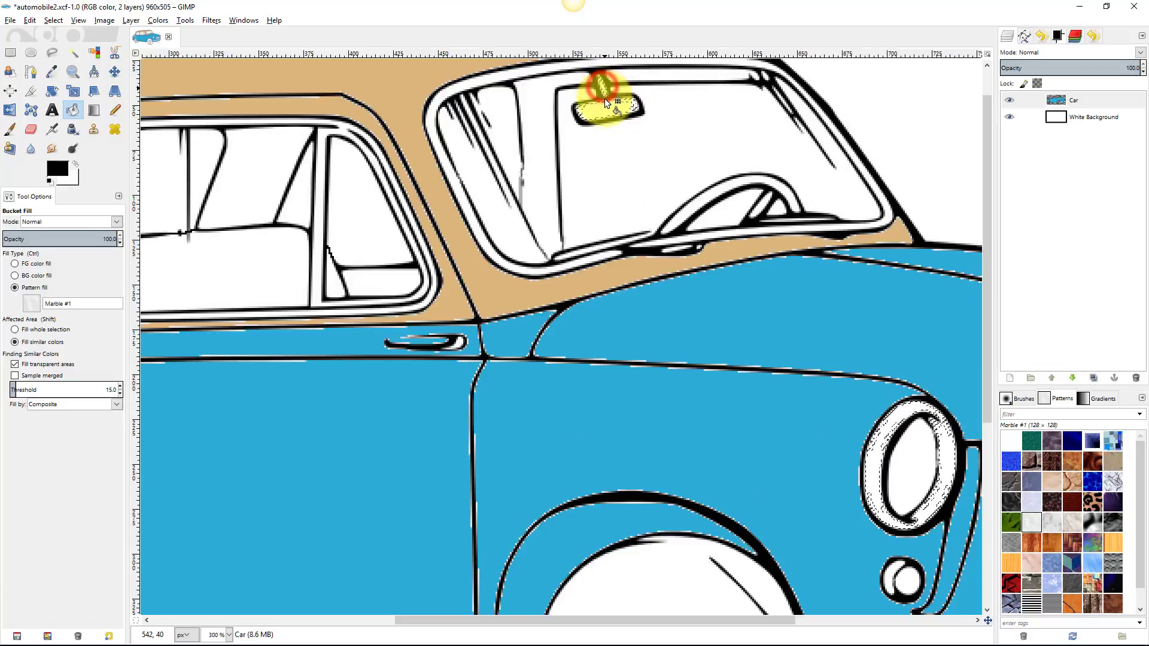
click(606, 107)
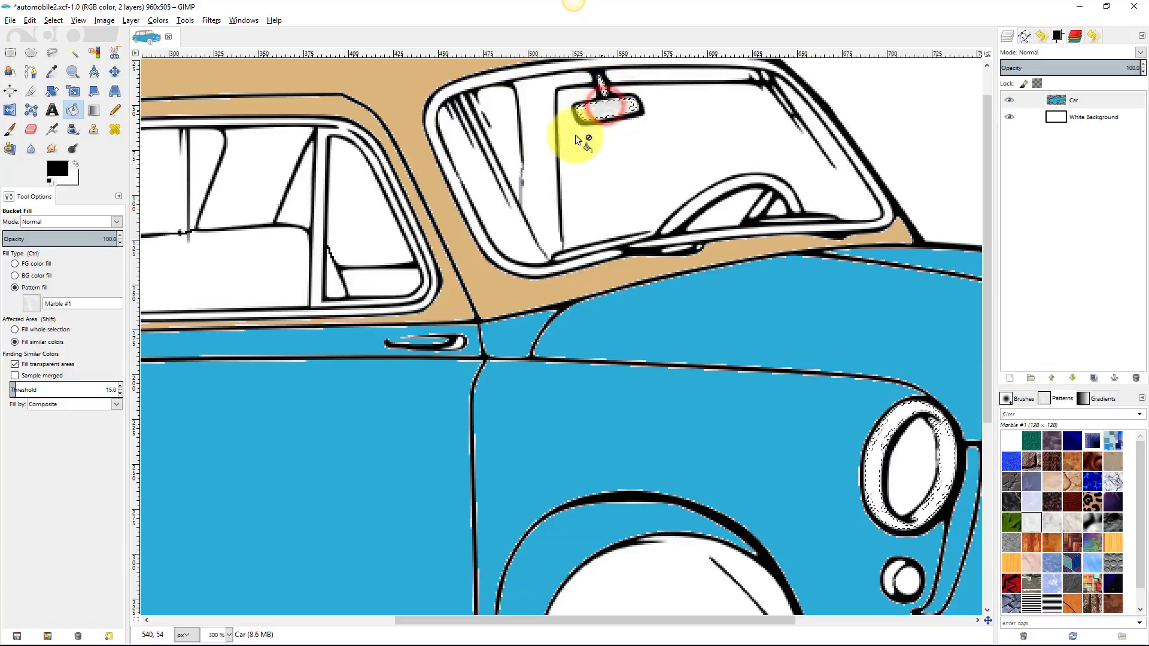
- Fill both selected headlight rims with the Marble #1 pattern
click(869, 482)
scroll(869, 484, down, 5)
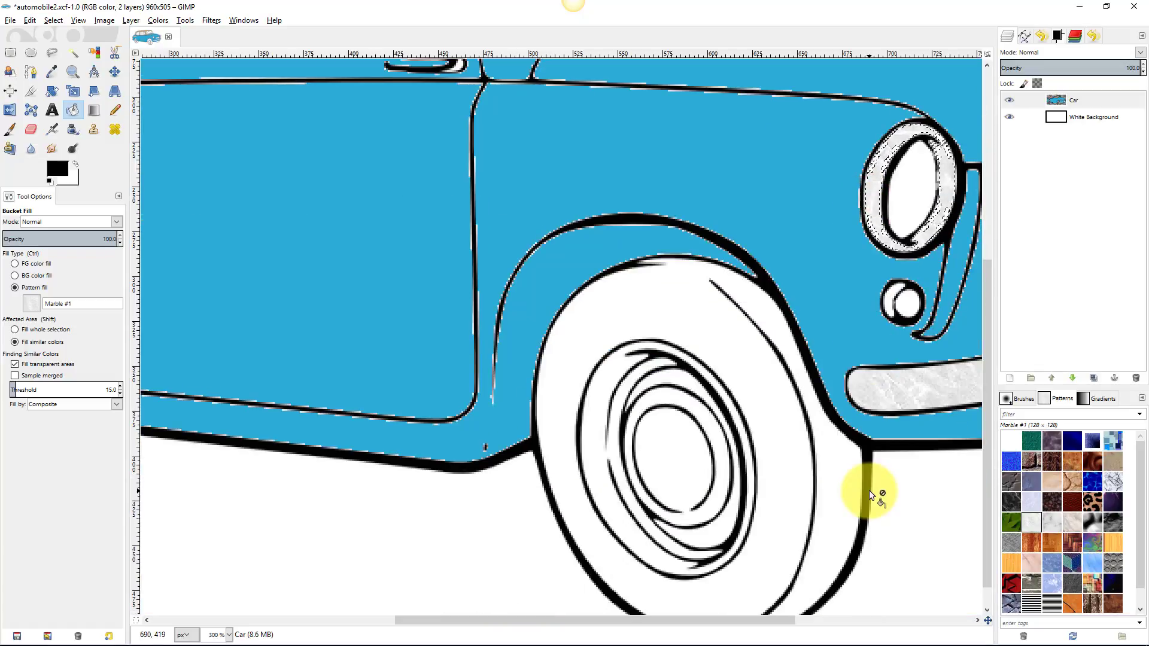
drag(624, 461, 352, 565)
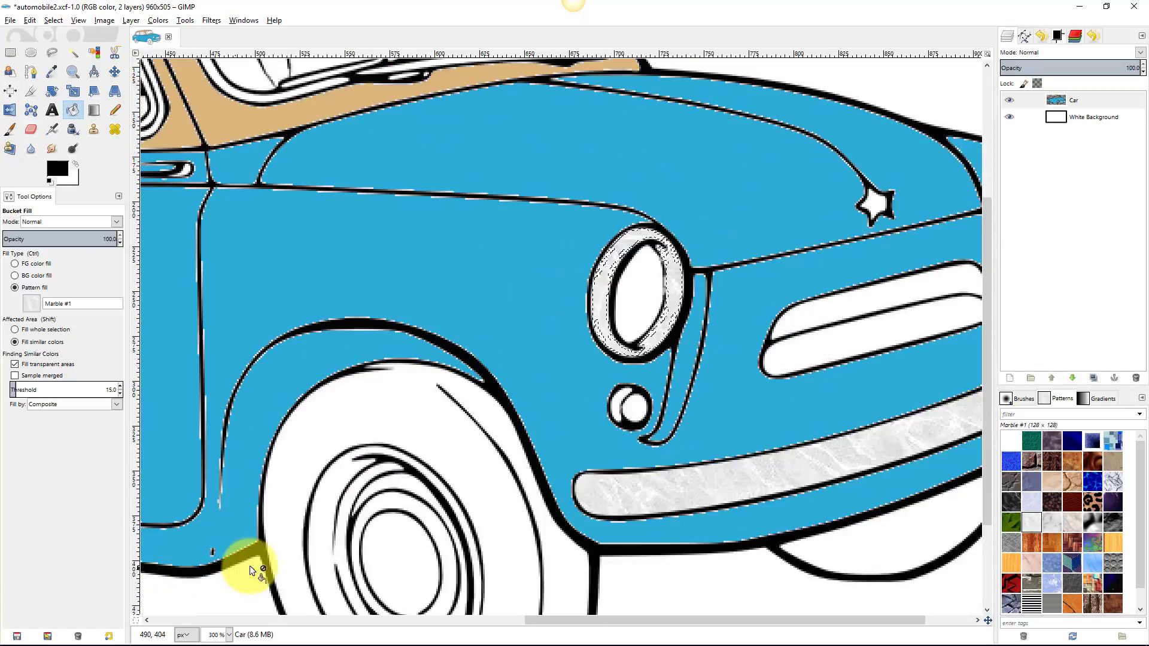
drag(811, 339, 564, 411)
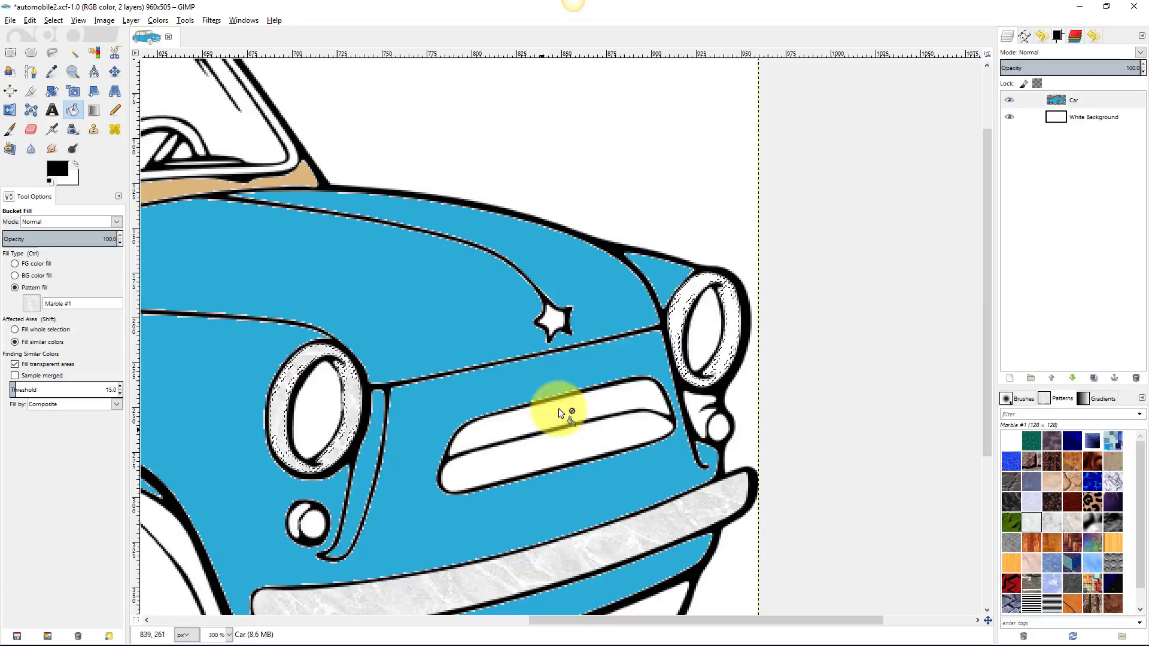
click(688, 291)
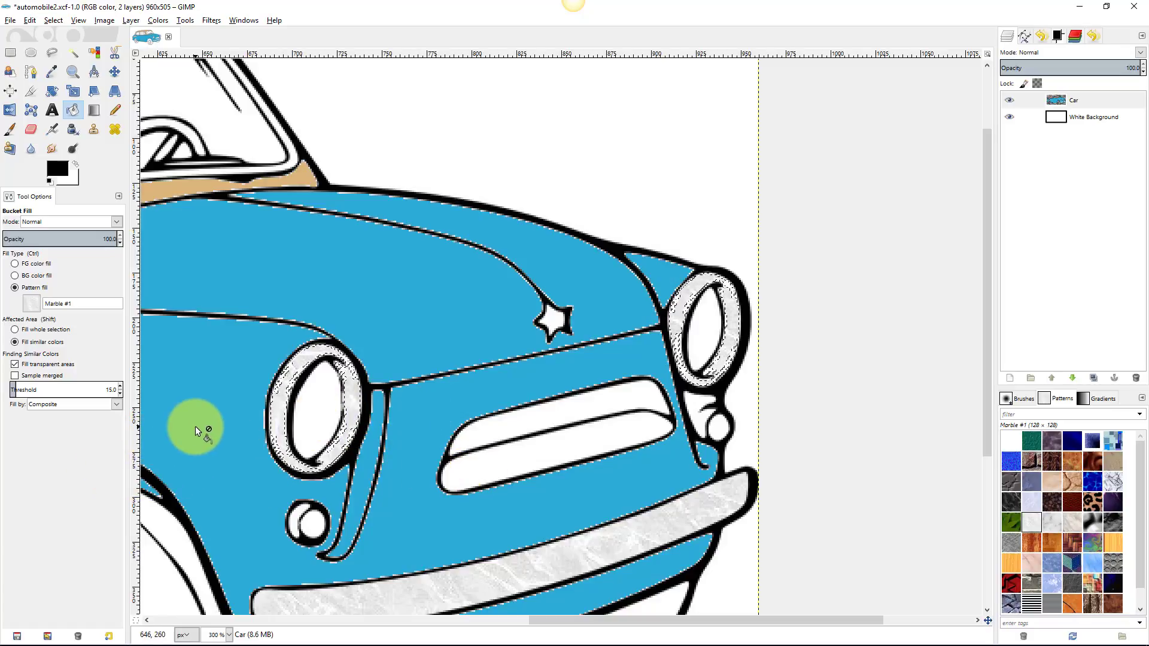
- Fill the selected rear side vent and rear bumper end with Marble #1, and clear the selection
drag(211, 427, 1011, 467)
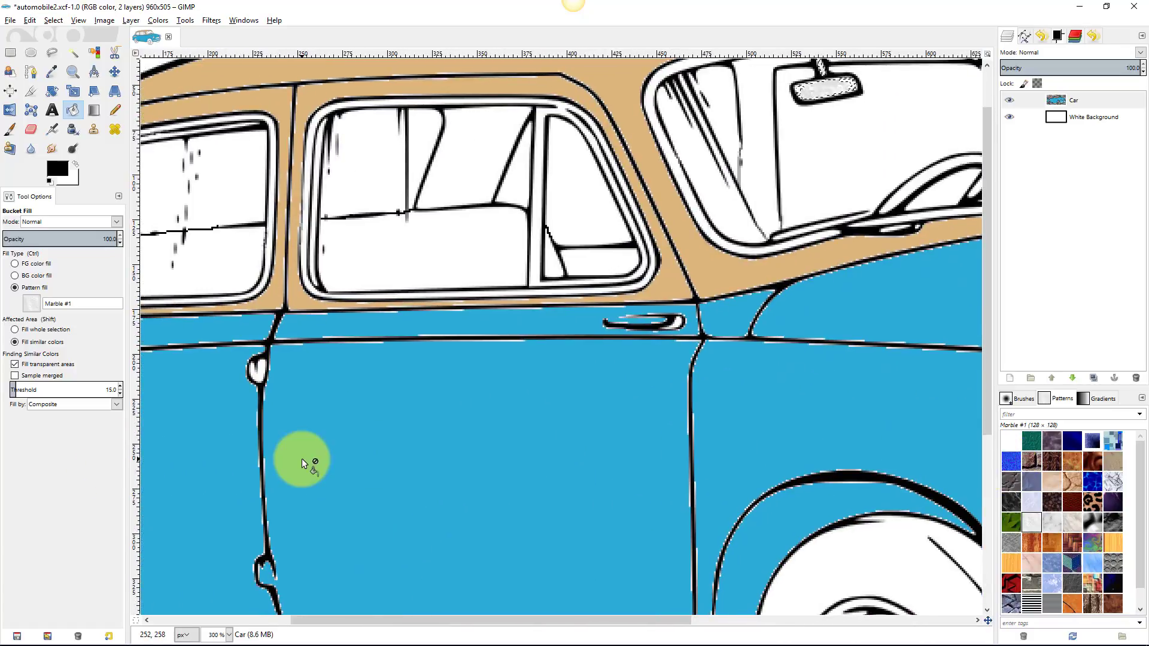
drag(302, 459, 871, 404)
click(636, 340)
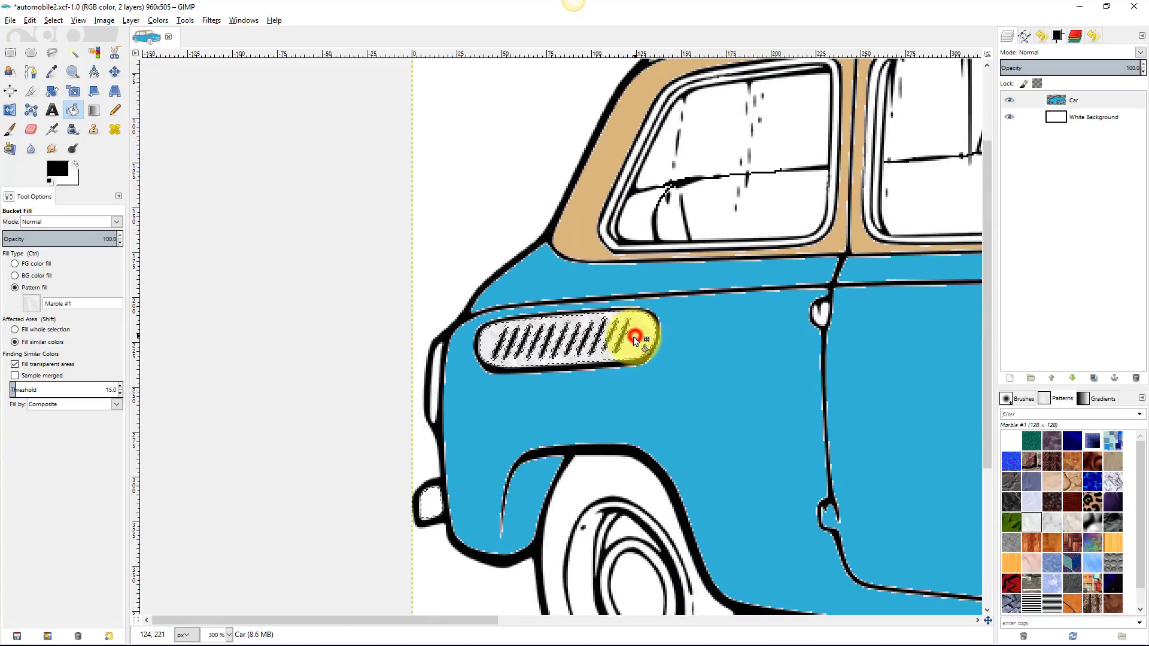
click(424, 503)
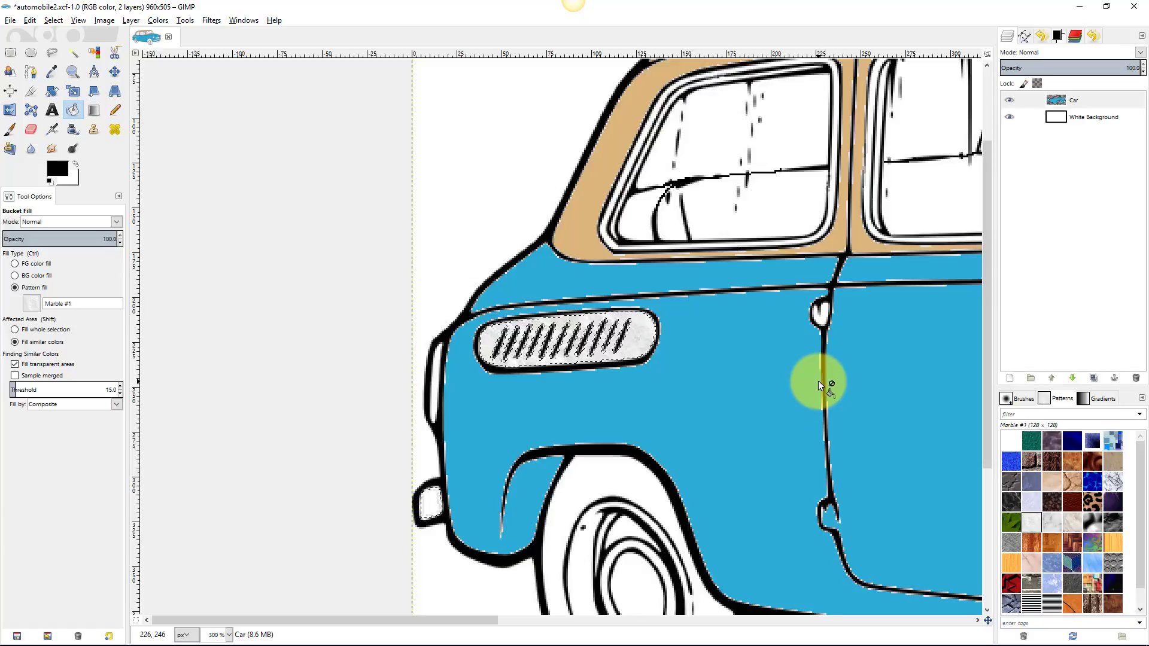
key(1)
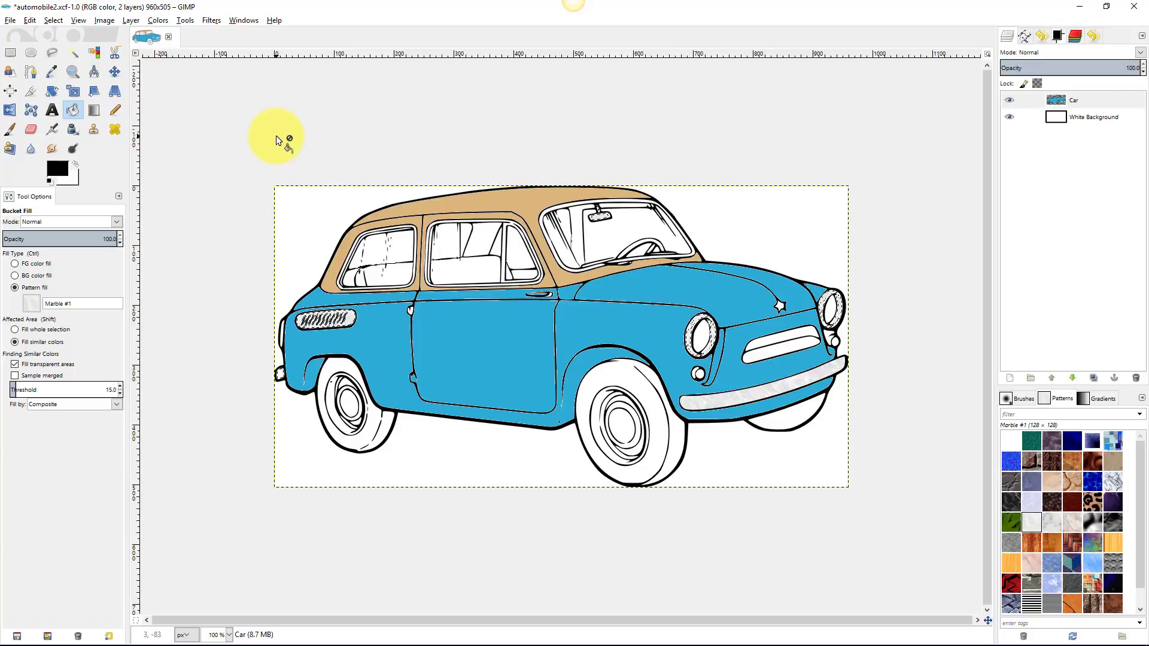
click(54, 20)
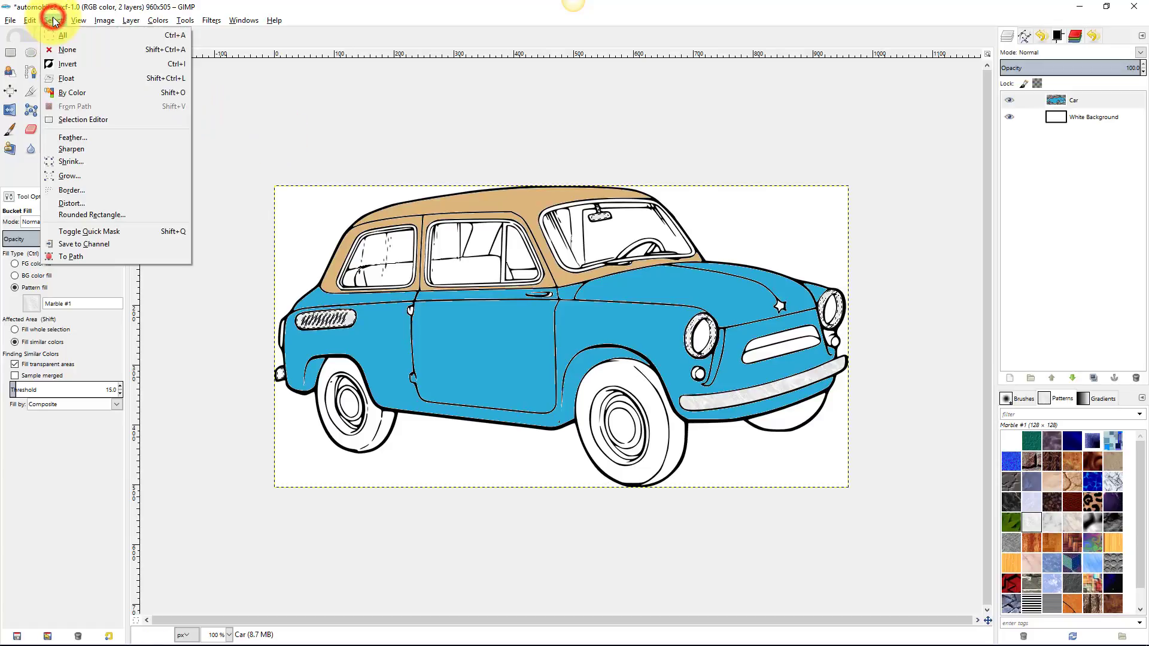
click(56, 48)
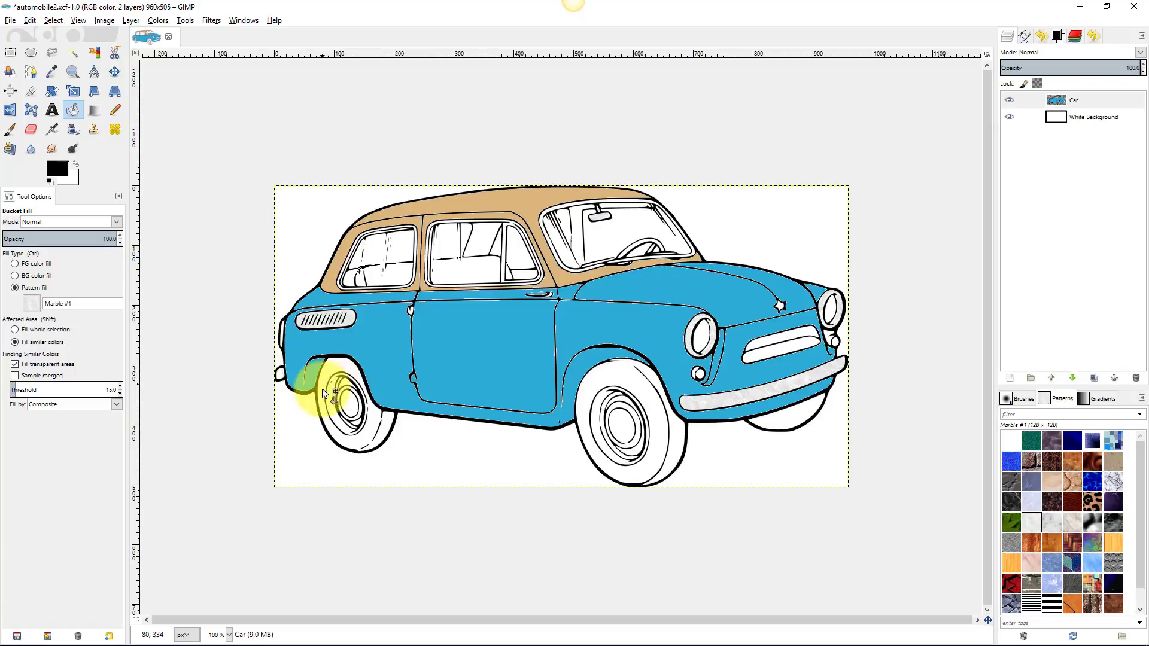
- Select the white rubber area of the rear tire by color and fill it with the black foreground color
scroll(314, 416, up, 3)
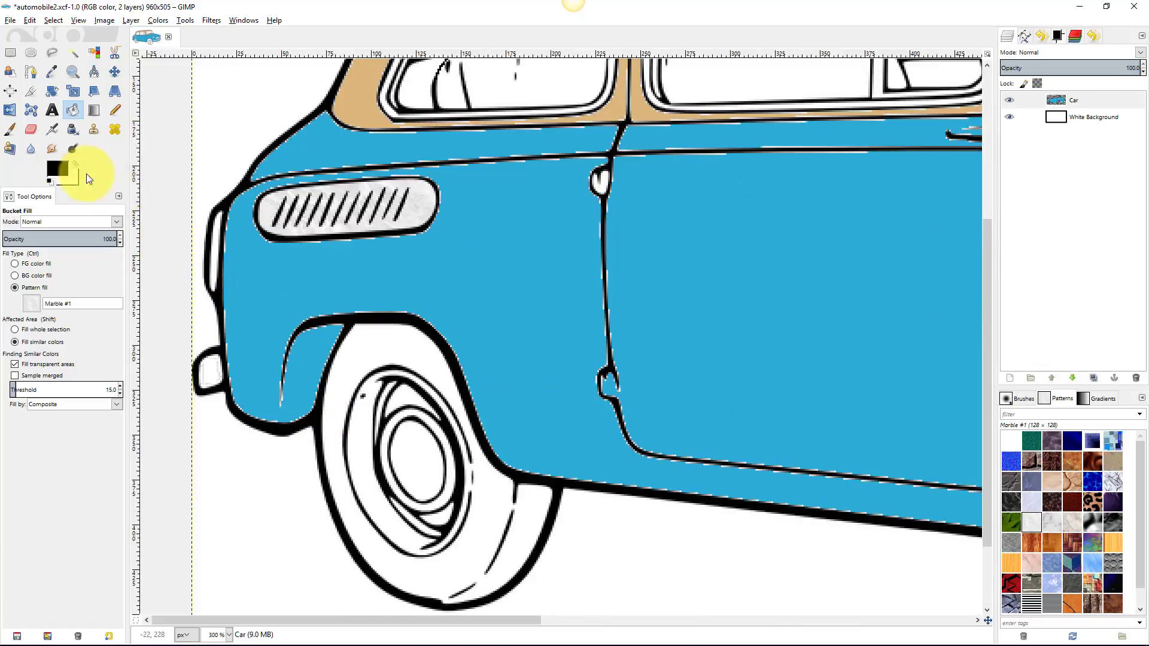
click(10, 129)
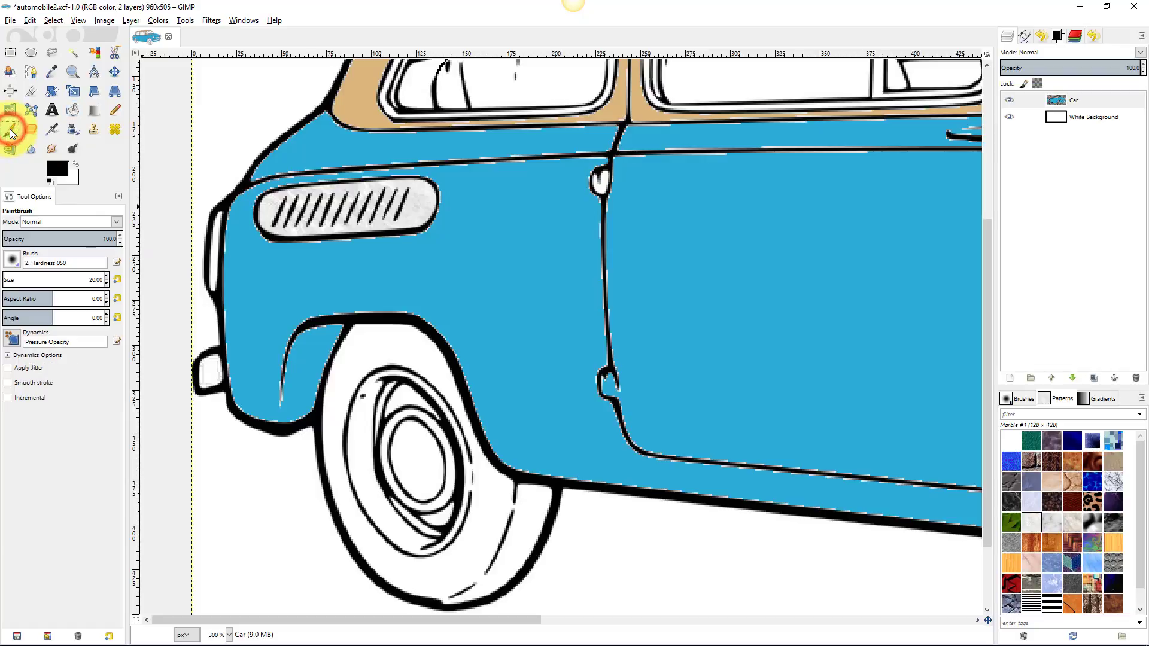
click(73, 52)
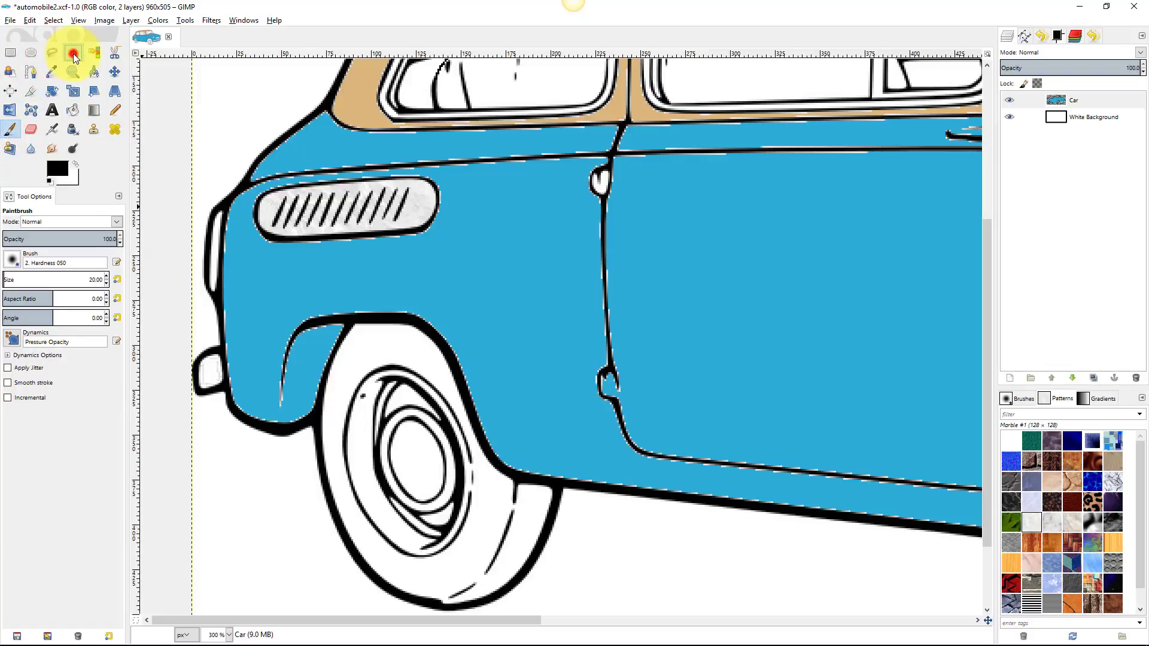
click(358, 352)
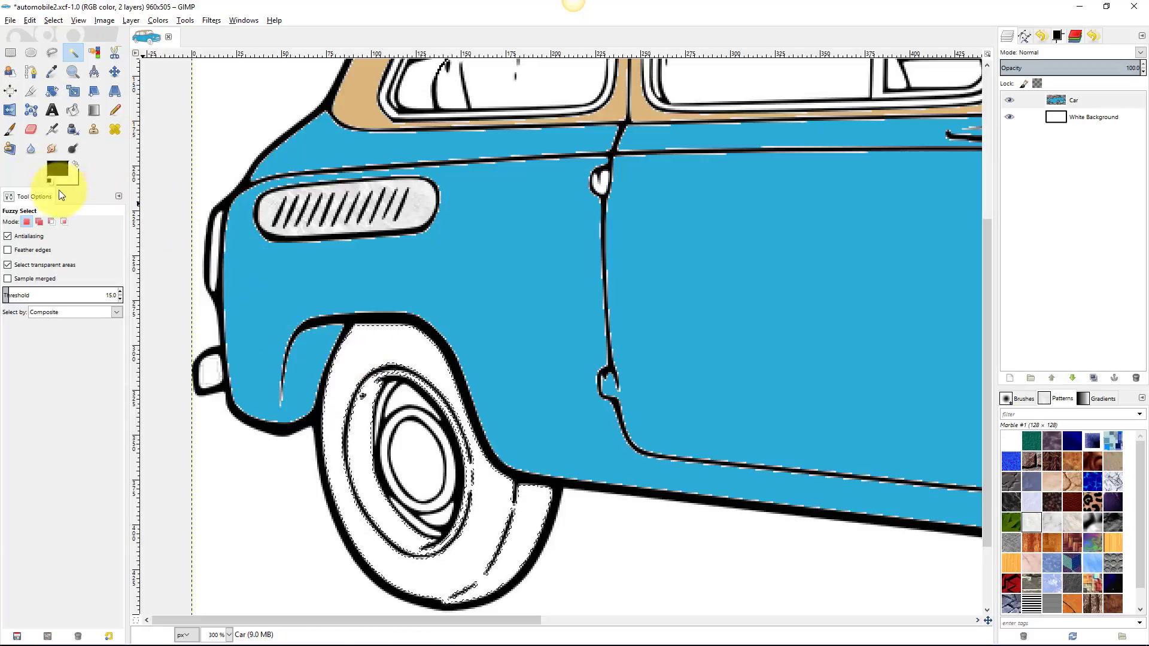
click(73, 111)
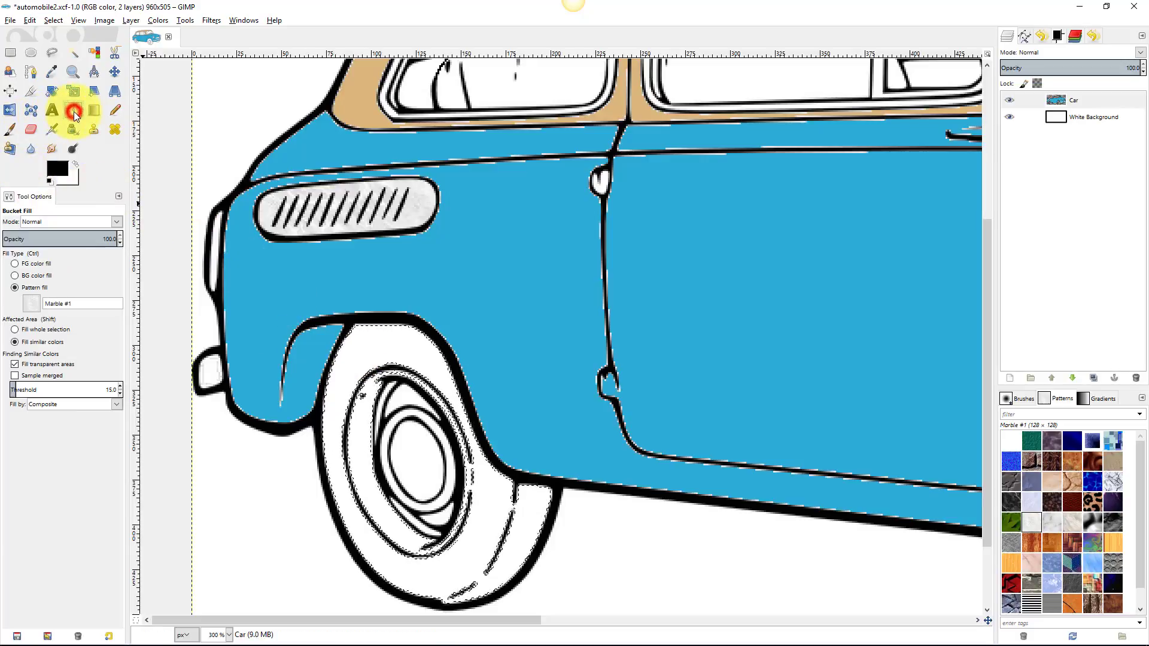
click(15, 263)
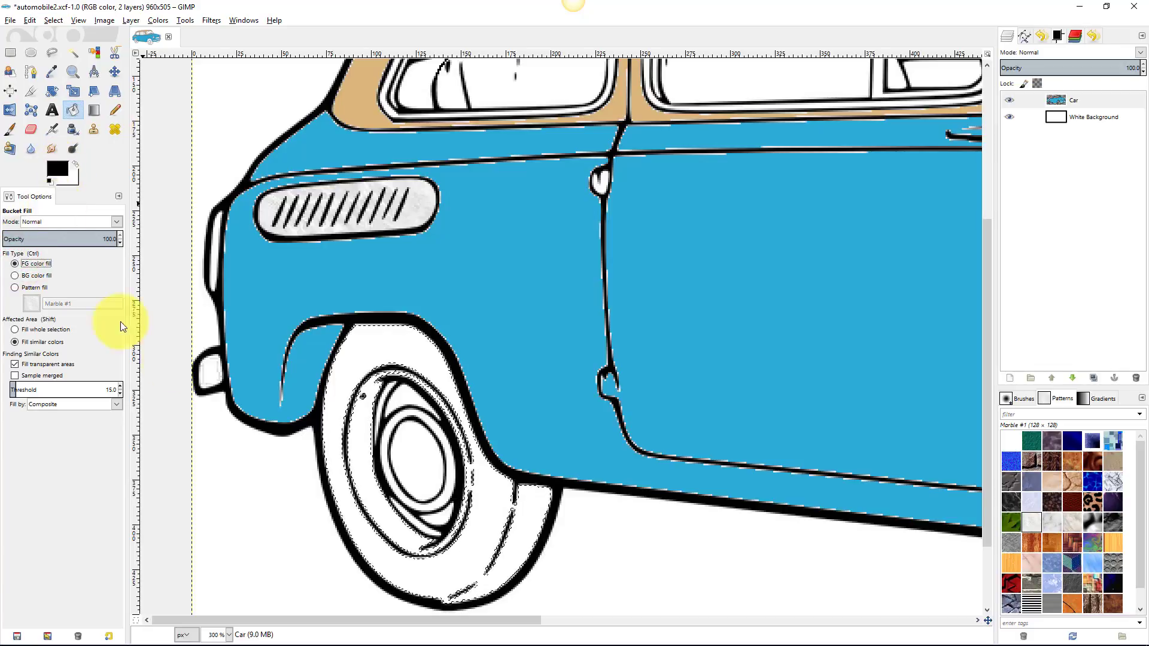
click(372, 336)
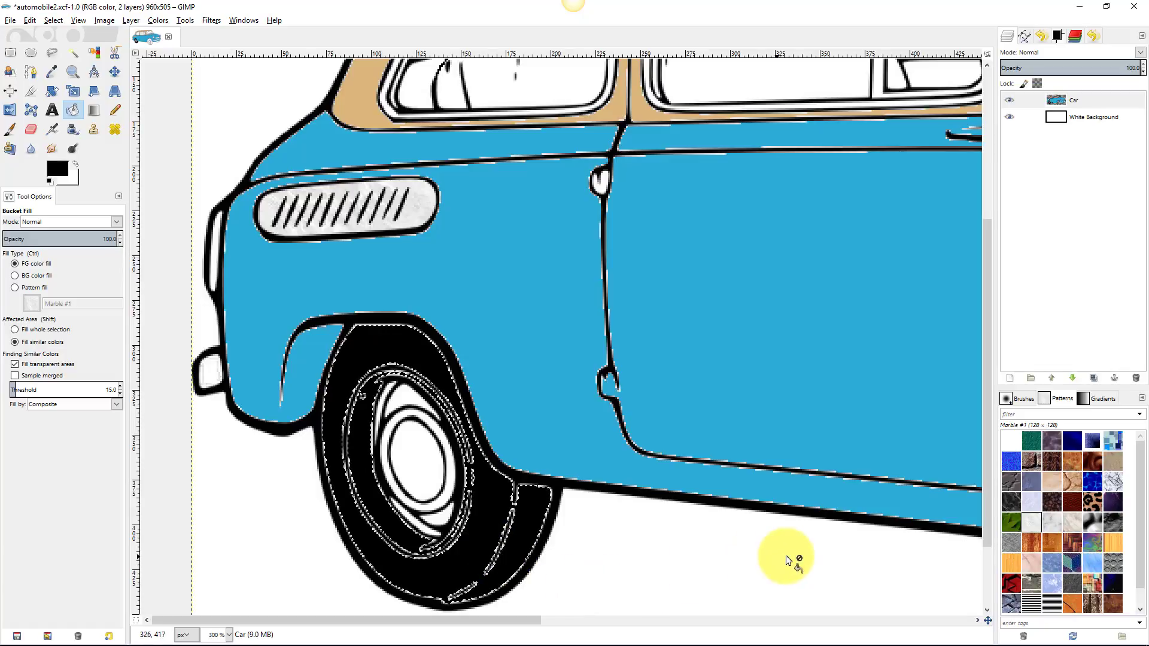
- Select the white rubber area of the front tire, fill it with the black foreground color, and clear the selection
drag(785, 555, 107, 446)
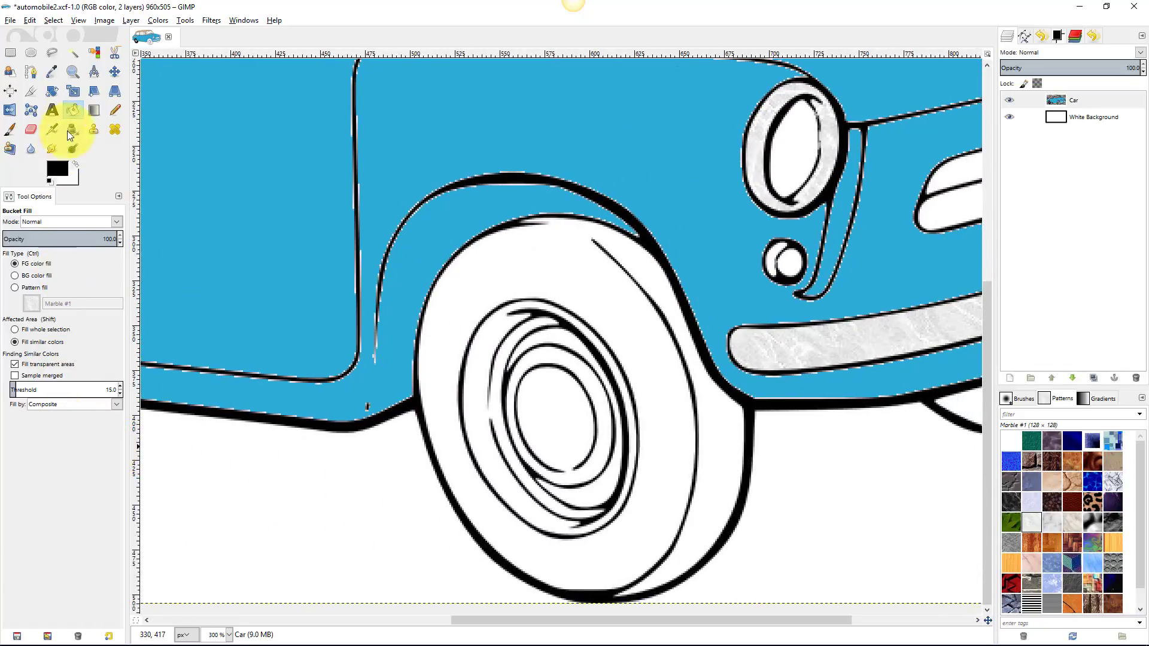
click(69, 52)
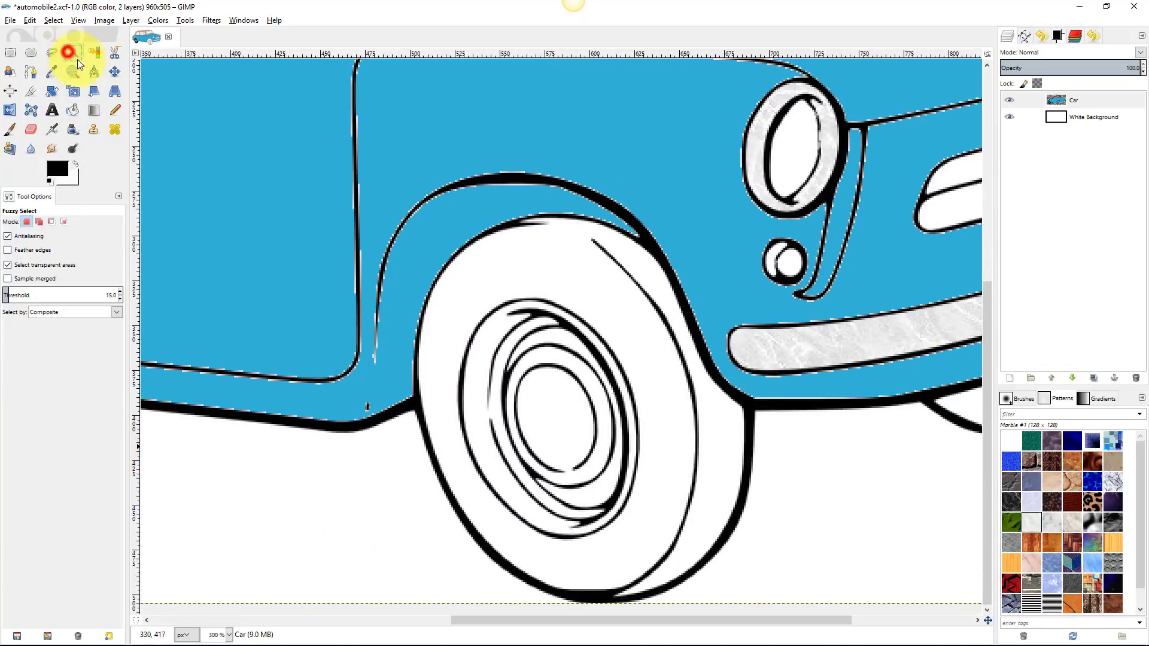
click(551, 263)
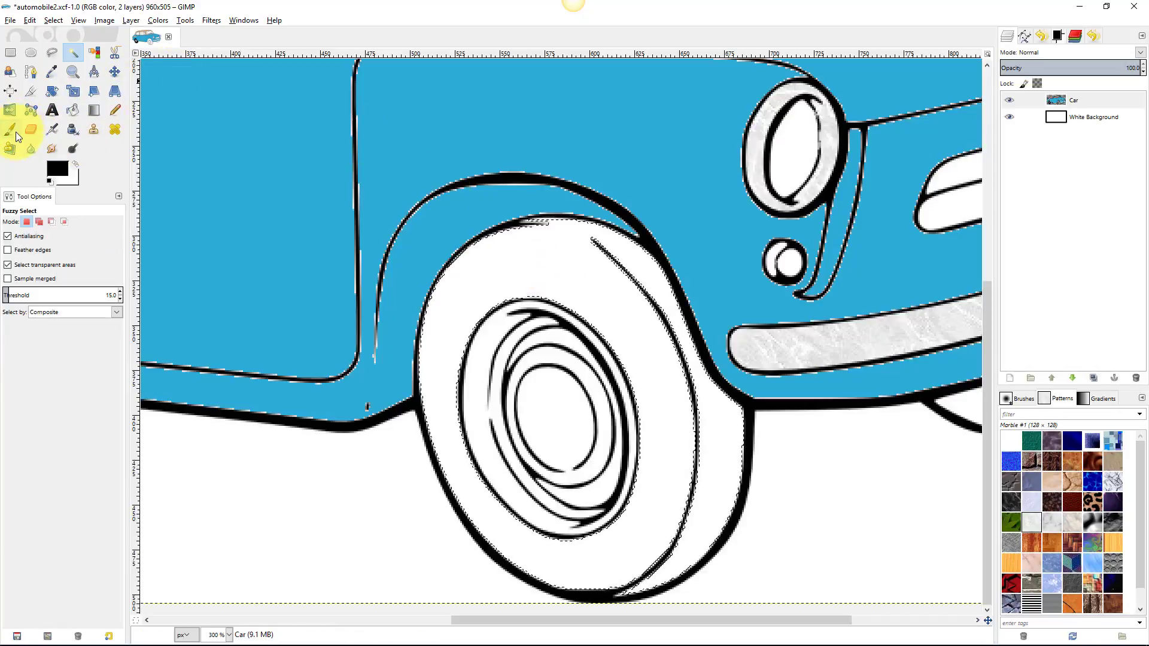
click(70, 111)
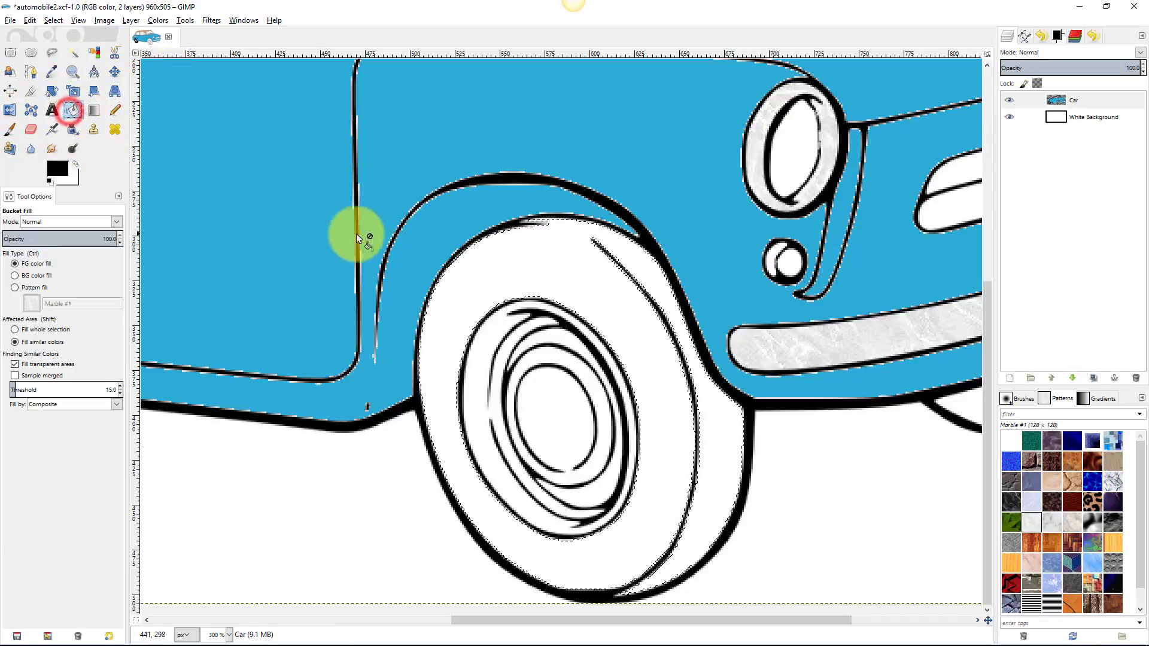
click(548, 274)
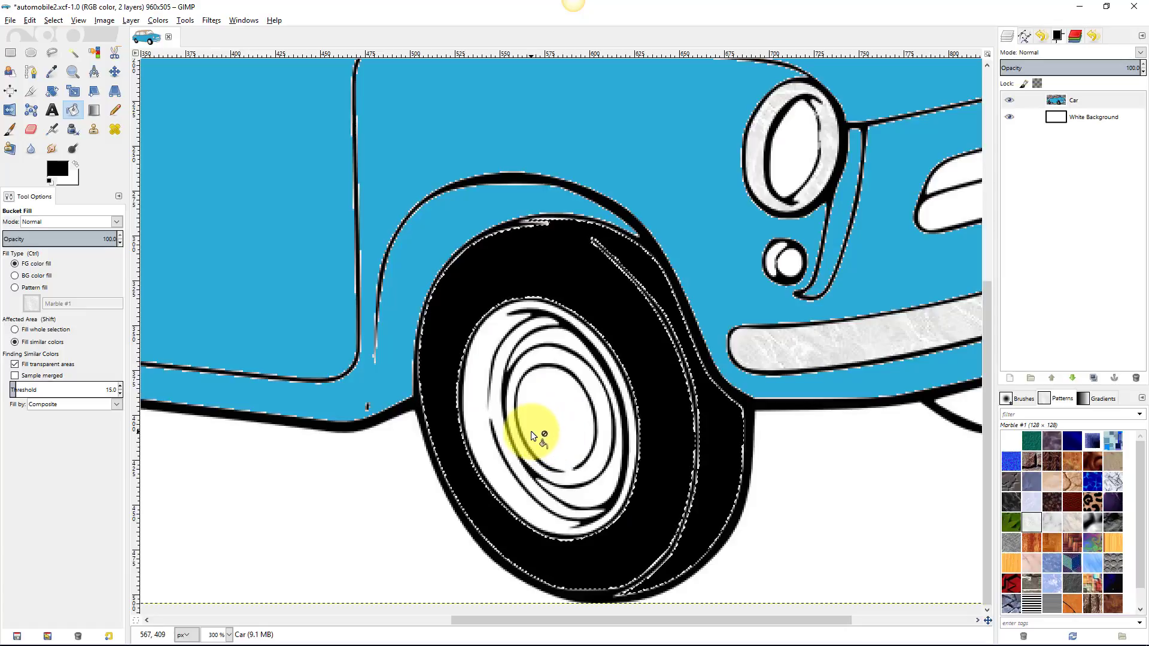
click(216, 148)
click(53, 20)
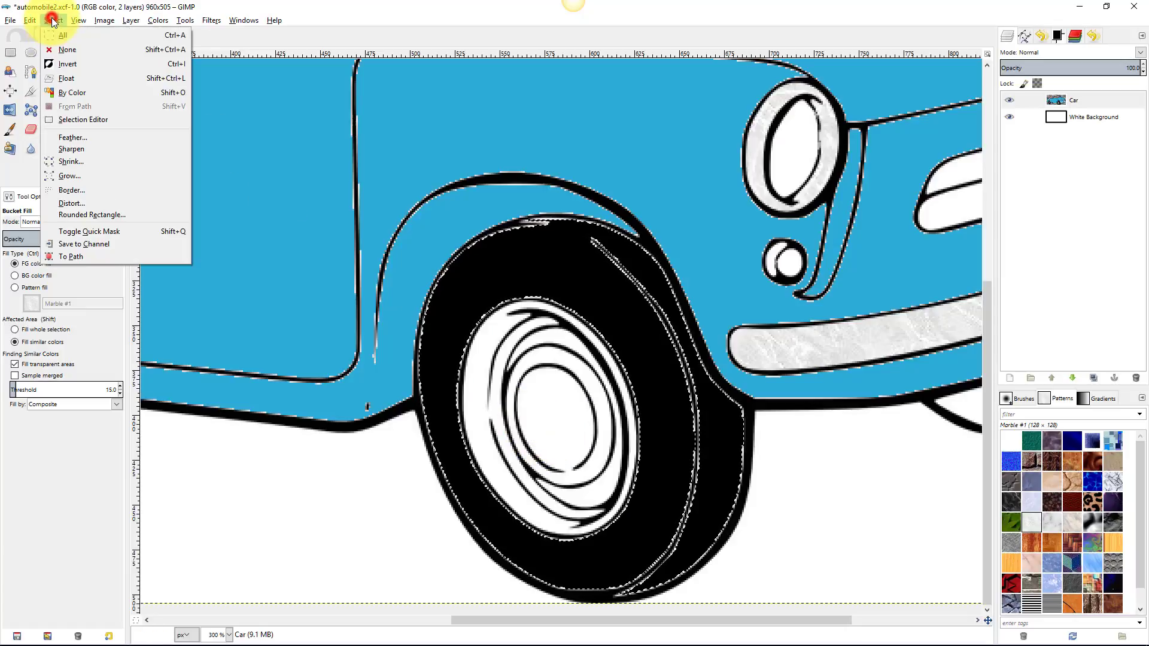
click(63, 47)
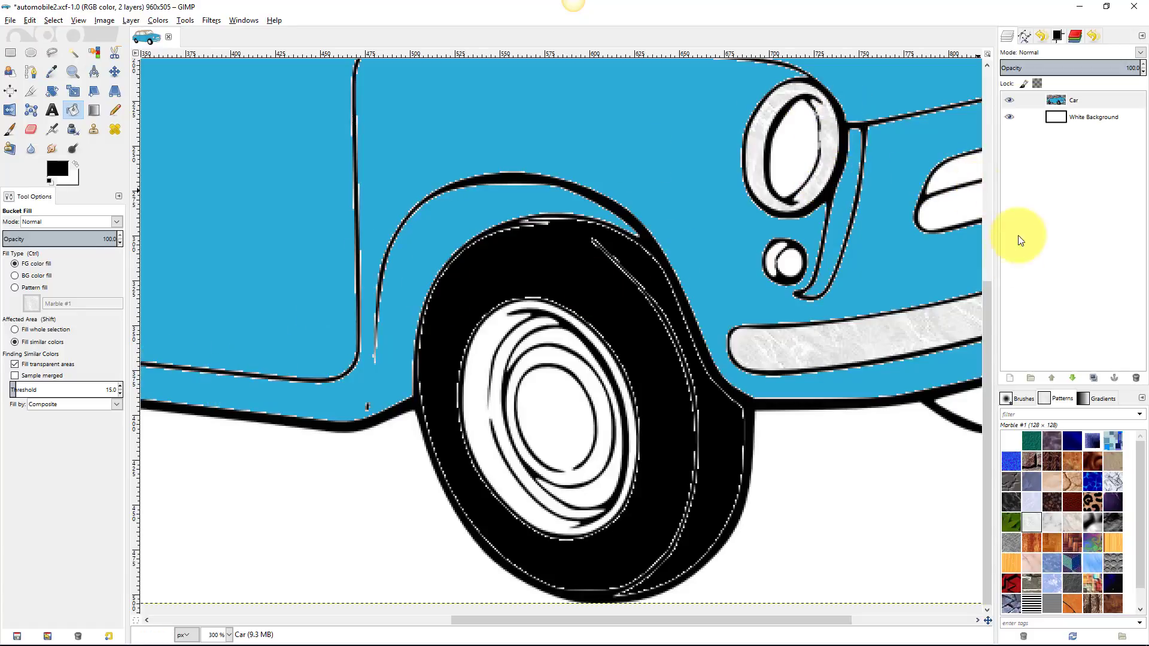
- Create a new transparent 960 x 505 px layer and move it below the Car layer
click(1008, 378)
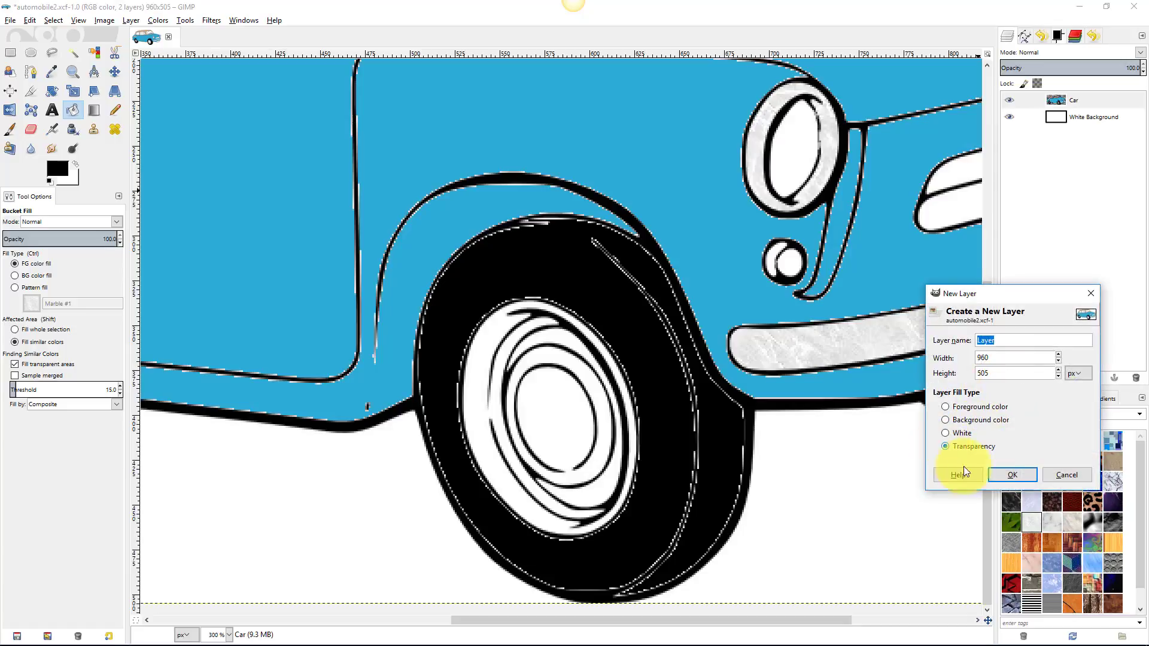
click(1010, 476)
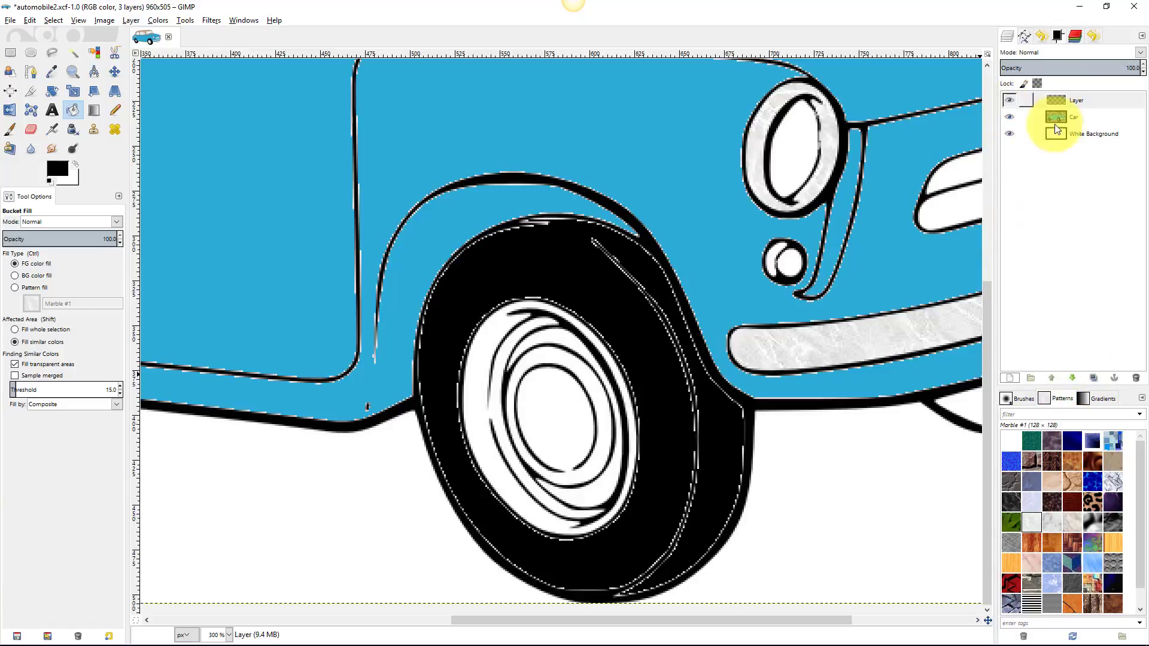
click(1074, 379)
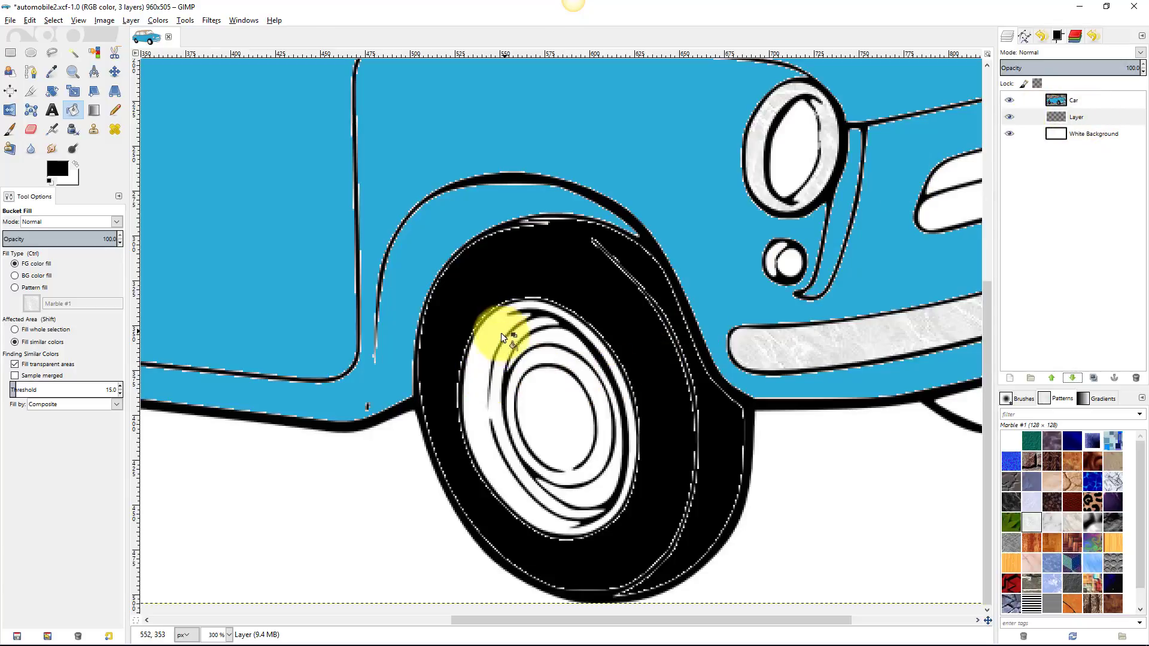
- Hide the White Background layer and draw a freehand selection around the front wheel's hubcap, inside the black tire
click(1010, 134)
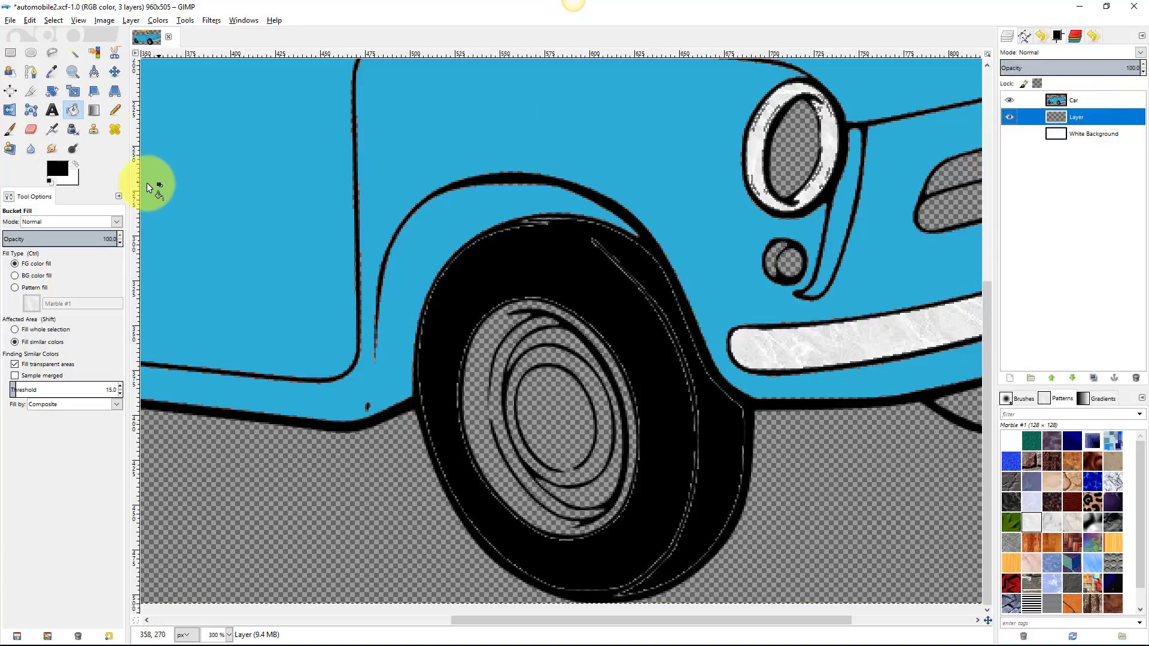
click(52, 53)
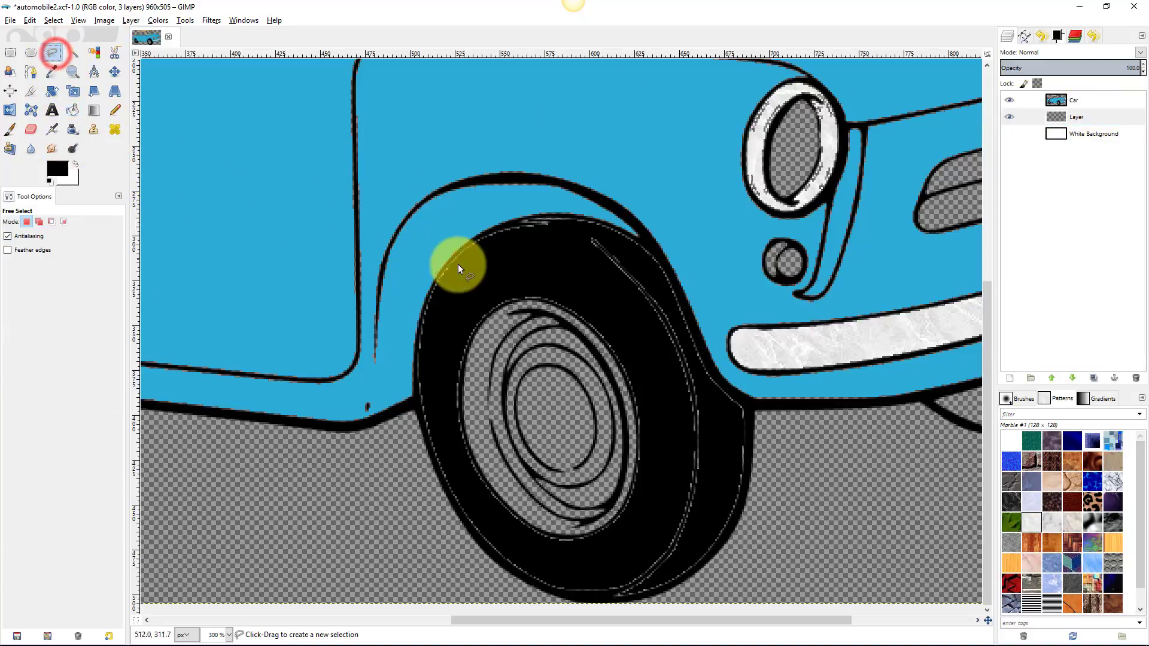
mouse_move(528, 274)
mouse_down()
mouse_move(450, 322)
mouse_move(440, 364)
mouse_up()
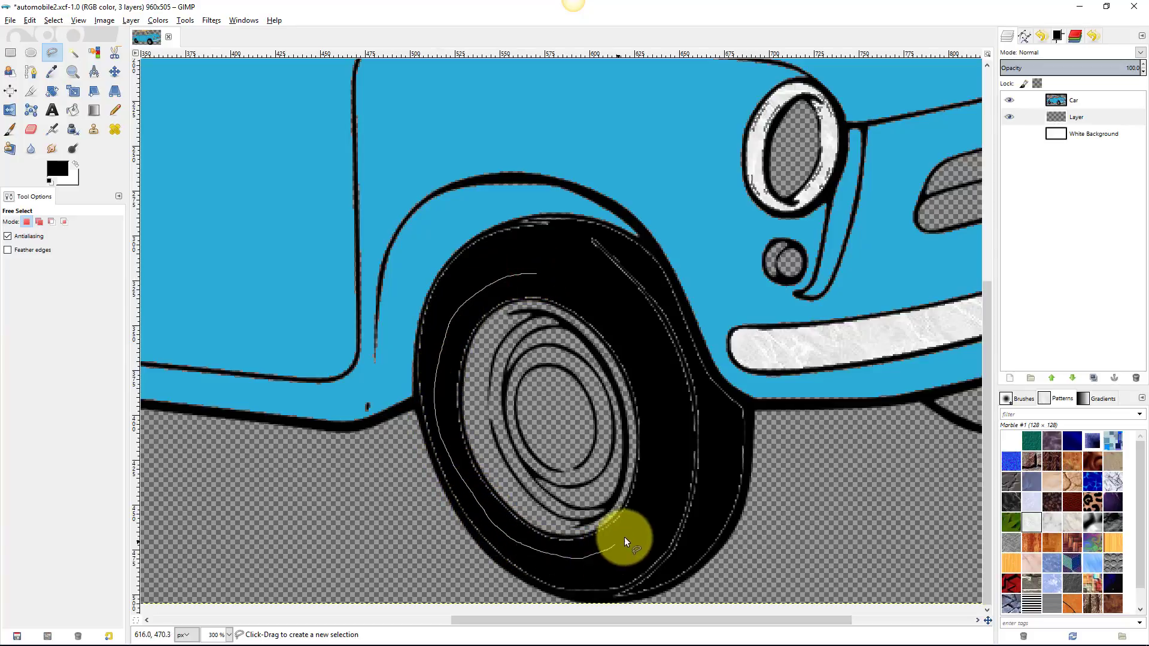
drag(526, 274, 526, 274)
click(535, 273)
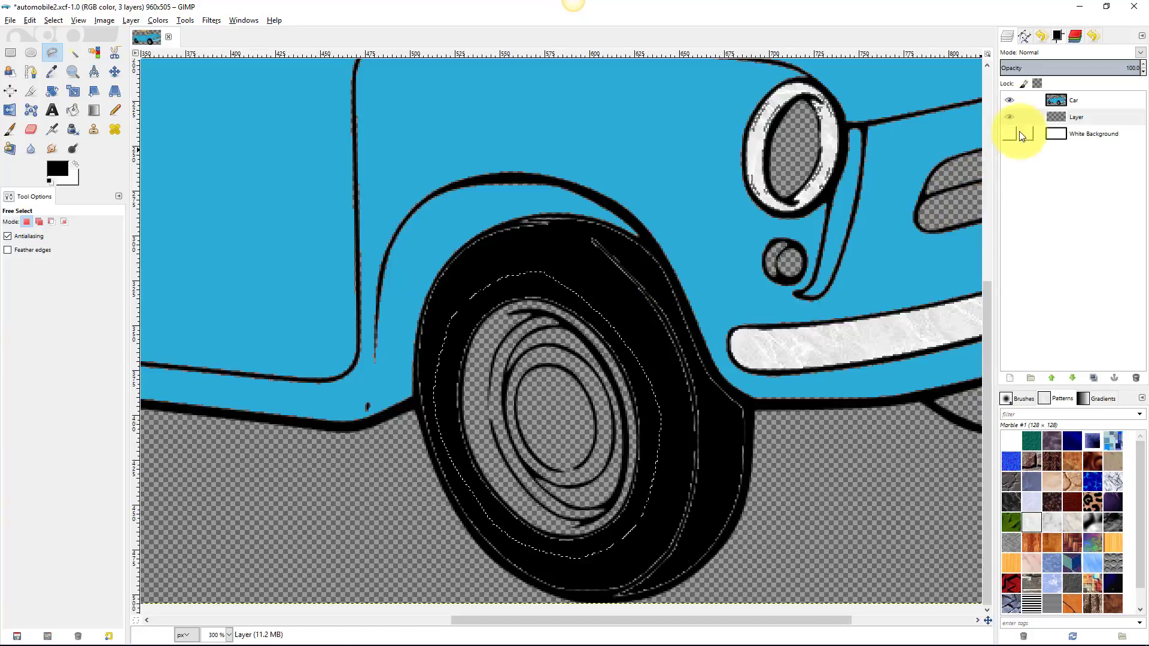
- Fill the selected front hubcap area on the new layer with the Marble #1 pattern, and show the White Background layer again
click(1083, 116)
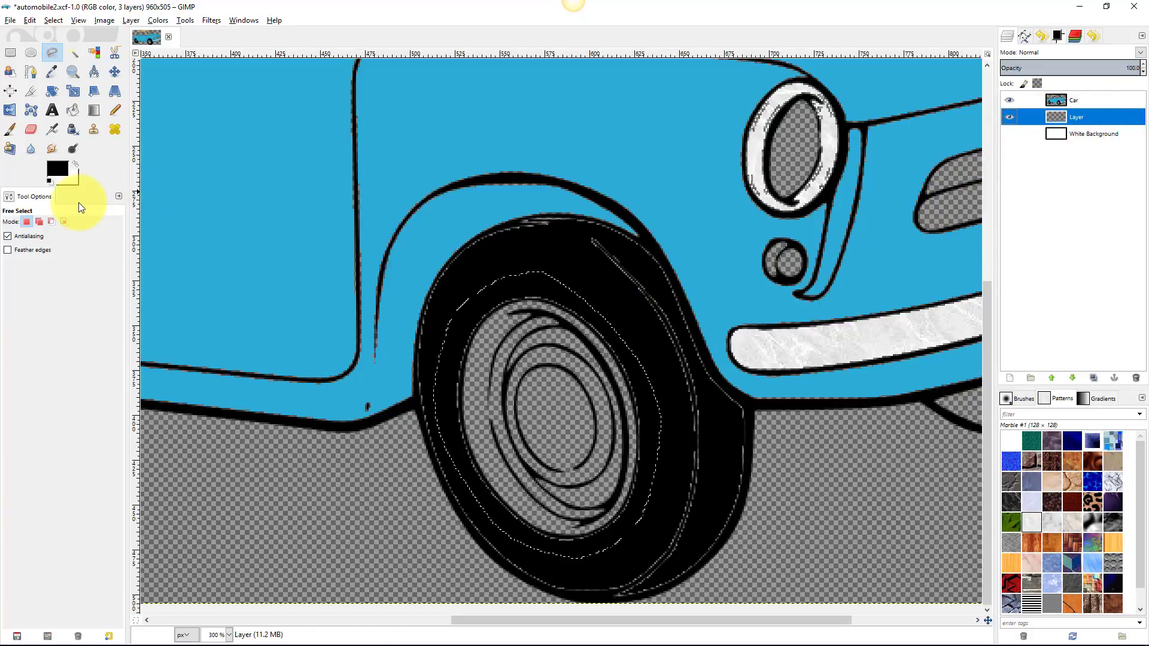
click(74, 111)
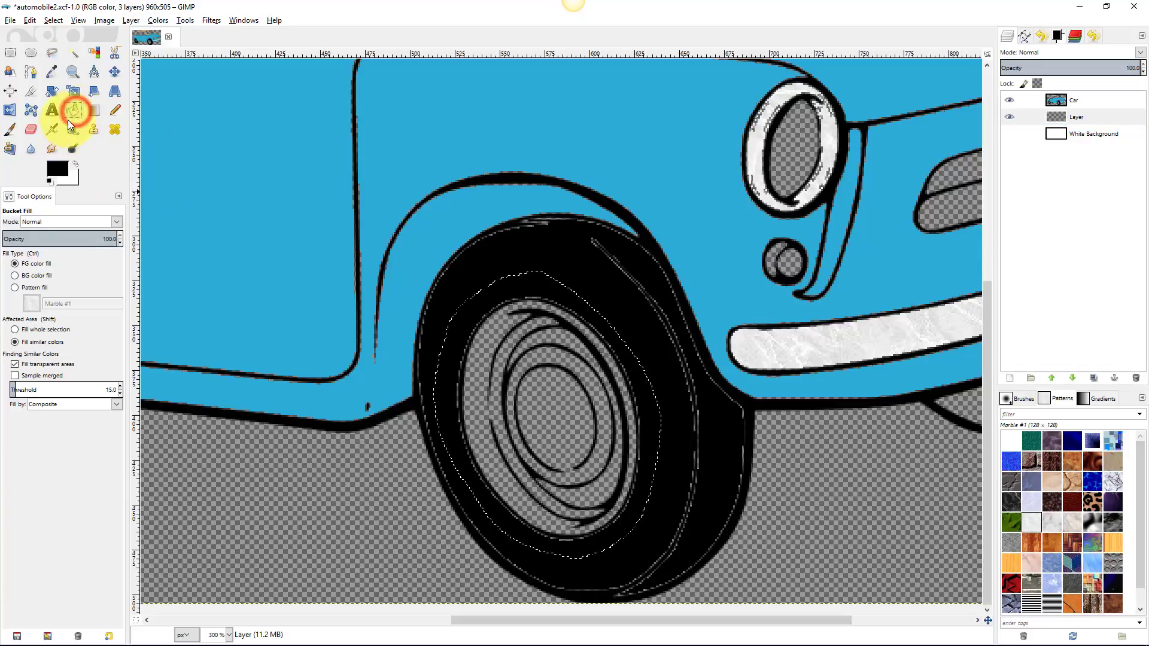
click(15, 288)
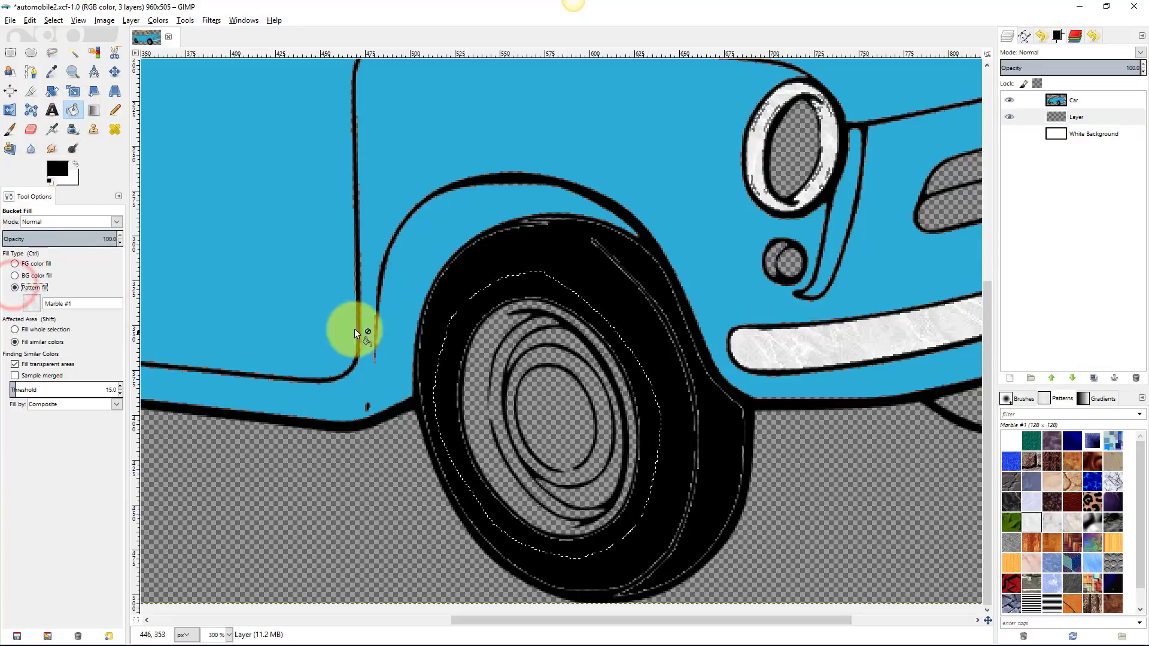
click(501, 324)
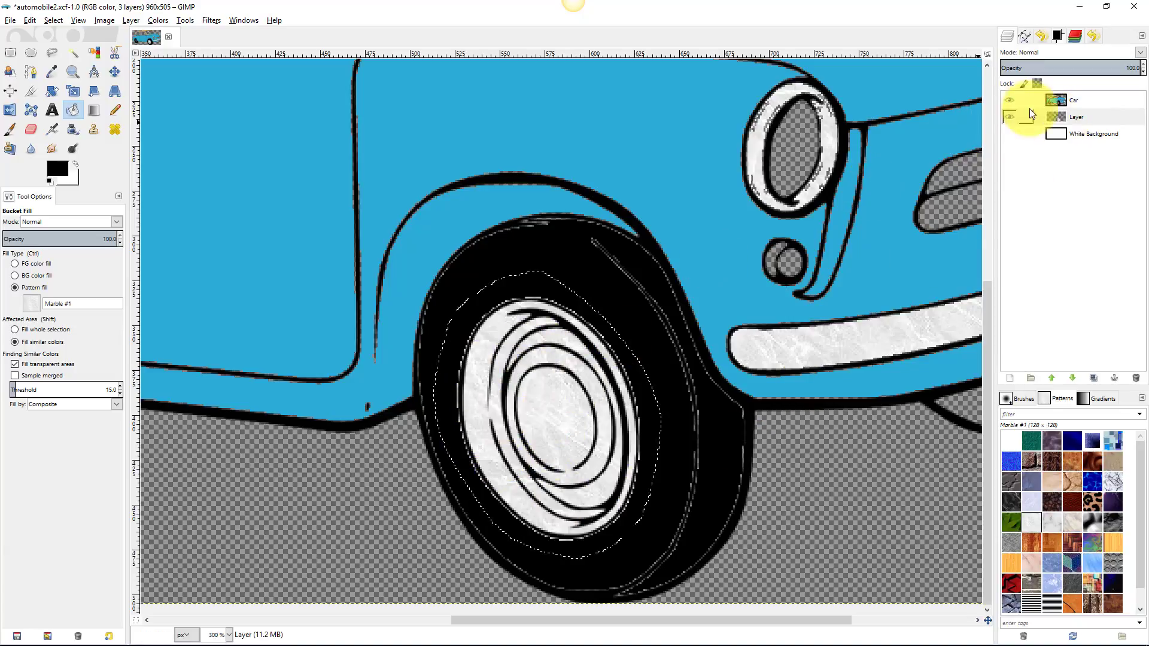
click(1010, 134)
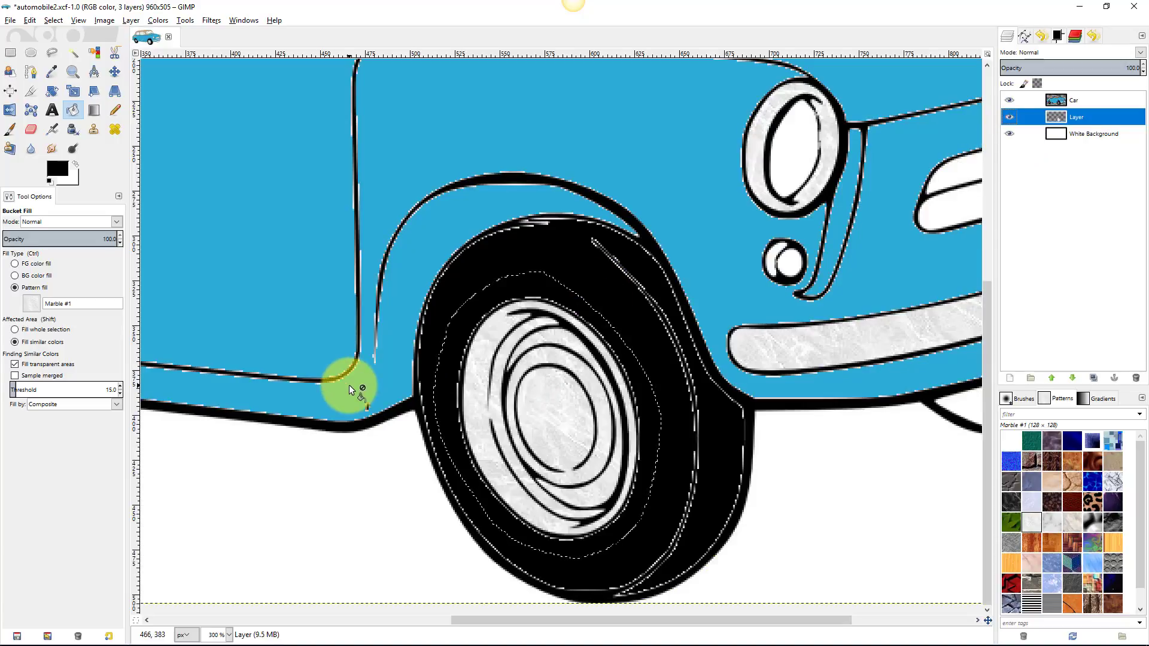
- Hide the White Background layer and draw a freehand selection around the rear wheel's hubcap
drag(182, 511, 924, 559)
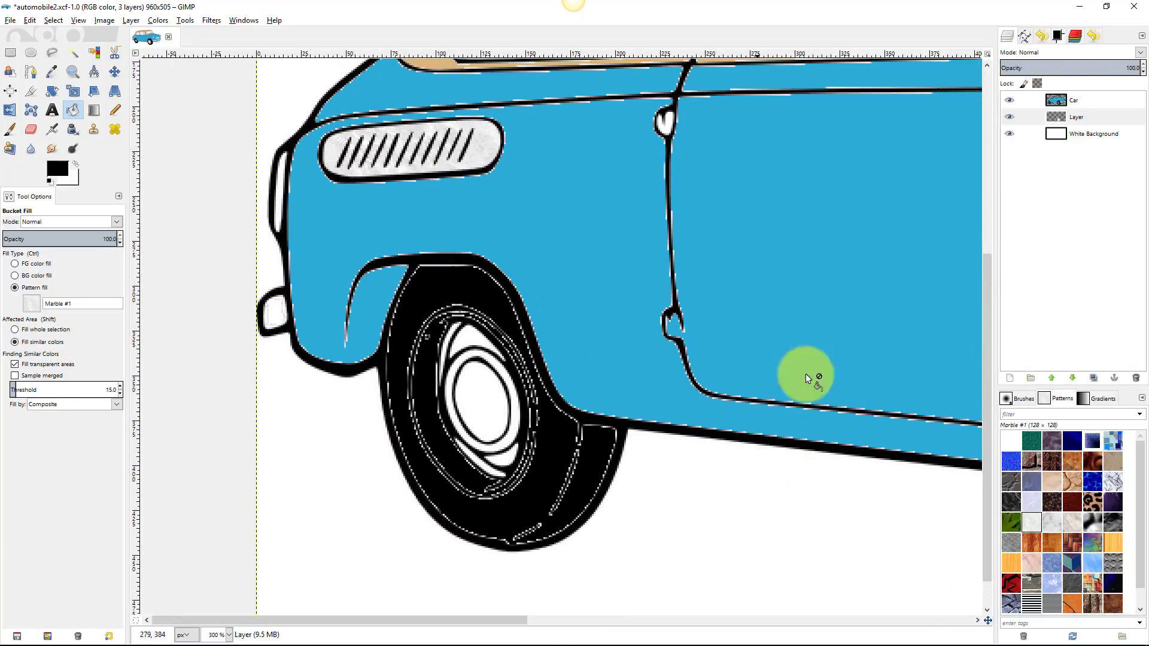
click(1010, 134)
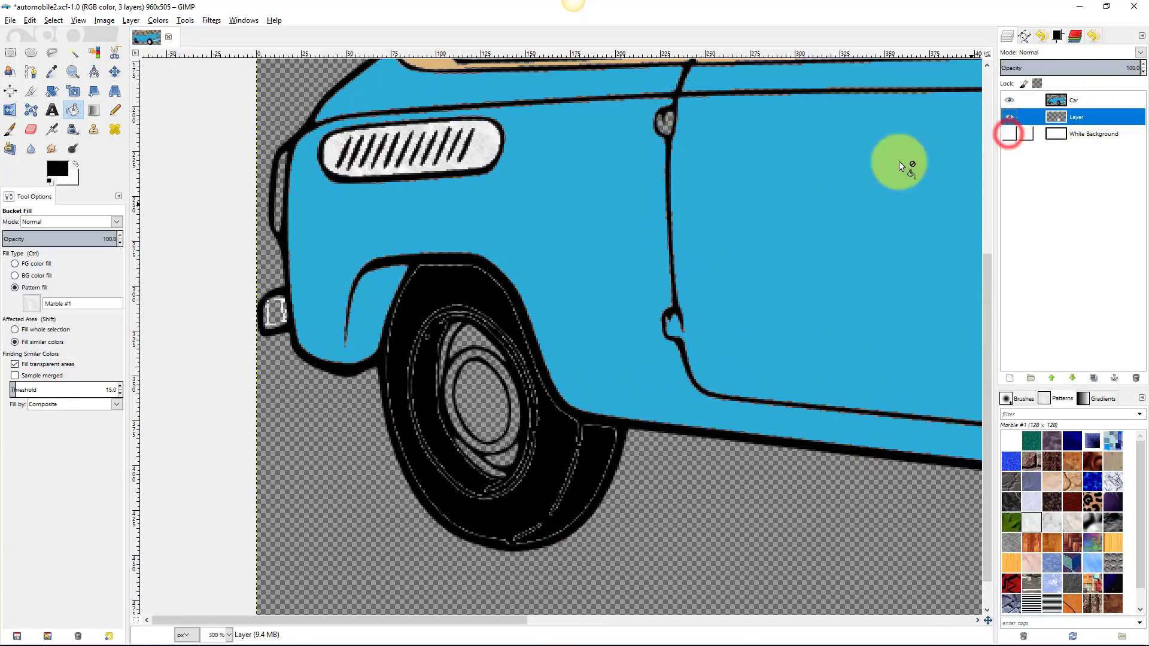
scroll(455, 401, up, 3)
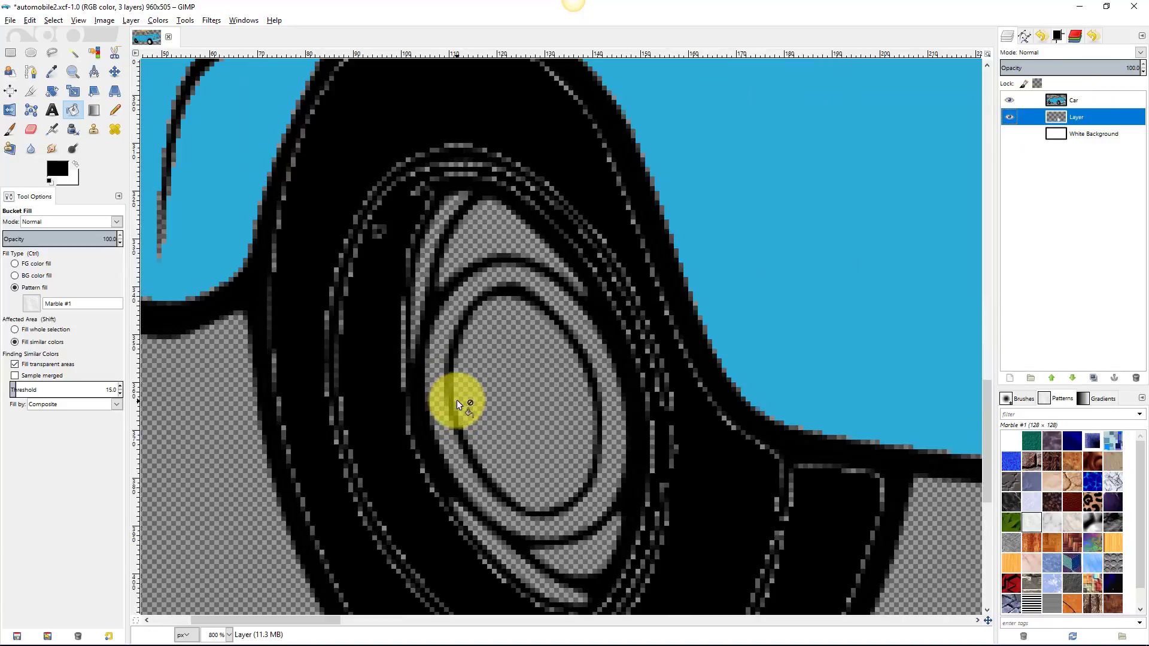
scroll(458, 400, down, 2)
scroll(457, 399, up, 1)
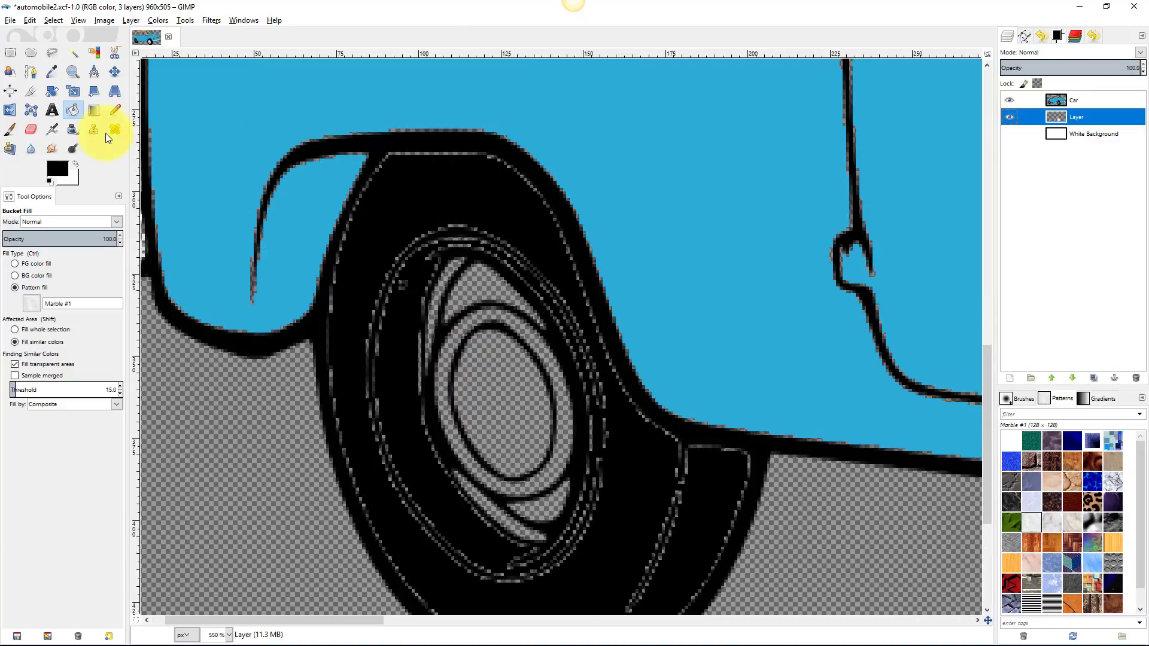
click(52, 52)
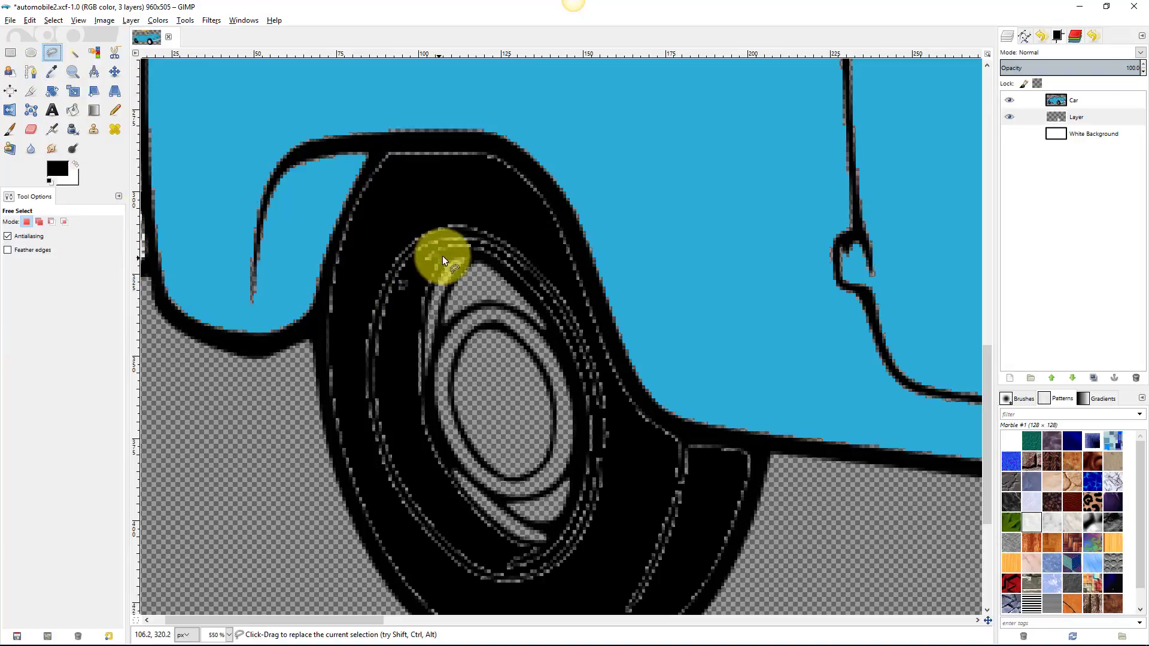
mouse_move(440, 248)
mouse_down()
mouse_move(395, 325)
mouse_move(392, 429)
mouse_move(412, 495)
mouse_up()
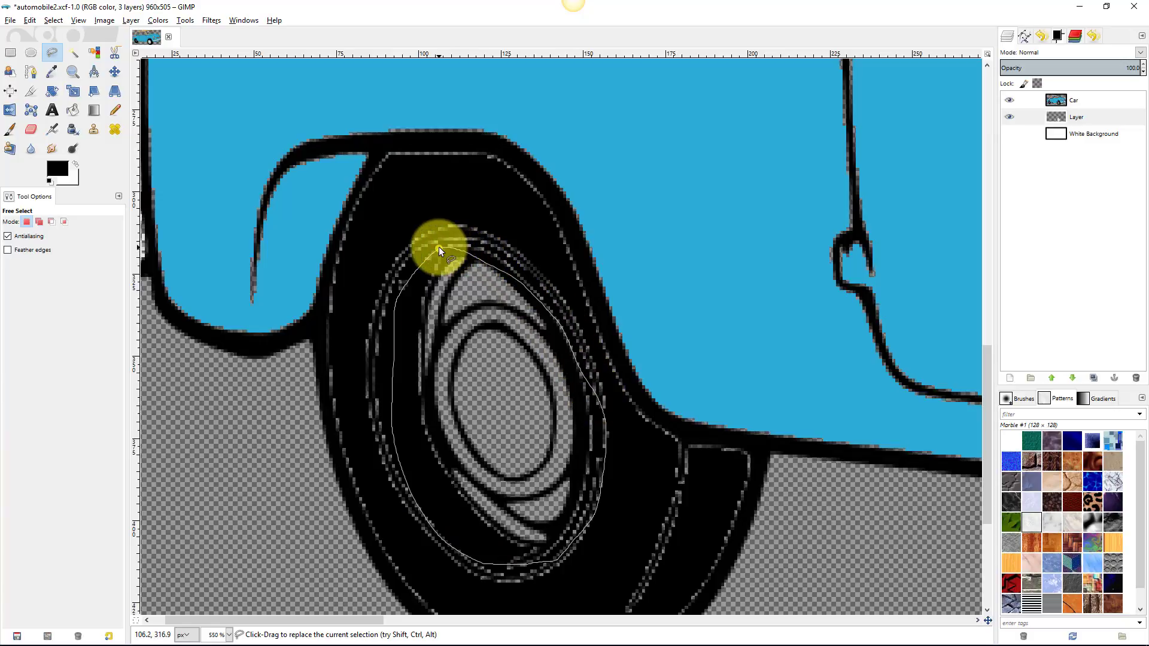
key(Return)
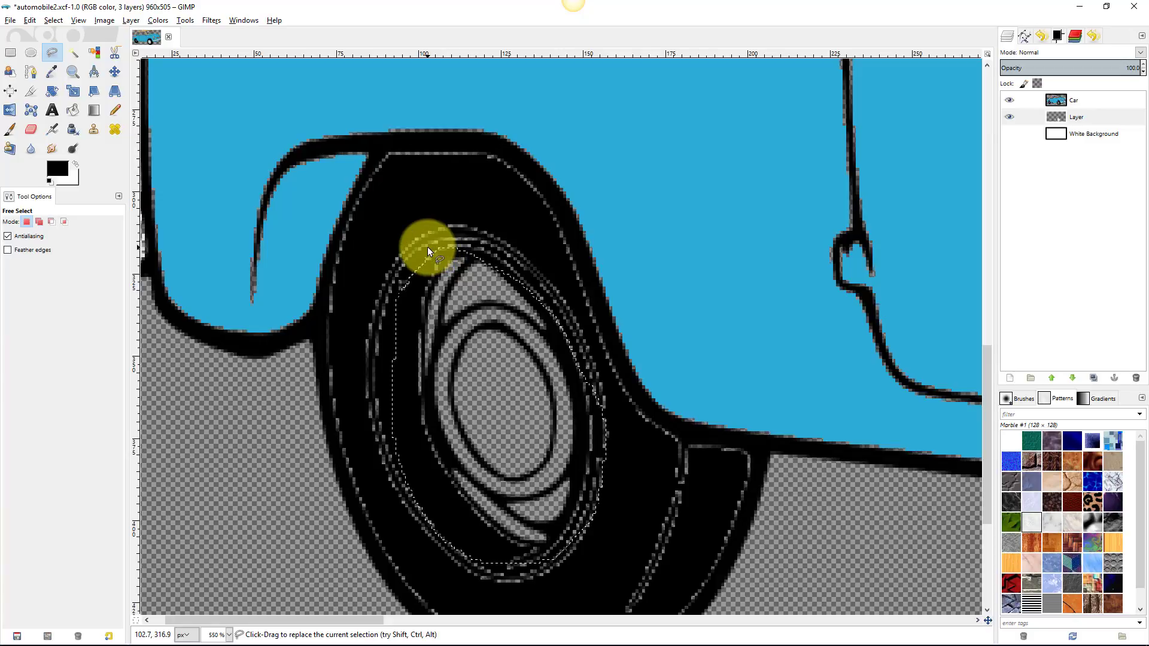
- Fill the selected rear hubcap area with Marble #1, show the White Background layer again, and clear the selection
click(72, 110)
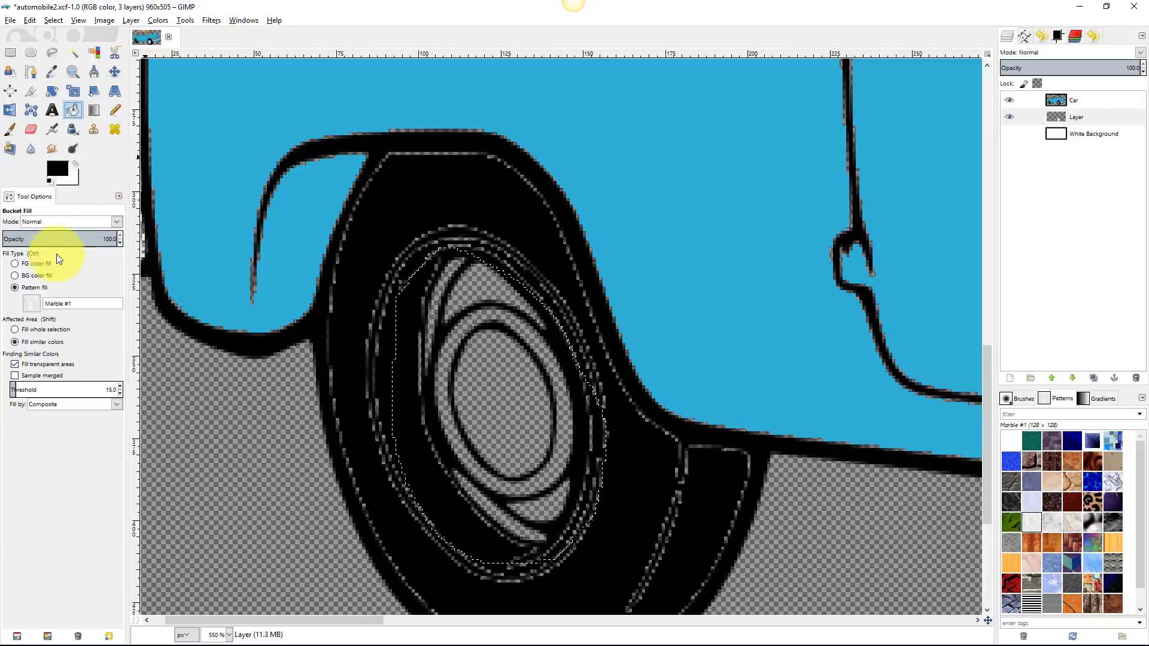
click(497, 375)
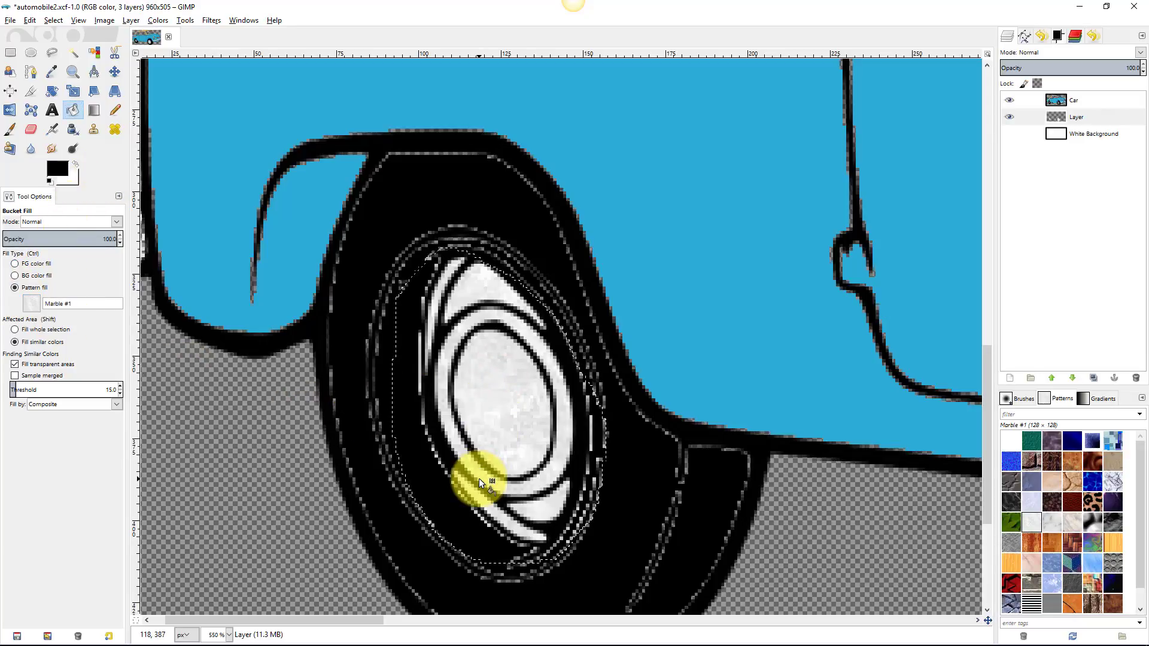
click(1009, 133)
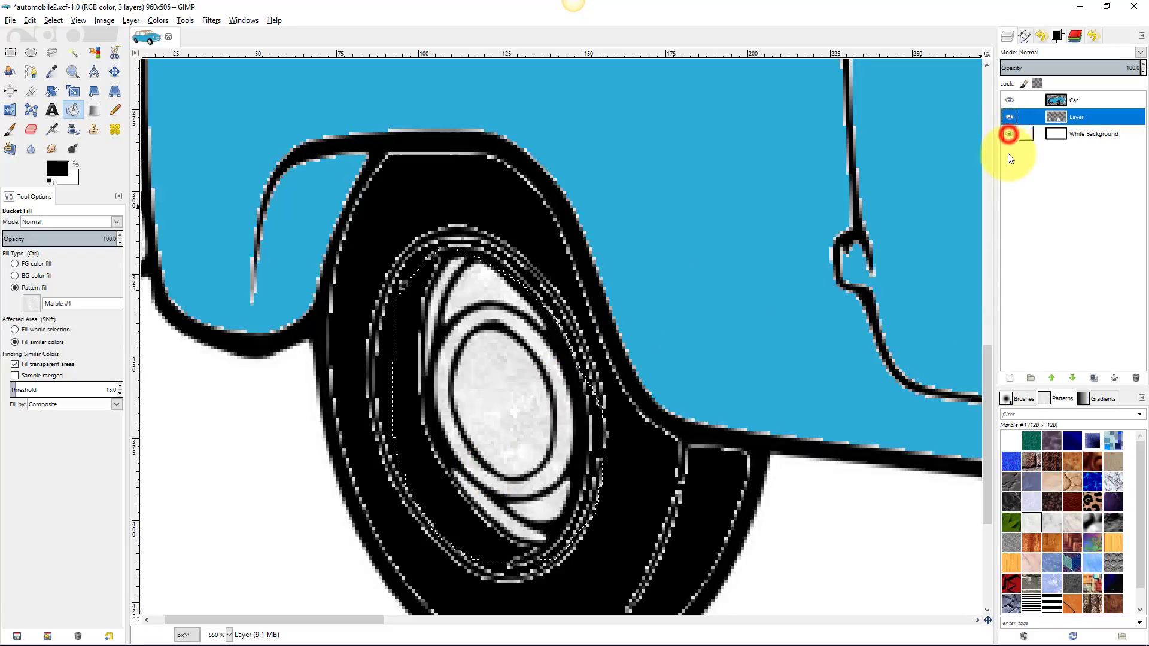
click(54, 20)
click(63, 52)
key(1)
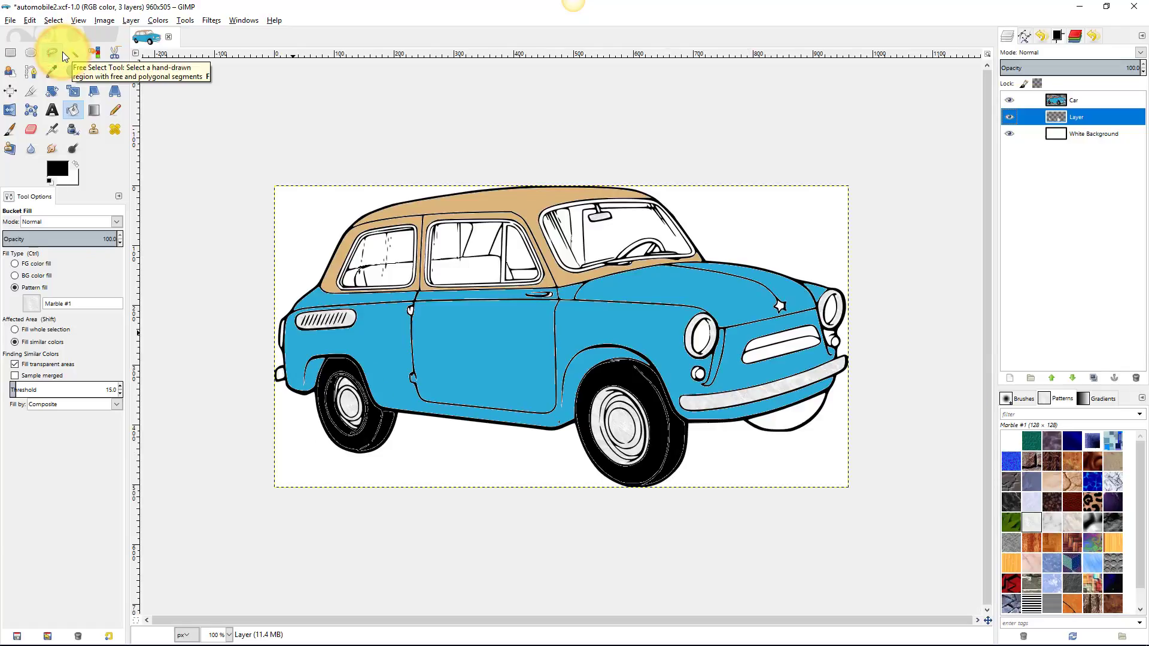
- Fuzzy-select the white area of the door's upper hinge
click(405, 486)
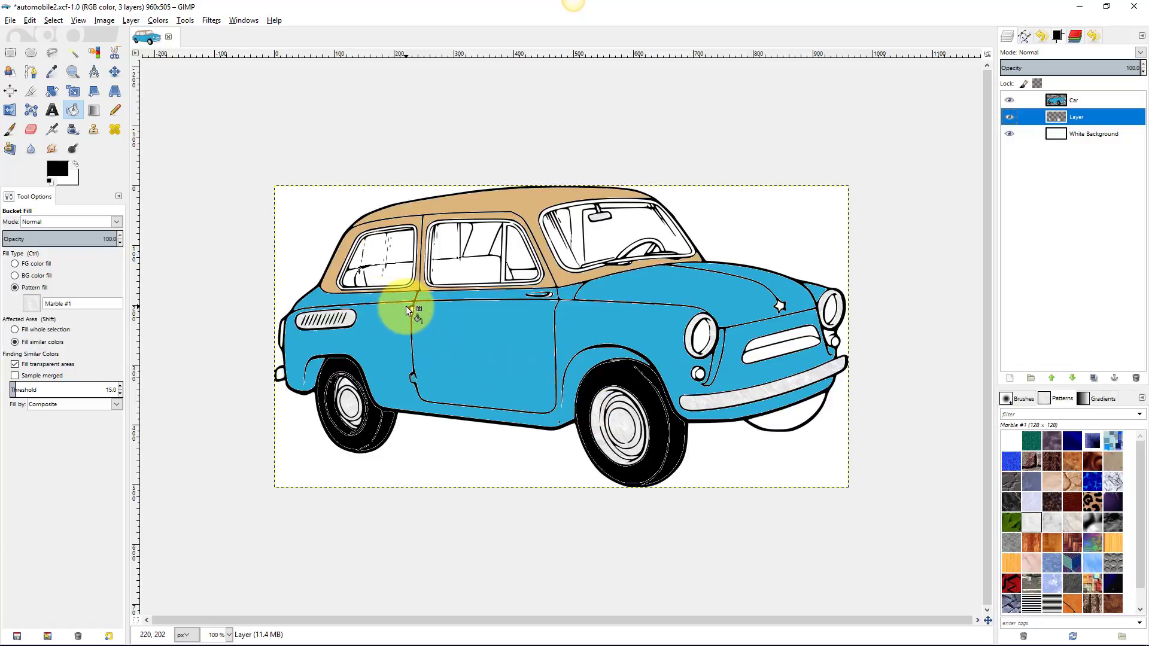
scroll(406, 307, up, 3)
scroll(399, 260, up, 3)
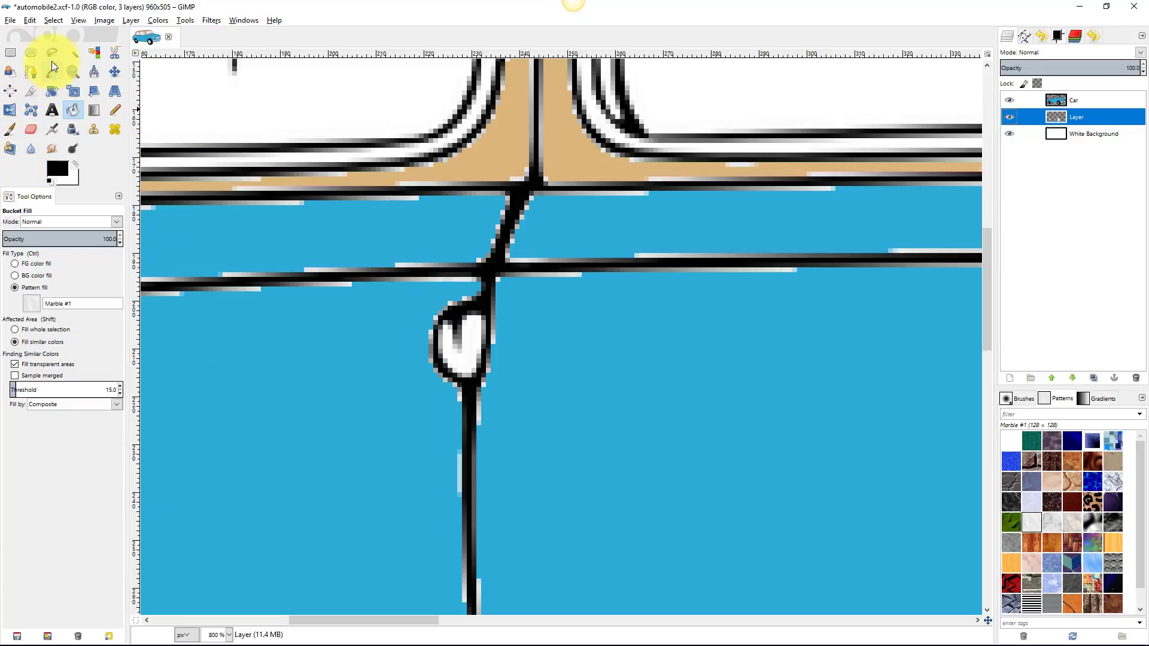
click(72, 53)
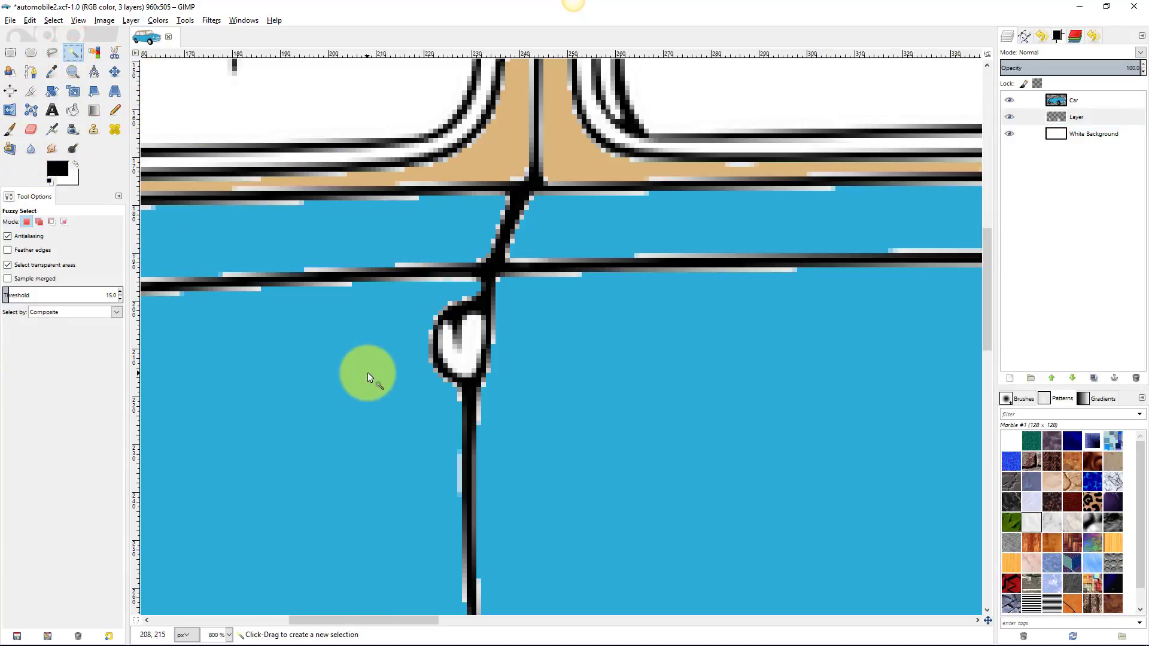
- On the Car layer, fuzzy-select the white interior of the upper door hinge and pick the body's blue as foreground color
click(1071, 99)
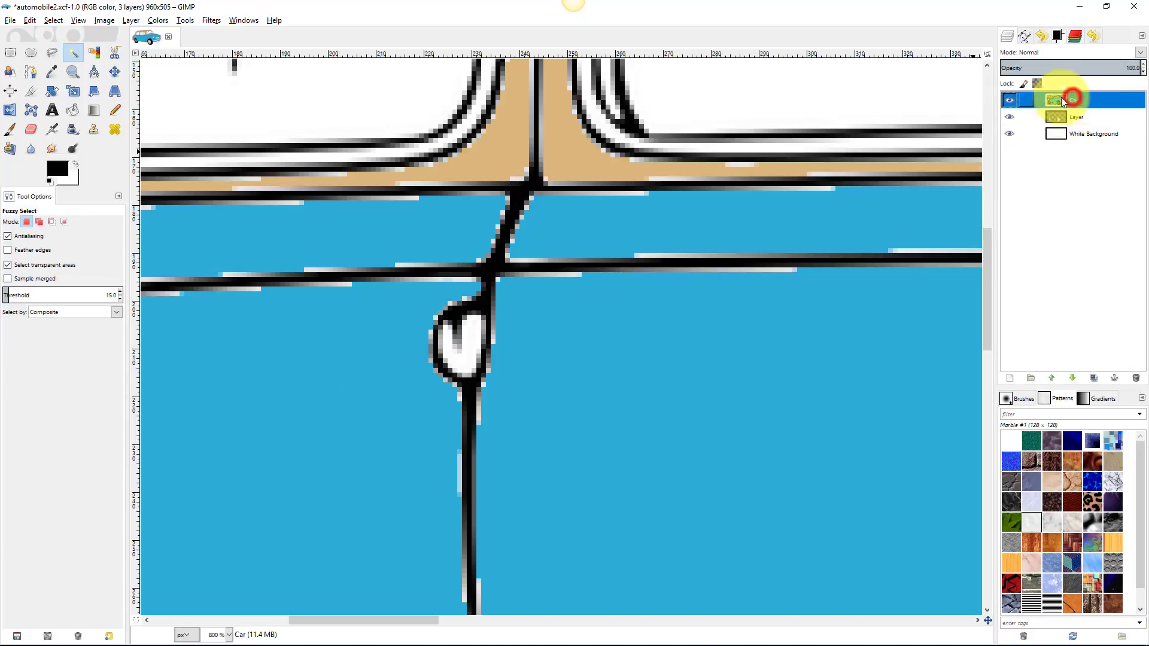
click(467, 336)
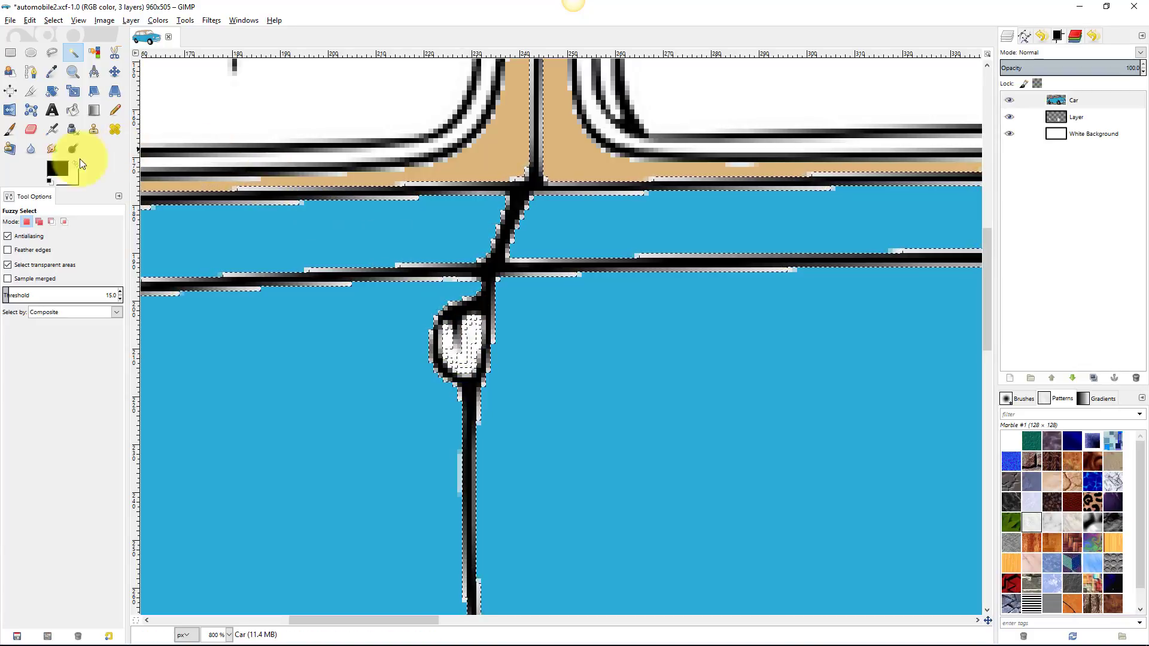
click(9, 129)
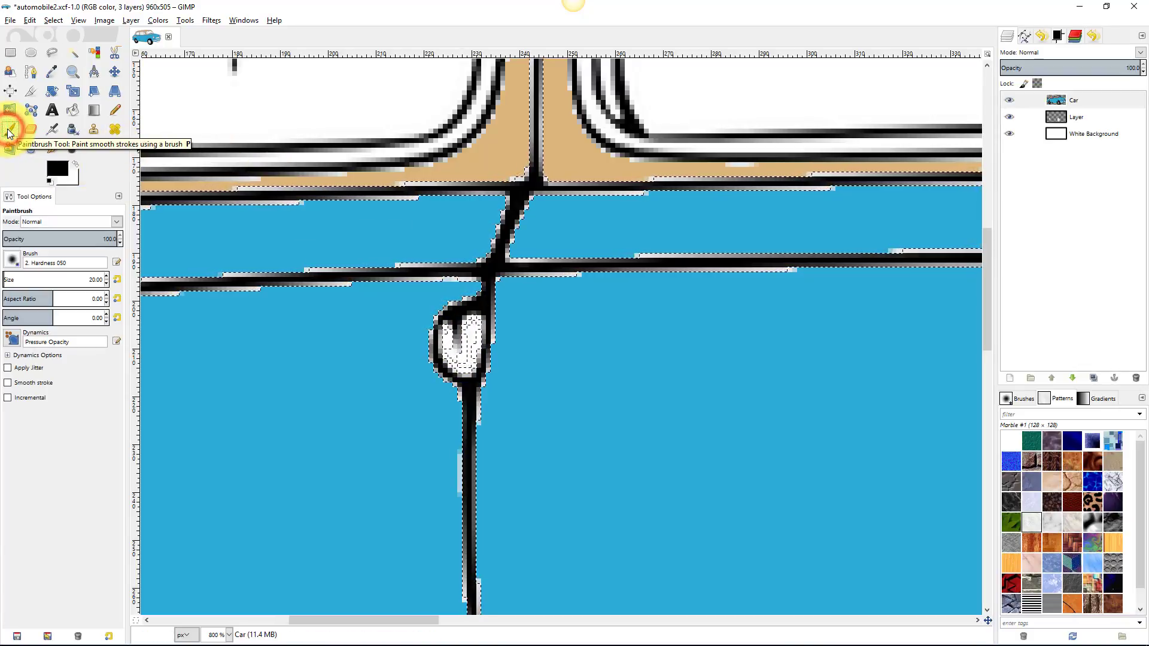
click(52, 72)
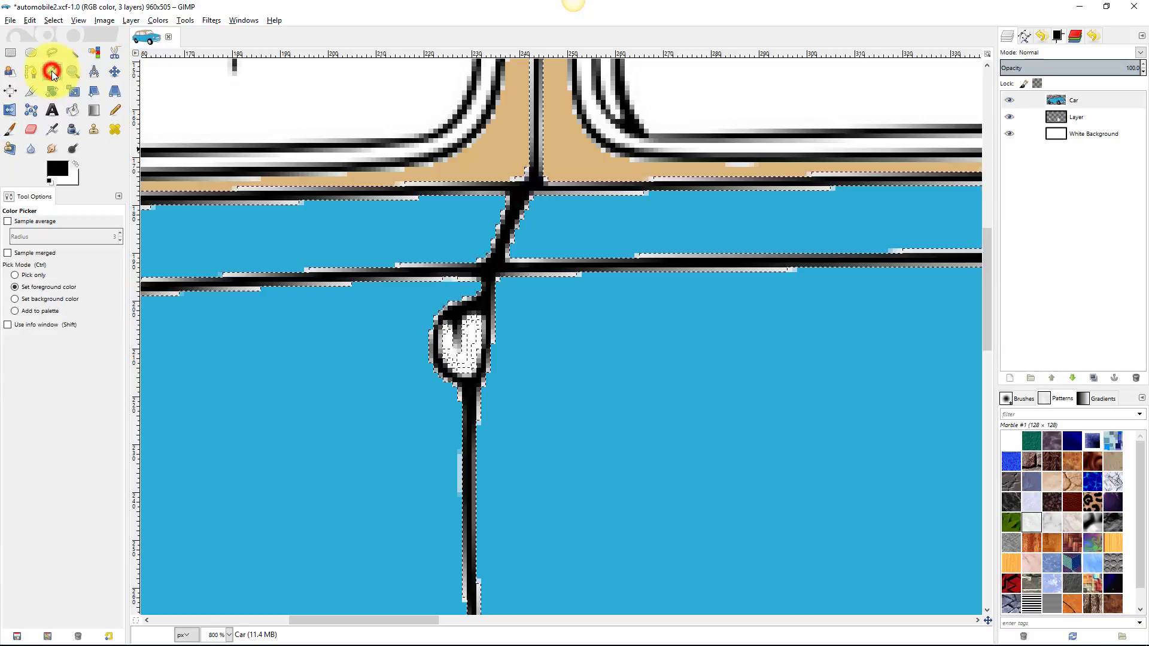
click(57, 169)
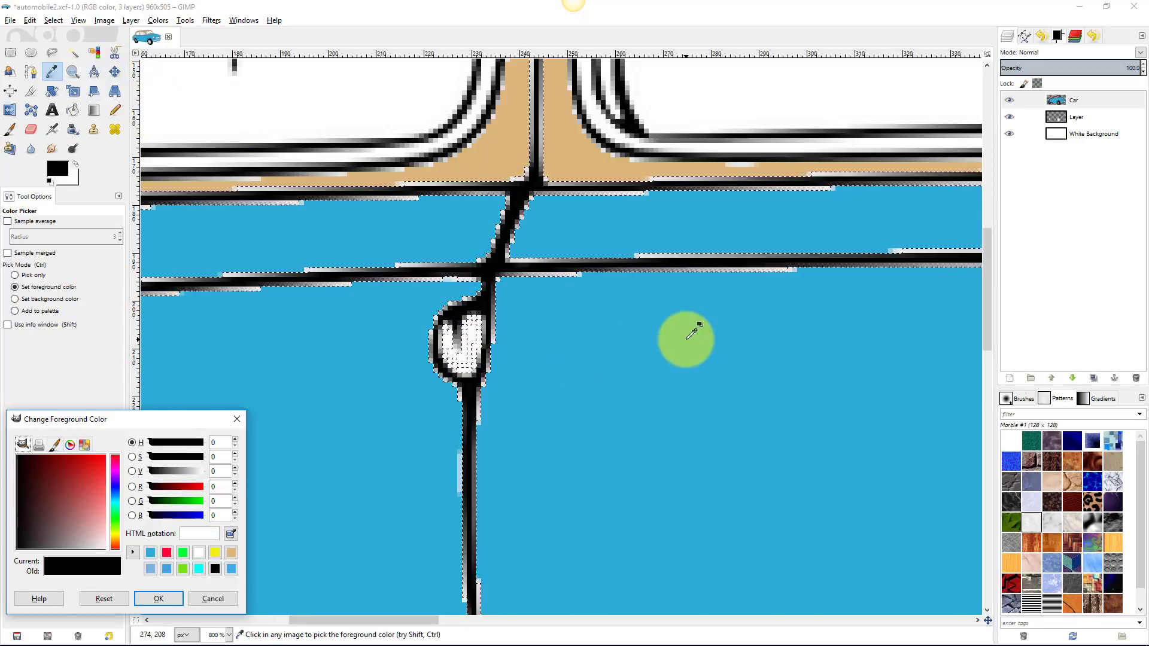
click(634, 329)
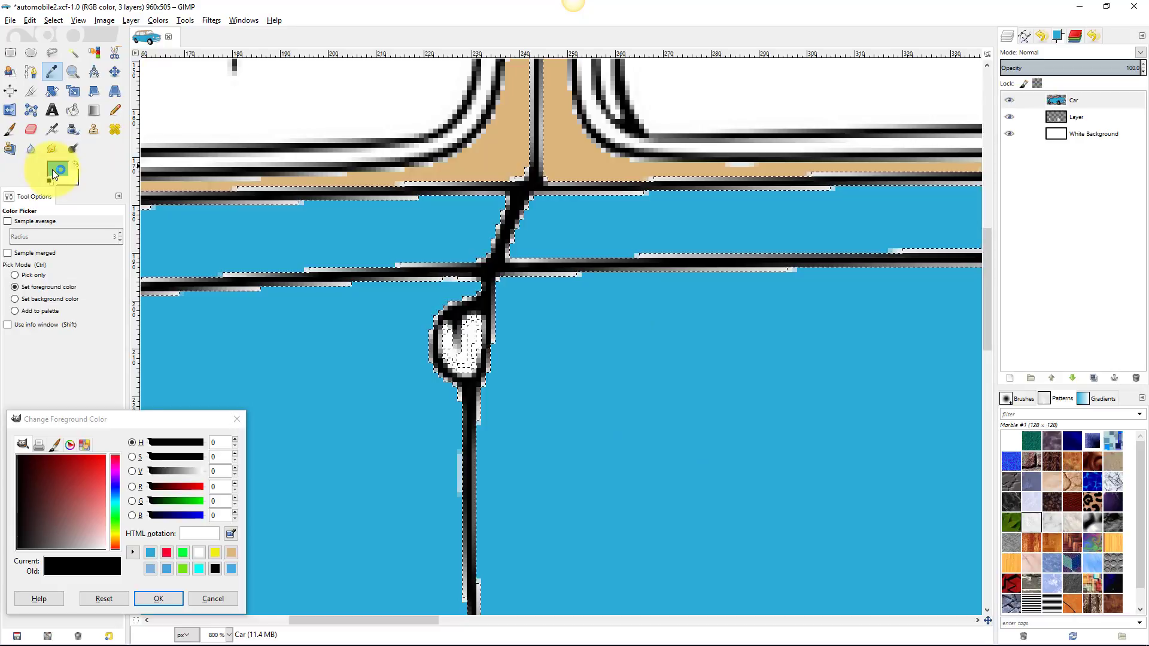
- Paint blue over the selected white area of the upper door hinge using the Paintbrush at size 3
click(11, 131)
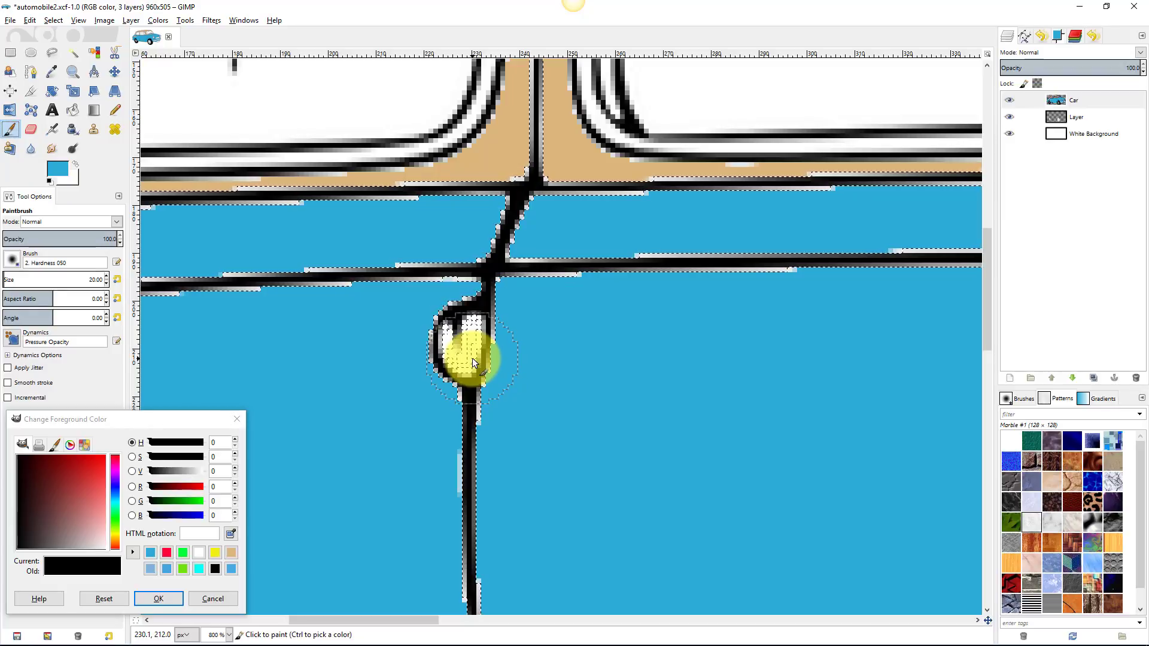
key(bracketleft)
key(bracketleft)
key(bracketleft)
key(bracketleft)
key(bracketleft)
key(bracketleft)
key(bracketleft)
key(bracketleft)
key(bracketleft)
key(bracketleft)
key(bracketleft)
key(bracketleft)
key(bracketleft)
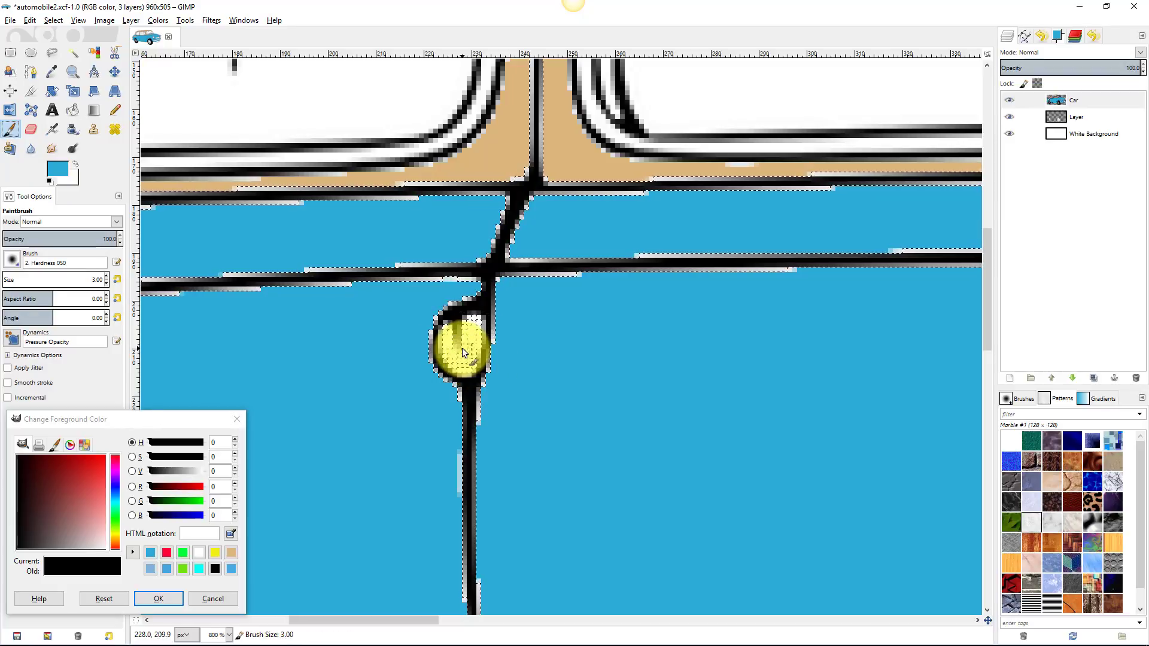
mouse_move(469, 328)
mouse_down()
mouse_move(467, 363)
mouse_move(477, 333)
mouse_up()
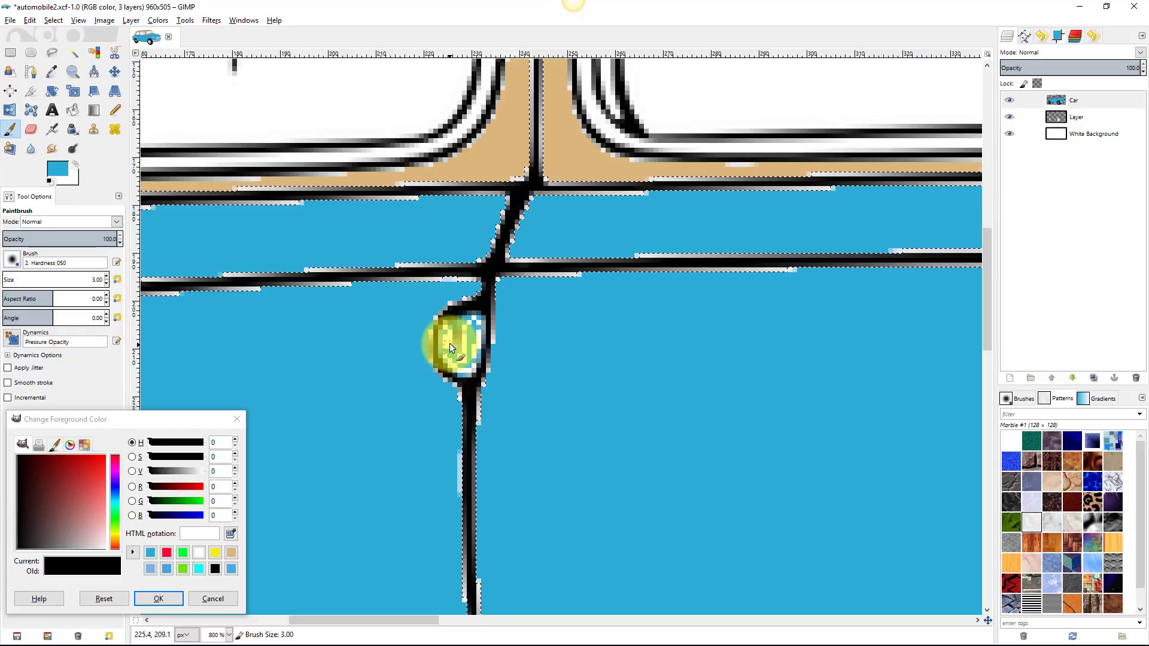
mouse_move(467, 339)
mouse_down()
mouse_move(466, 364)
mouse_move(475, 338)
mouse_move(436, 347)
mouse_up()
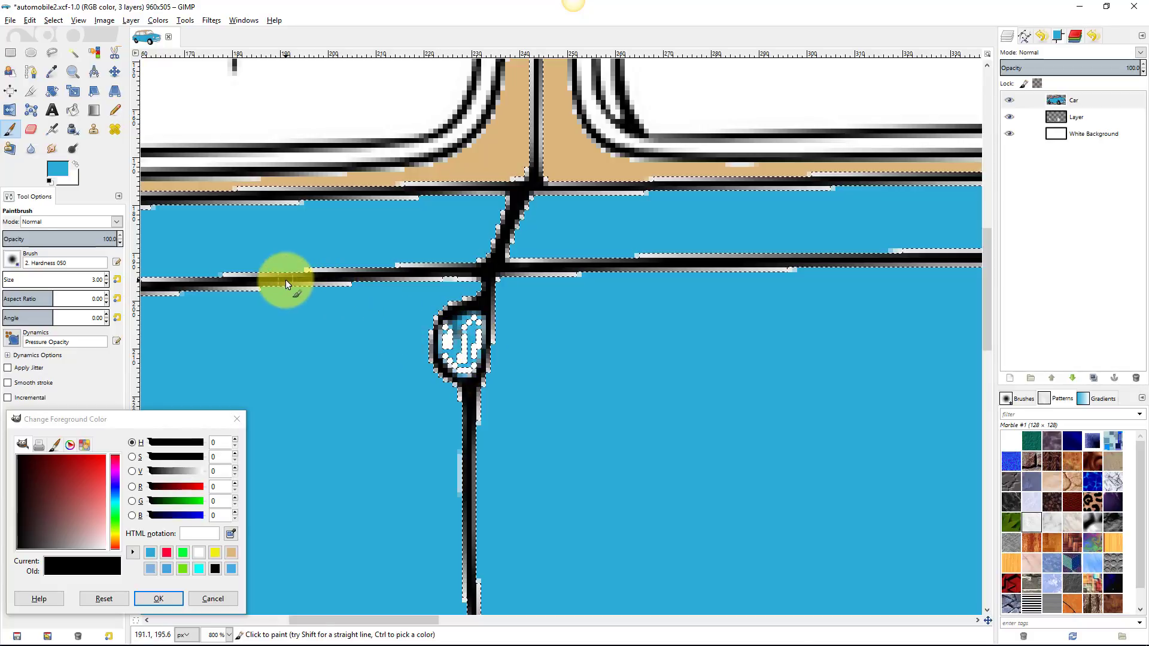
- Clear the selection and paint over the white pixels remaining inside the upper door hinge in blue
click(53, 20)
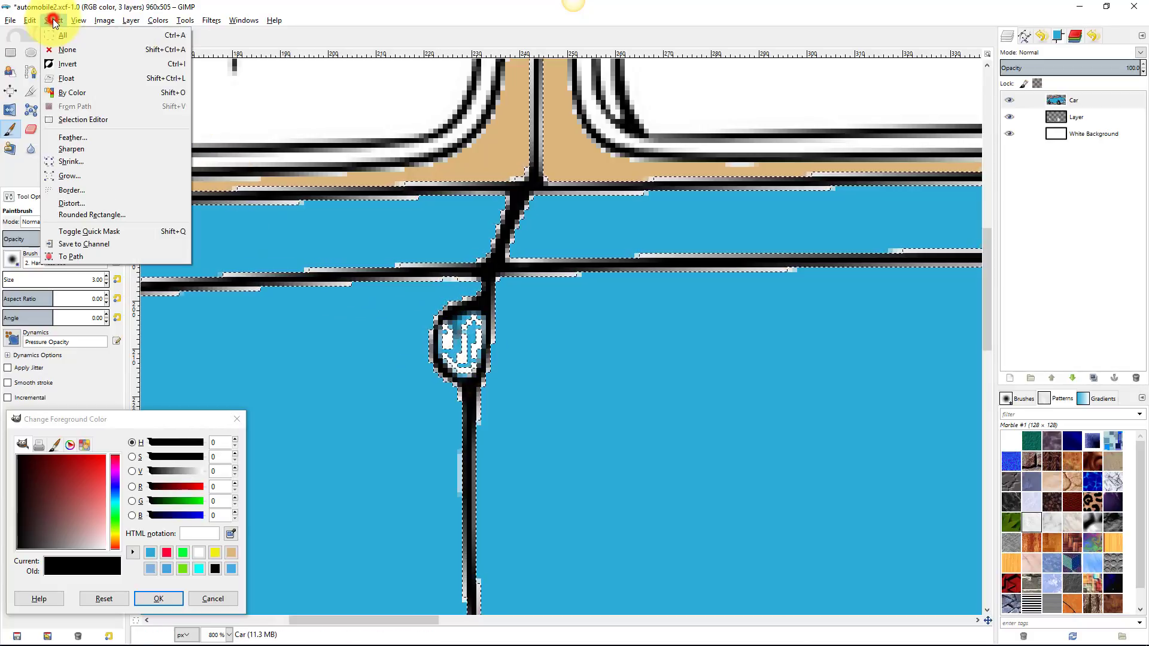
click(63, 51)
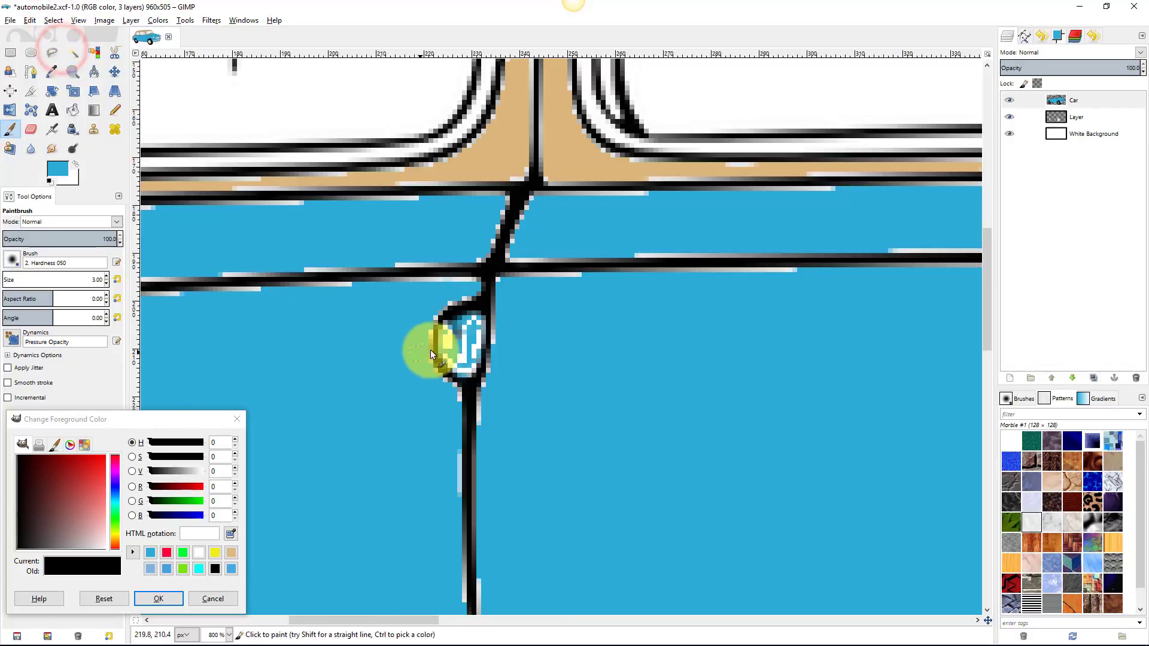
scroll(466, 340, up, 3)
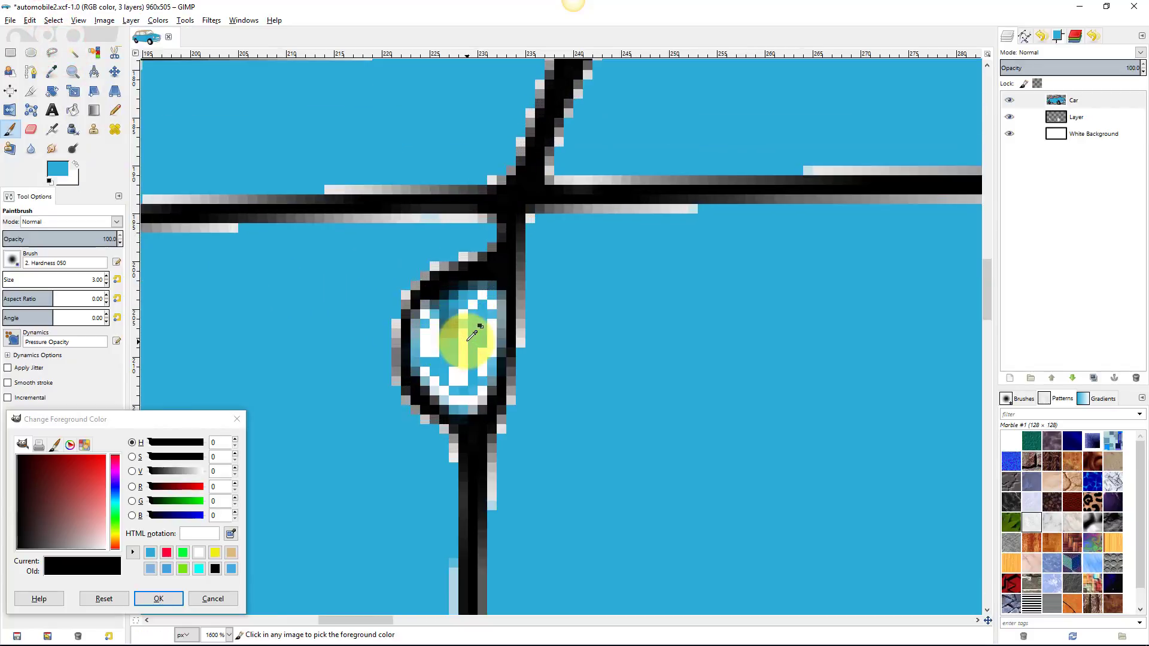
scroll(472, 335, up, 1)
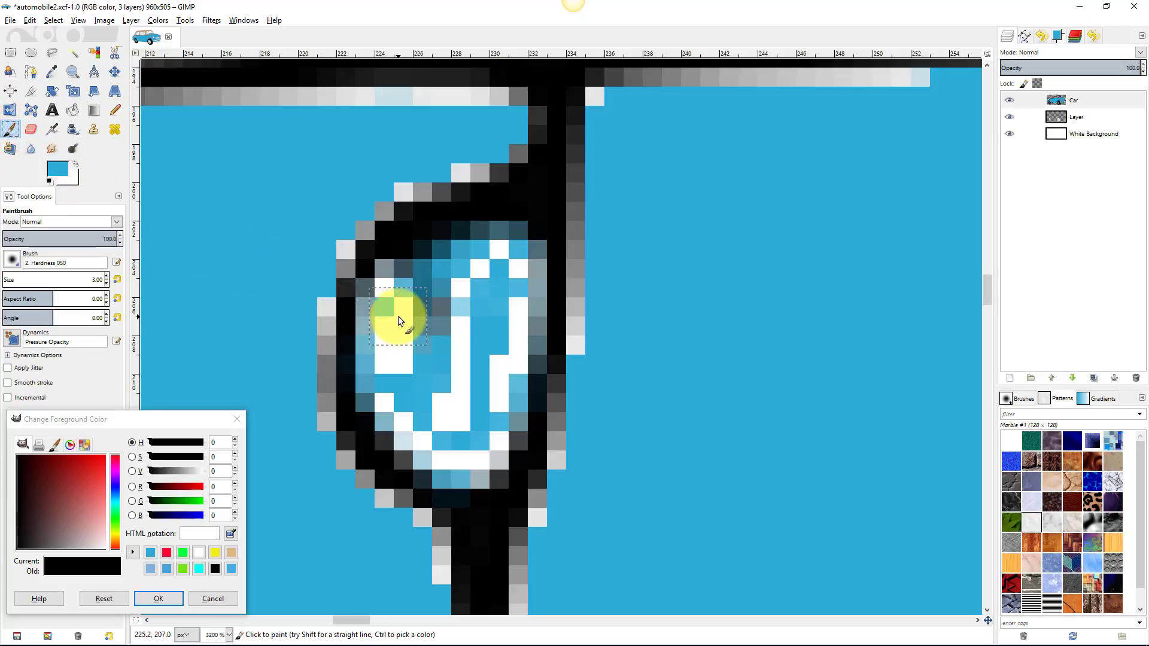
mouse_move(398, 316)
mouse_down()
mouse_move(419, 401)
mouse_move(442, 409)
mouse_move(456, 389)
mouse_up()
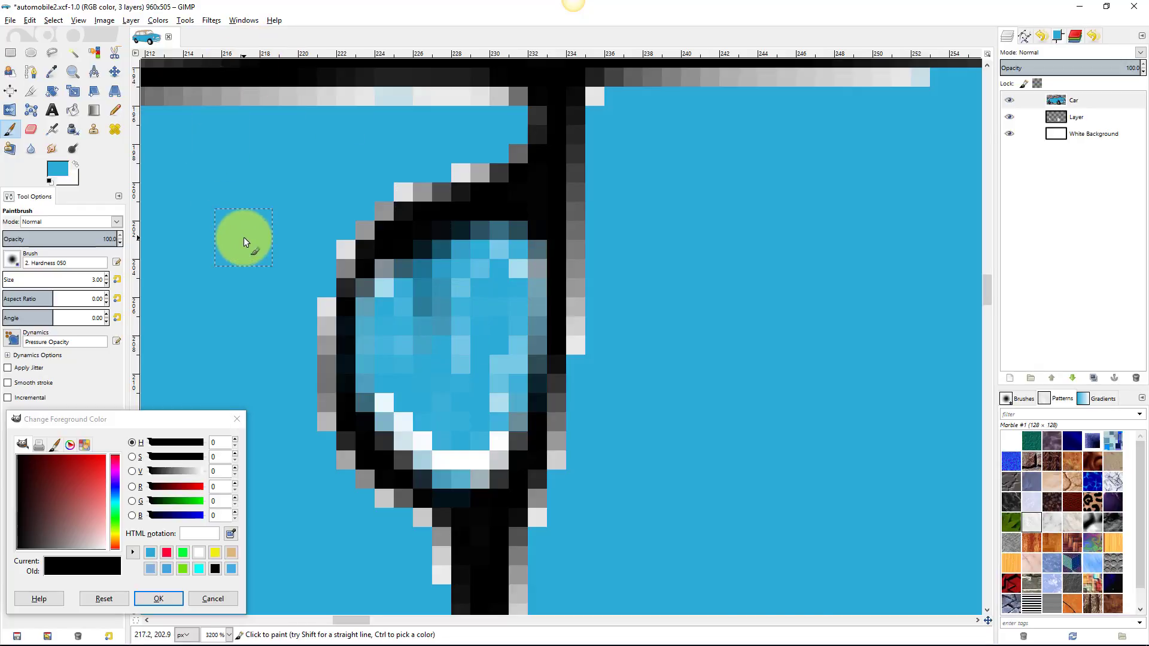
- Fuzzy-select the white interior of the taillight at the rear of the car
key(1)
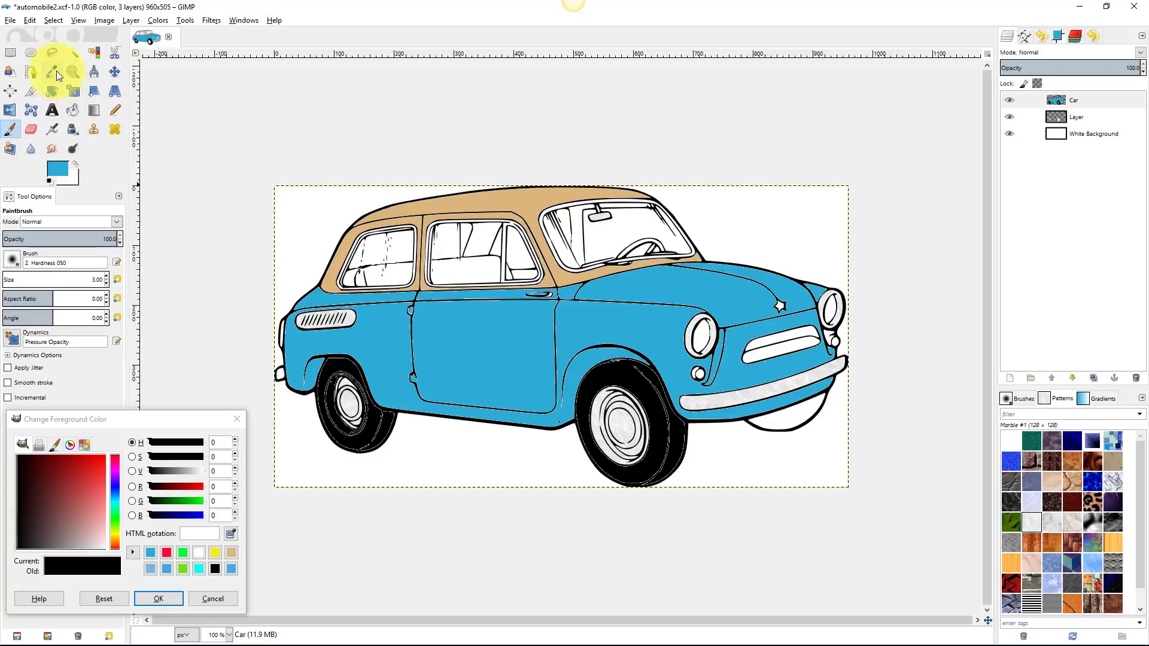
click(76, 55)
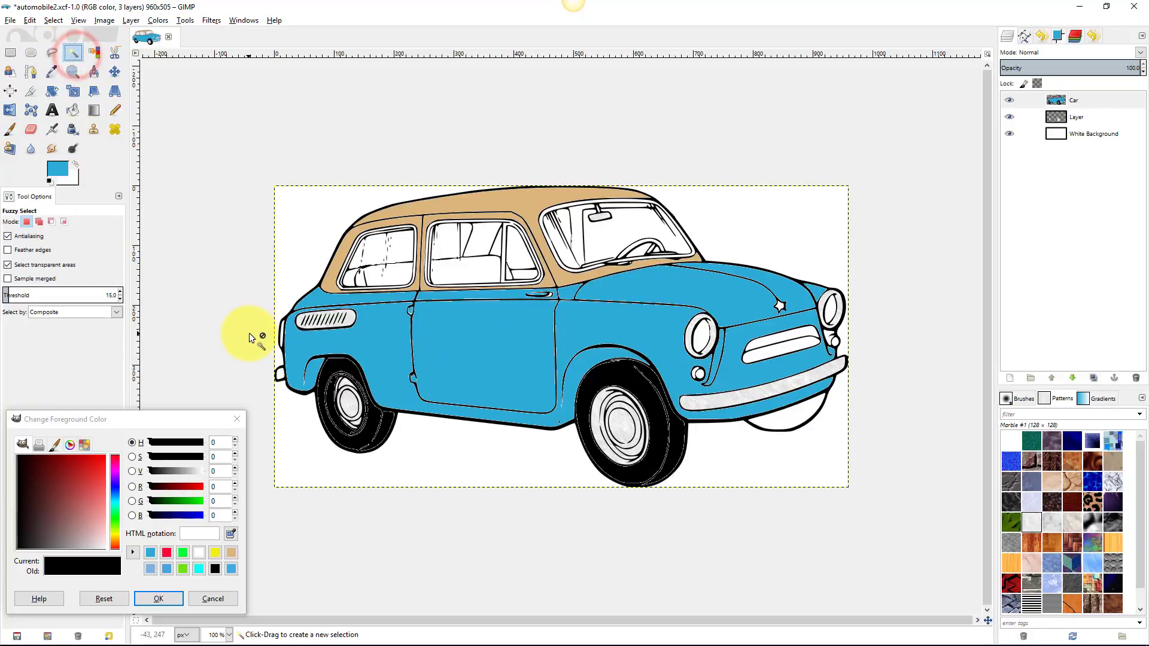
ctrl+scroll(278, 332, up, 6)
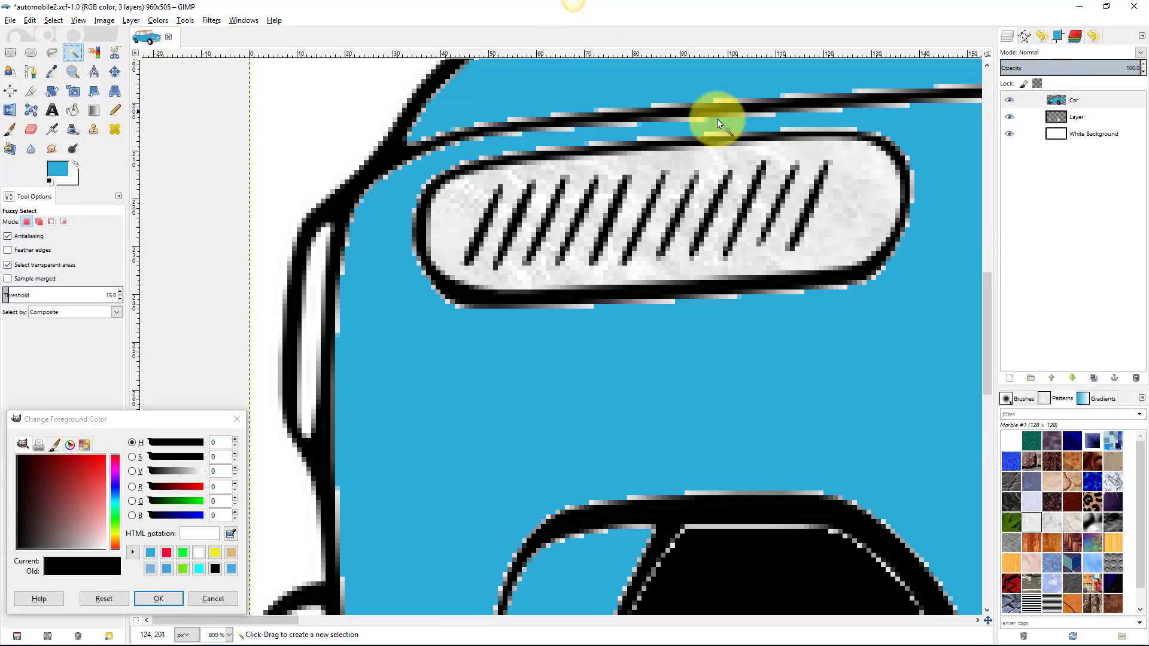
click(312, 332)
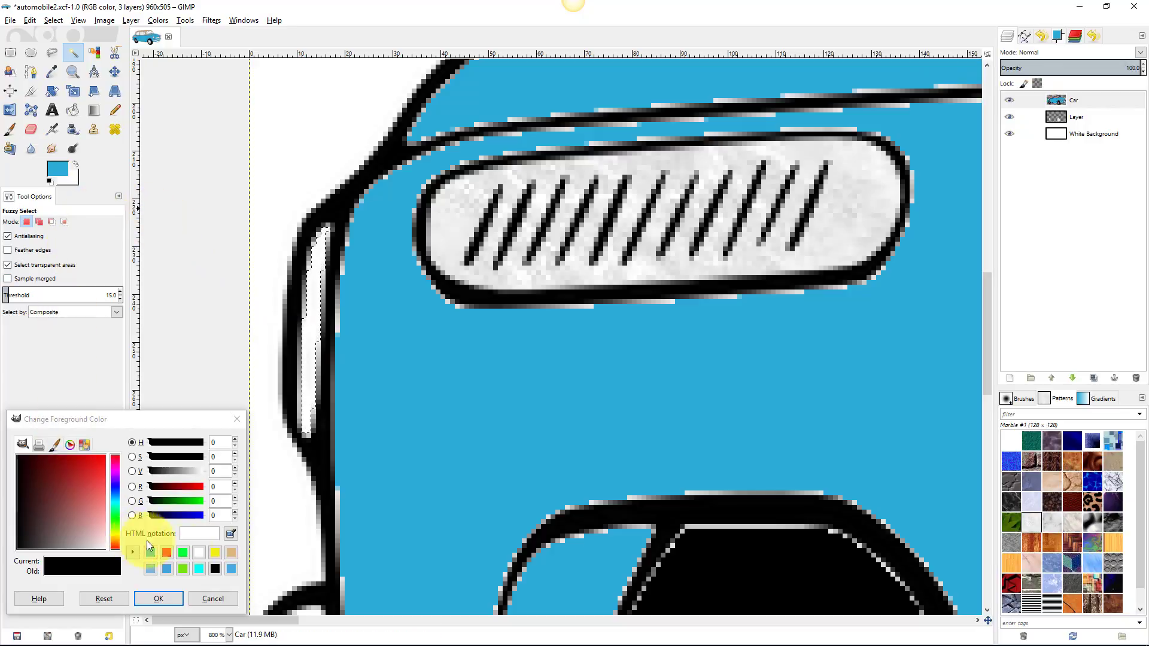
- Paint the selected taillight area red (ff0037) with the Paintbrush, and clear the selection
click(167, 553)
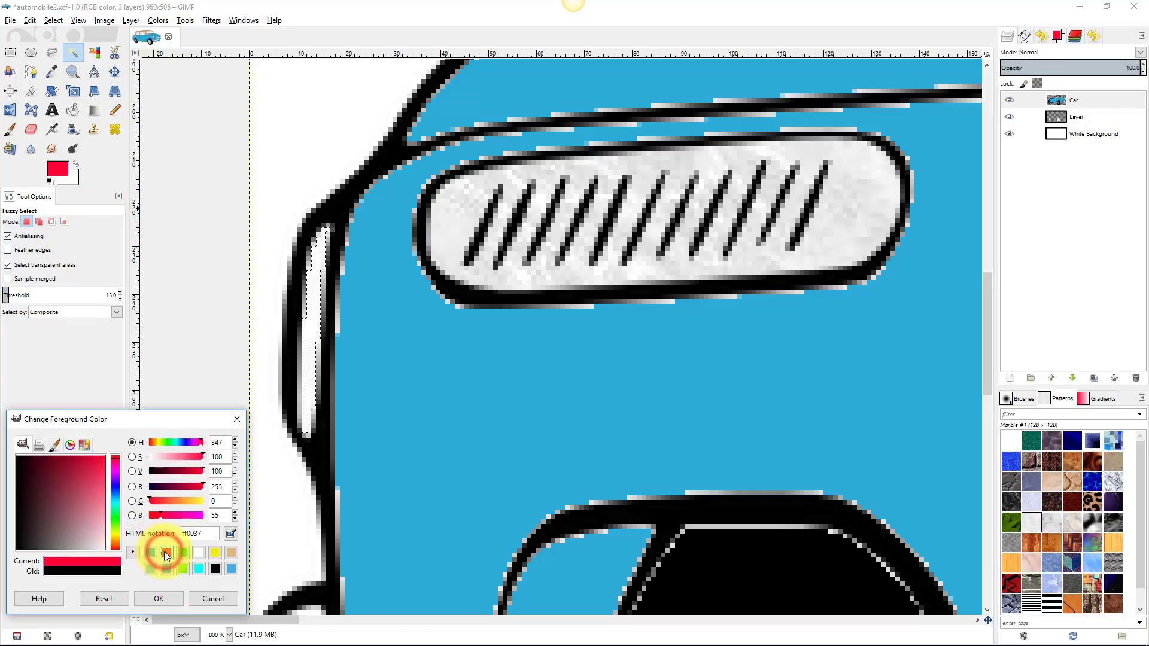
click(13, 130)
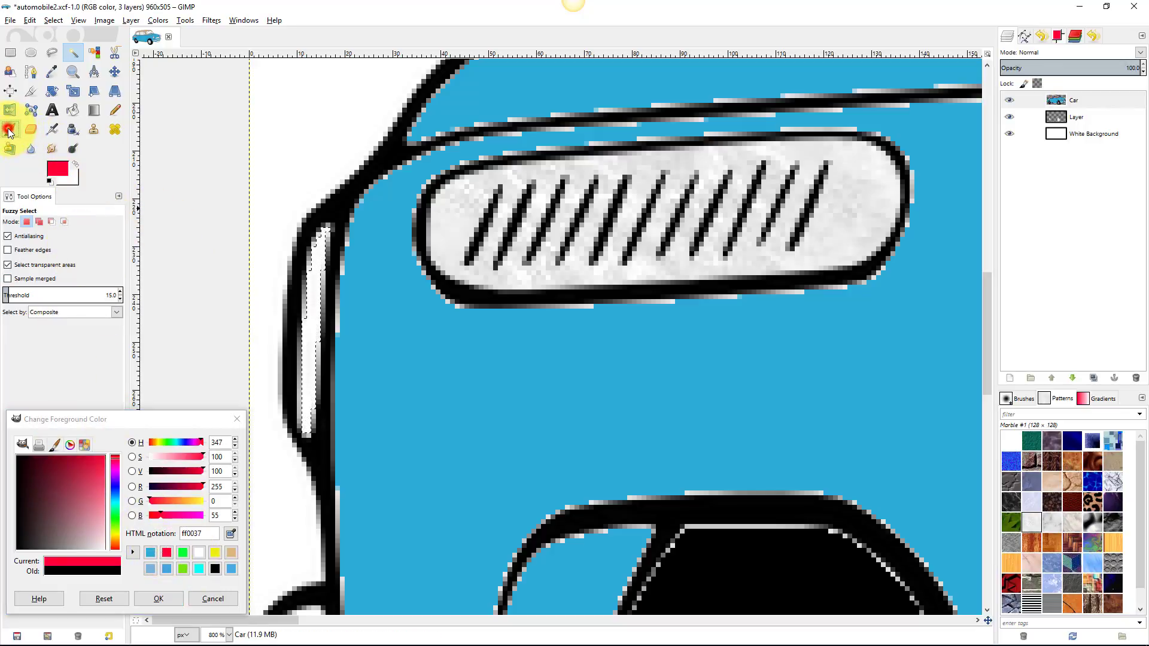
mouse_move(311, 238)
mouse_down()
mouse_move(301, 416)
mouse_move(332, 251)
mouse_move(297, 283)
mouse_move(325, 269)
mouse_move(309, 274)
mouse_move(322, 334)
mouse_move(311, 407)
mouse_move(317, 358)
mouse_up()
drag(313, 280, 323, 227)
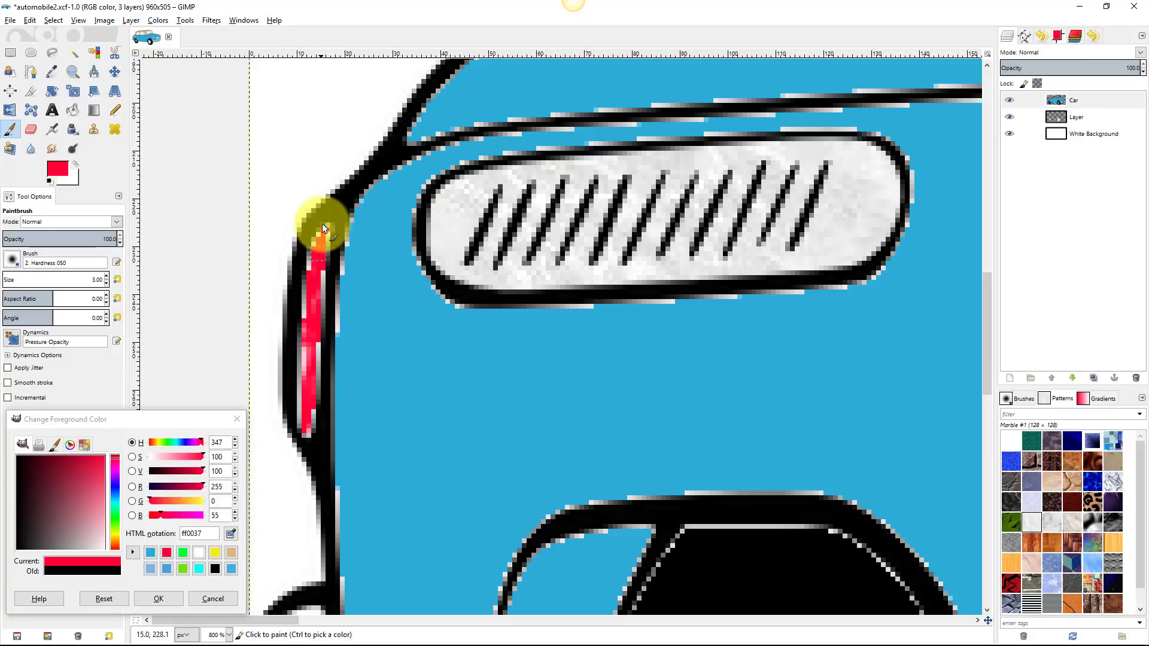
drag(317, 271, 317, 250)
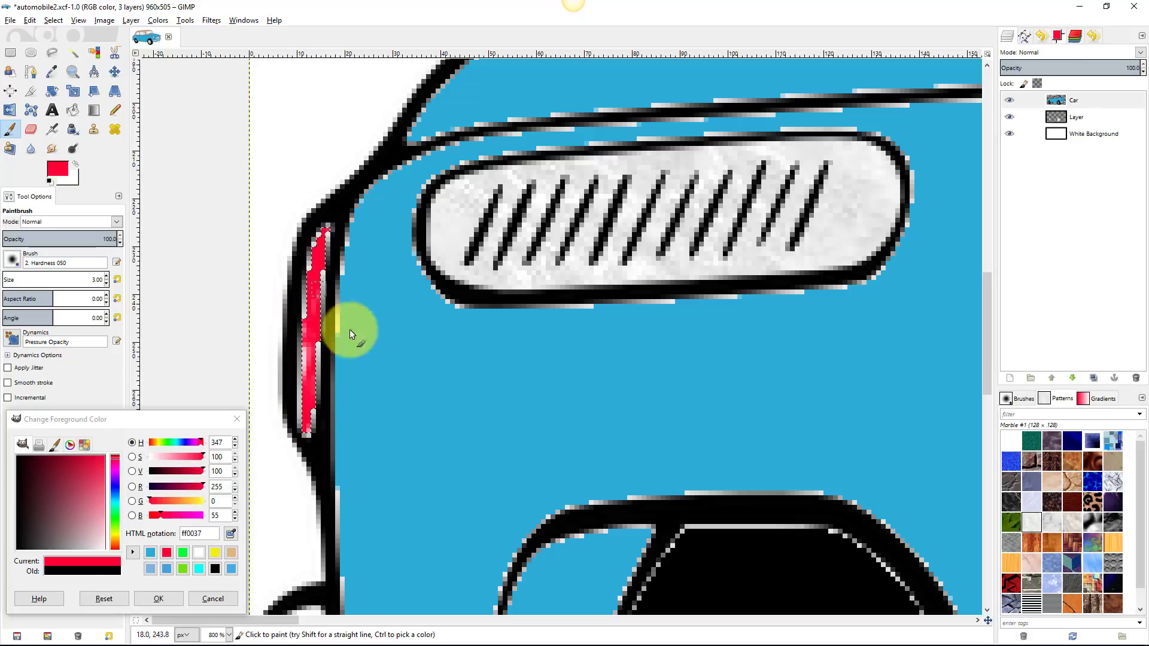
key(1)
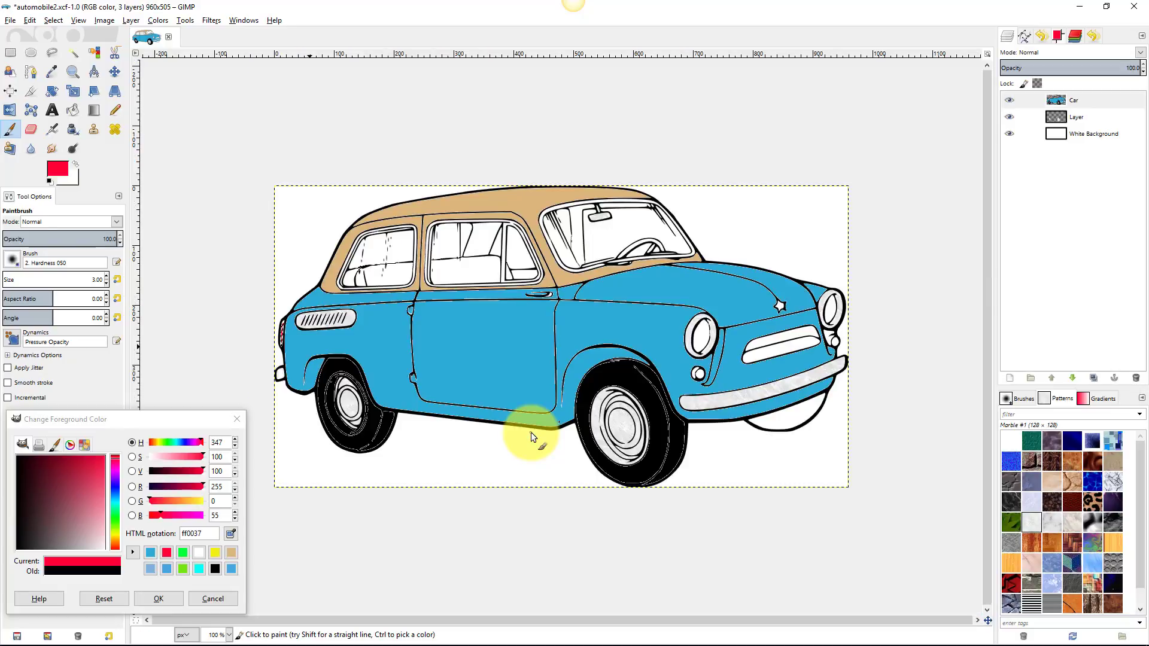
click(62, 20)
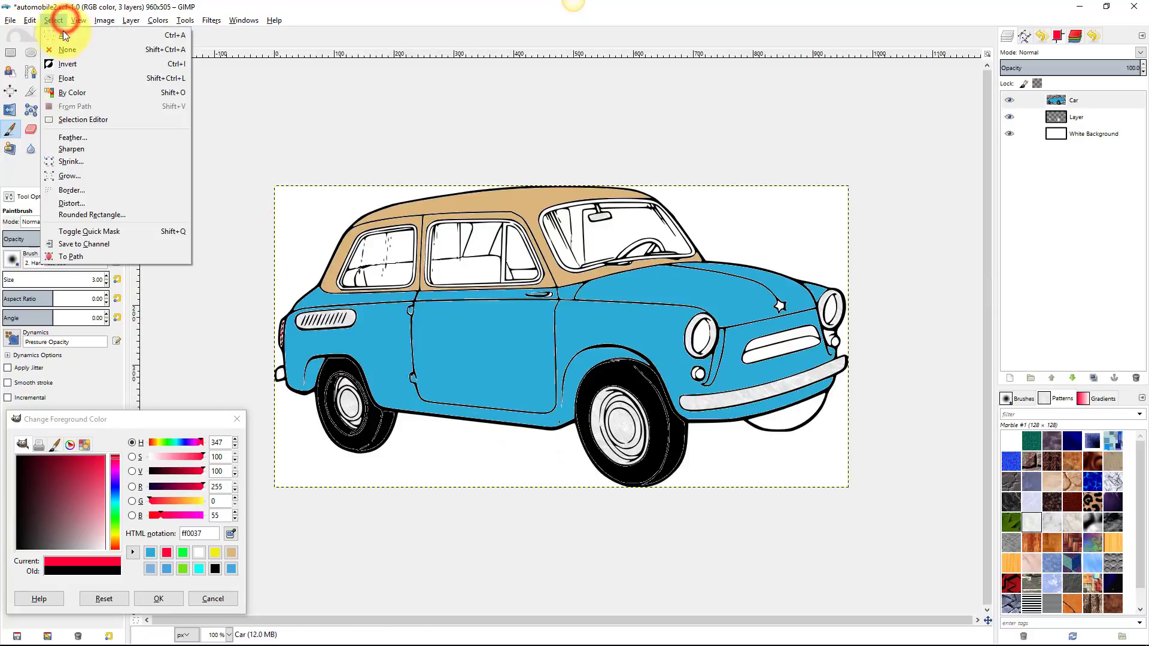
click(67, 48)
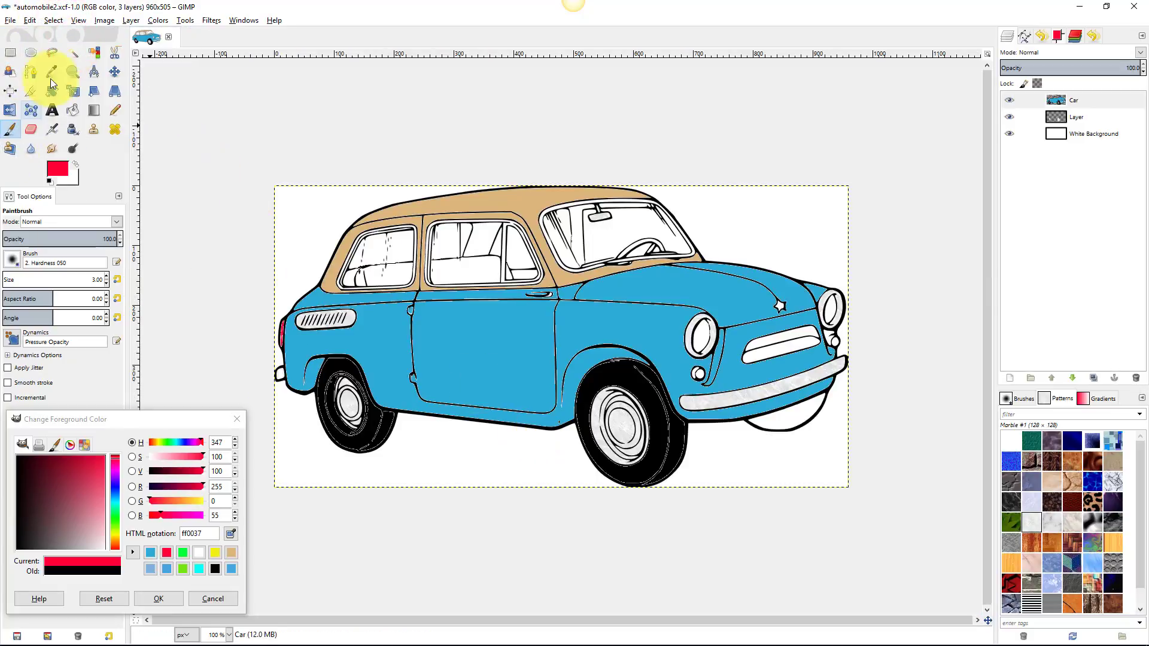
click(72, 53)
click(368, 266)
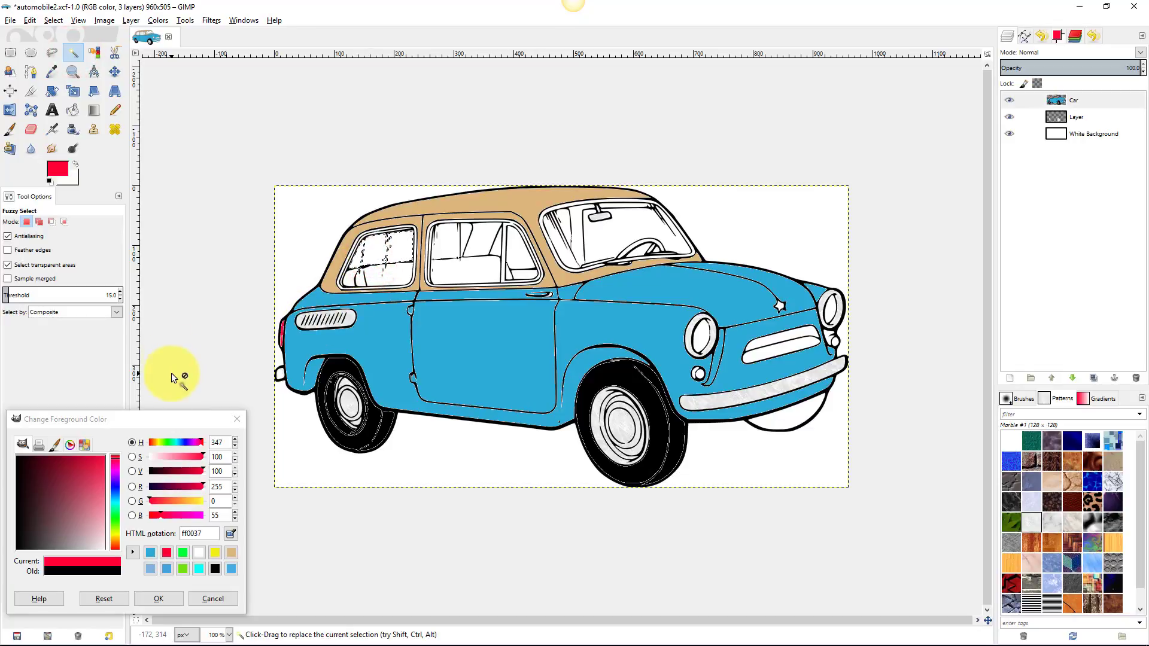
click(317, 114)
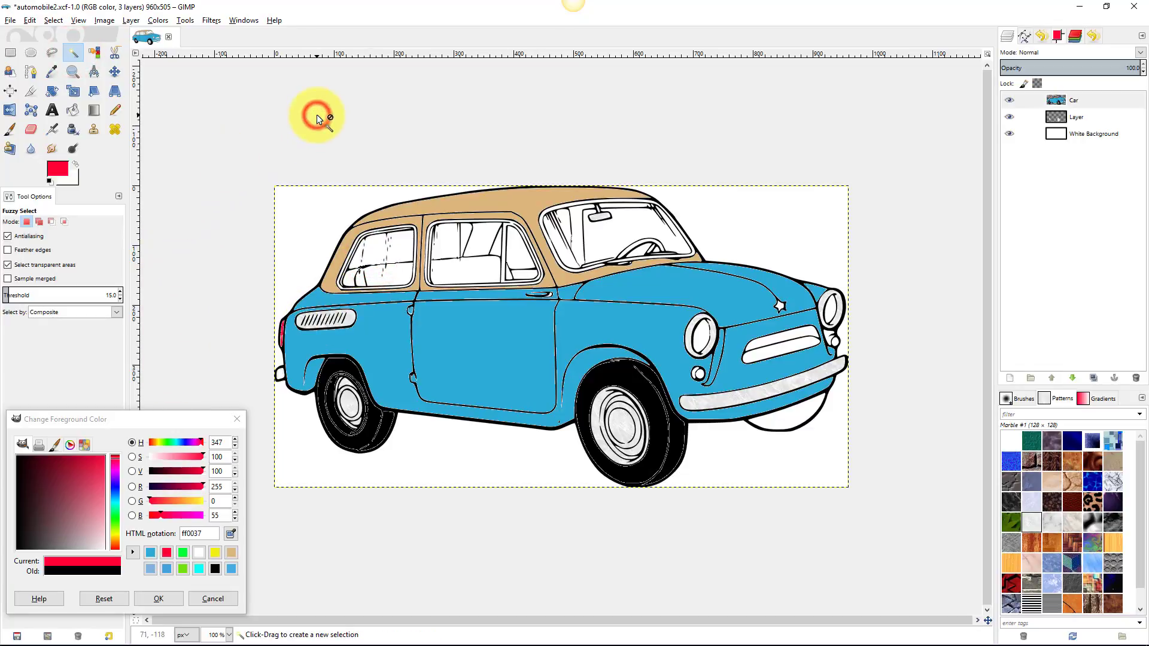
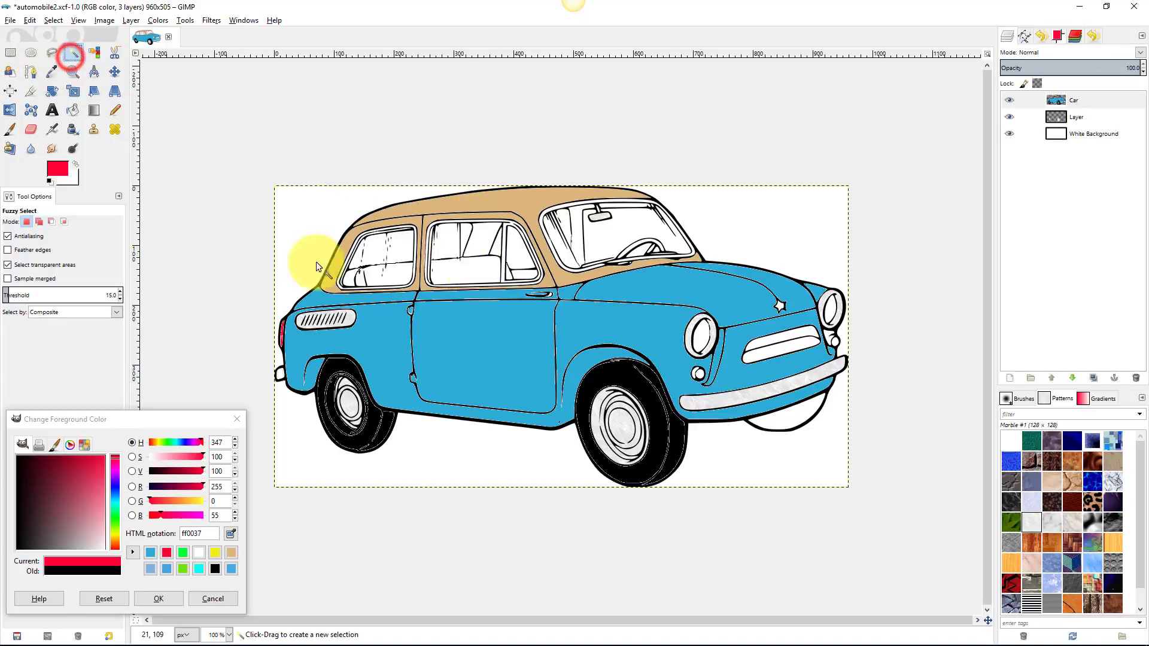
- Fuzzy-select the white seat areas seen through the door window, its small vent window and the rear side window as one combined selection
click(480, 270)
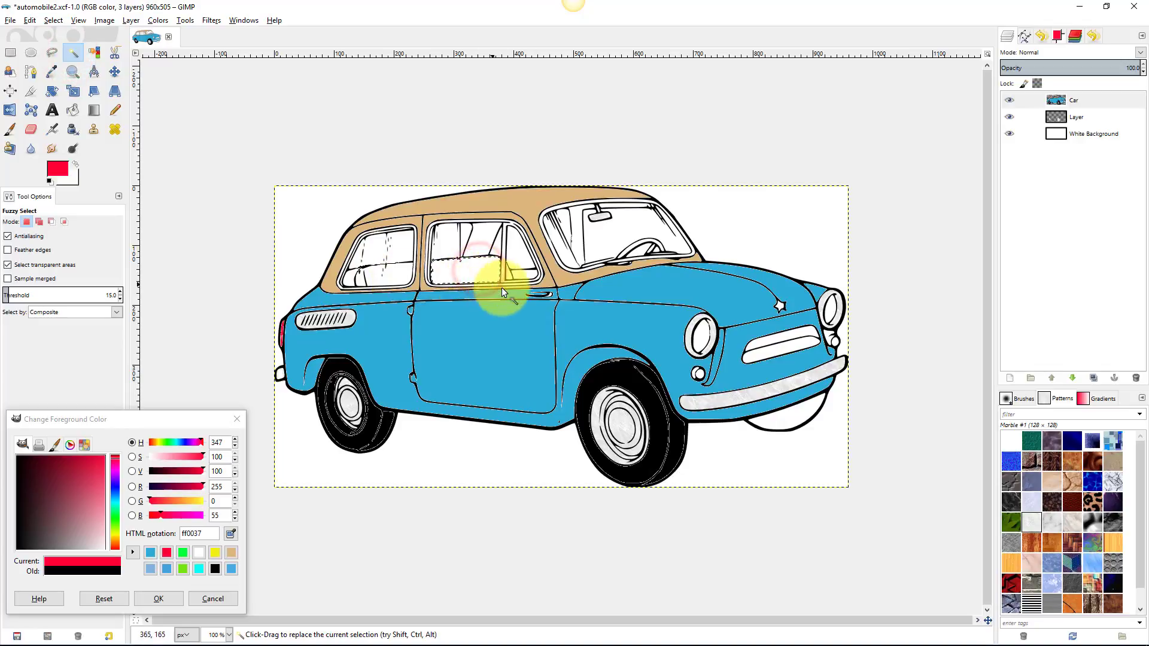
key(ctrl)
scroll(484, 271, up, 3)
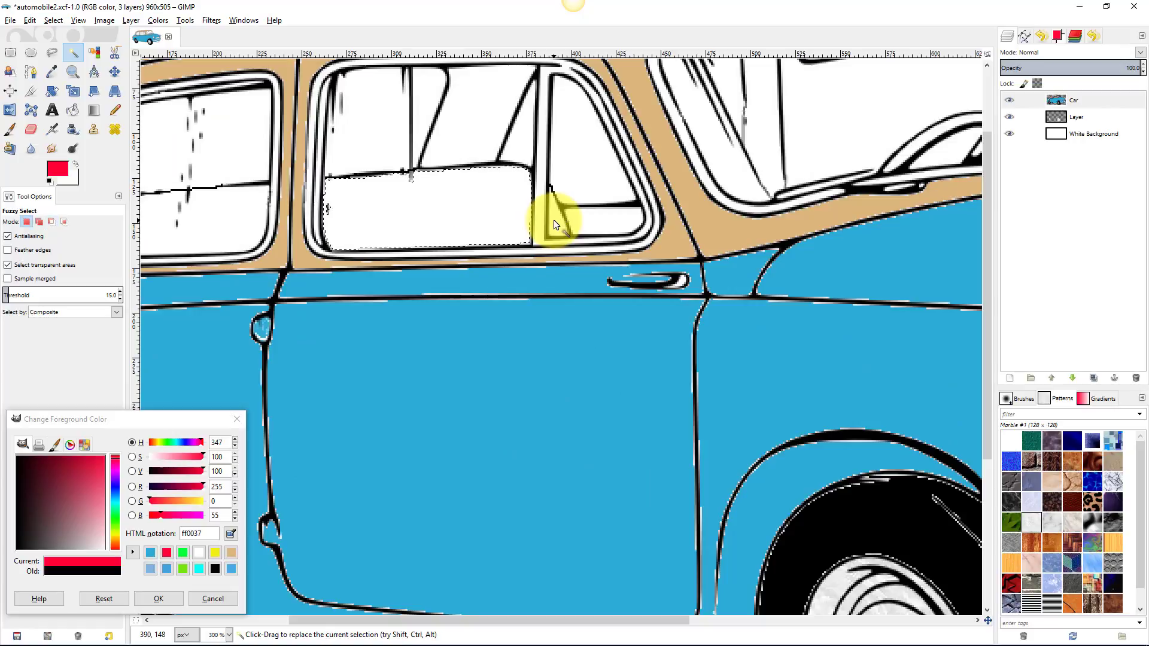
click(554, 221)
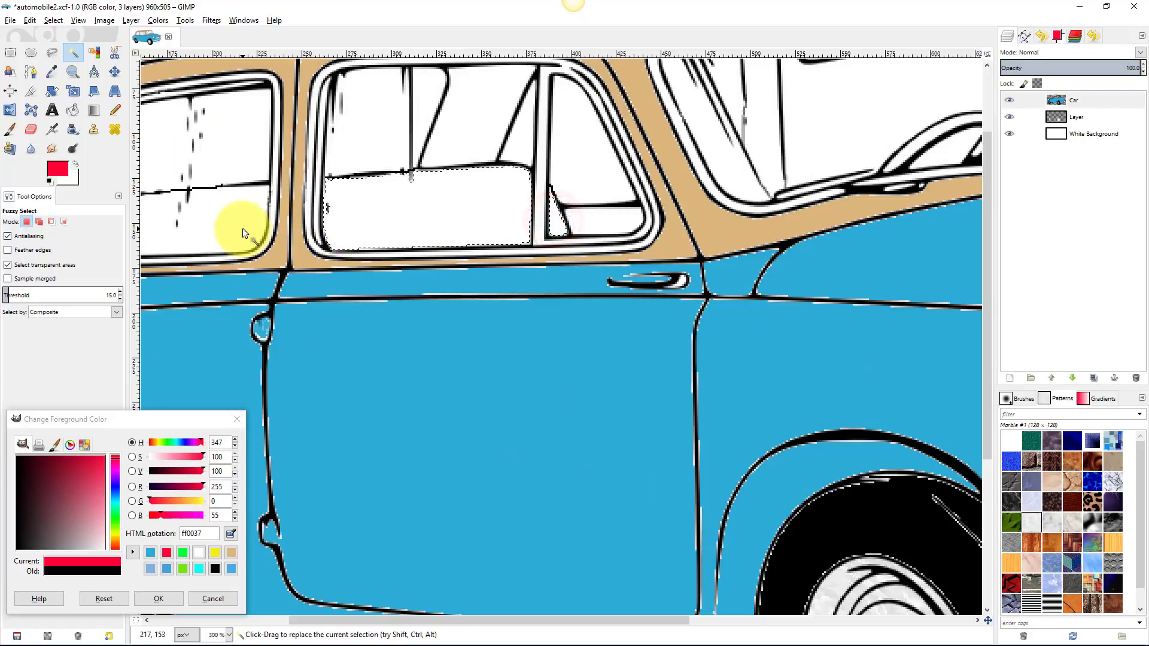
key(shift)
shift+click(195, 220)
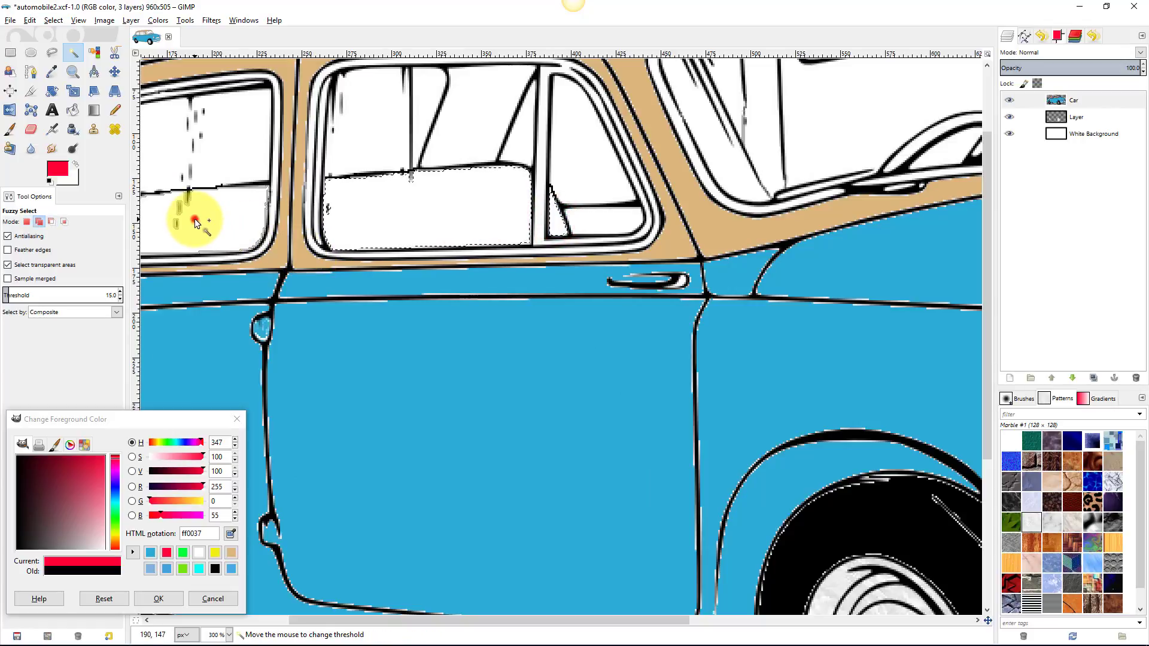
drag(222, 249, 317, 237)
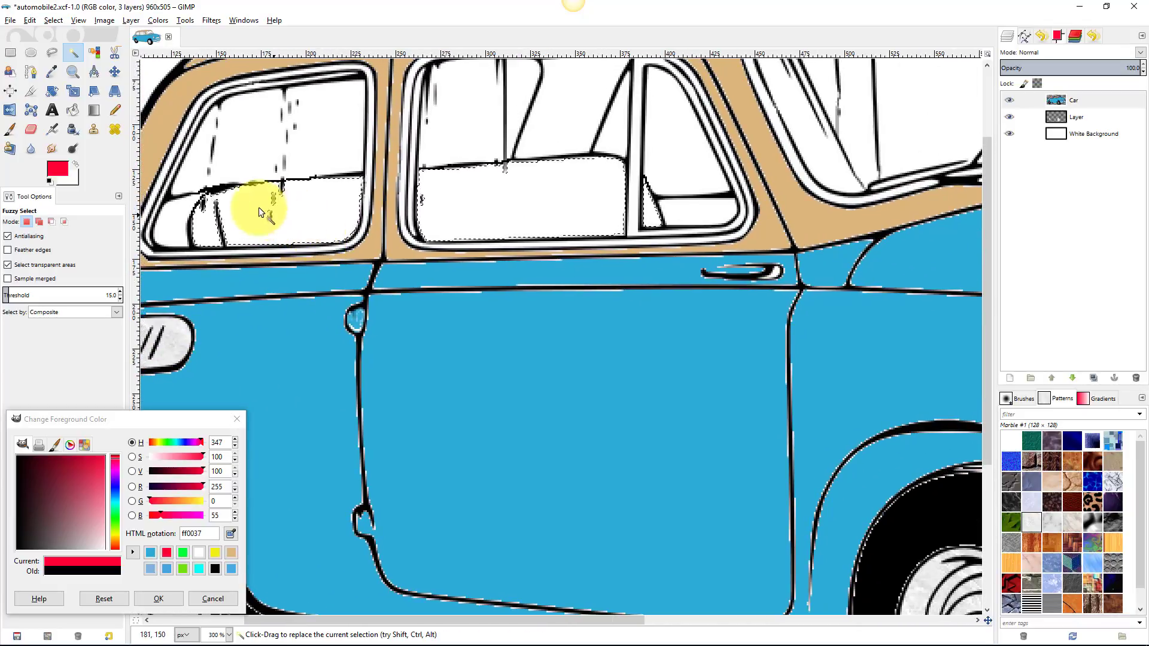
- Bucket-fill the selected seat areas in the rear side, door and vent windows with the Parque #1 pattern
click(72, 111)
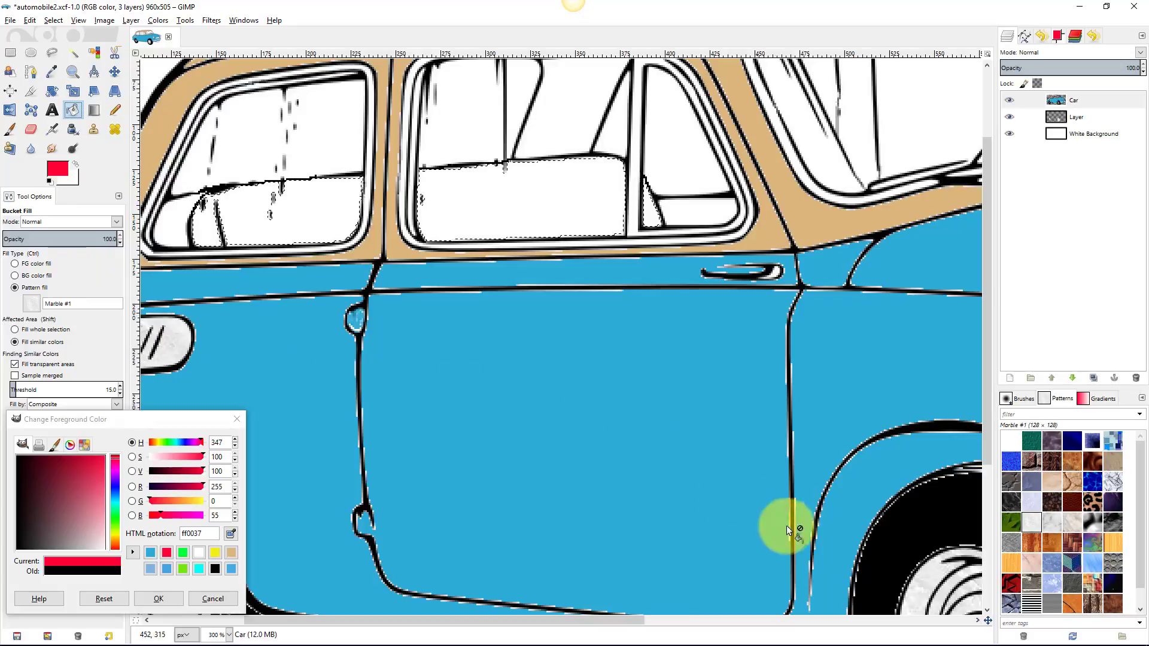
click(1030, 541)
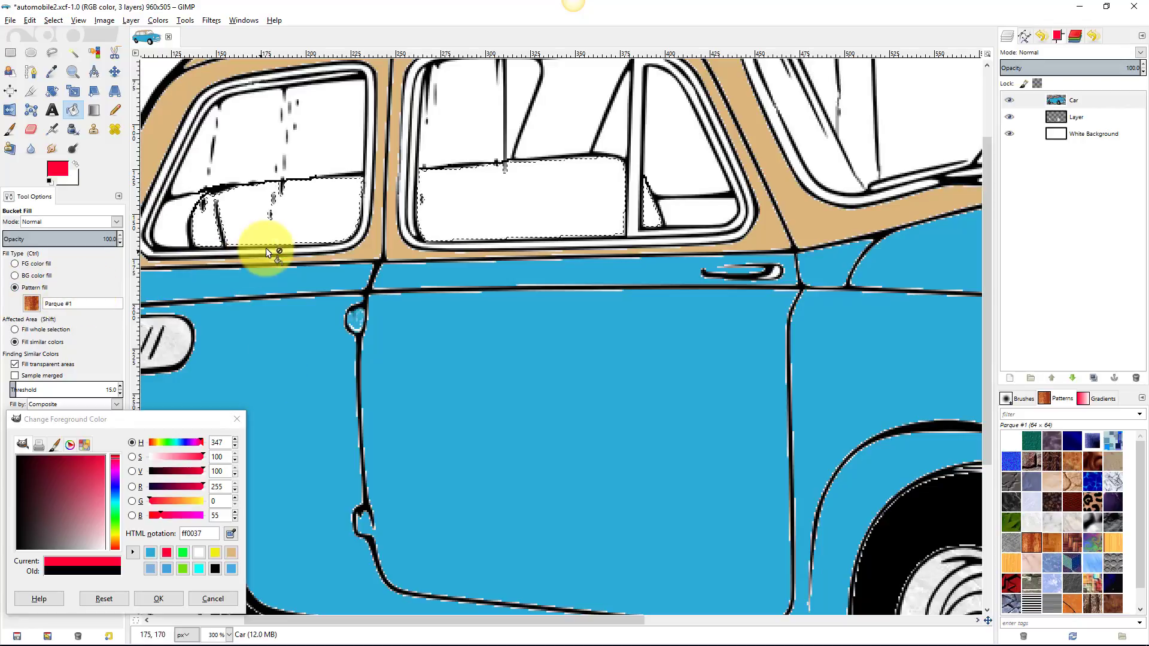
click(307, 196)
click(480, 199)
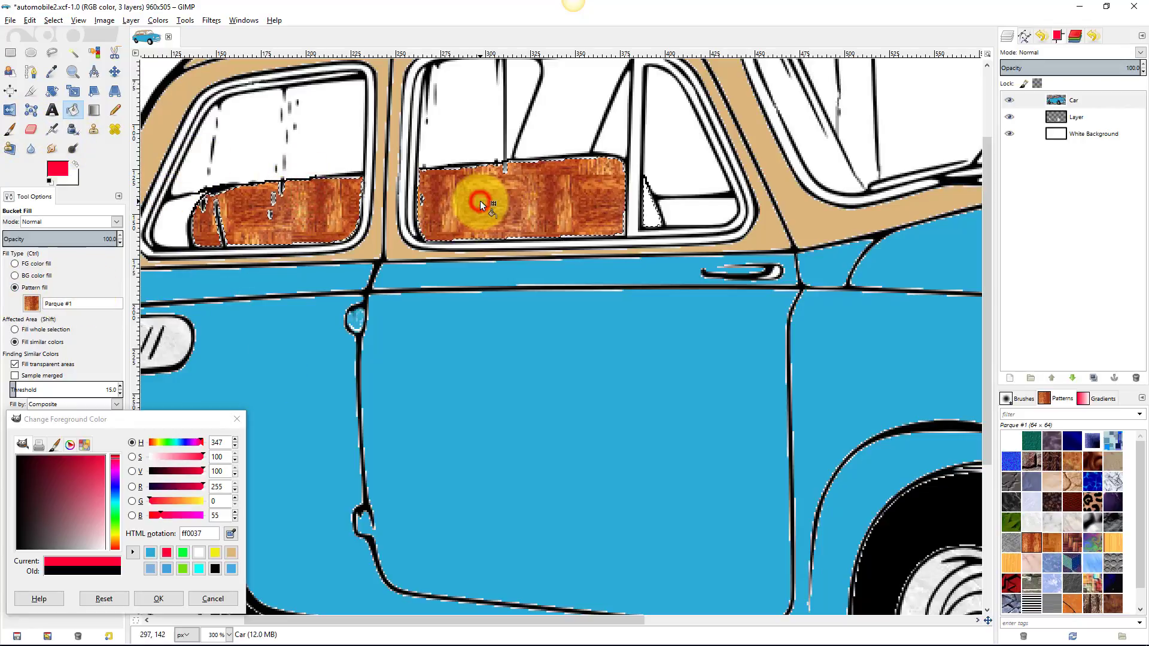
click(649, 213)
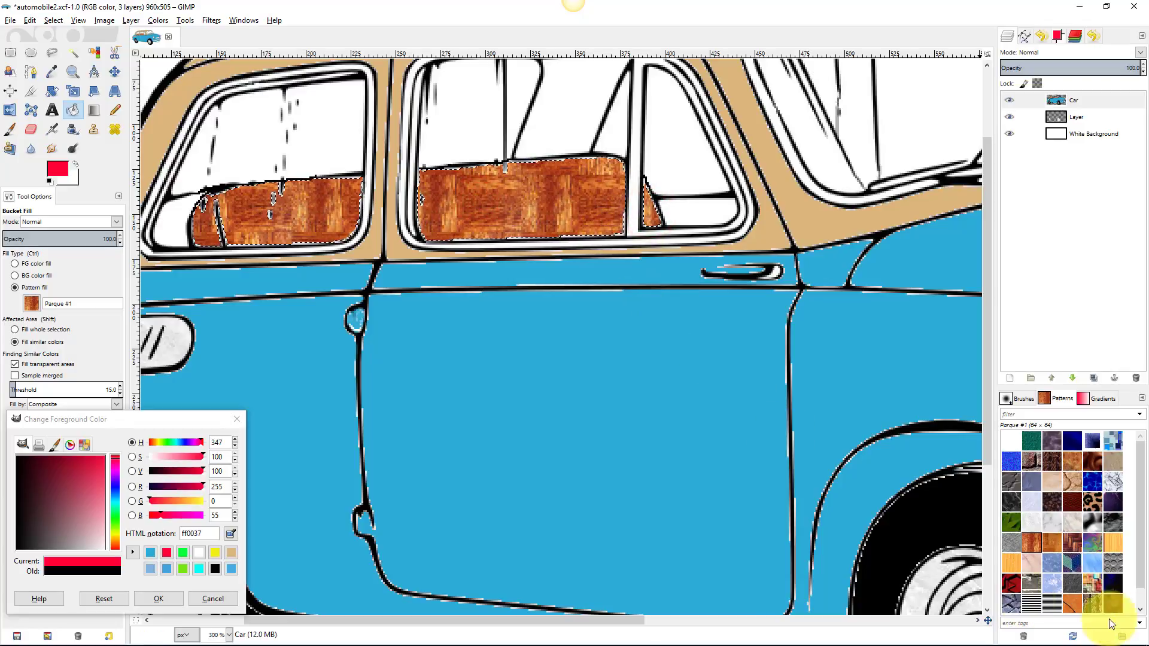
- Fuzzy-select the small white area in the rear corner of the rear side window and set the foreground color to grey 9b8c8f
scroll(482, 210, down, 5)
scroll(487, 198, down, 3)
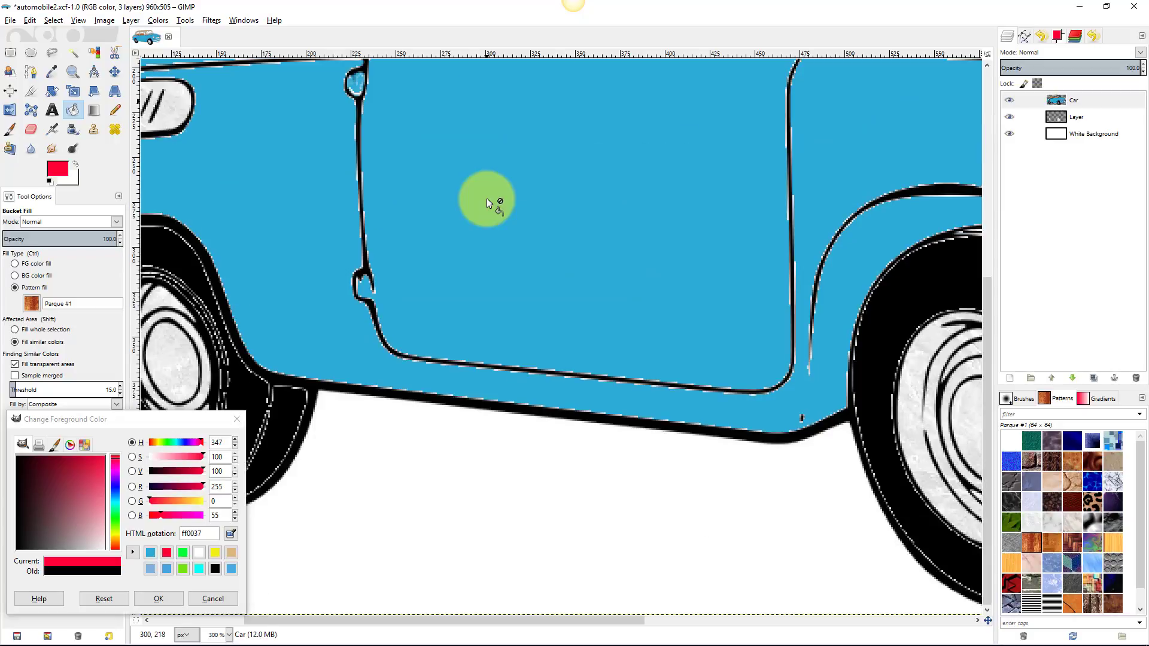
scroll(486, 199, up, 12)
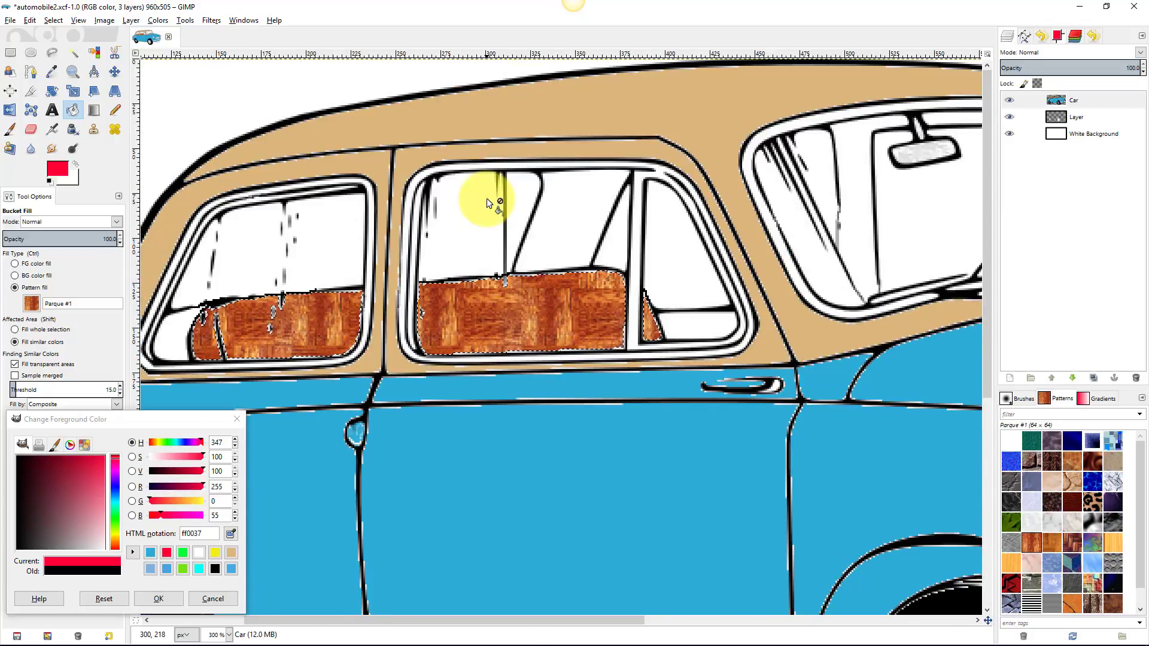
scroll(487, 199, down, 2)
scroll(486, 199, down, 1)
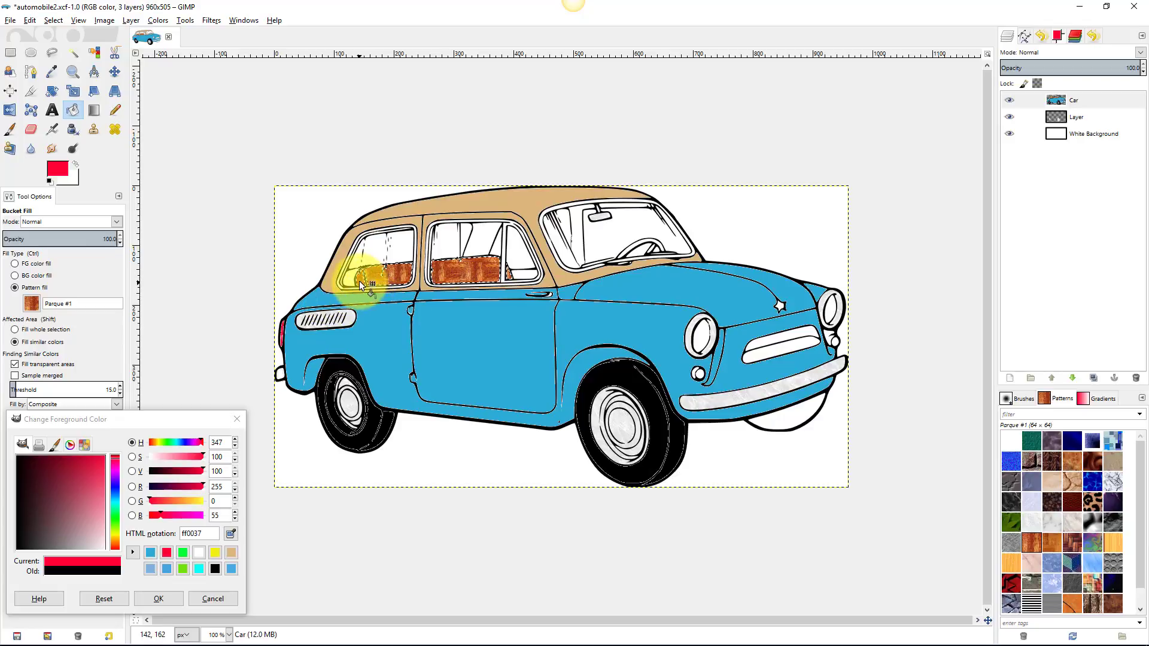
click(78, 55)
click(348, 278)
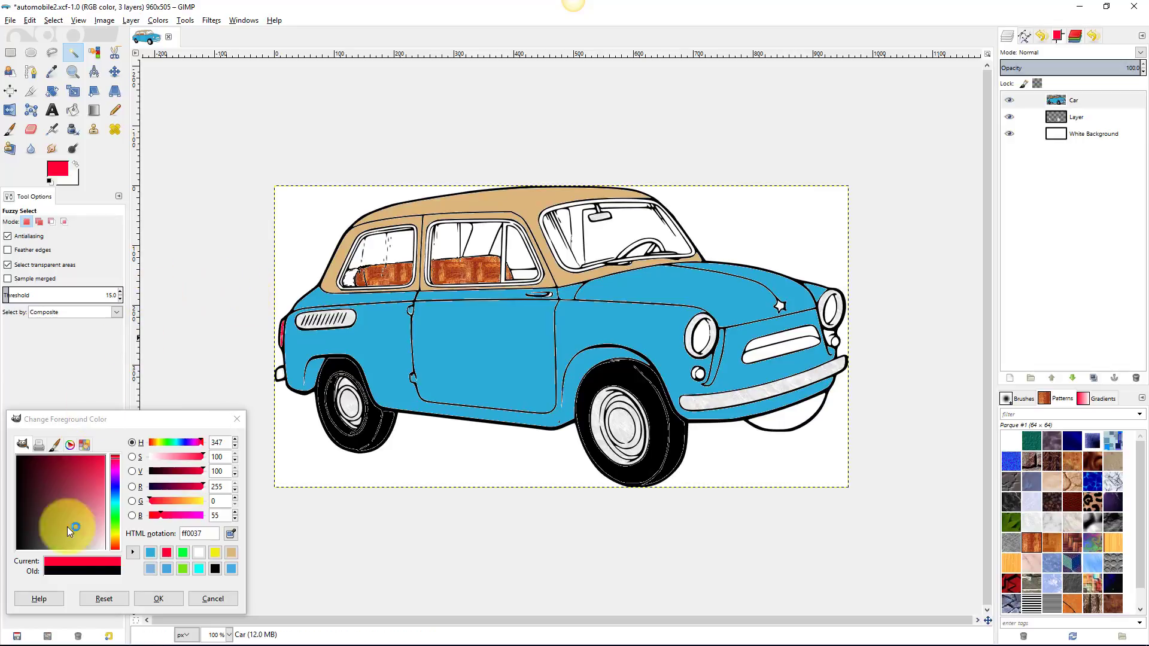
click(151, 599)
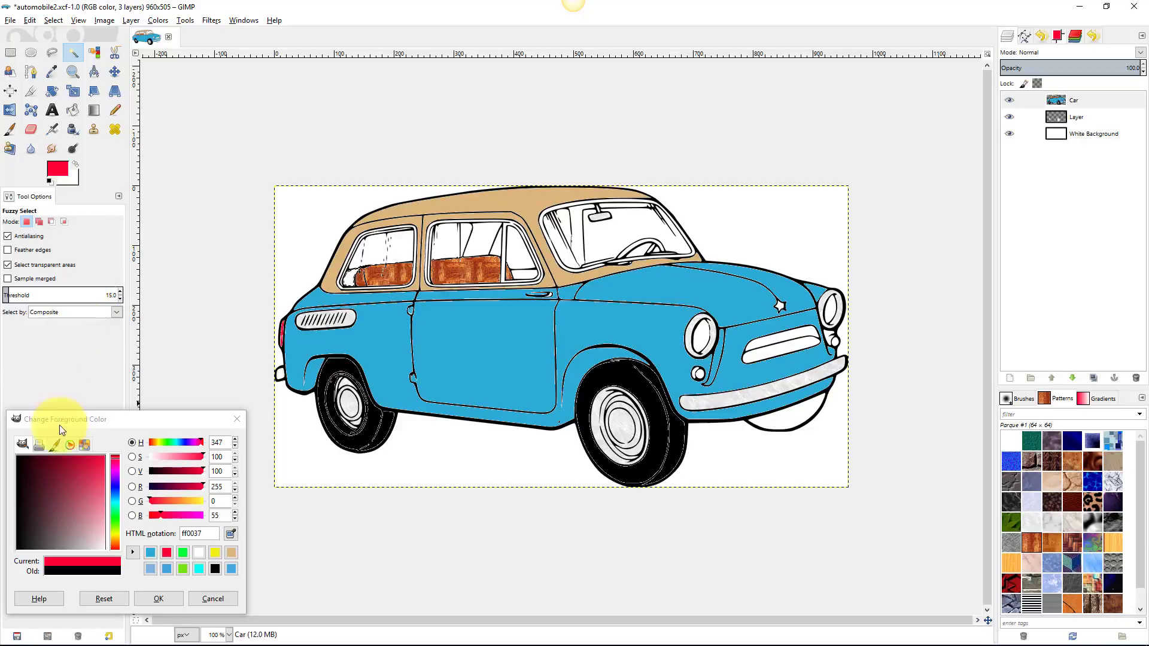
click(70, 541)
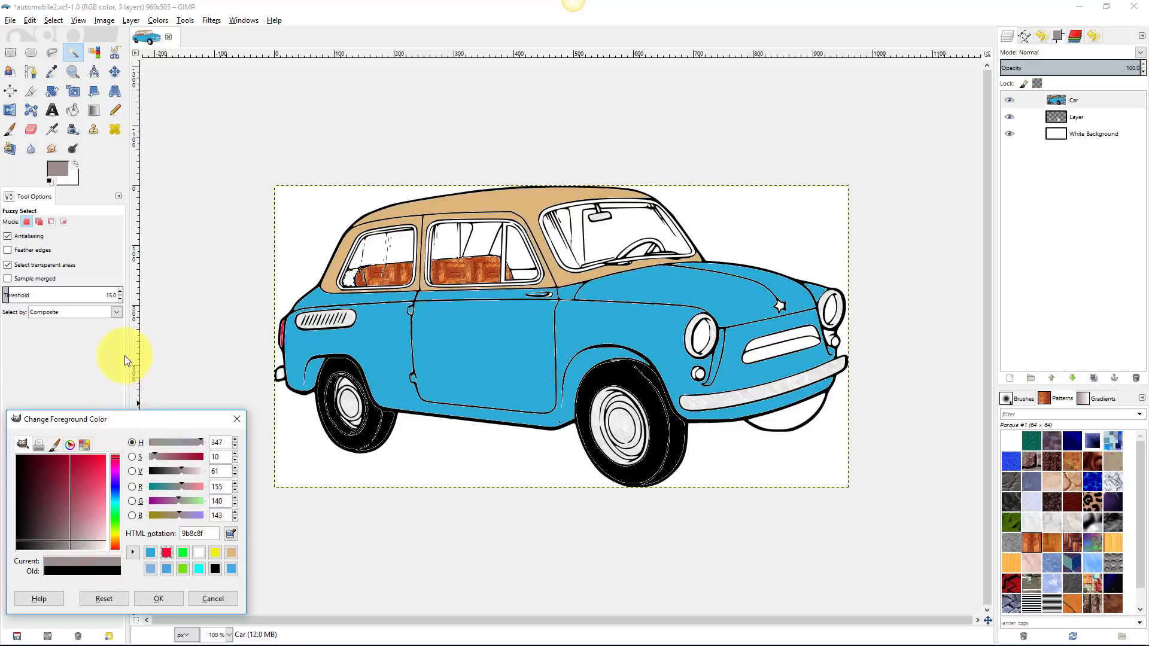
- Switch Bucket Fill to foreground color, undo the pattern fill in the rear side window's corner, and fill that corner with grey 9b8c8f
click(70, 109)
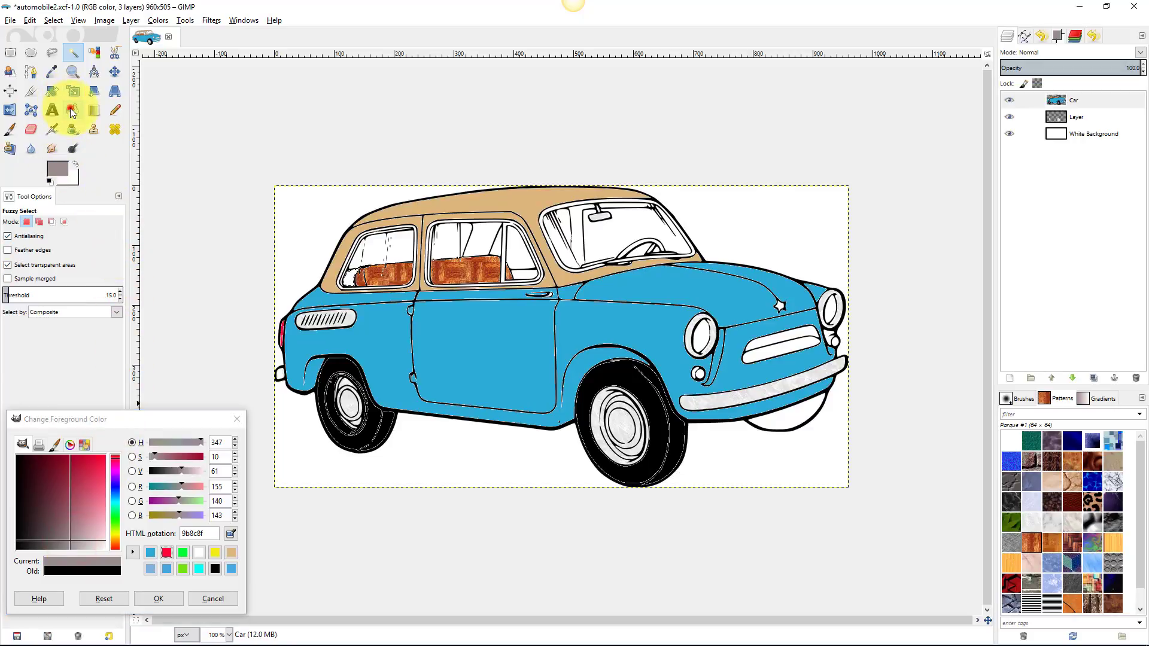
click(347, 279)
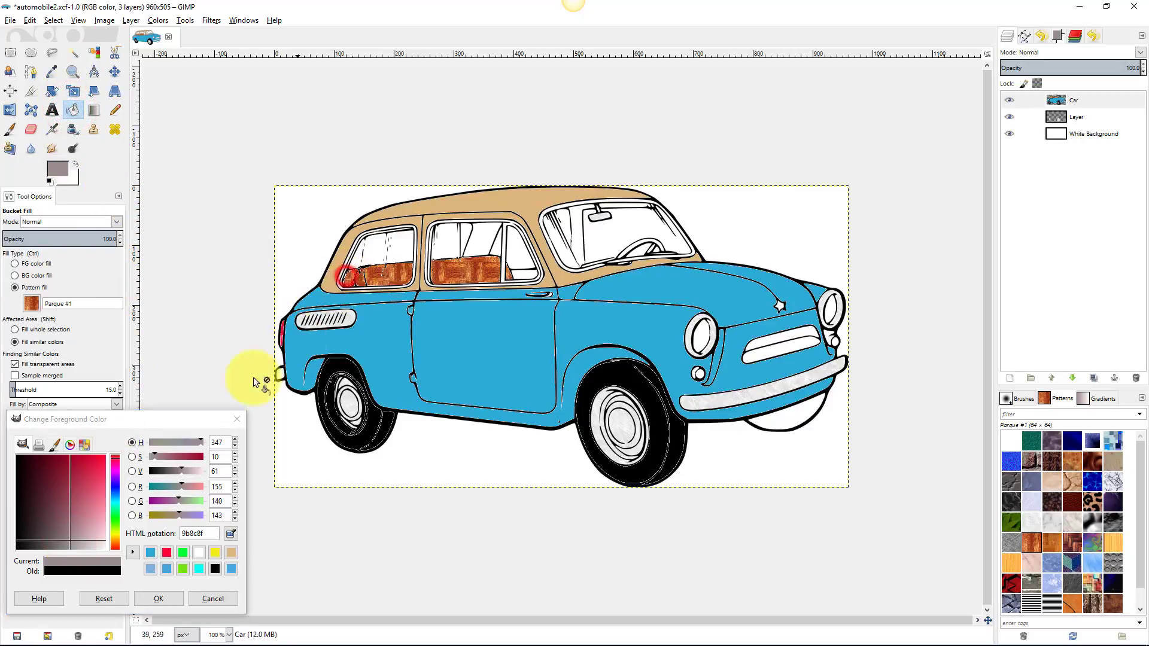
click(15, 263)
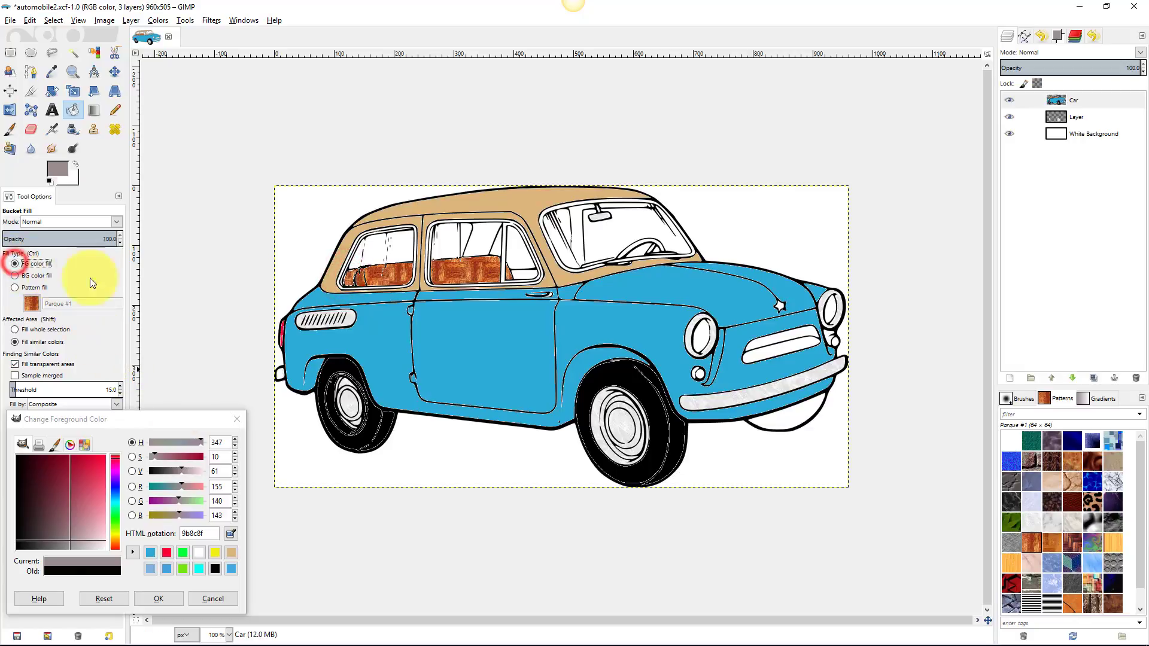
click(349, 280)
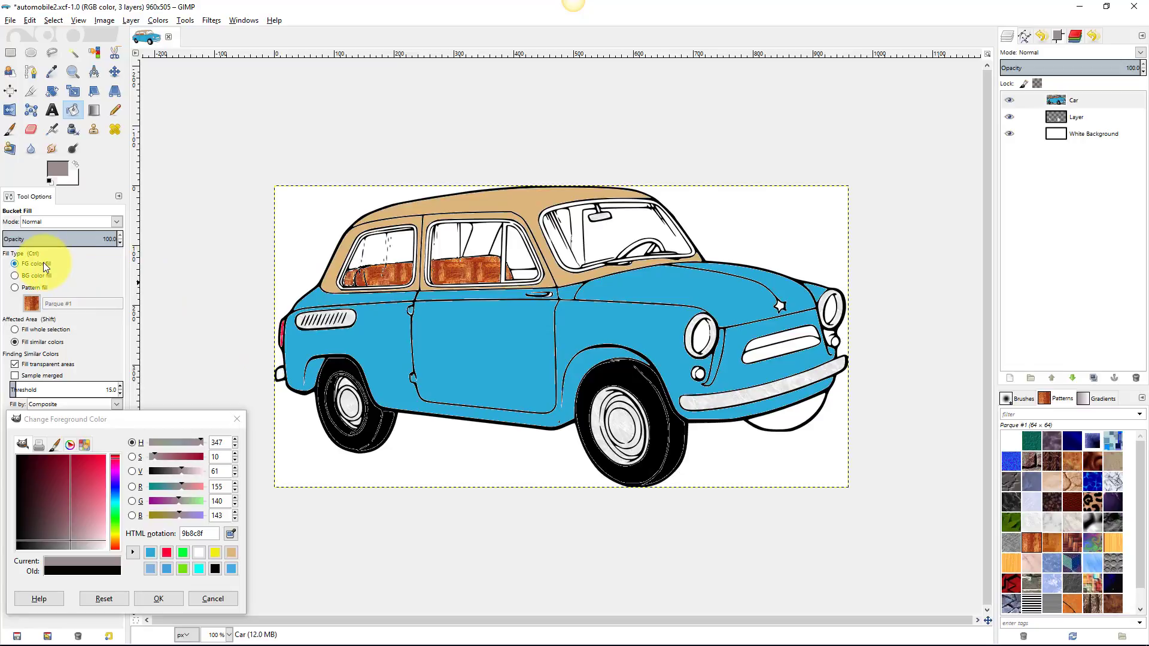
click(26, 264)
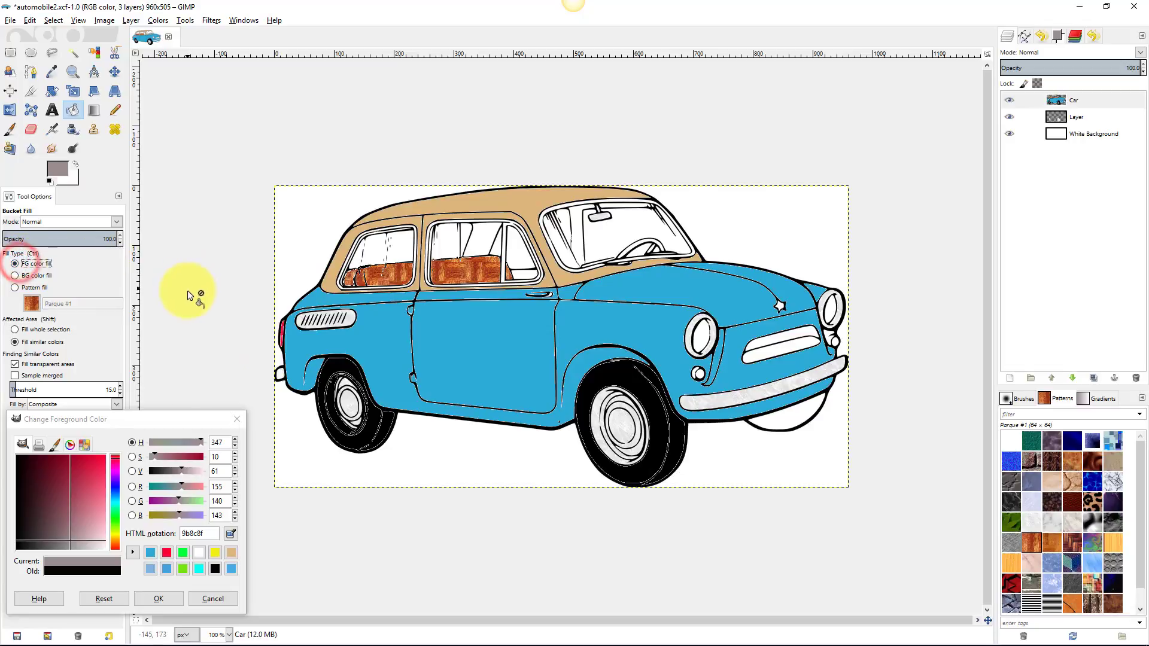
click(346, 280)
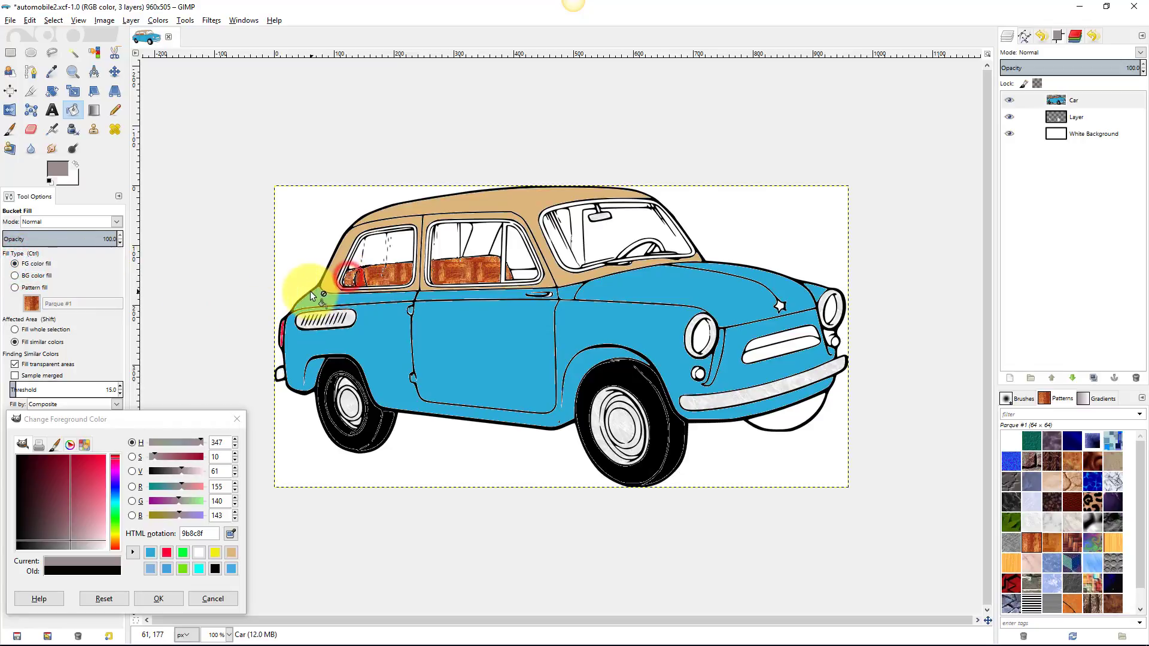
key(ctrl)
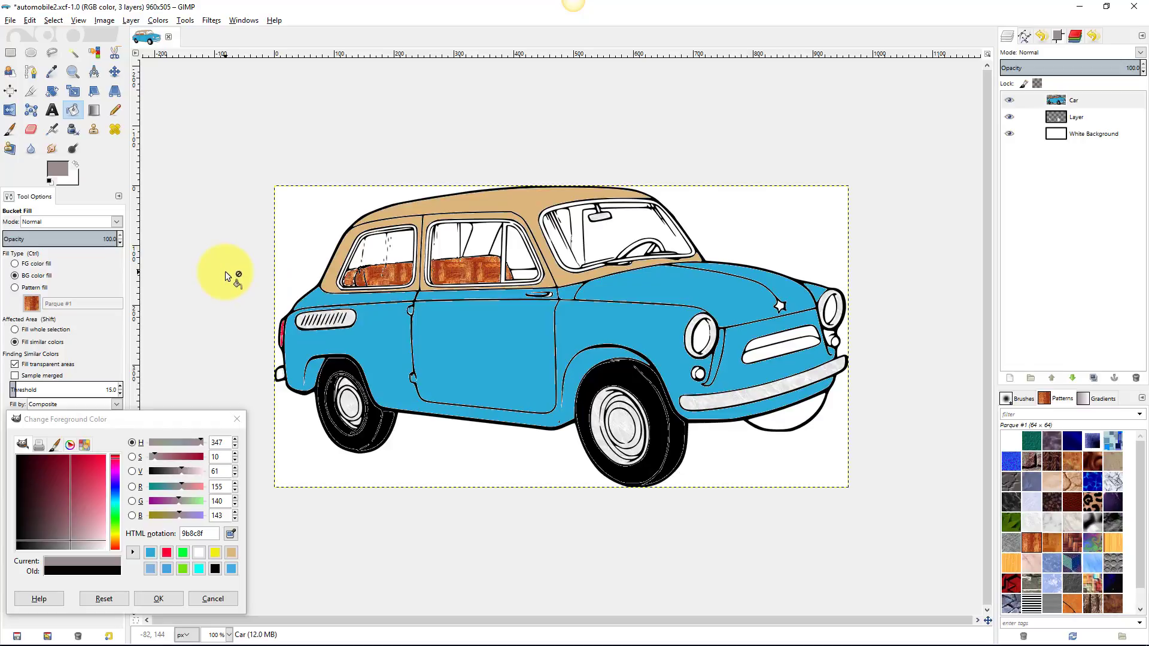
key(ctrl+z)
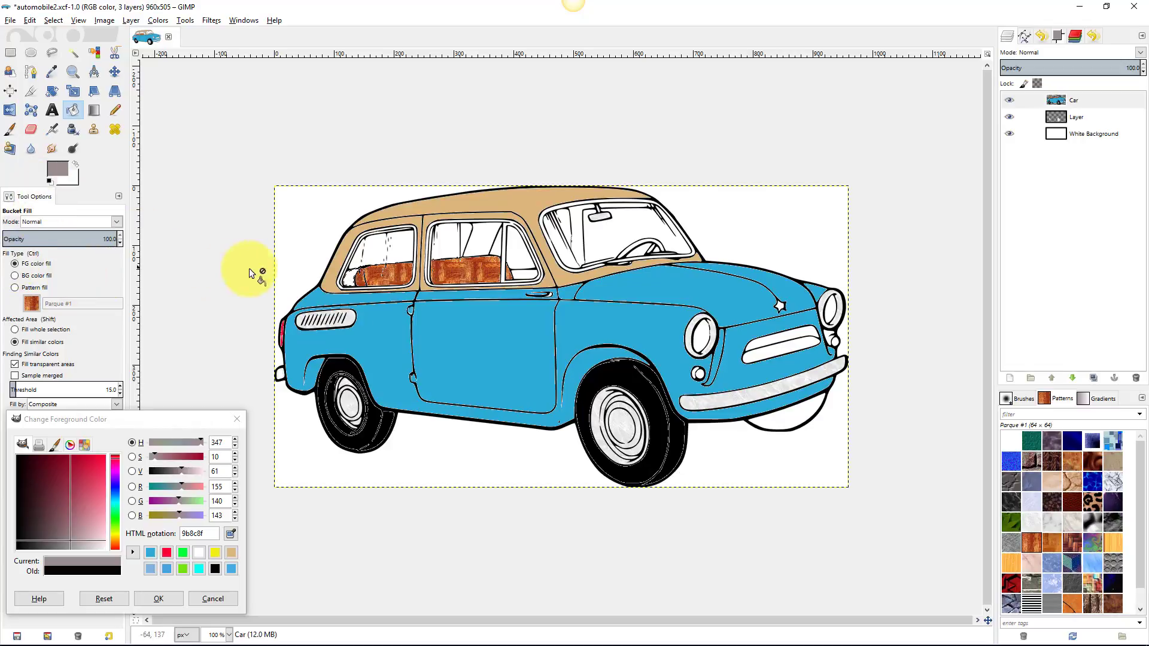
click(348, 277)
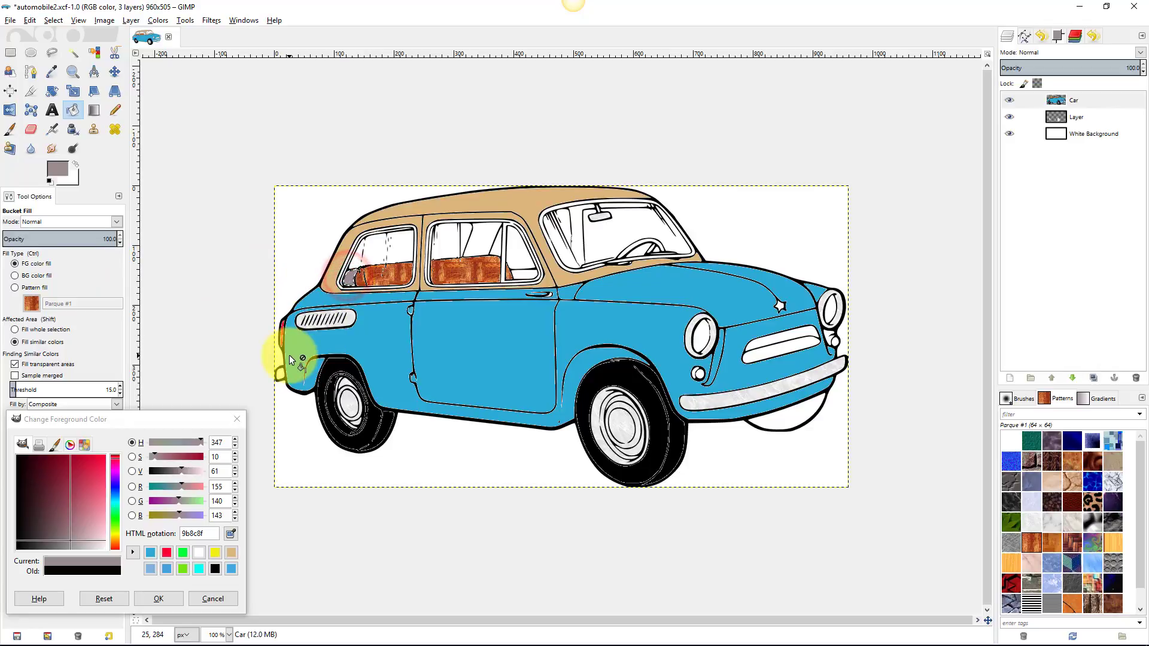
click(258, 138)
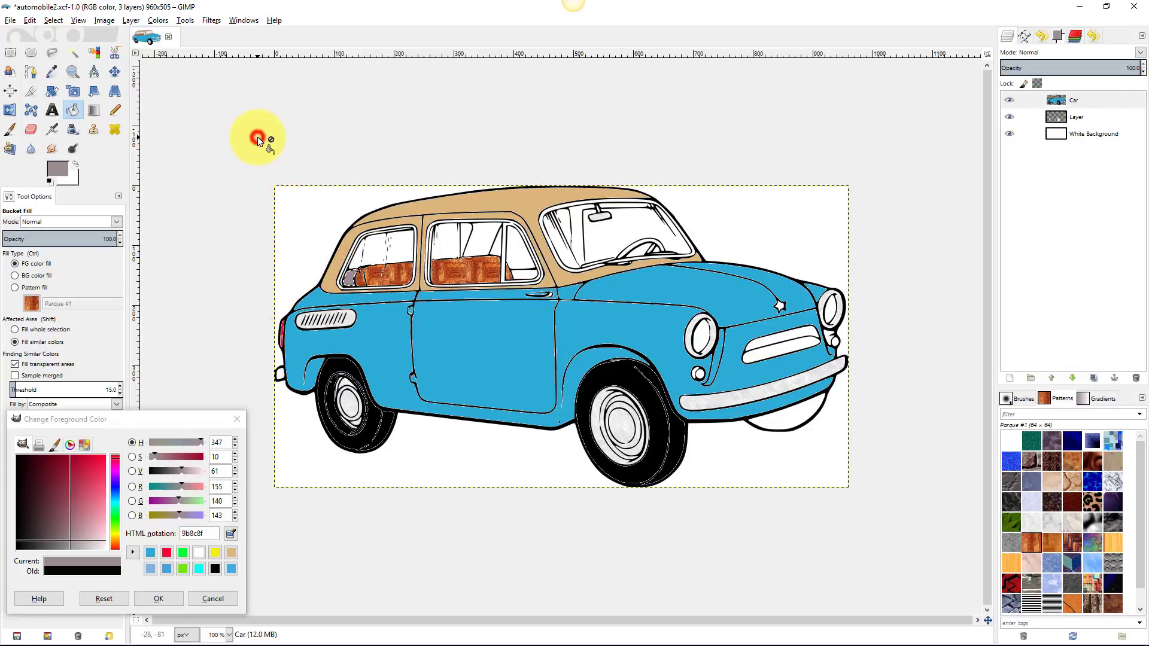
- Fuzzy-select the white interior trim areas seen through the door window, vent window and windshield as one combined selection
click(76, 54)
click(379, 160)
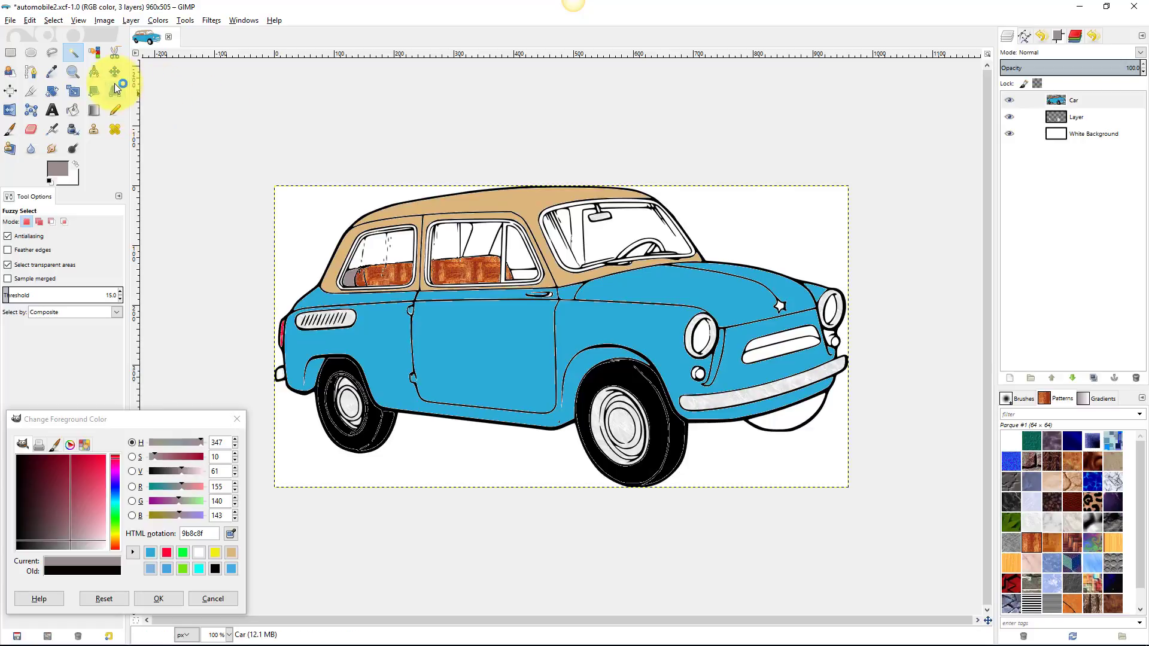
shift+click(486, 235)
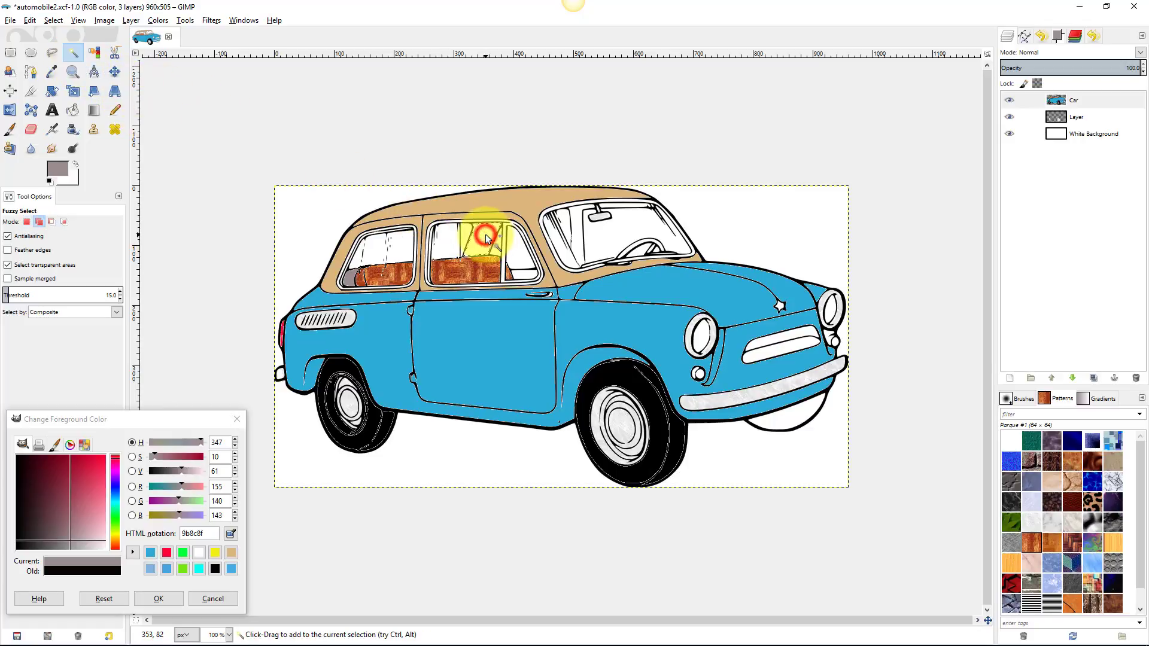
shift+click(576, 229)
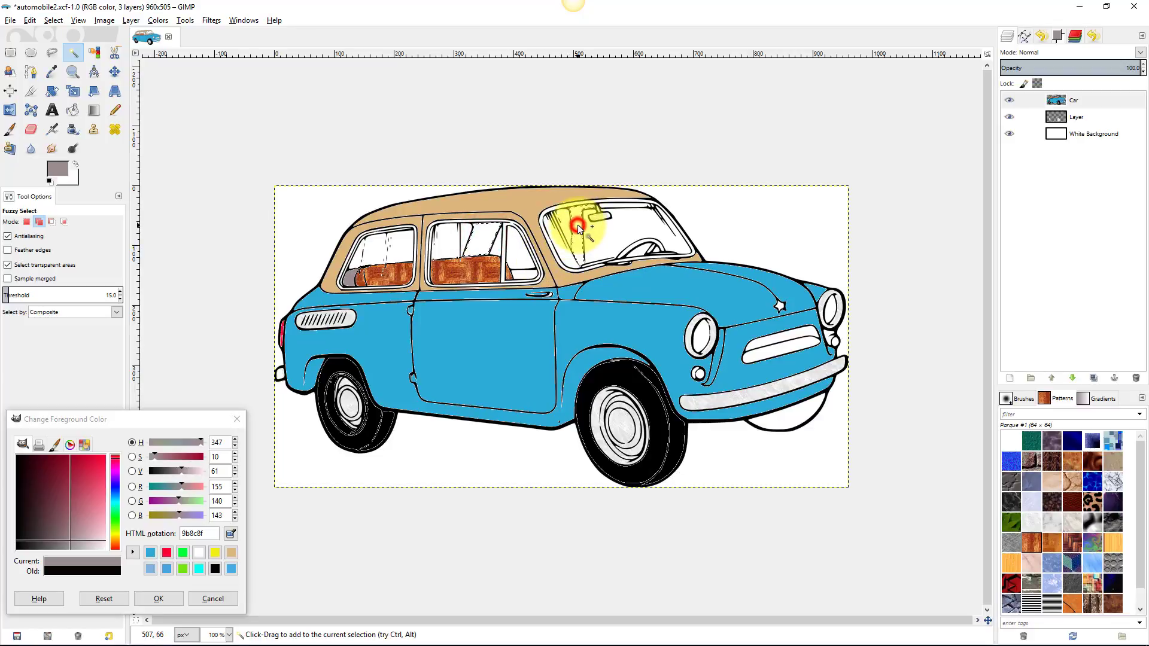
shift+click(616, 204)
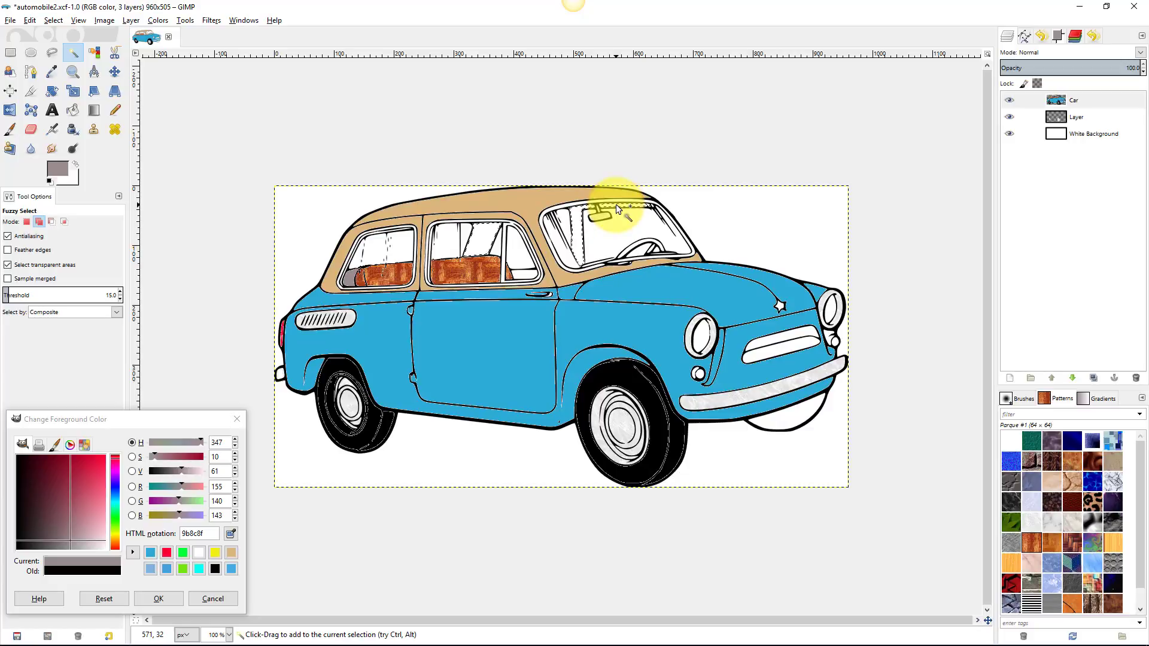
shift+click(547, 267)
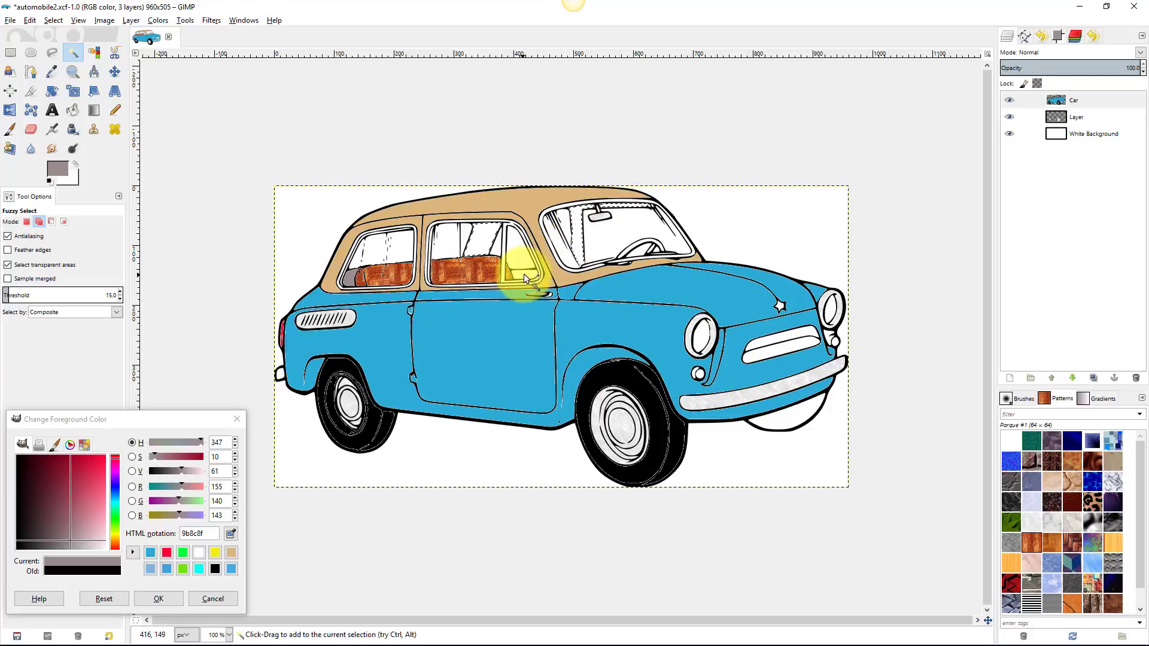
shift+click(455, 224)
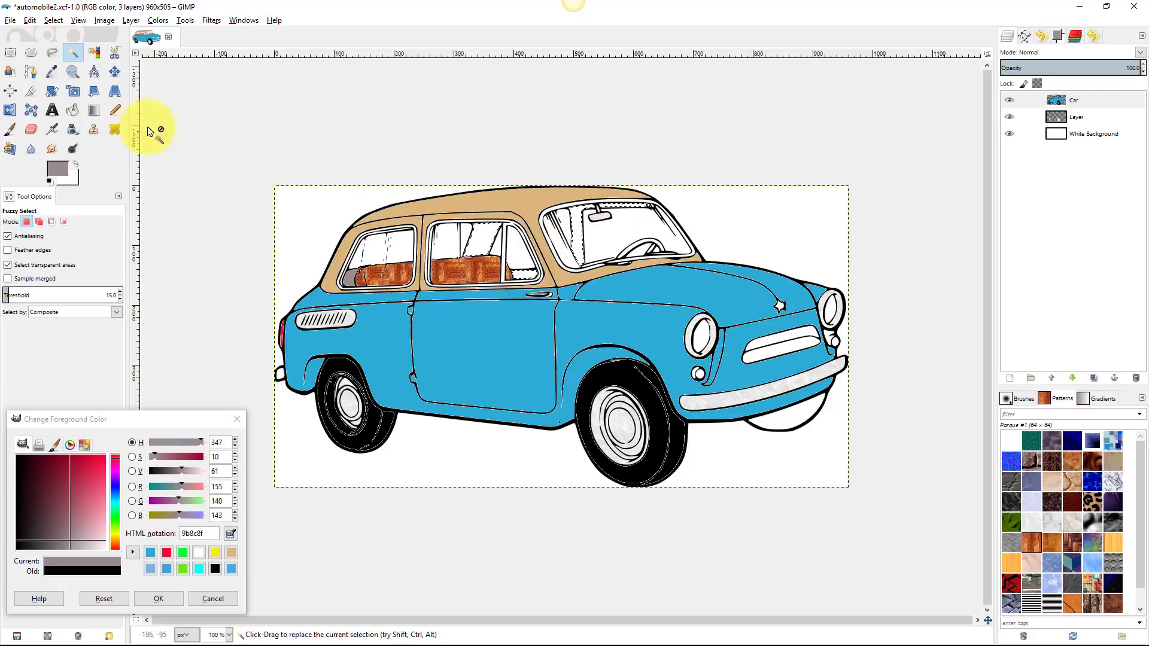
- Paint the selected interior trim areas grey (9b8c8f) with the Paintbrush at size 402.96
click(8, 130)
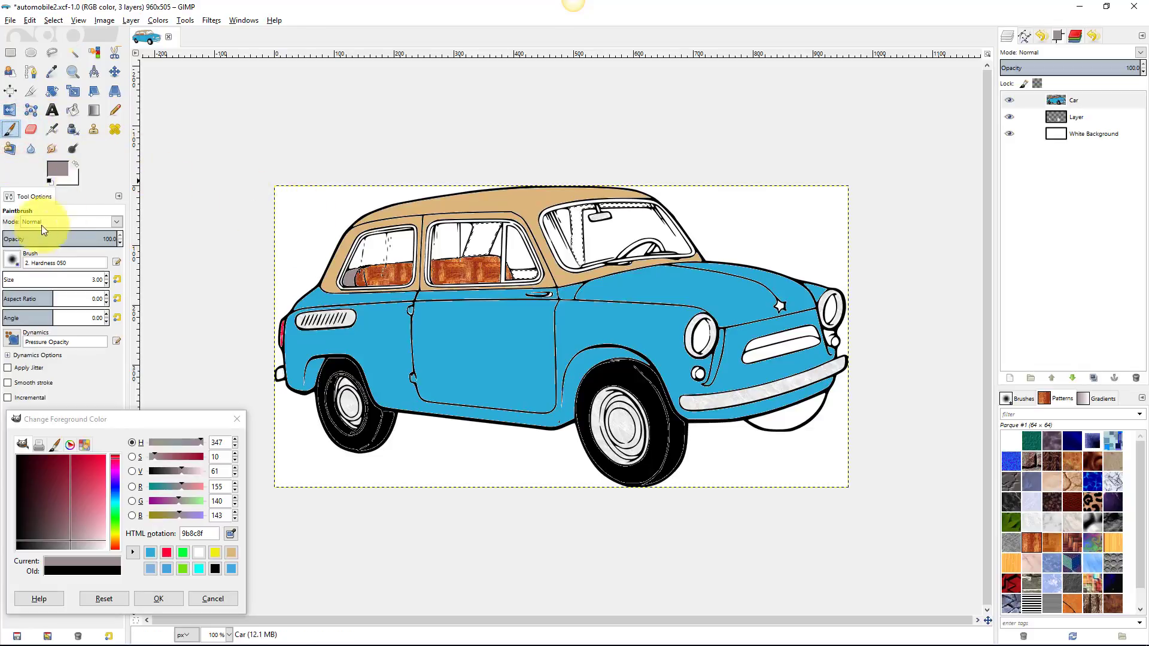
drag(8, 279, 42, 279)
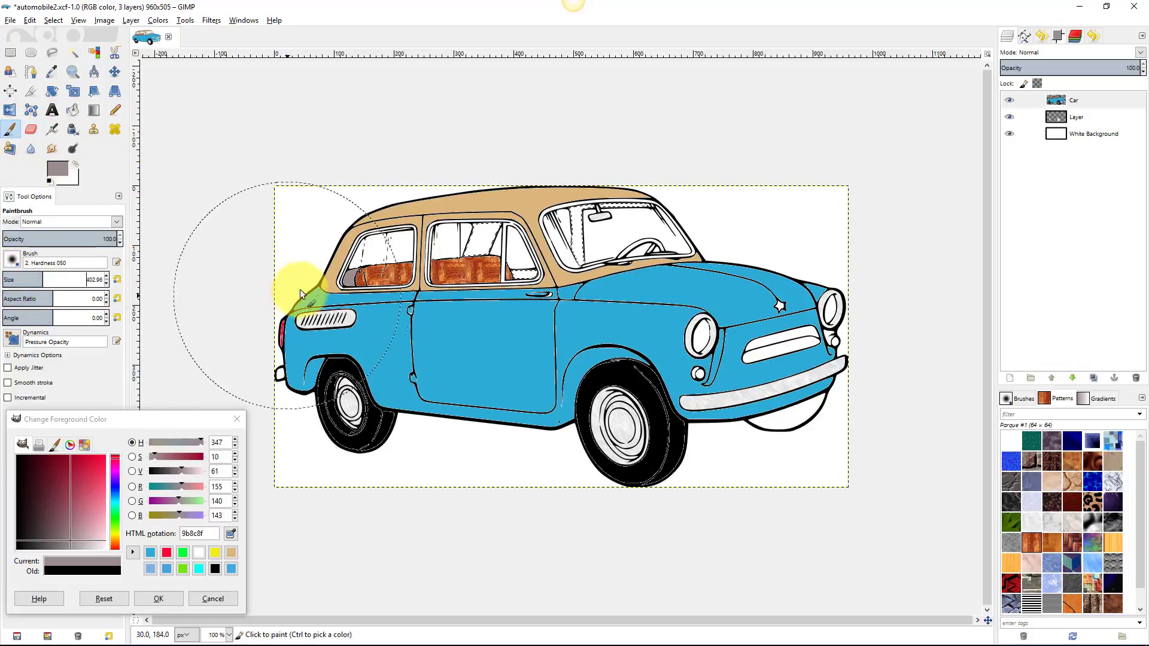
mouse_move(301, 293)
mouse_down()
mouse_move(335, 272)
mouse_move(413, 264)
mouse_move(604, 280)
mouse_move(658, 295)
mouse_move(419, 264)
mouse_move(314, 276)
mouse_move(469, 235)
mouse_move(490, 263)
mouse_move(540, 277)
mouse_move(629, 246)
mouse_move(561, 225)
mouse_move(453, 223)
mouse_move(559, 206)
mouse_move(645, 217)
mouse_move(418, 199)
mouse_move(320, 217)
mouse_move(265, 265)
mouse_up()
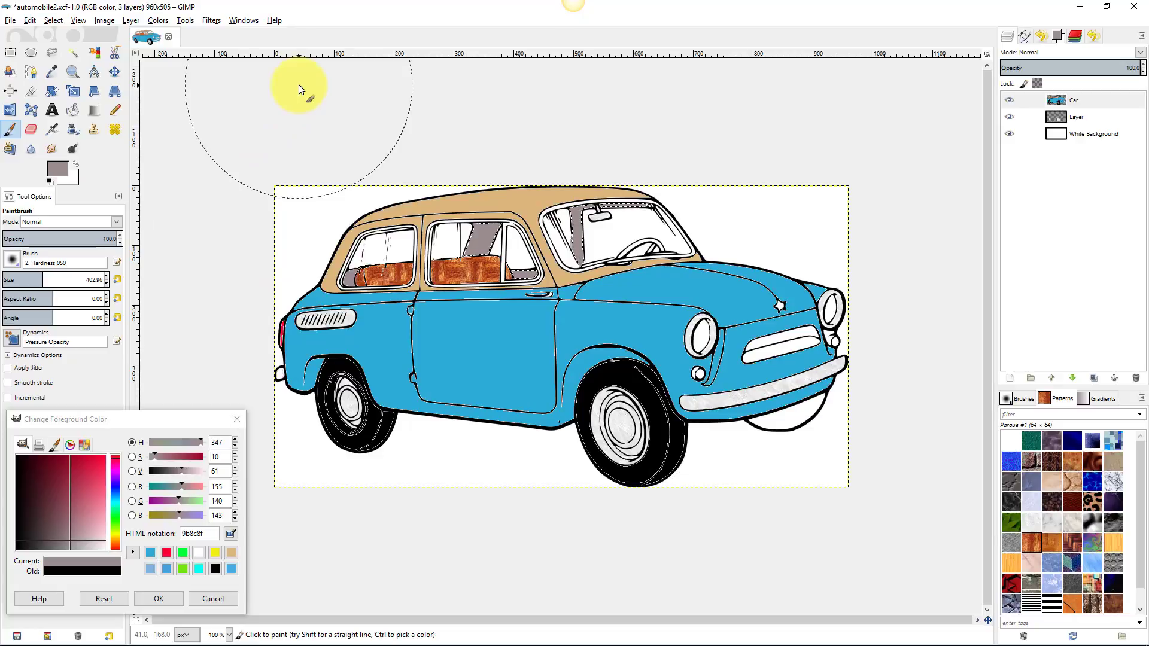
- Fuzzy-select the white interiors of both headlights as one combined selection
click(73, 53)
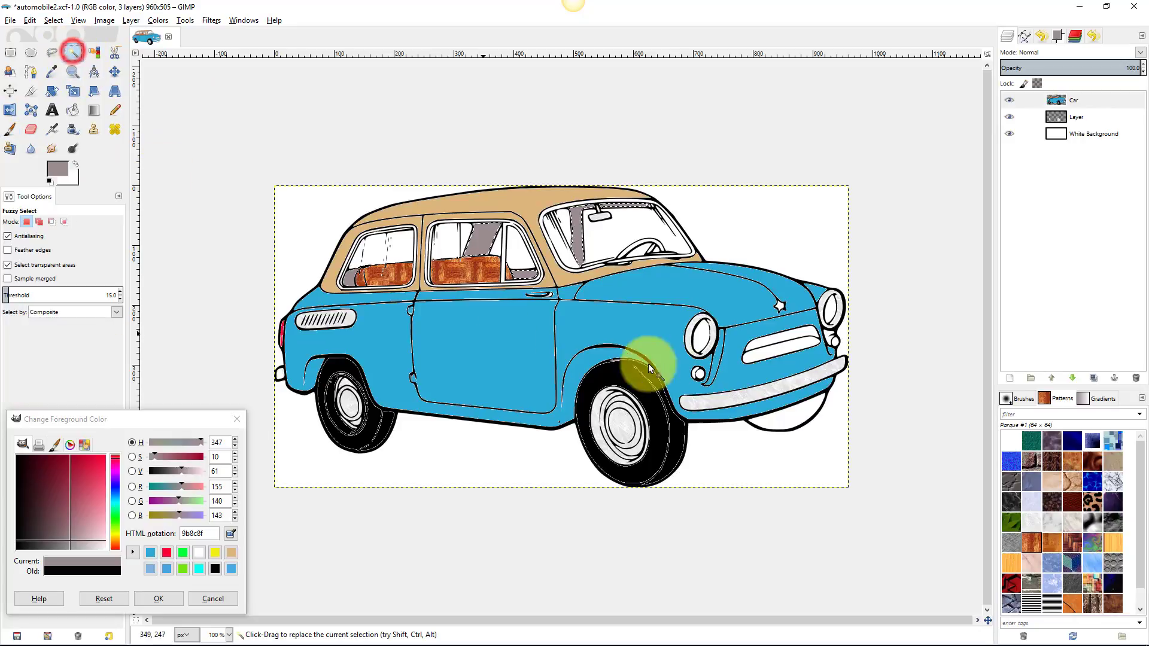
click(704, 341)
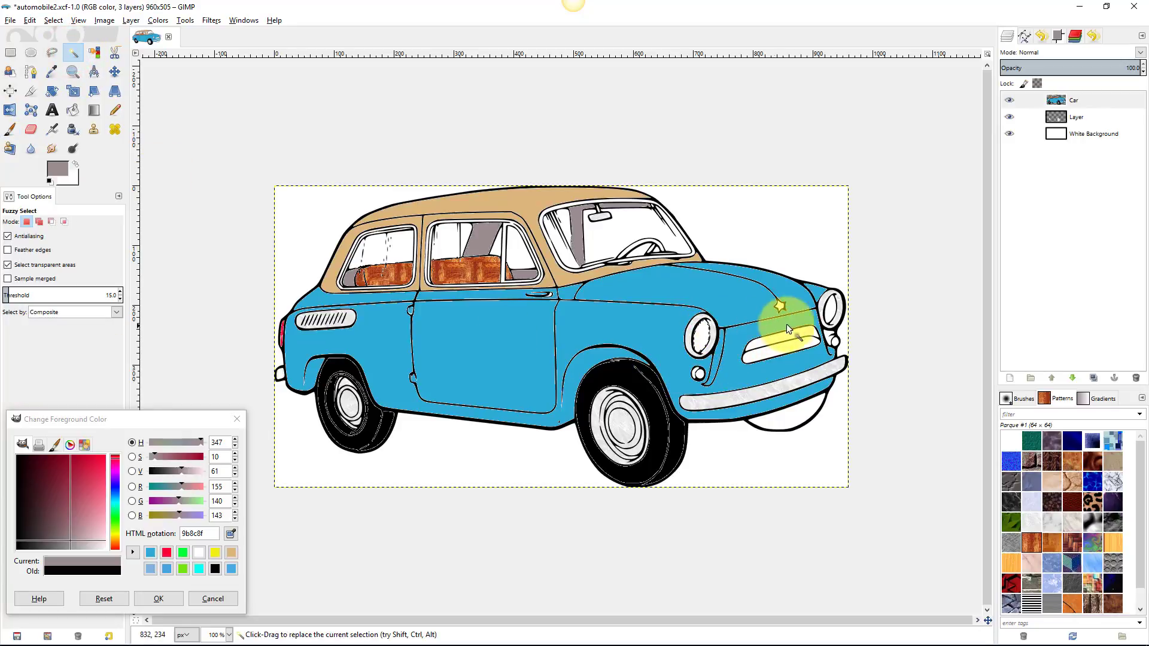
shift+click(831, 310)
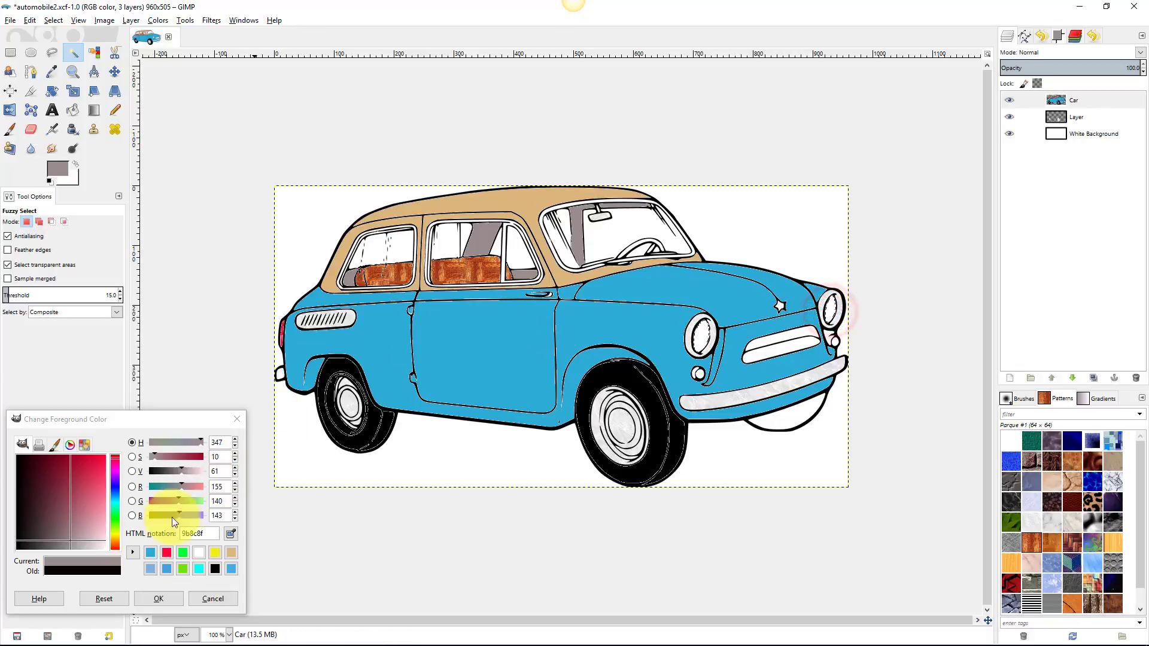
- Set the foreground color to yellow (ffff00) and paint the selected headlight interiors with the Paintbrush
click(114, 535)
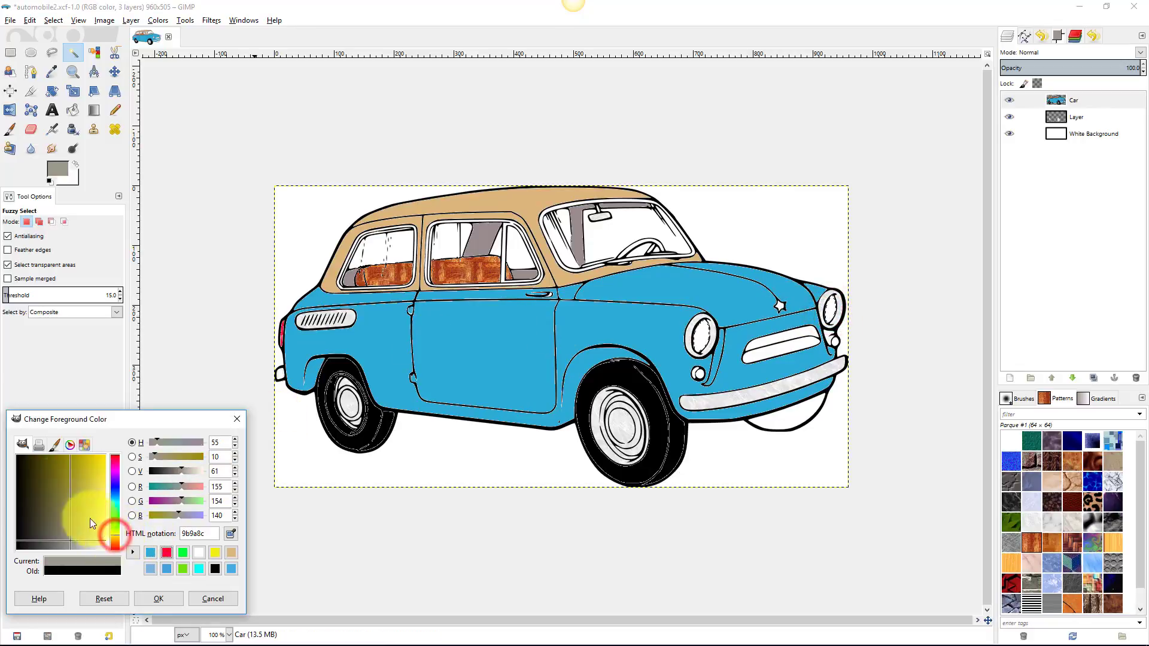
click(70, 446)
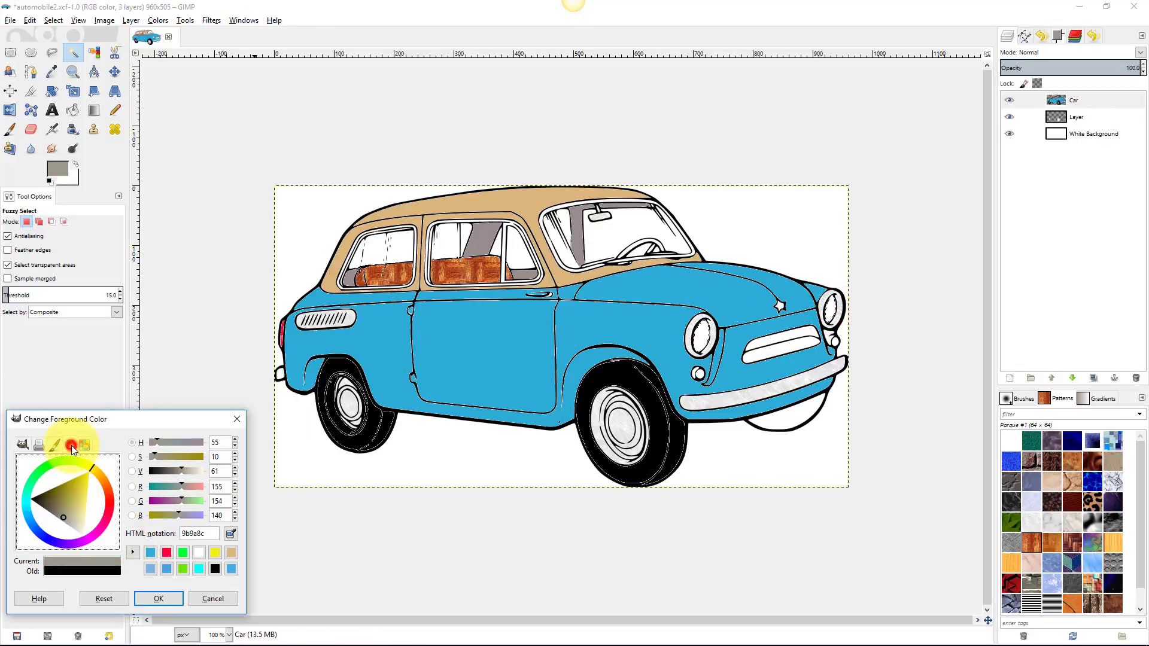
click(93, 471)
drag(93, 471, 87, 464)
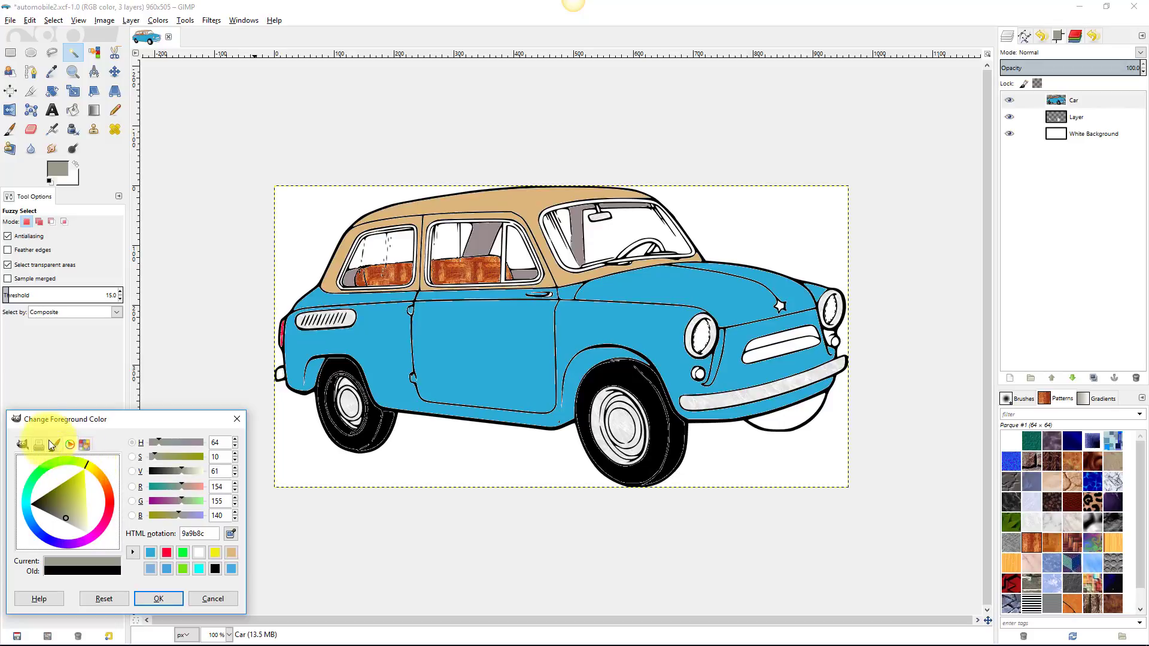
click(83, 444)
click(49, 480)
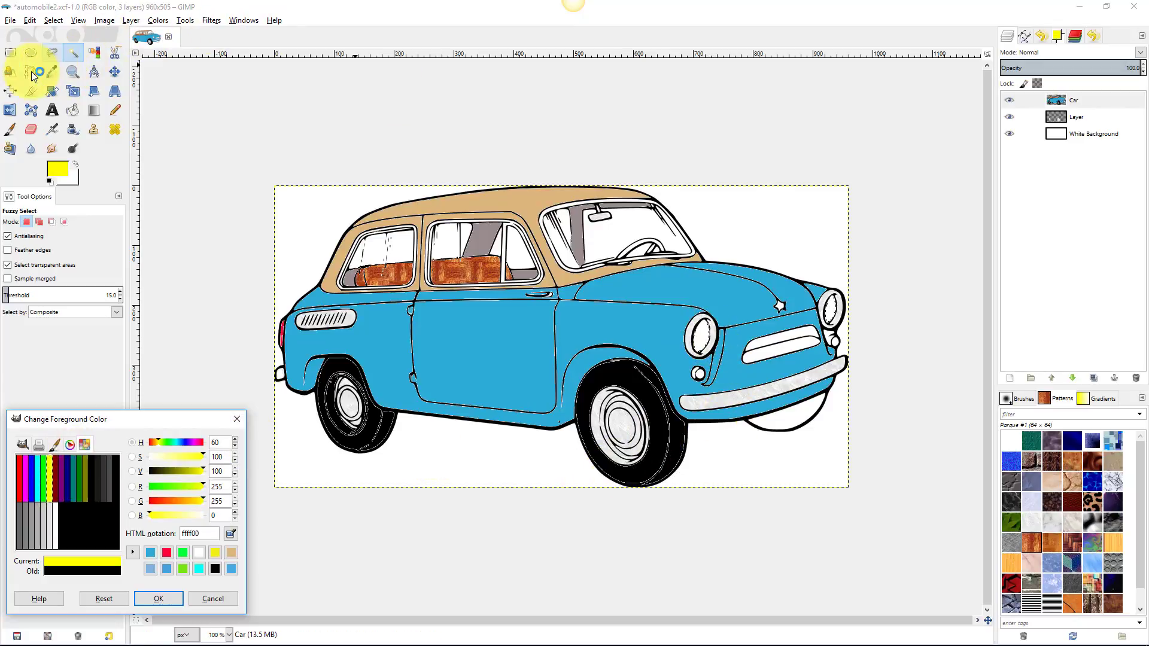
click(10, 128)
mouse_move(651, 353)
mouse_down()
mouse_move(876, 311)
mouse_move(678, 311)
mouse_move(703, 329)
mouse_up()
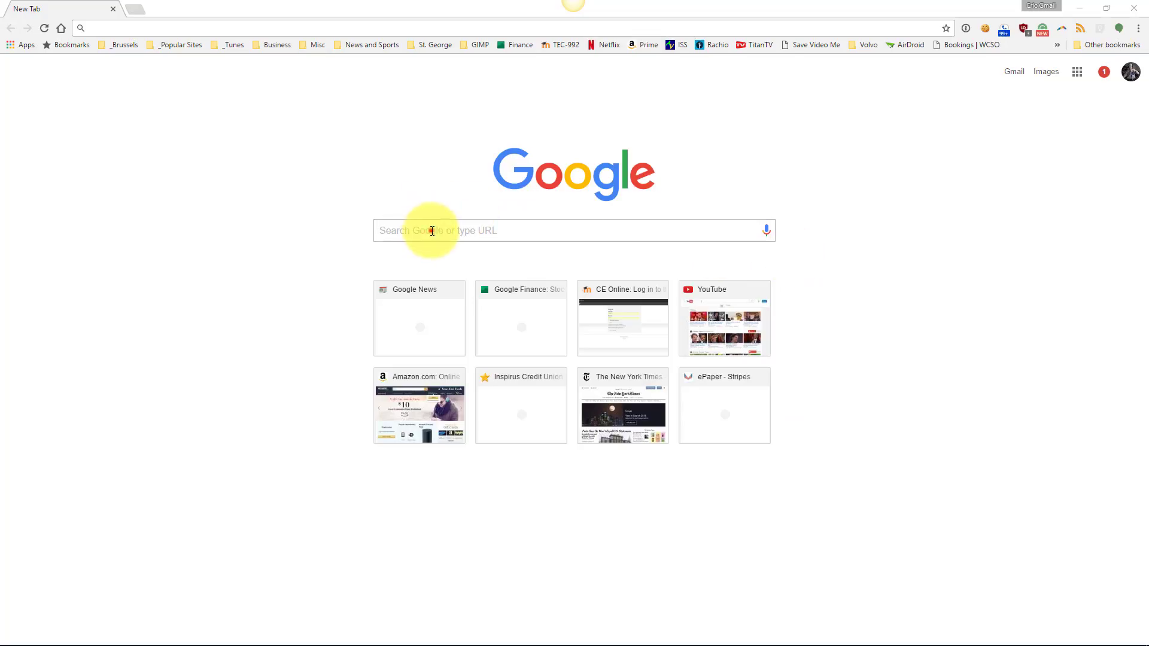
- Switch to Chrome and search Google Images for "landscape"
click(432, 231)
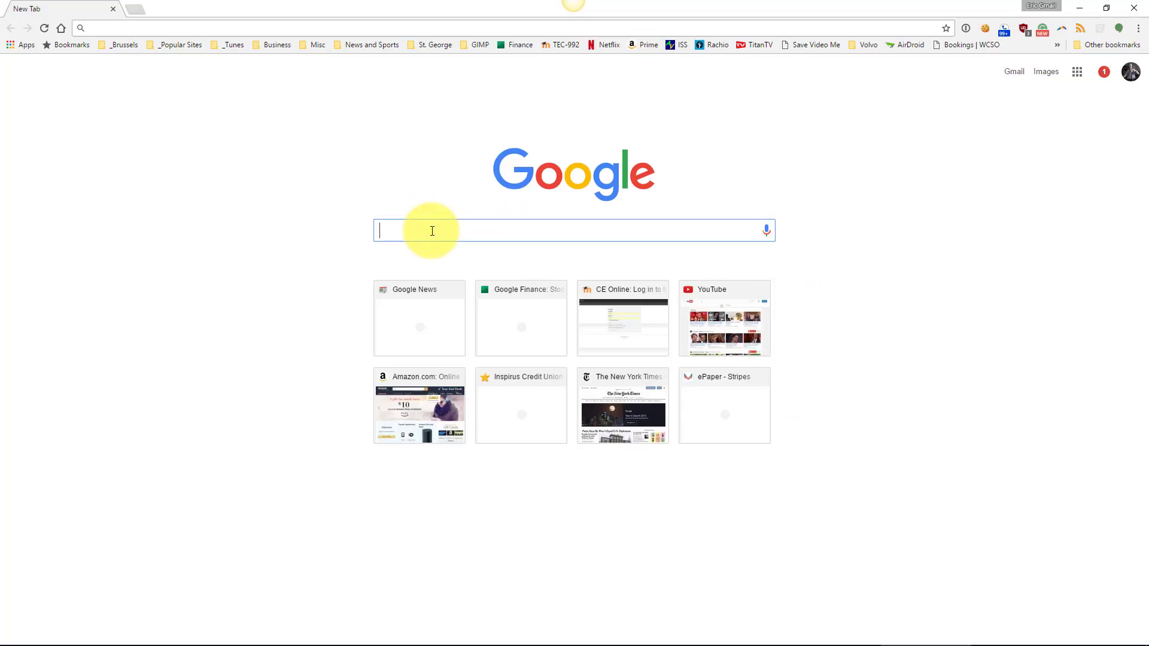
text(land)
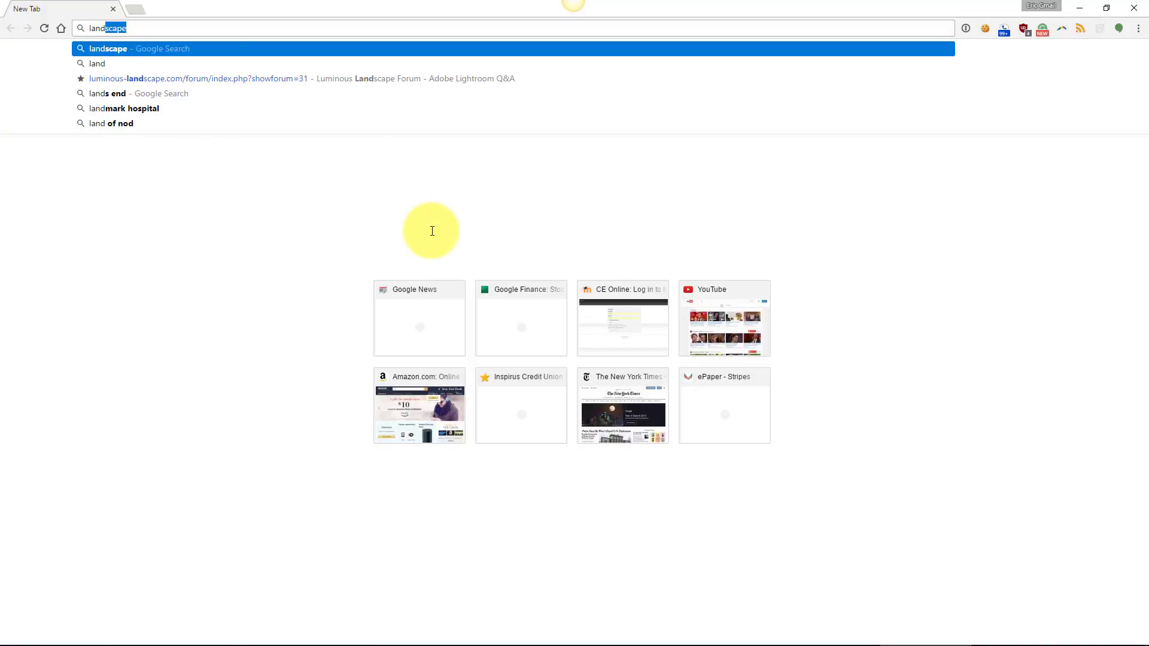
text(scape)
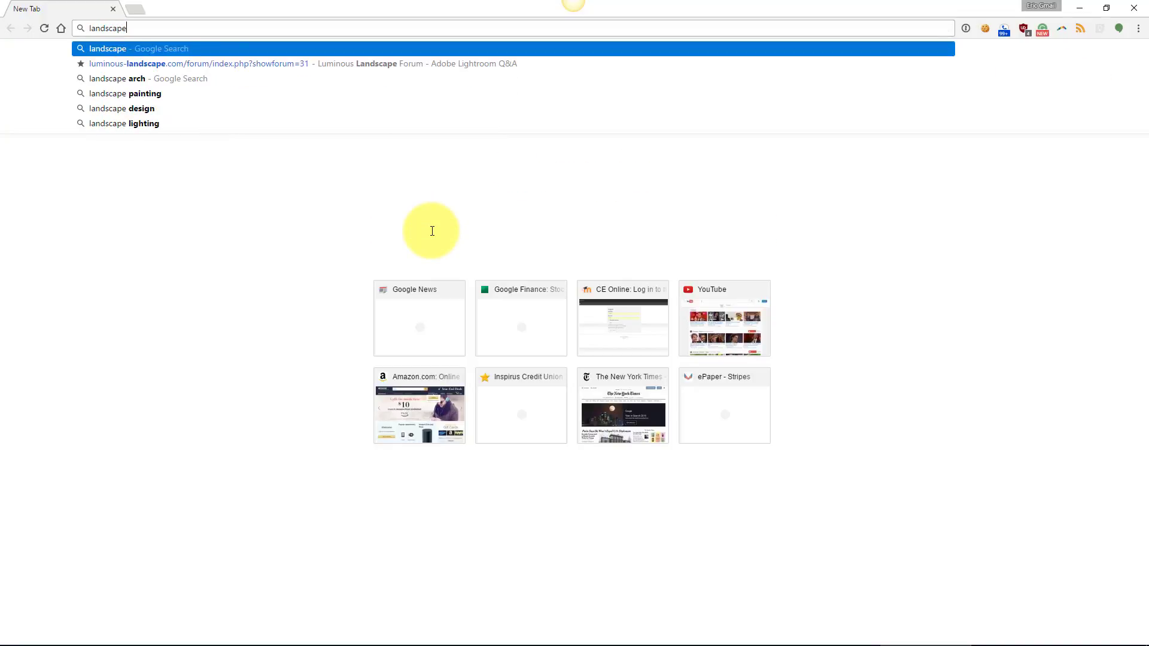
key(Return)
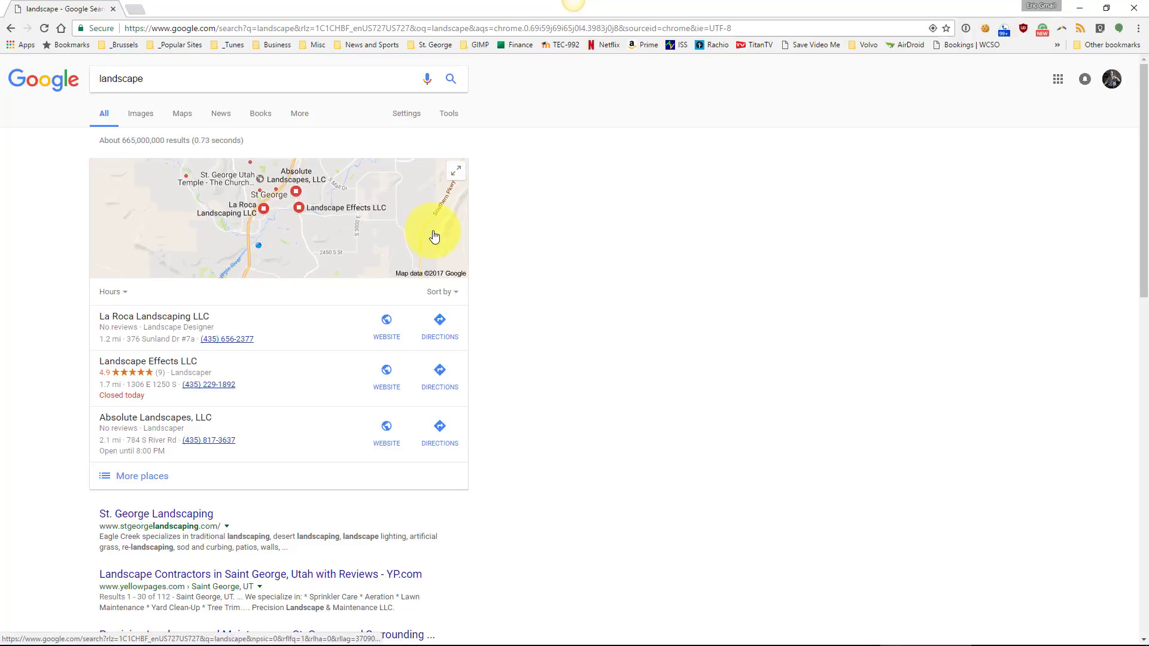
click(130, 116)
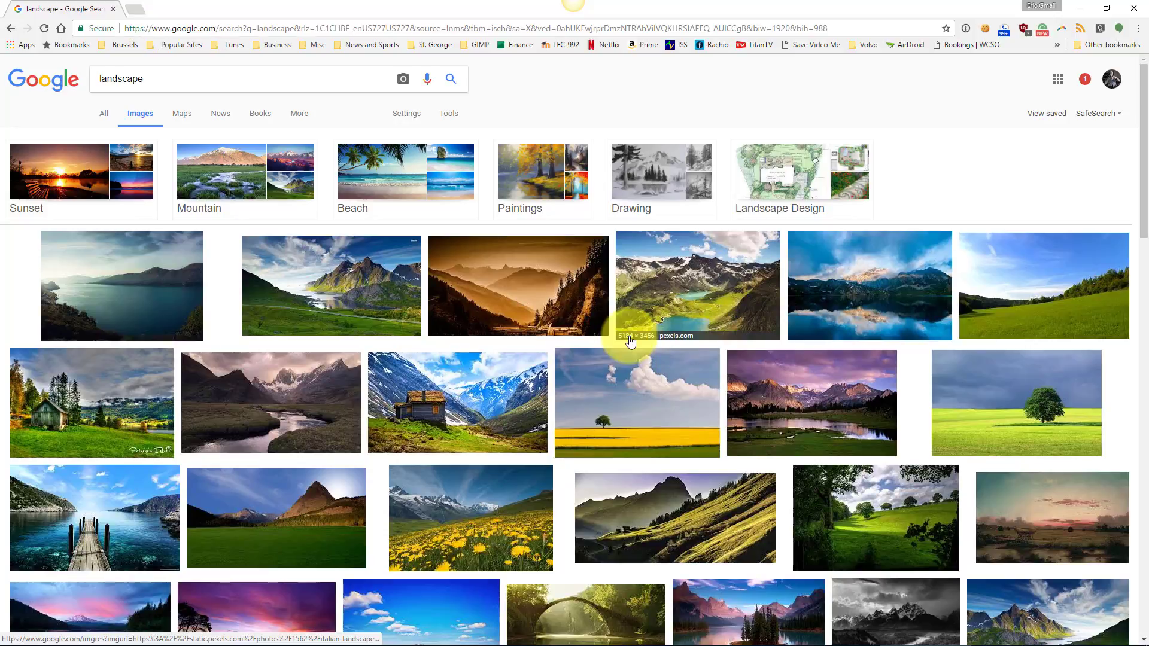
- View the green meadow and mountain peak picture full size and save it to the Desktop, replacing Landscape-wallpaper-7 (1).jpg
click(342, 524)
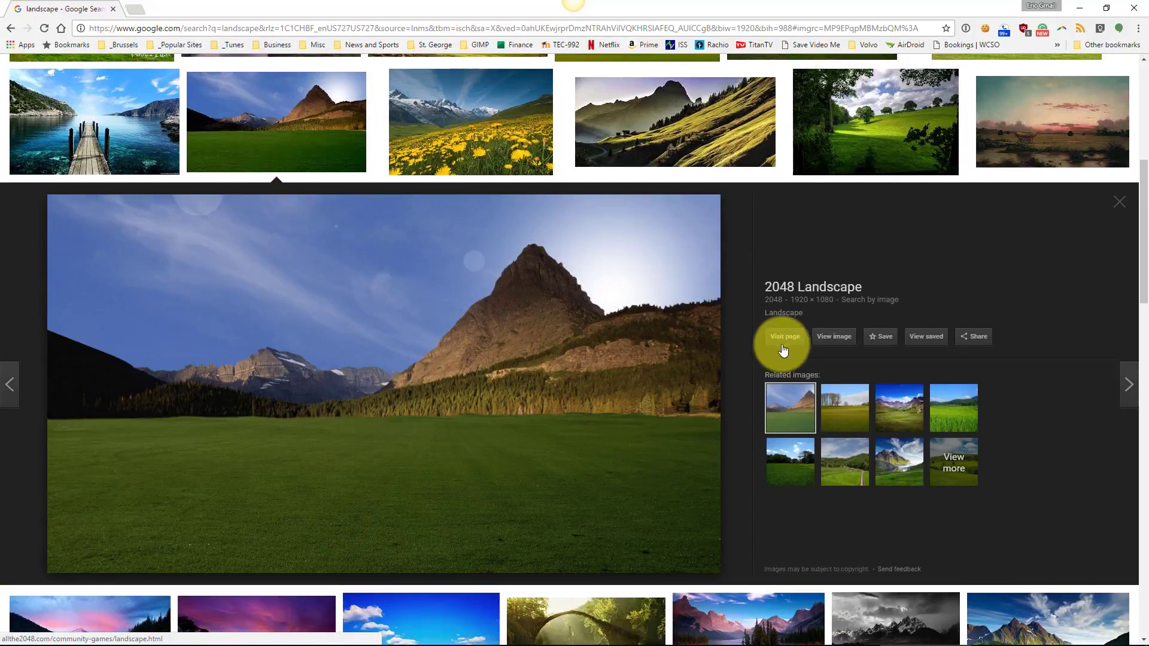
click(828, 335)
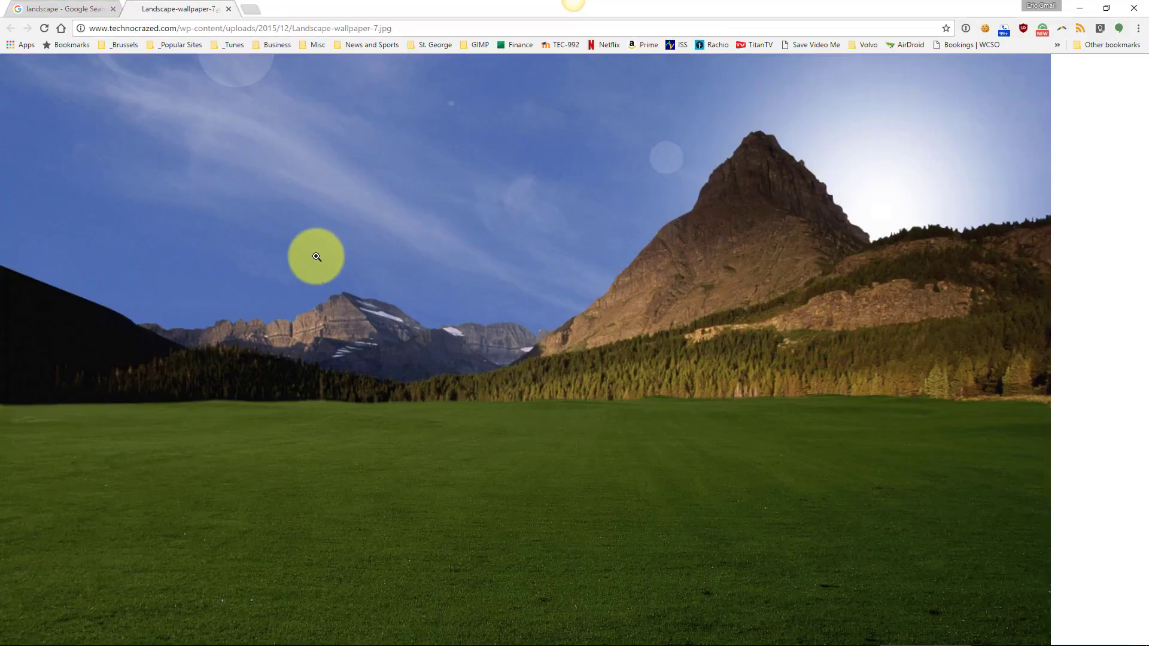
right_click(316, 257)
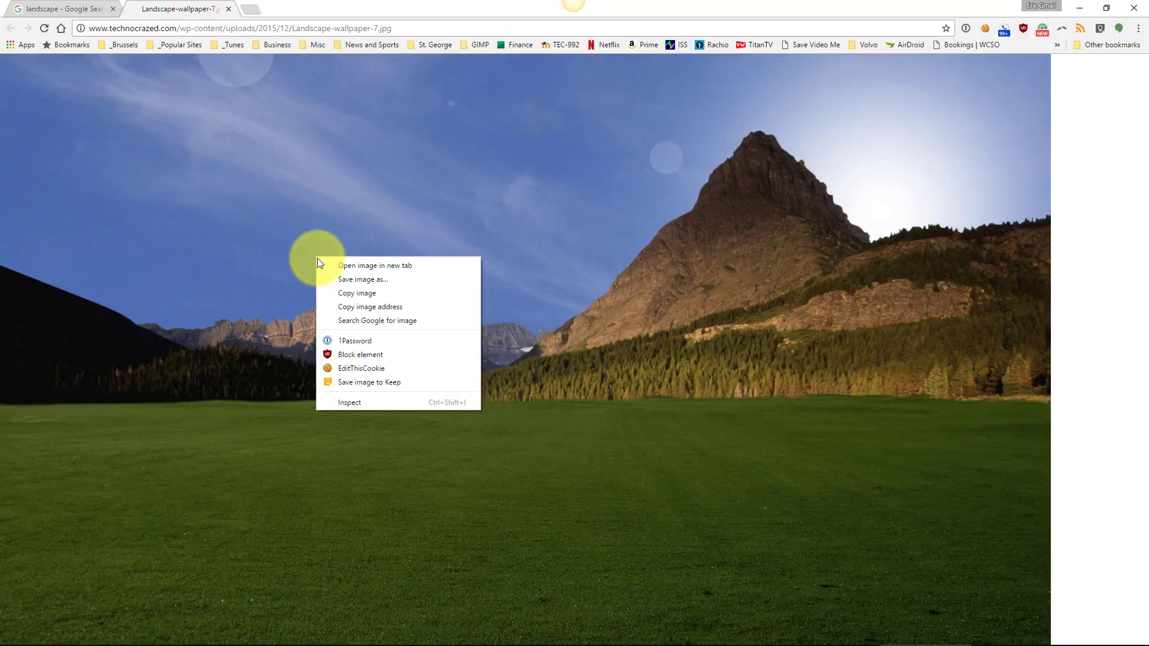
click(338, 280)
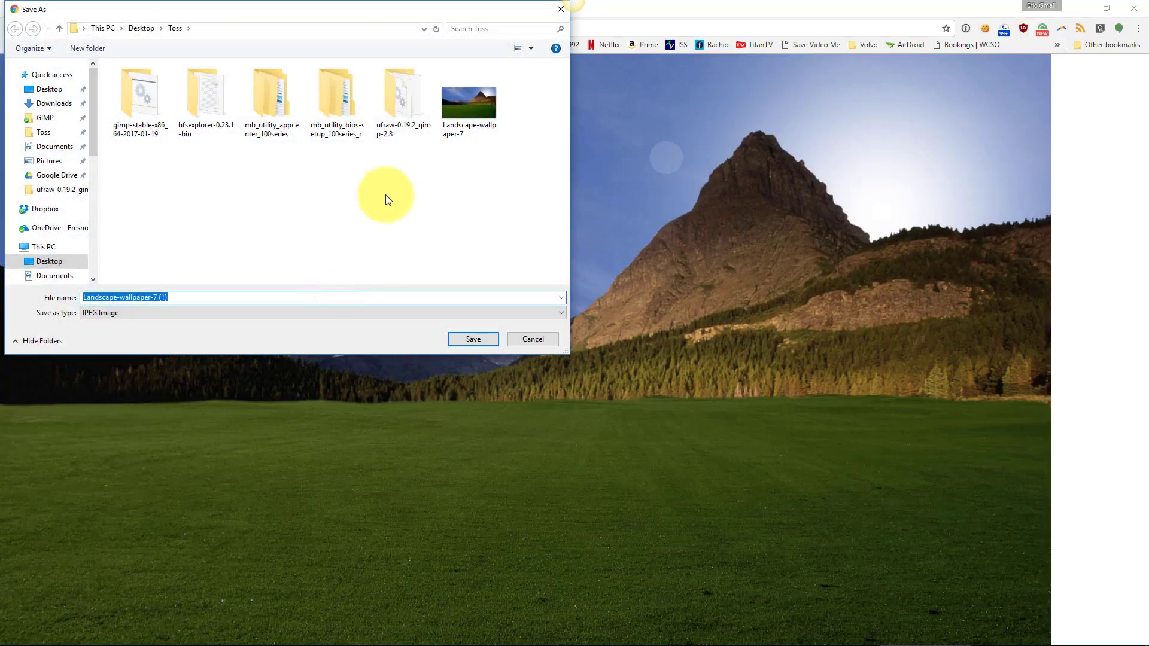
click(53, 89)
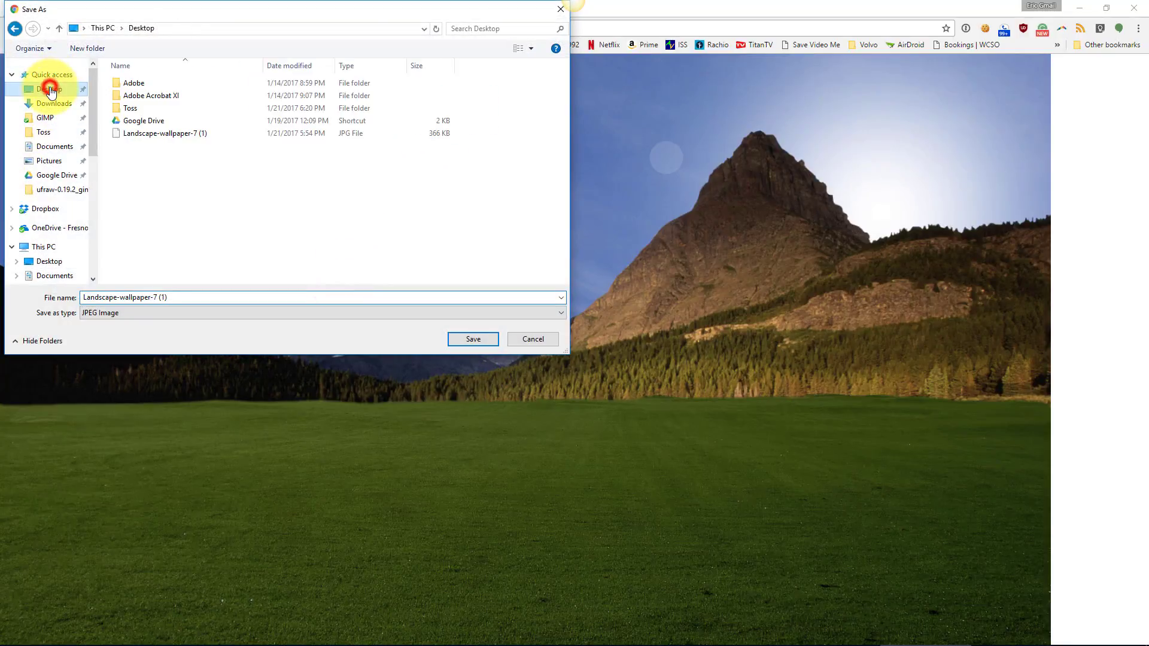
double_click(140, 134)
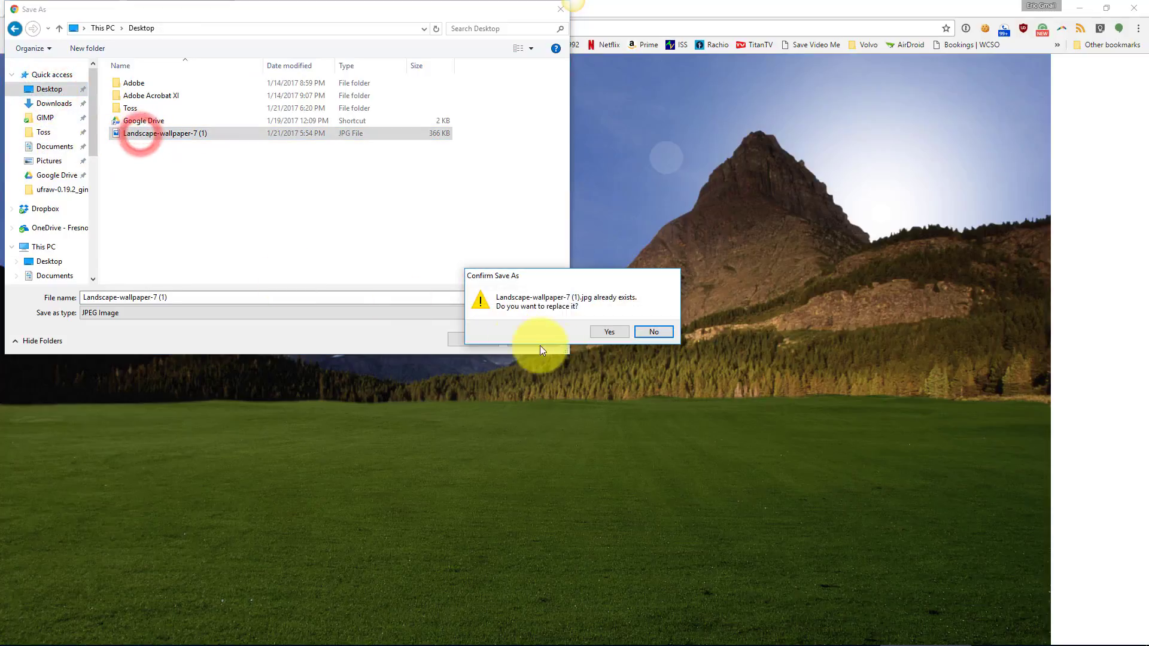
click(613, 331)
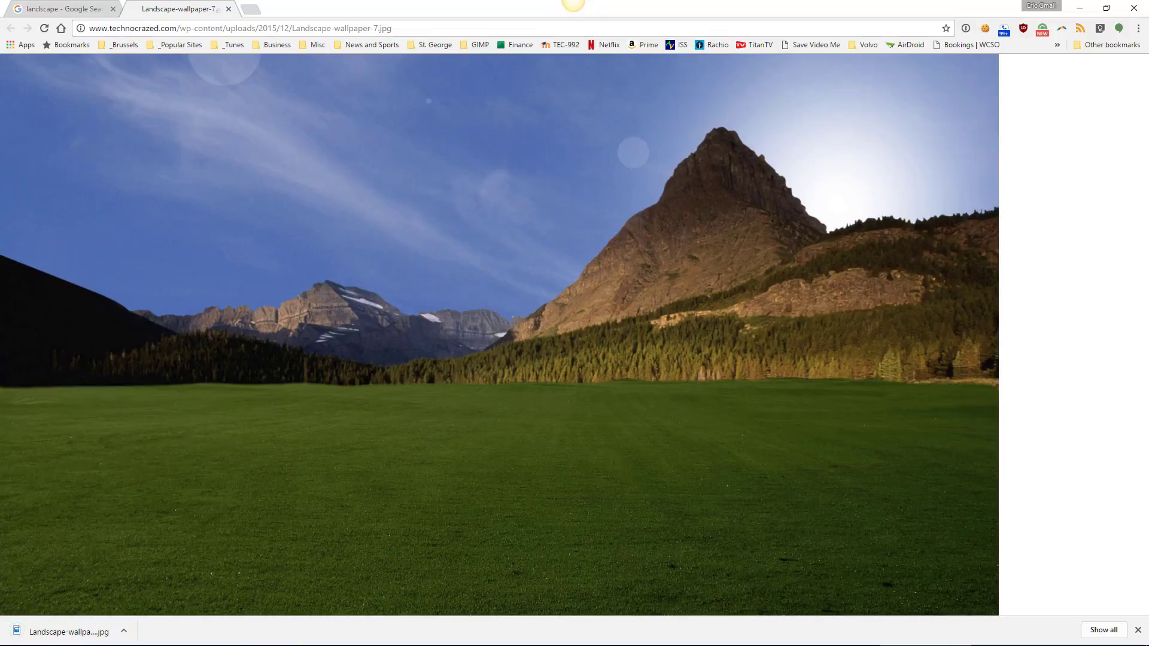
- Switch back to GIMP and open the recent file automobile2.xcf
key(alt+Tab)
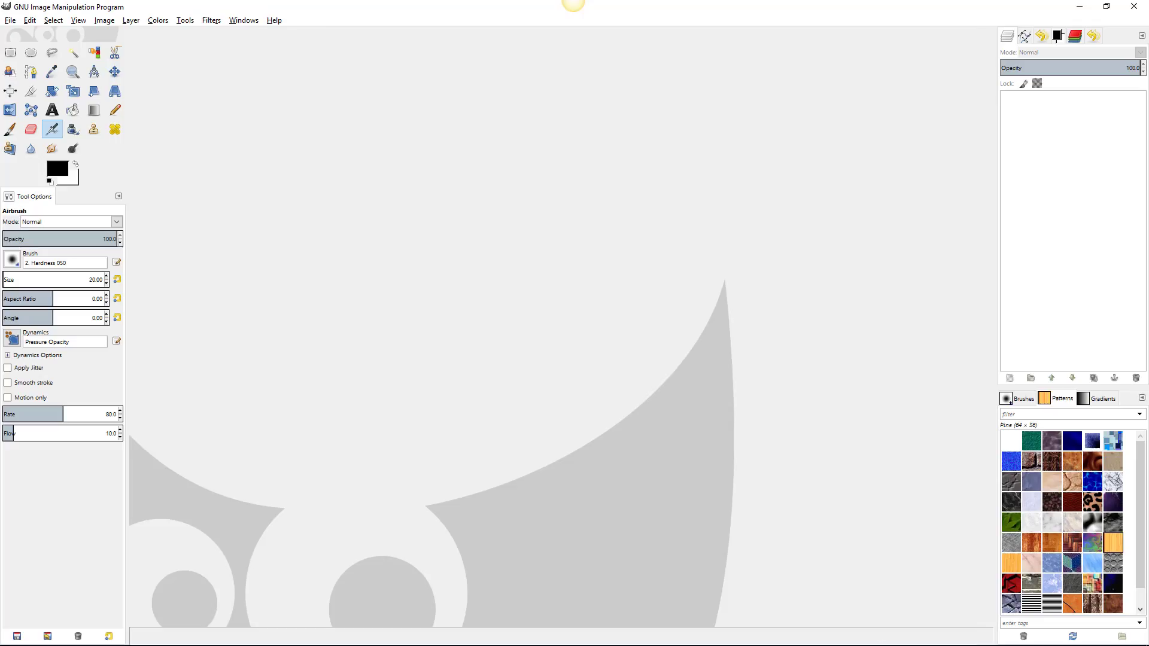
click(9, 21)
mouse_move(24, 99)
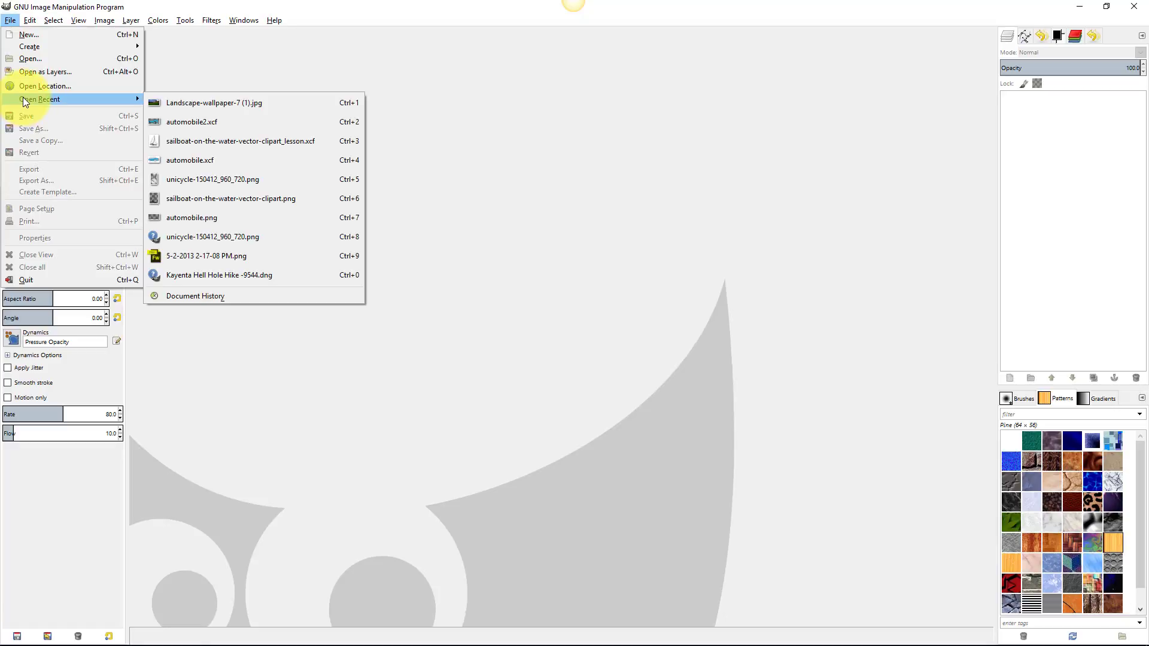
click(226, 121)
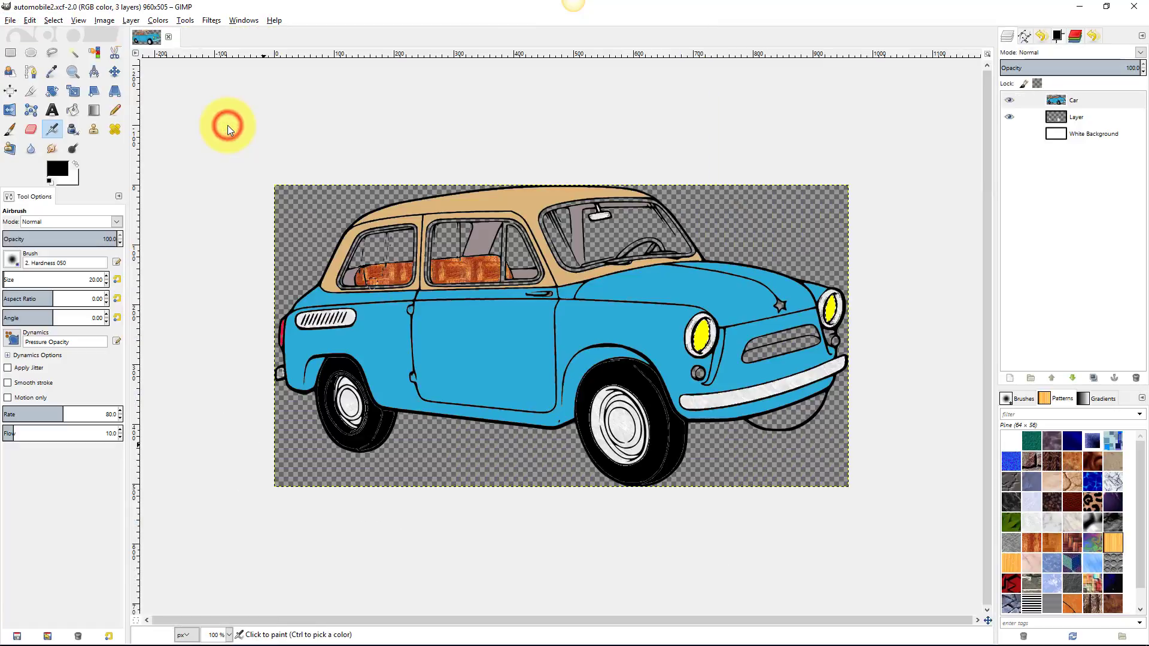
- Open Landscape-wallpaper-7 (1).jpg from the Desktop, converting it to the RGB working space
click(10, 20)
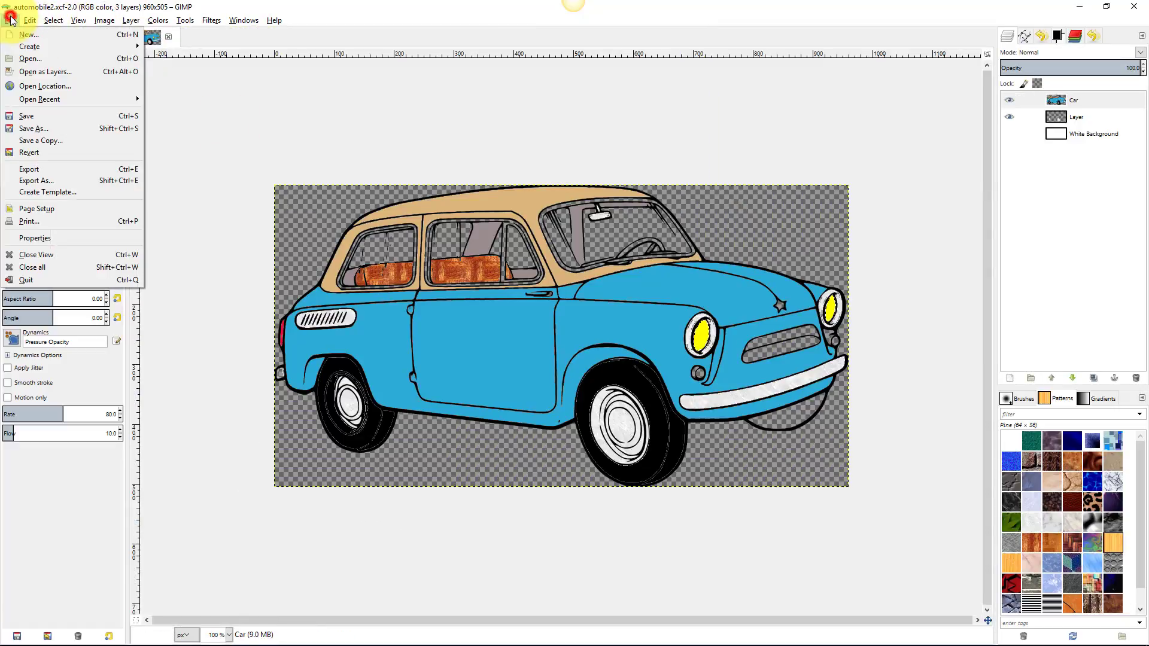
click(18, 58)
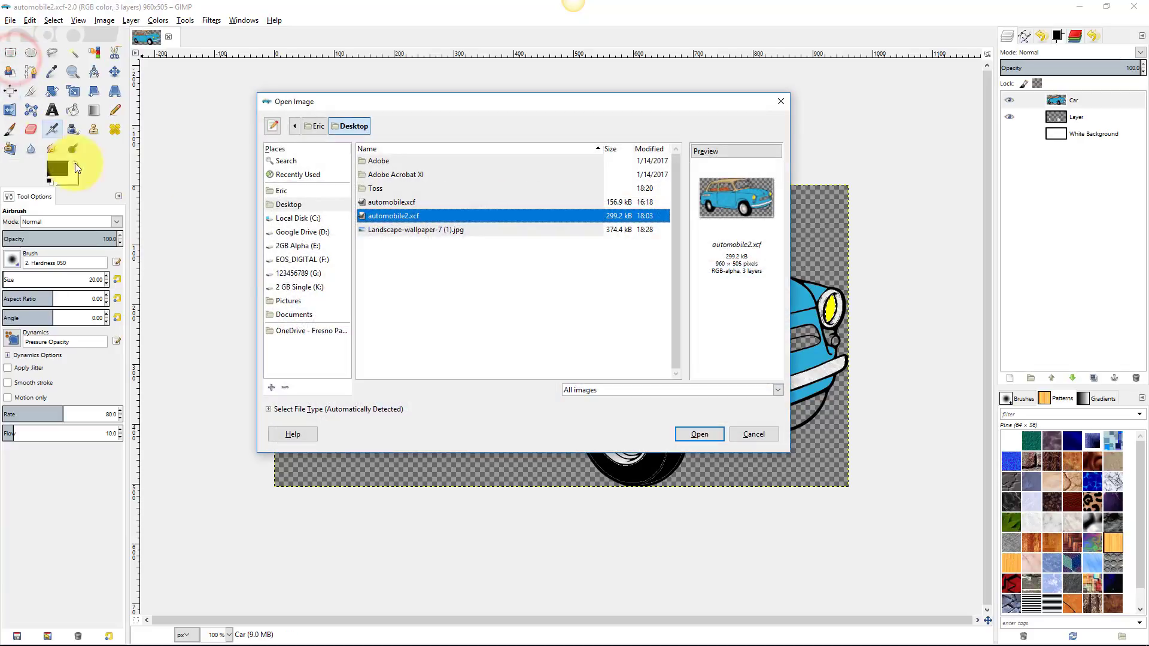
click(296, 206)
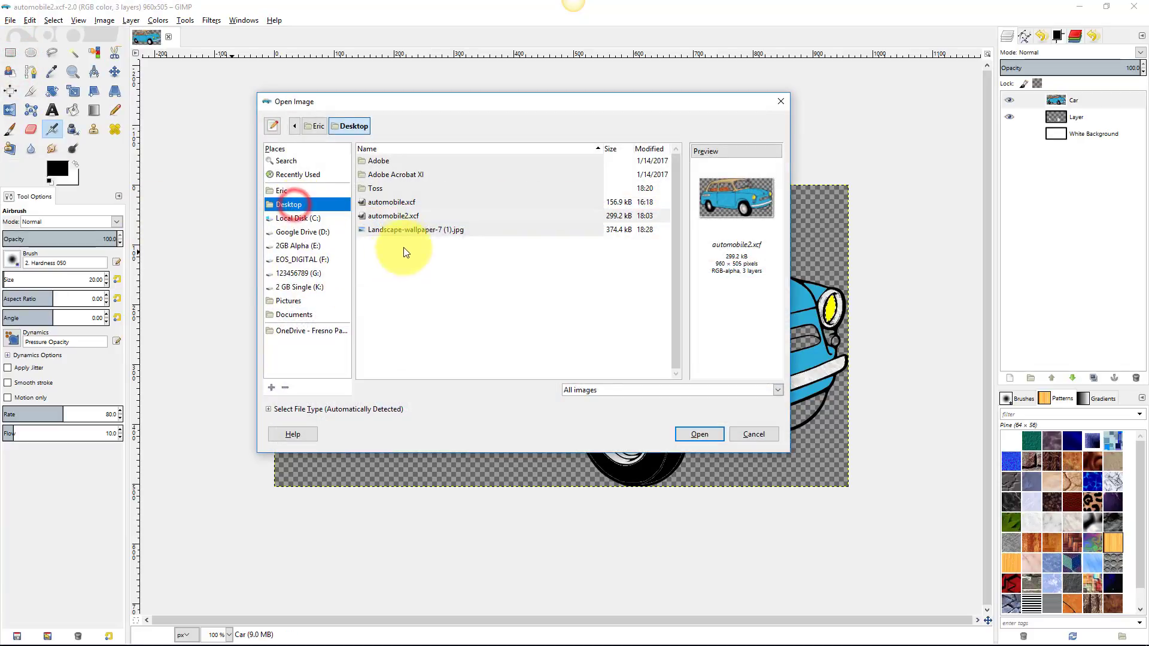
double_click(410, 229)
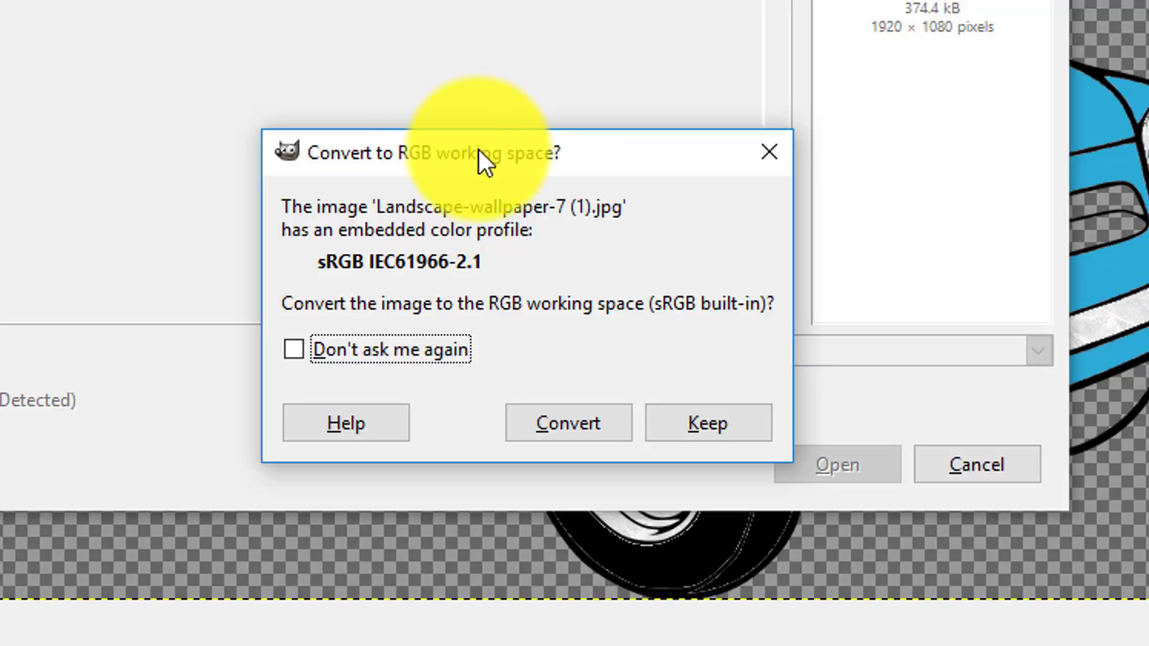
click(550, 413)
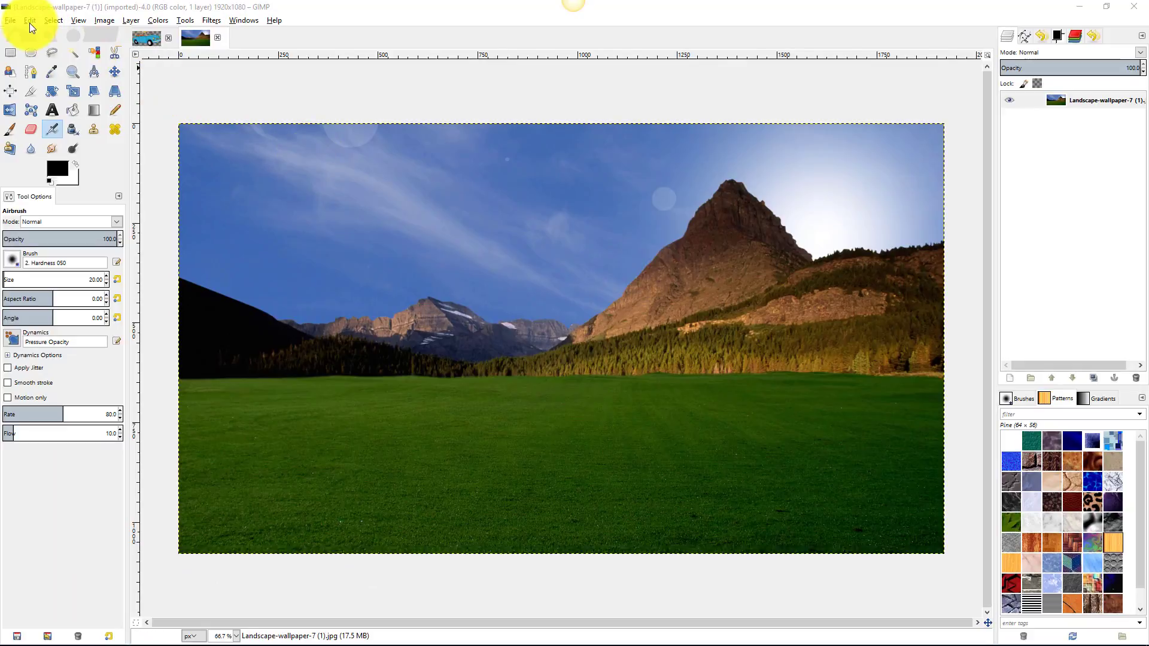
- Select the entire landscape image and copy it to the clipboard
click(47, 19)
click(57, 31)
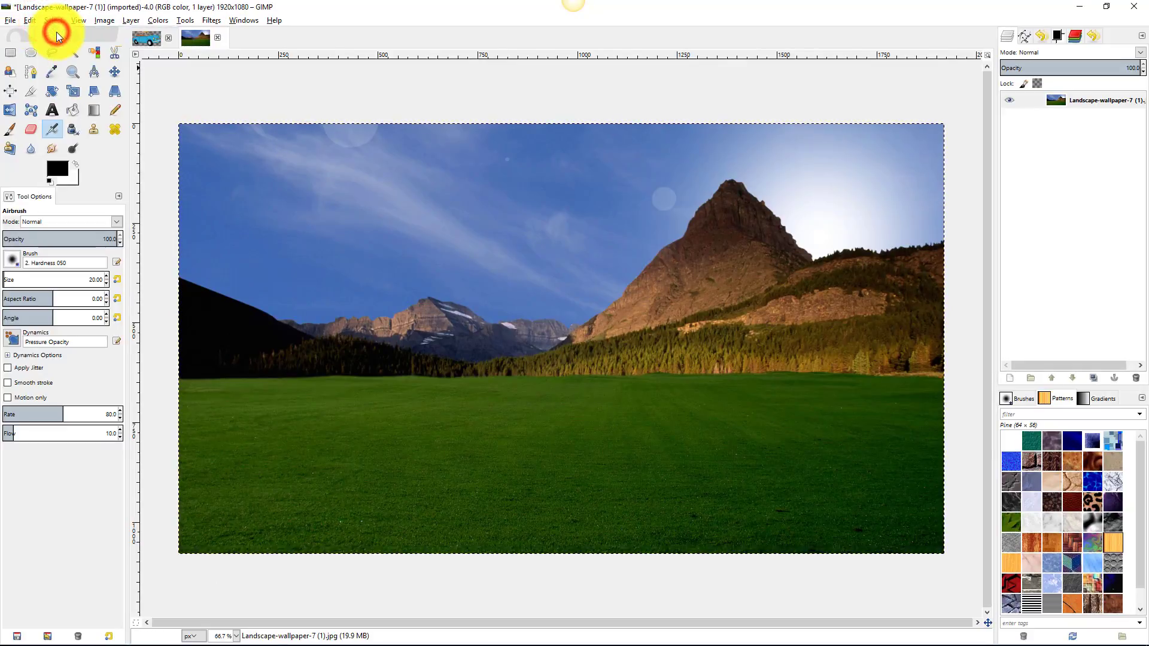
click(27, 16)
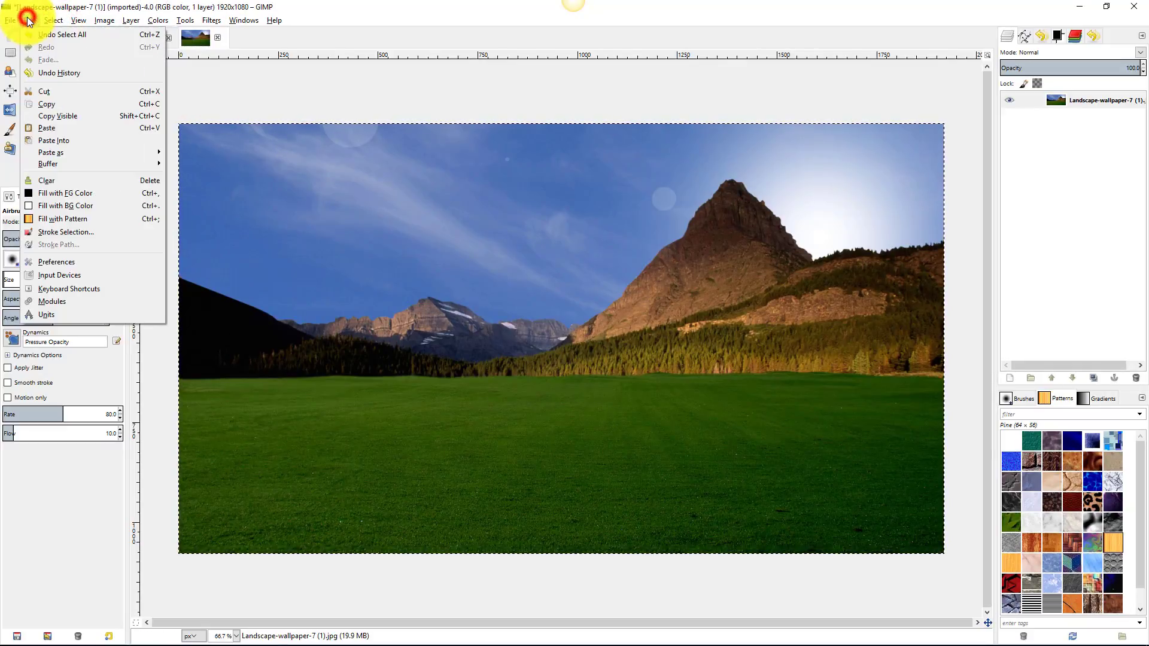
click(45, 104)
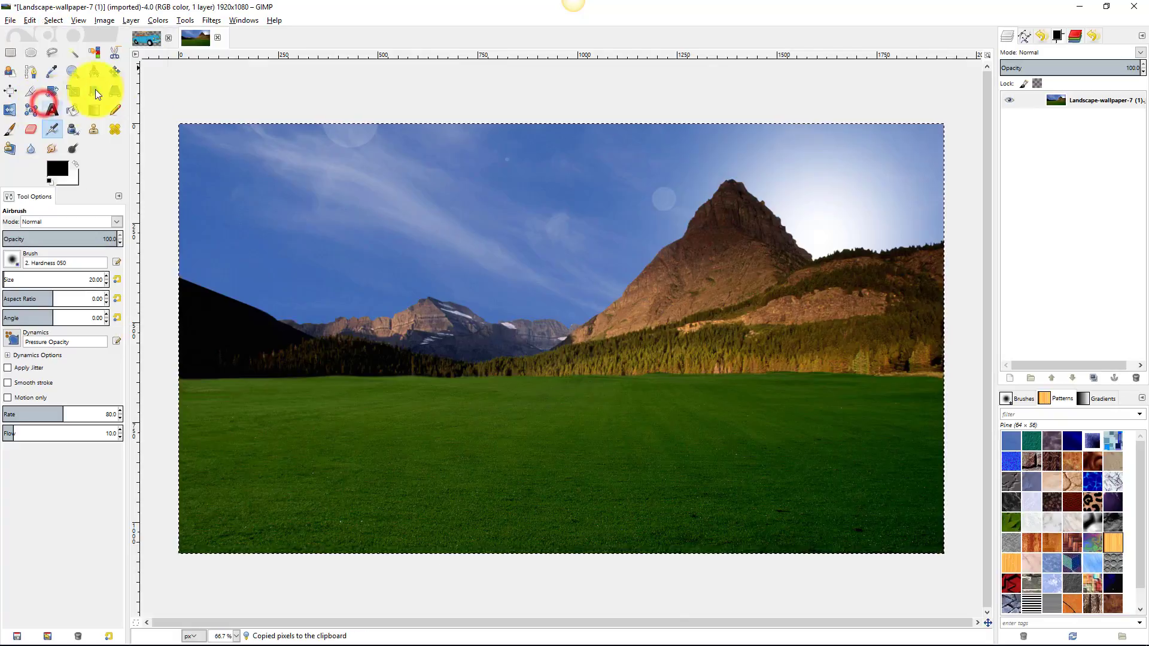
- Paste the copied landscape into automobile2.xcf as a new layer
click(156, 38)
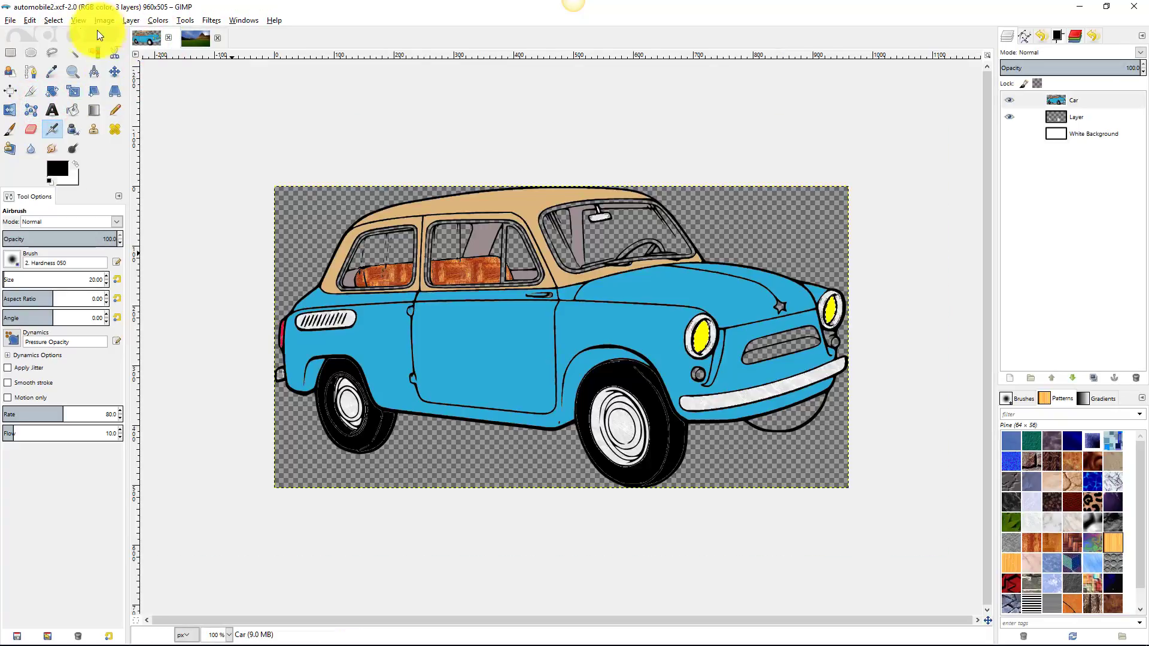
click(30, 18)
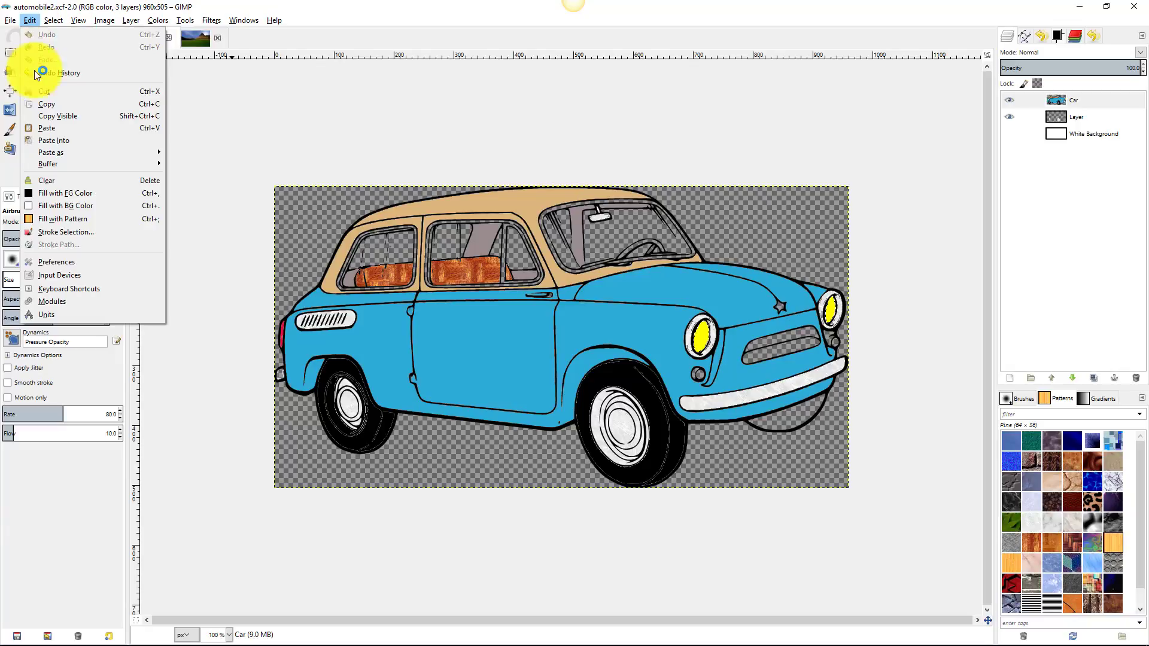
mouse_move(43, 157)
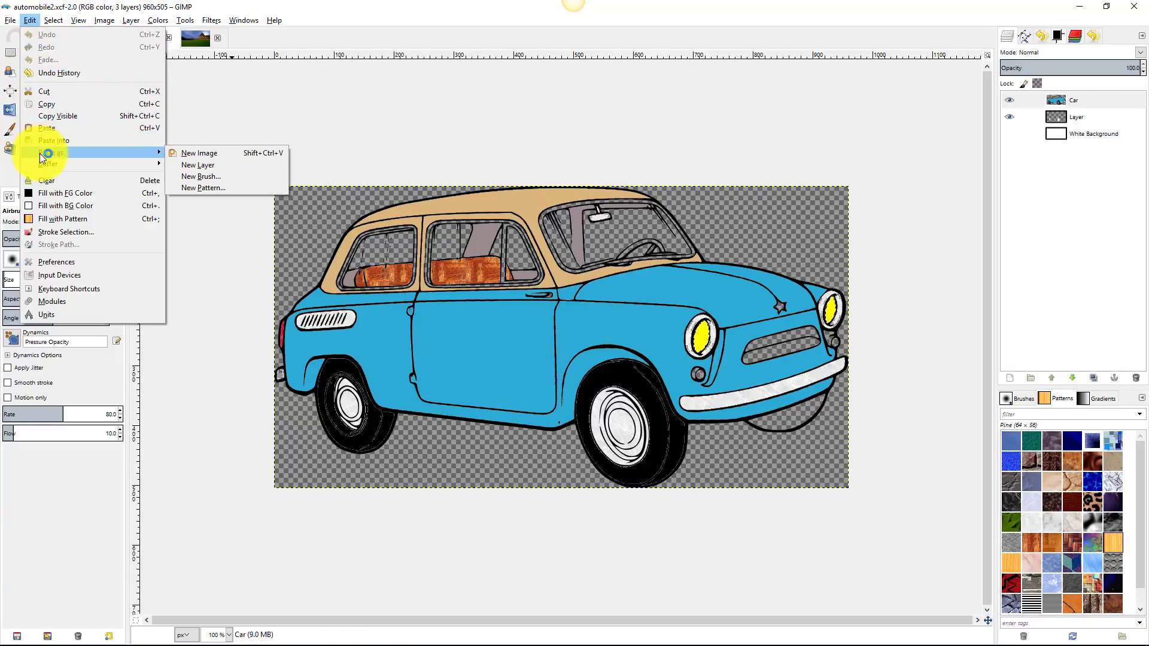
click(222, 164)
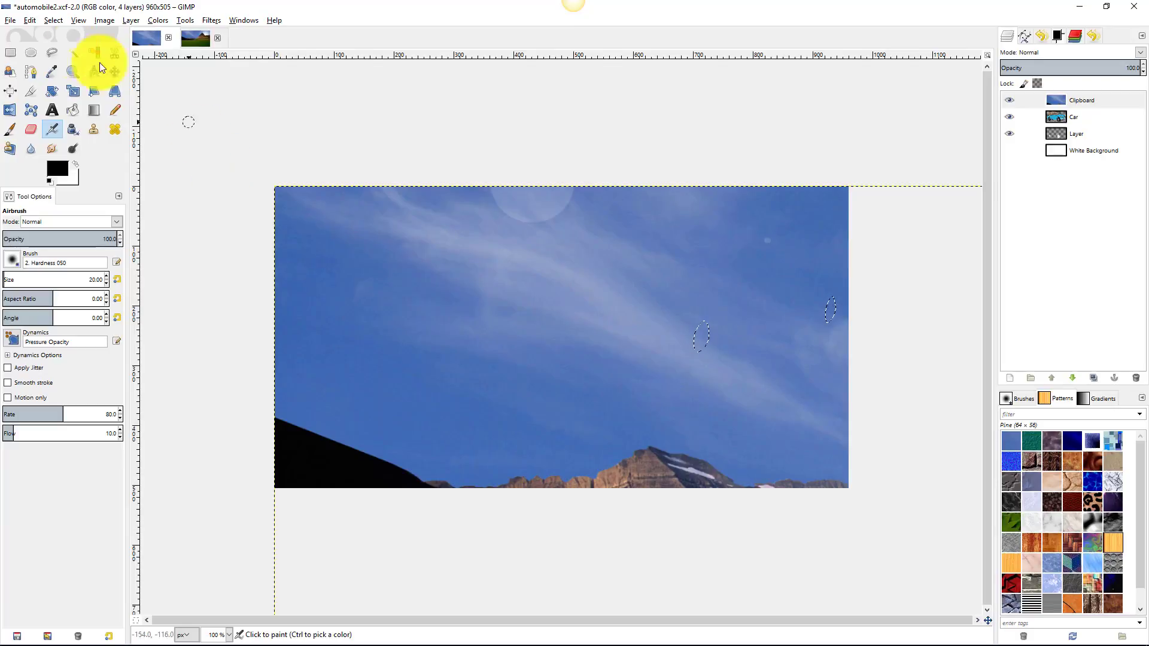
- Clear the leftover headlight selection in the car image
click(49, 20)
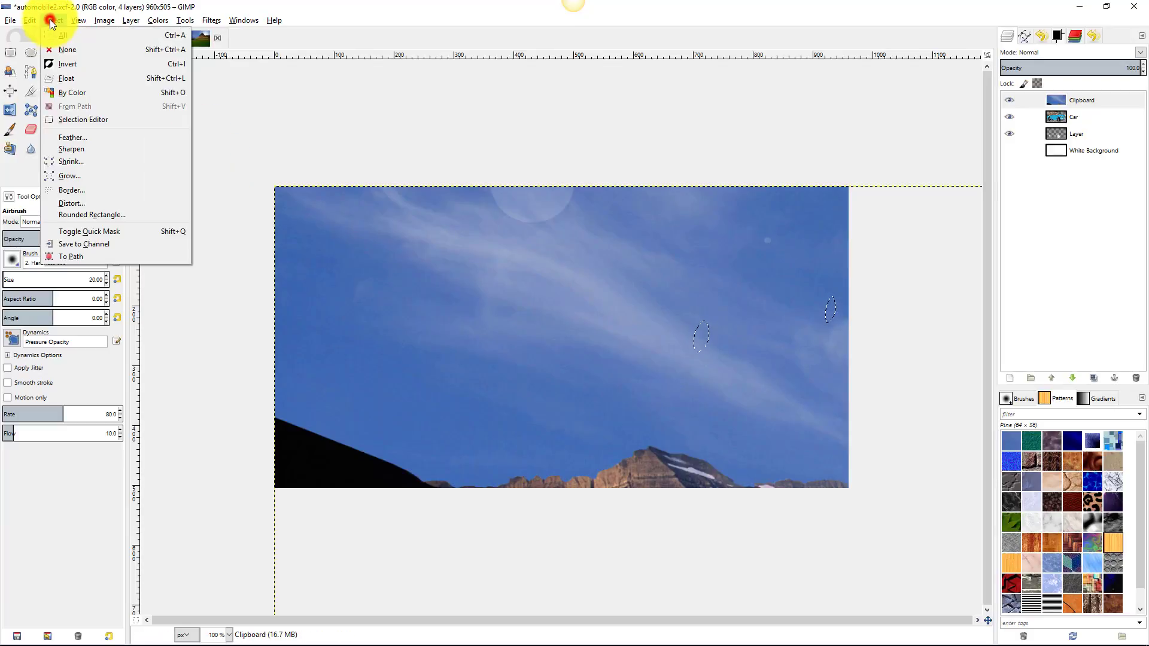
click(67, 51)
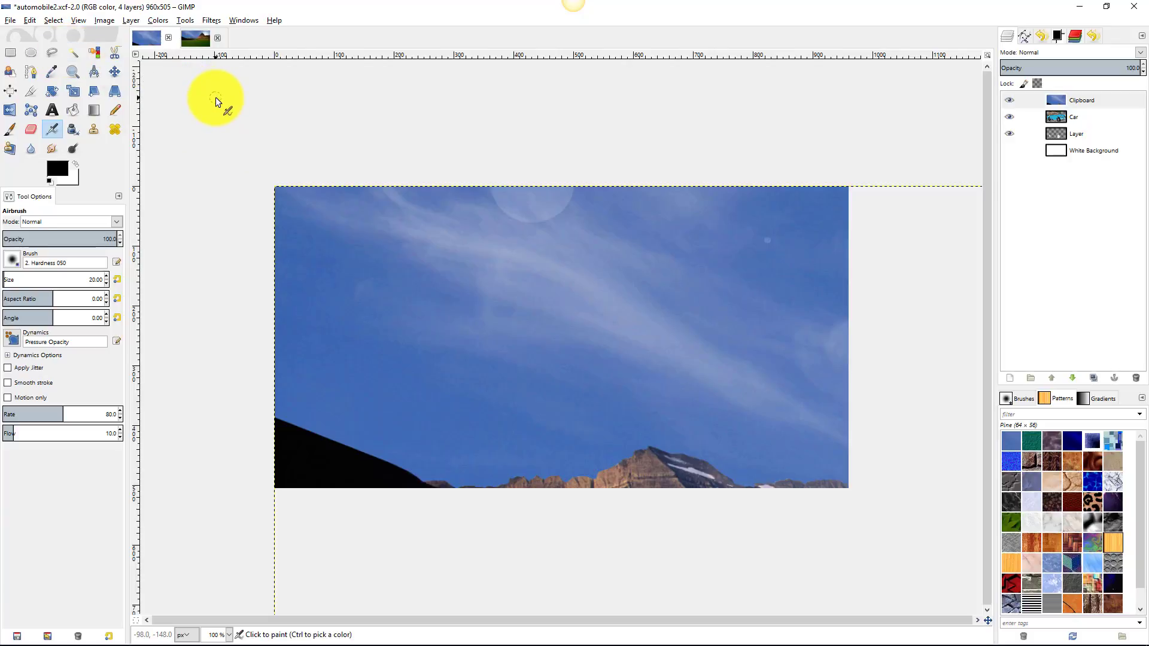
key(minus)
key(minus)
key(minus)
key(minus)
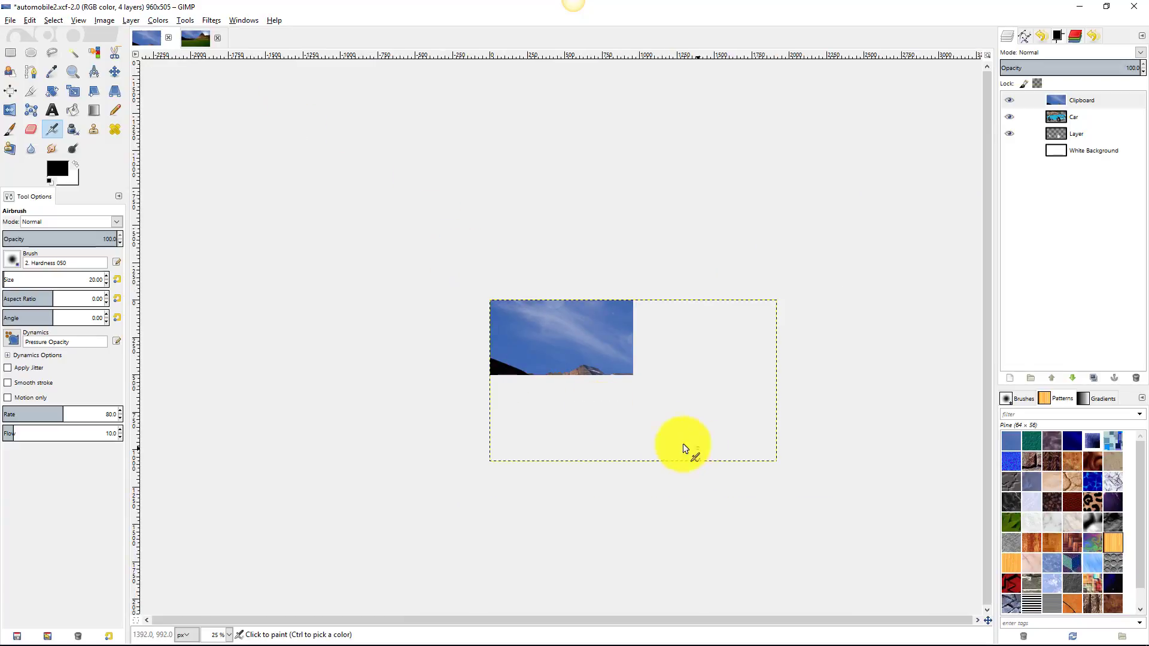
- Scale the oversized landscape layer down to roughly the size of the car canvas
click(73, 90)
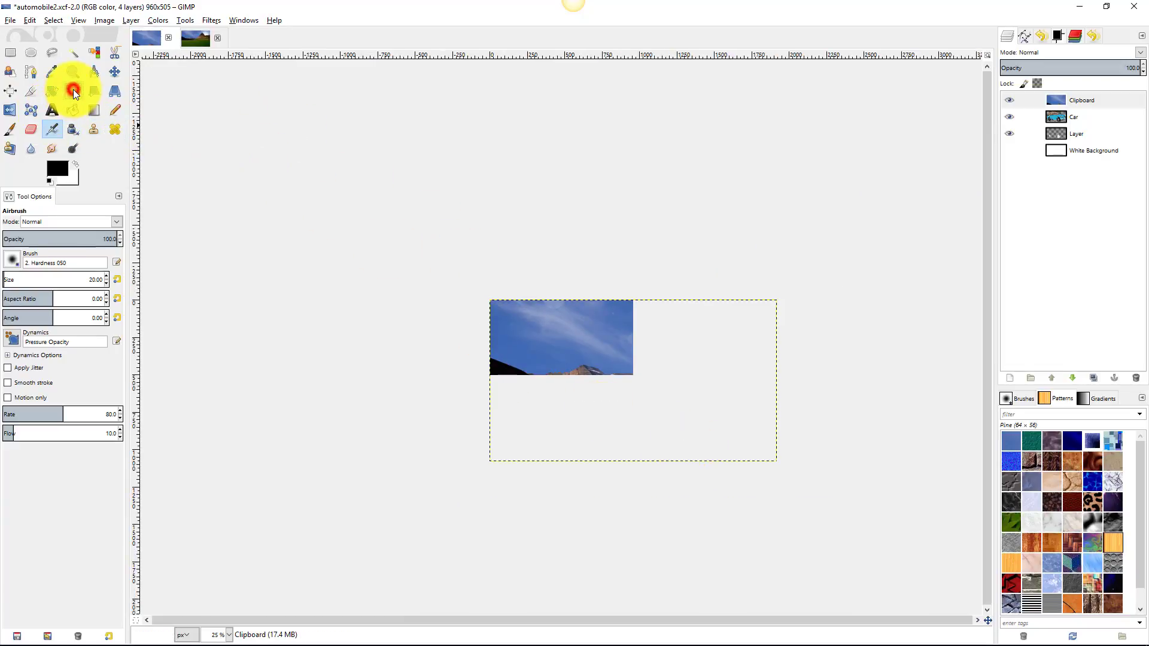
click(775, 461)
drag(764, 456, 612, 385)
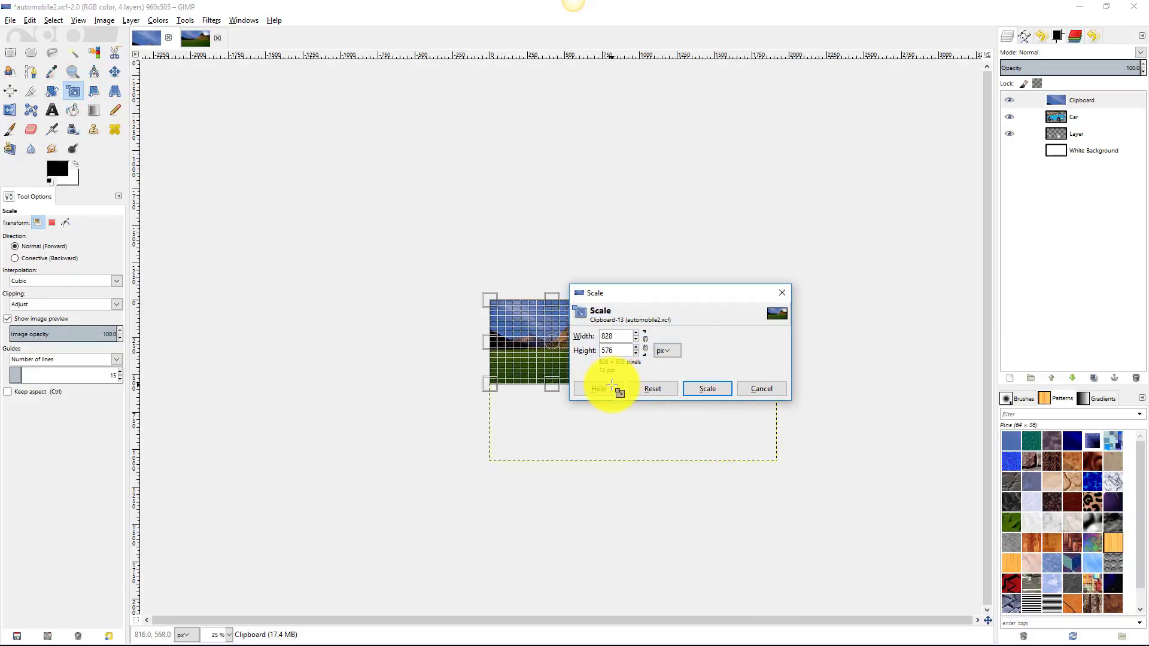
click(701, 387)
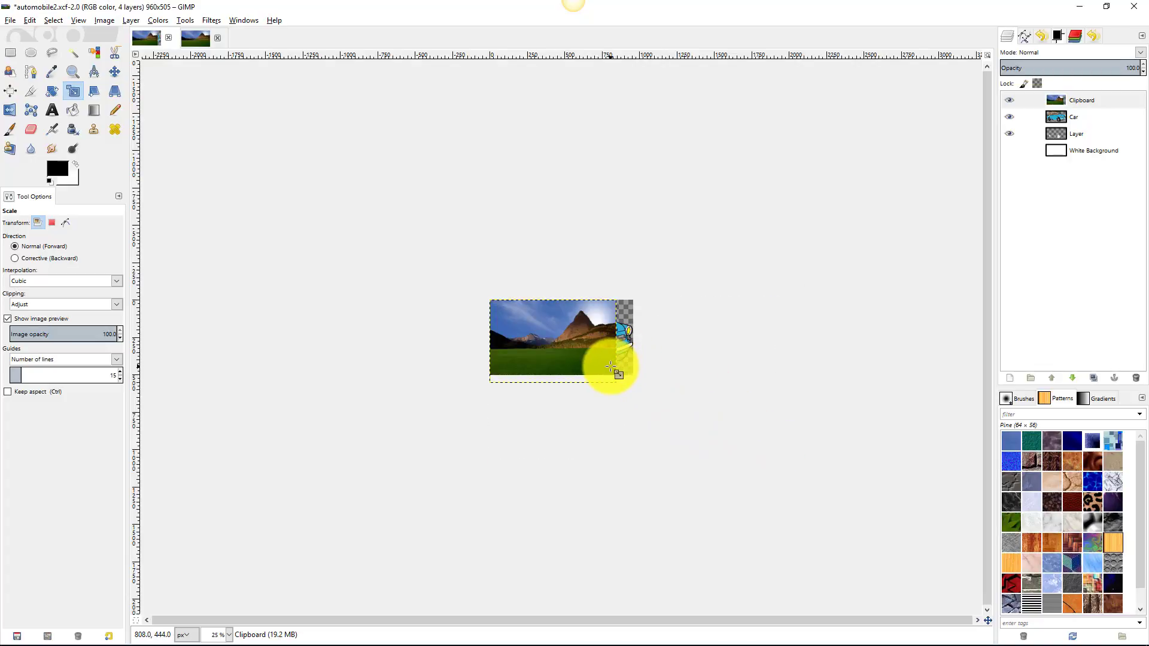
- Enlarge the landscape layer to about 1504 by 776 pixels so that it extends past every canvas edge
drag(614, 377, 616, 378)
drag(618, 296, 808, 253)
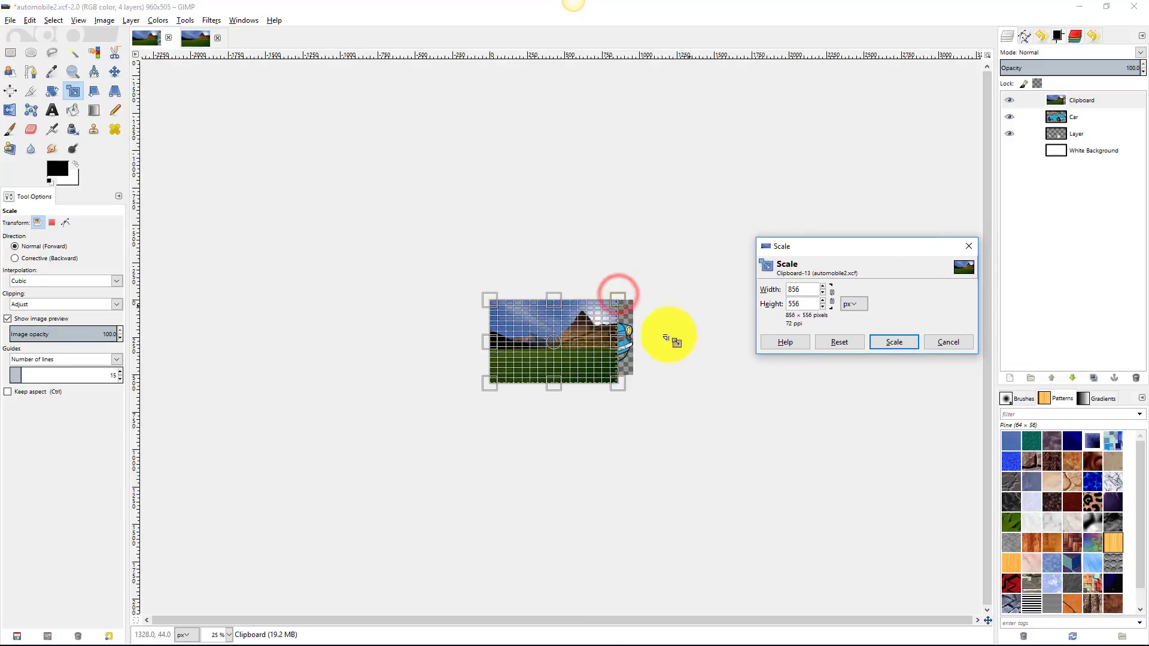
drag(617, 383, 682, 393)
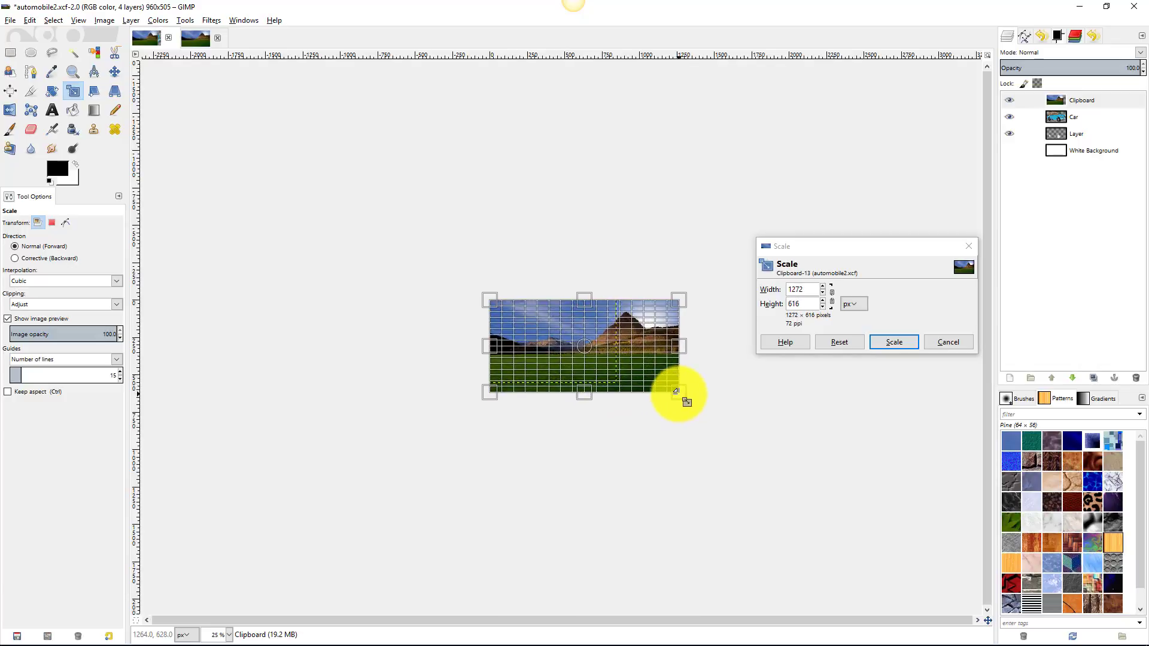
drag(488, 299, 456, 278)
click(901, 346)
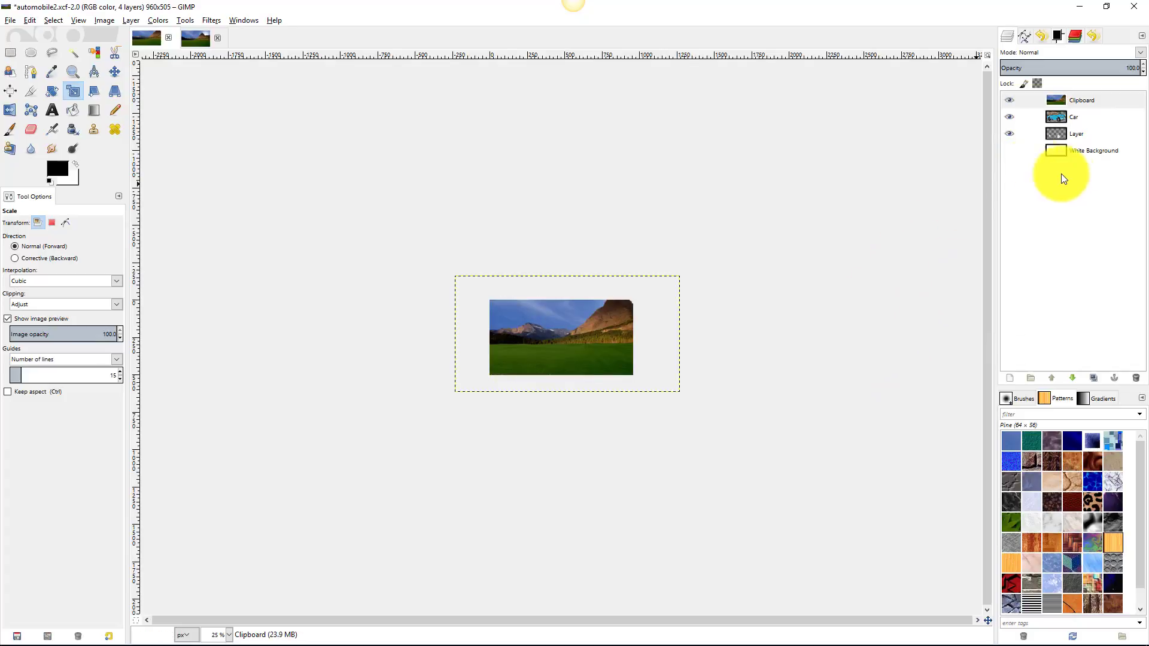
- Rename the pasted Clipboard layer to Landscape and move it below the Car layer
click(1090, 98)
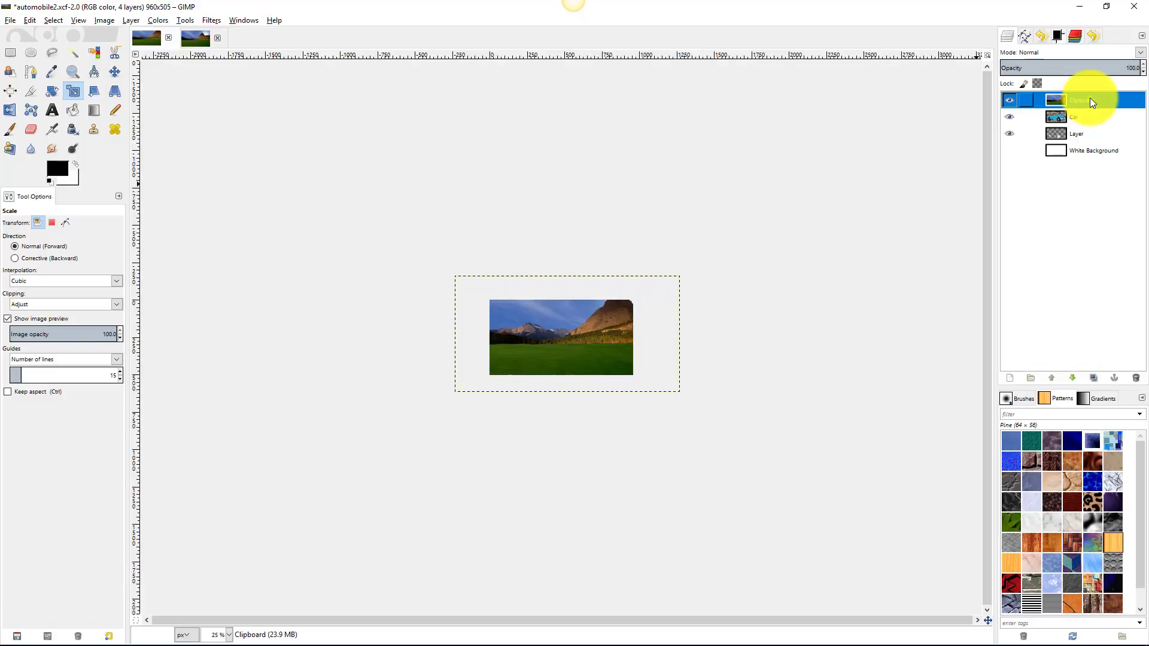
right_click(1090, 99)
click(1076, 106)
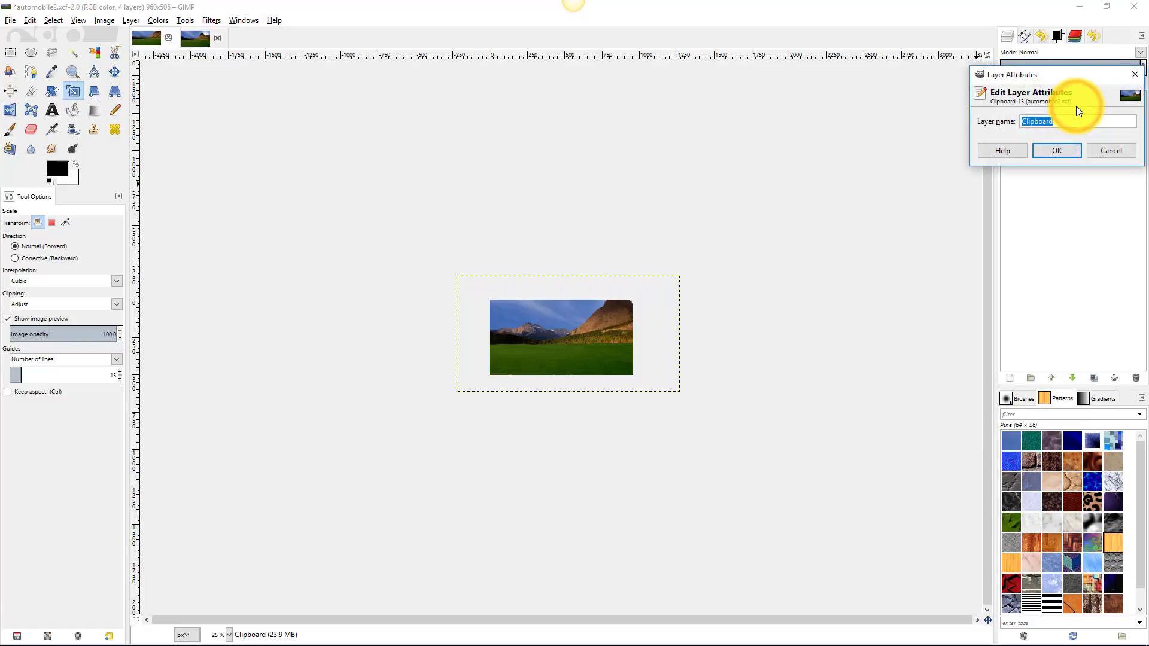
text(Lan)
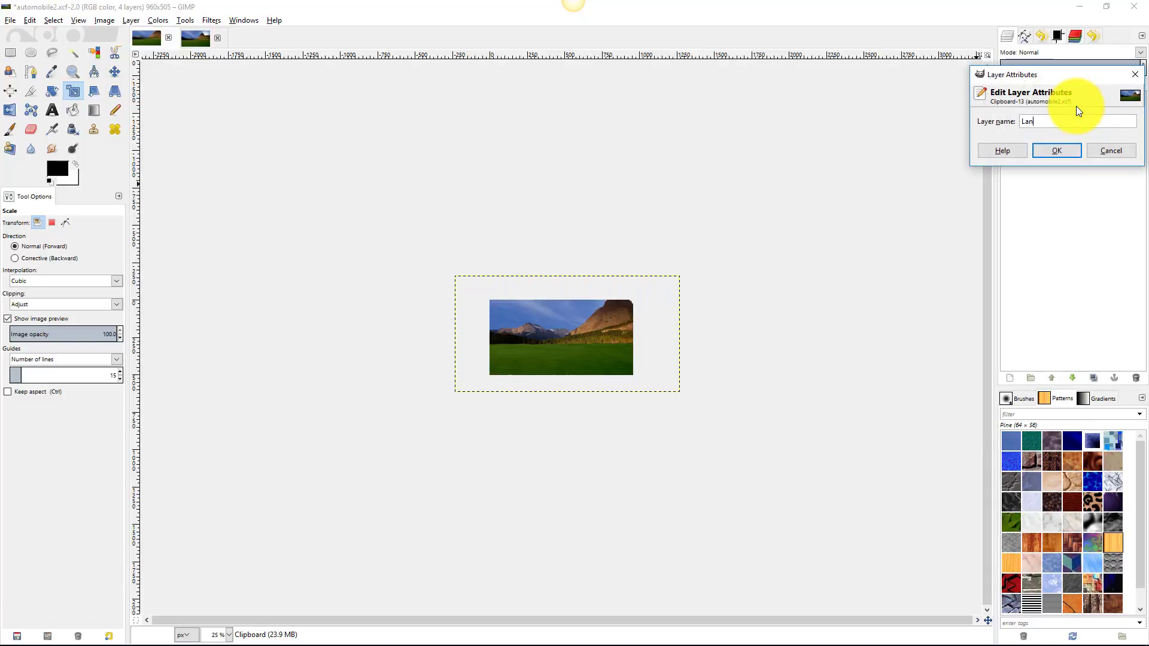
text(dscape)
key(Return)
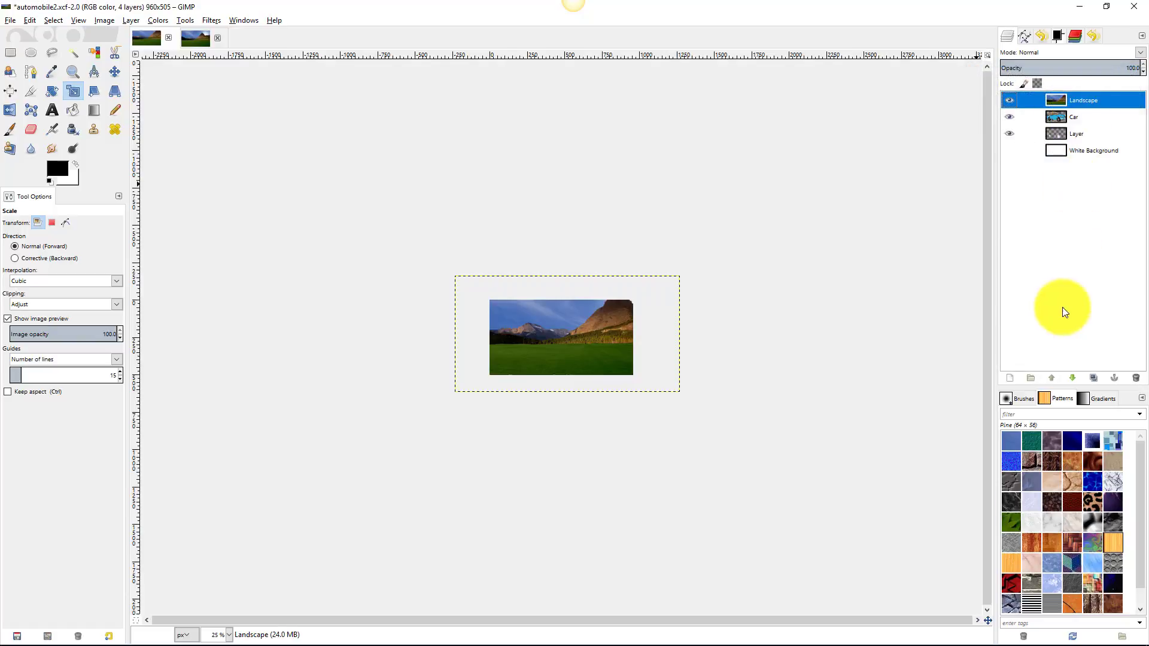
click(1071, 379)
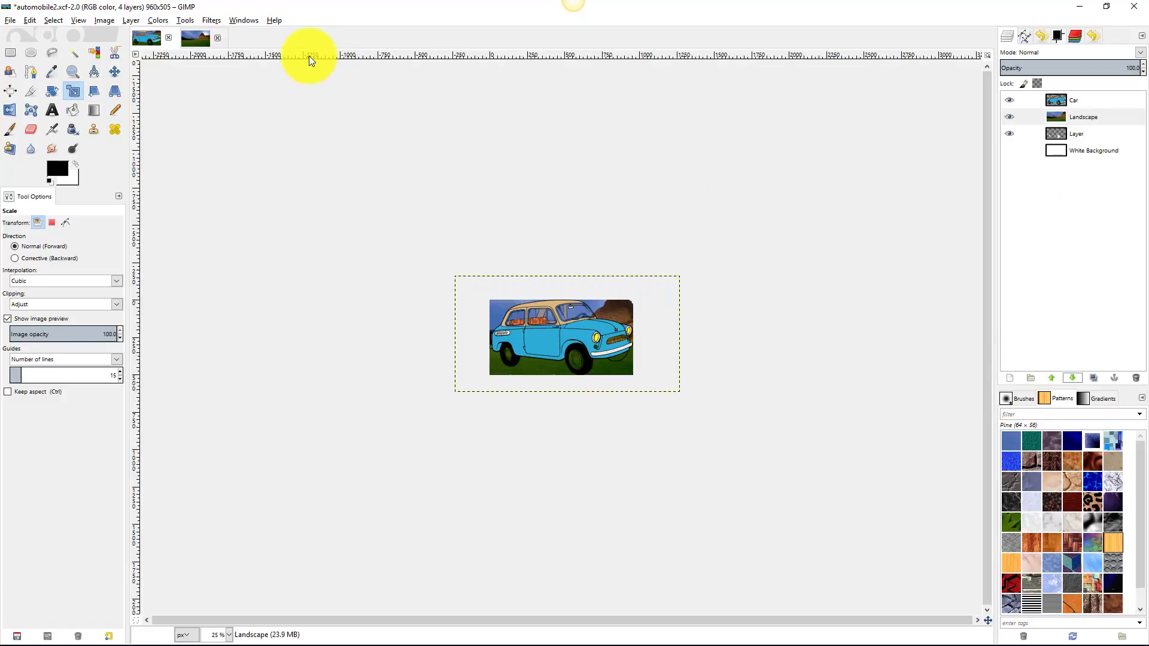
- Enlarge the Landscape layer to about 1788 by 970 pixels and move it beneath the layer named Layer
key(plus)
key(plus)
key(plus)
key(plus)
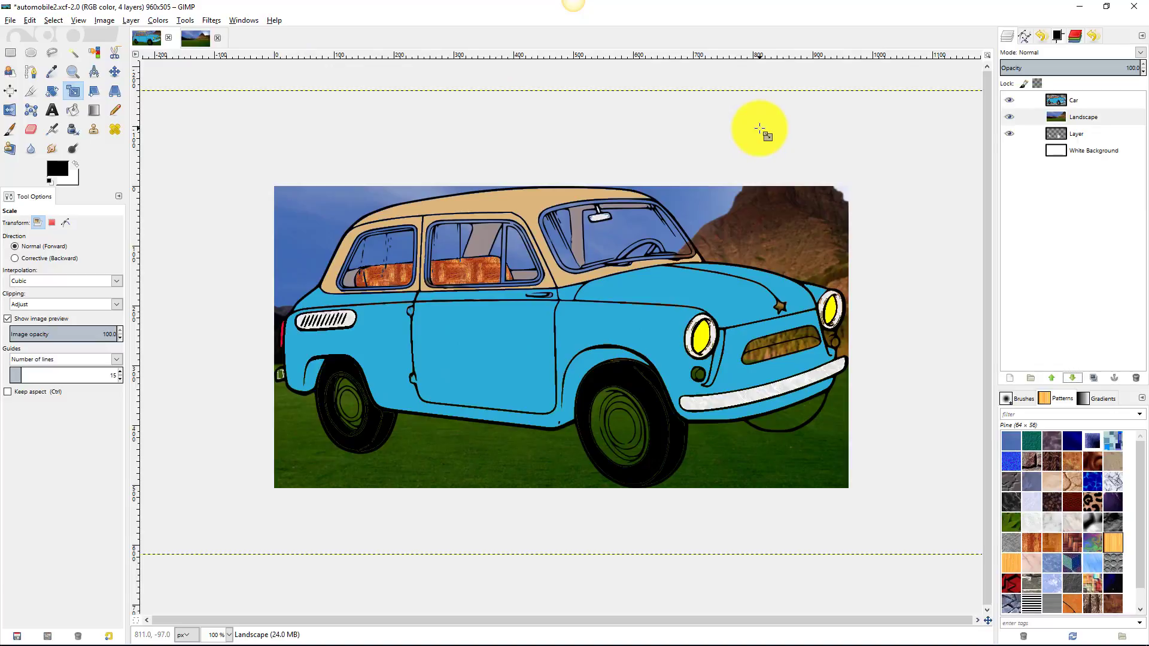
click(1085, 120)
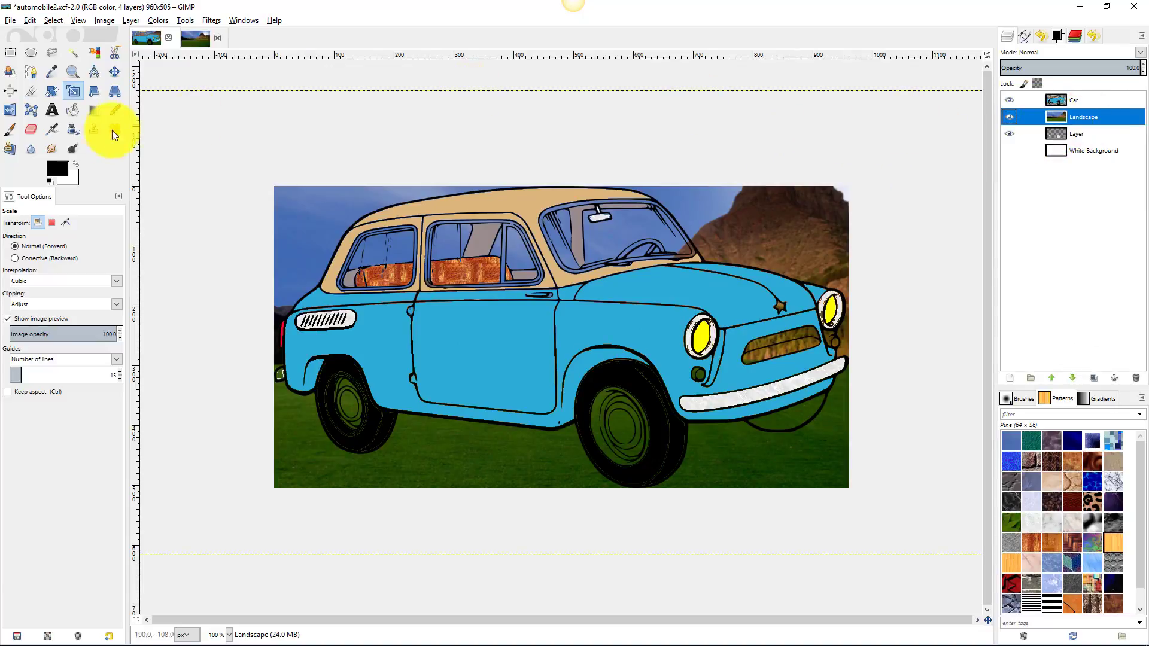
click(72, 91)
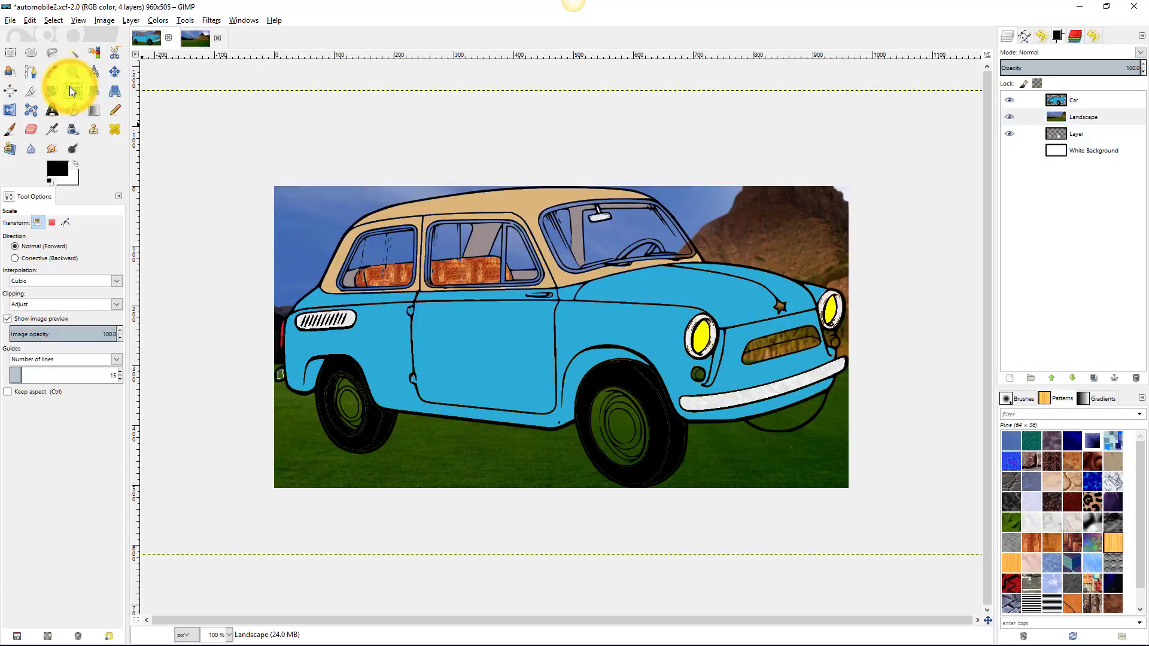
click(281, 191)
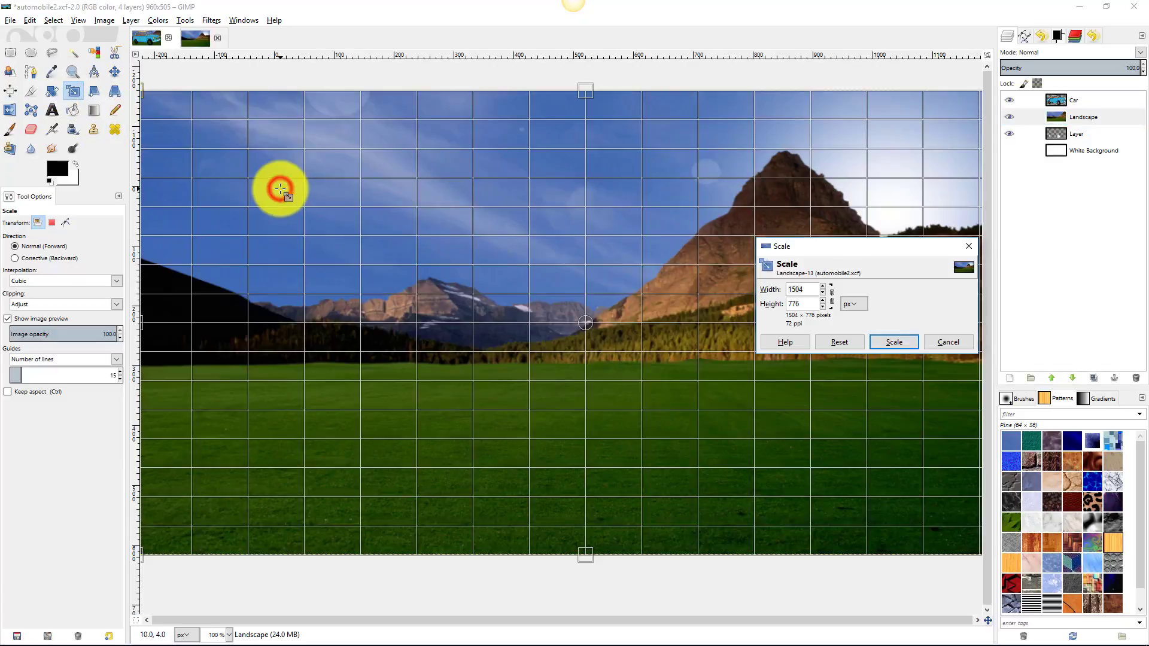
drag(277, 185, 111, 69)
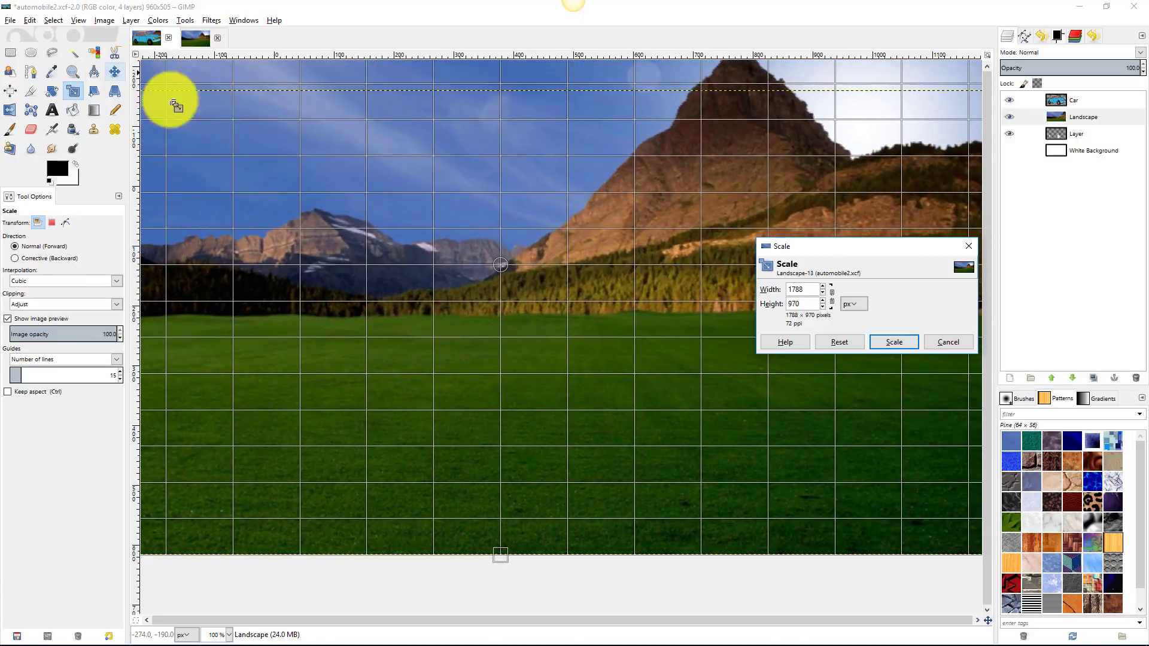
click(885, 340)
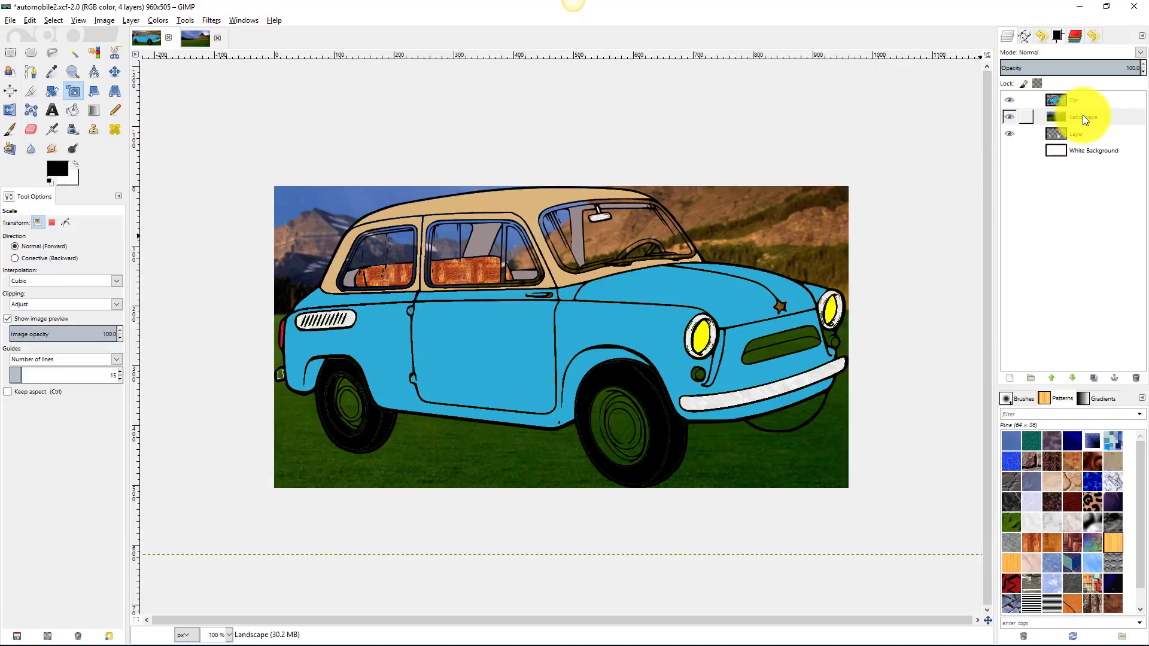
click(1083, 115)
click(1072, 378)
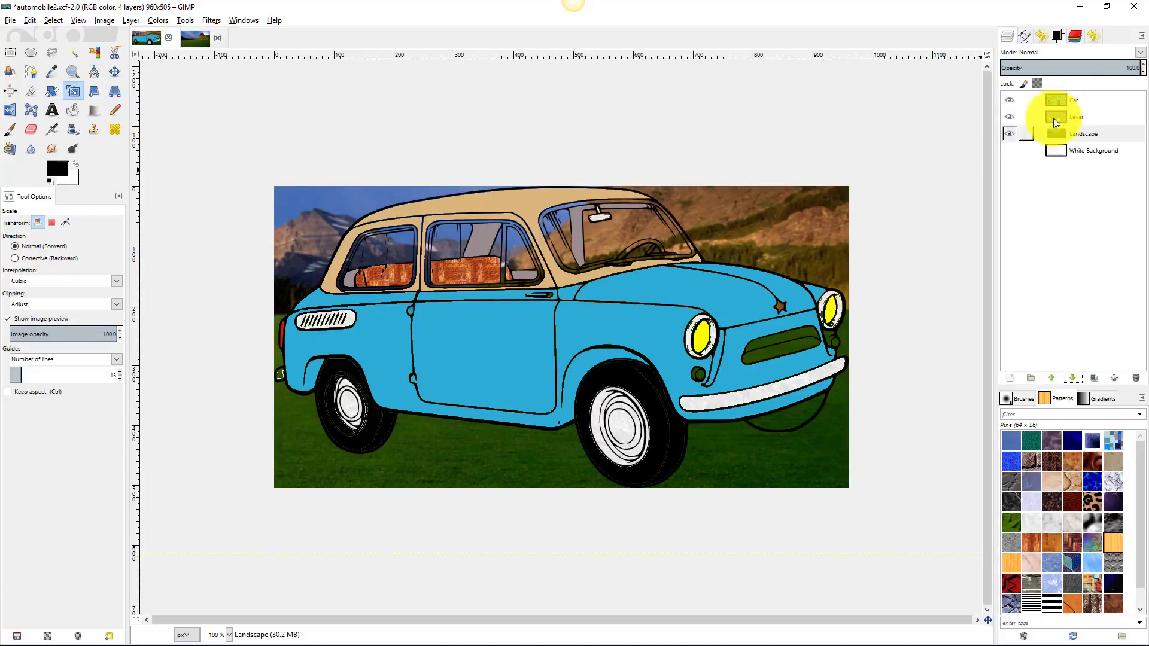
- Make Car the active layer, with Landscape hidden and White Background shown behind the car
click(1076, 100)
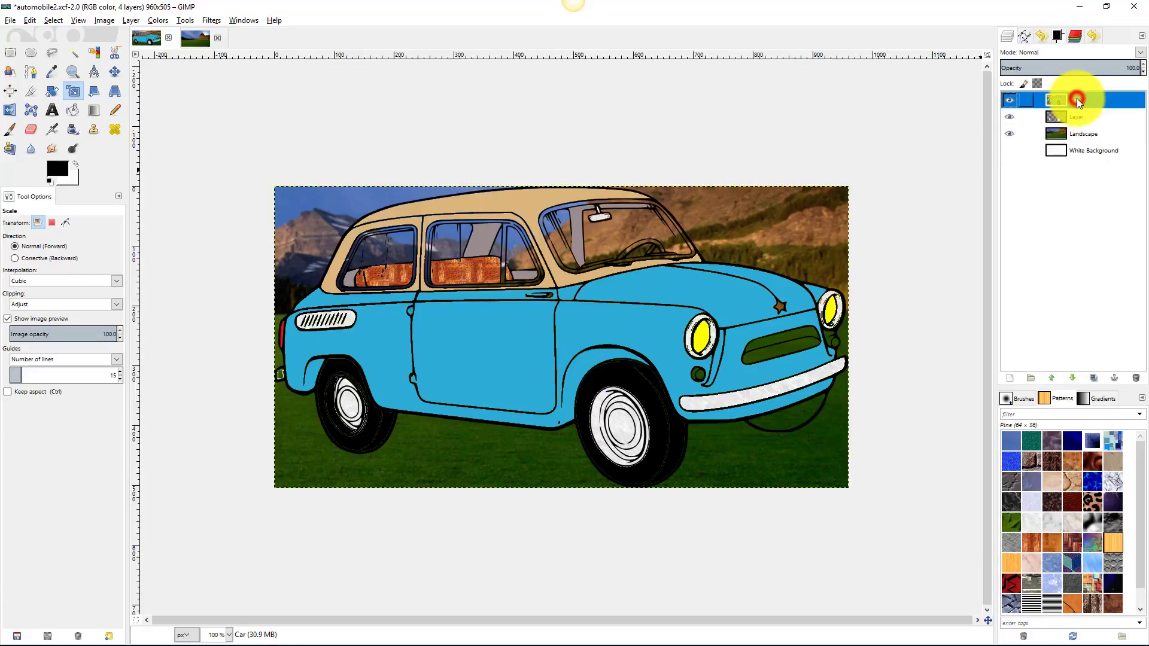
click(1009, 134)
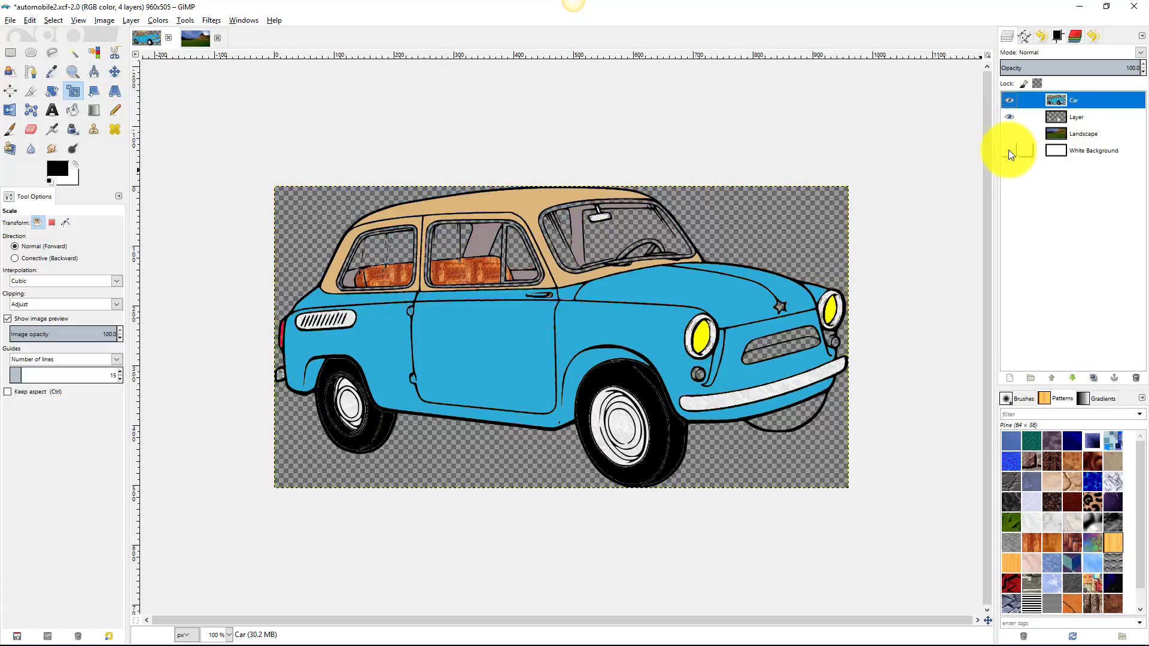
click(1009, 150)
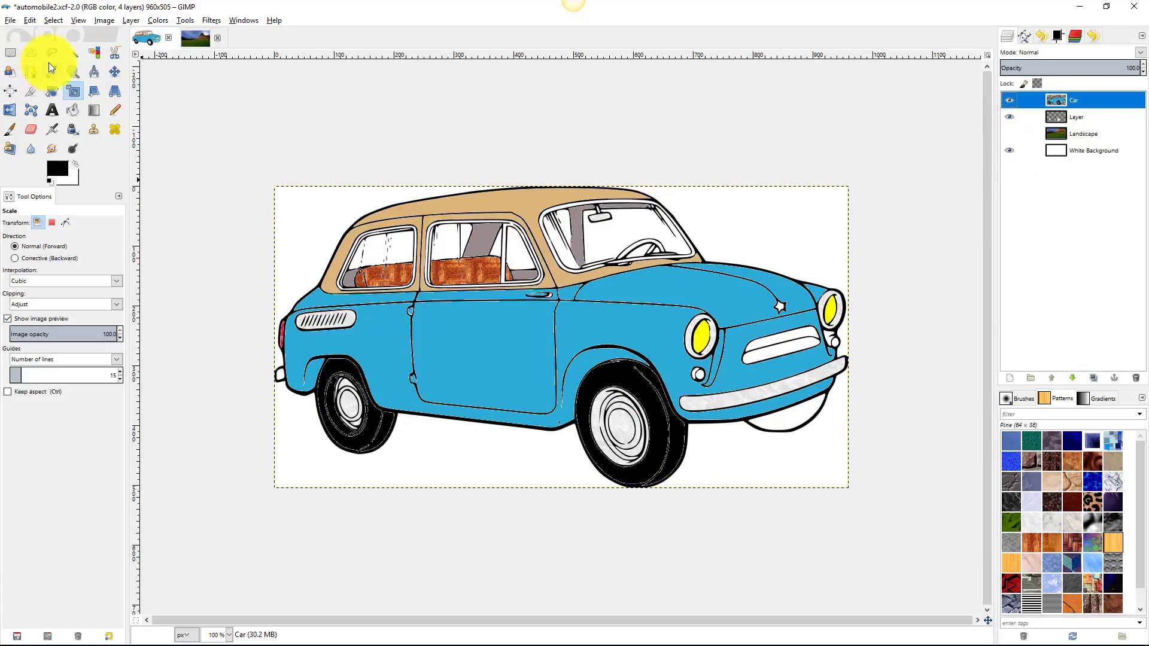
- Fuzzy-select the curved white area beneath the front bumper and fill it with black
click(72, 54)
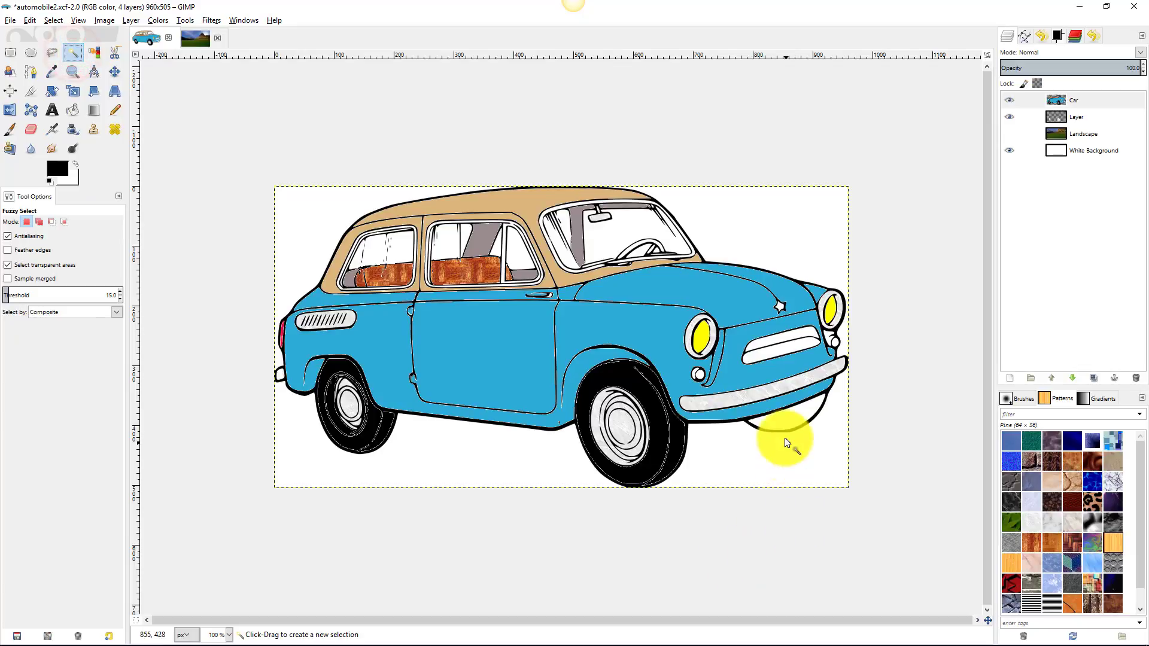
click(792, 415)
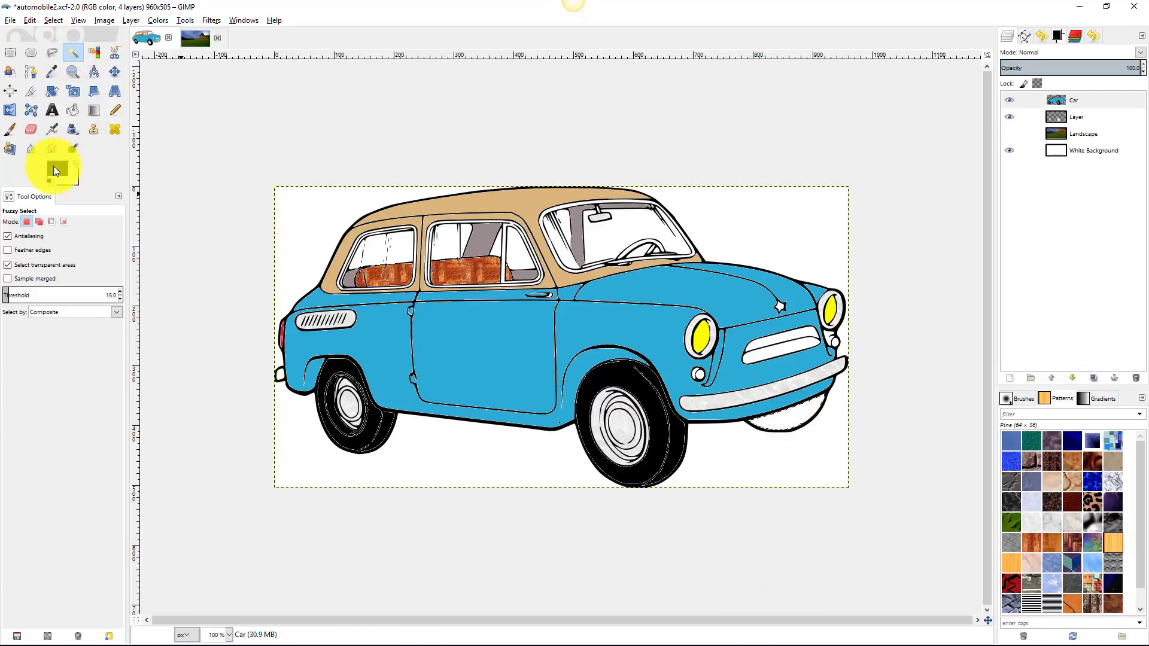
click(71, 109)
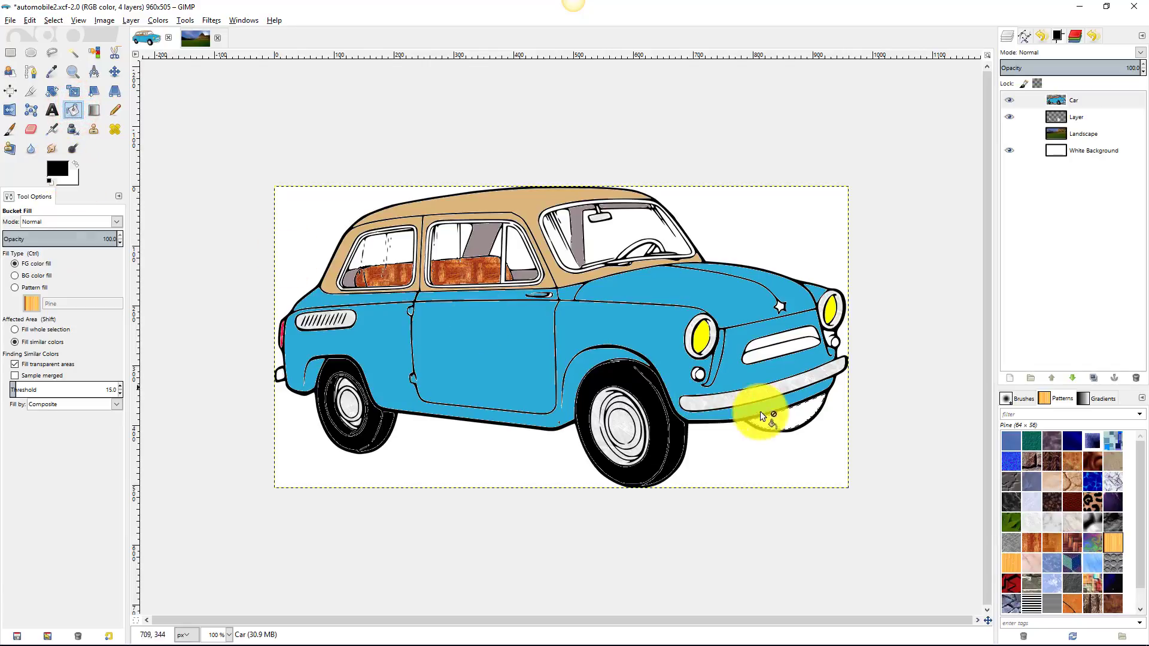
click(800, 413)
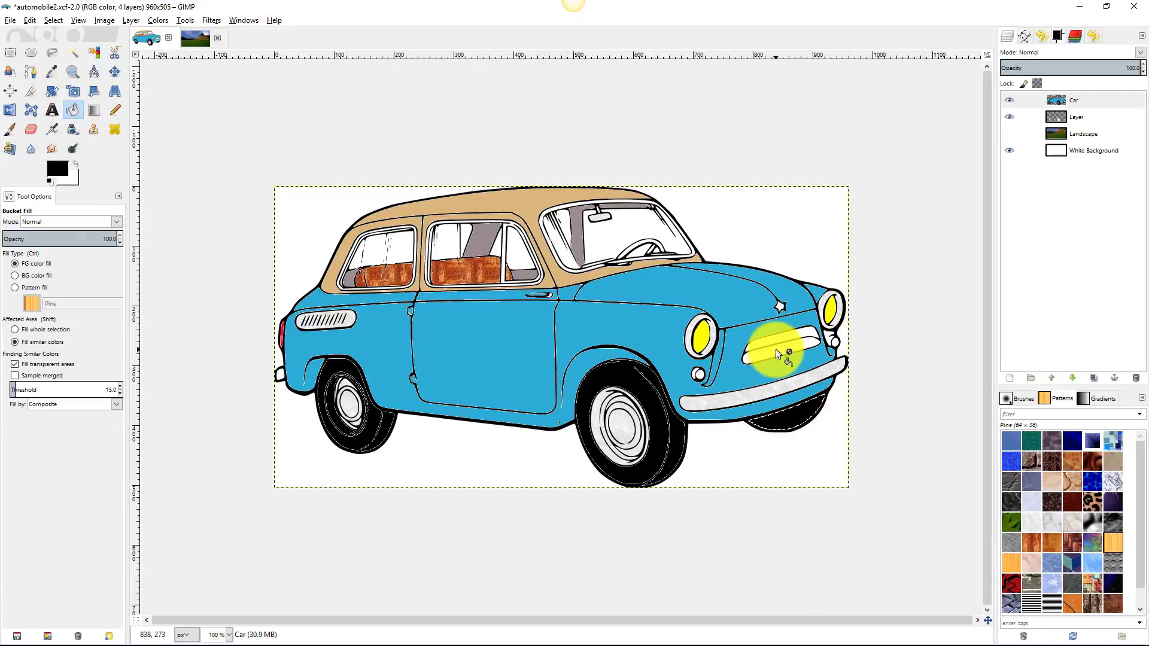
- Fill the front grille opening above the bumper with the gray foreground color 857a7a
click(56, 163)
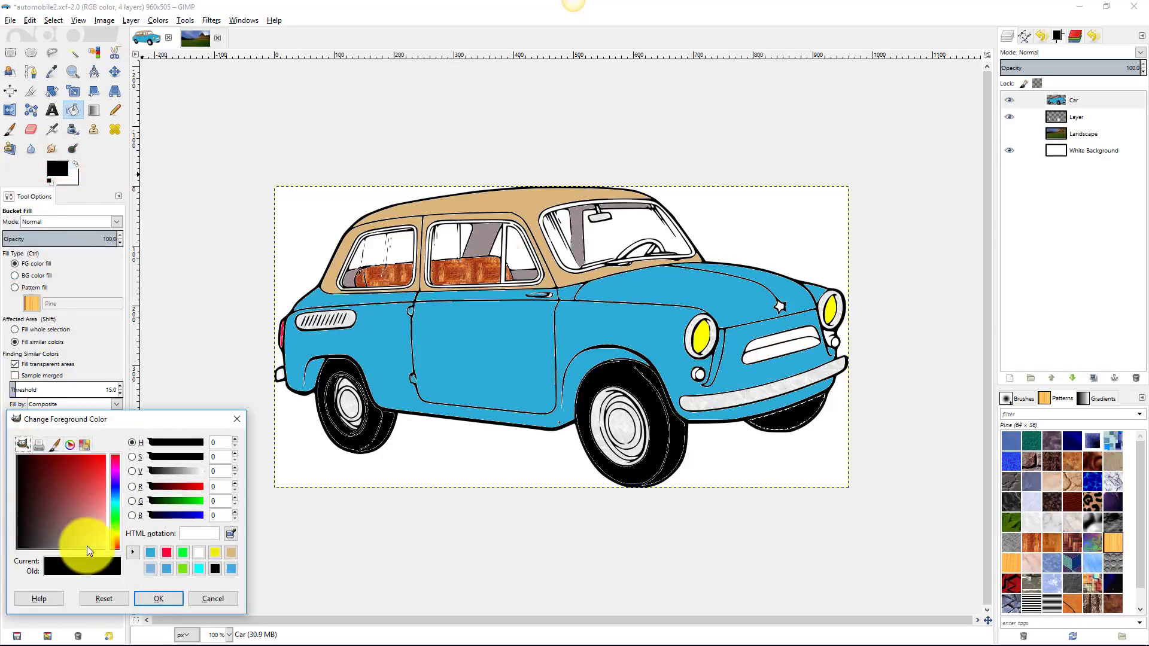
click(62, 541)
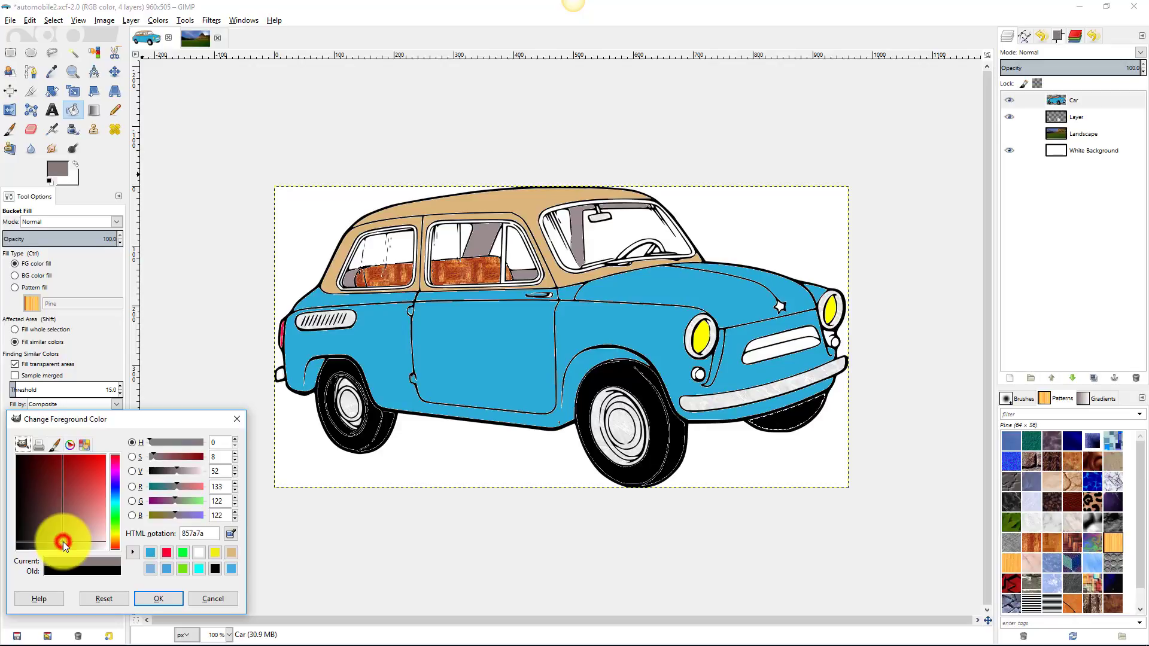
click(172, 601)
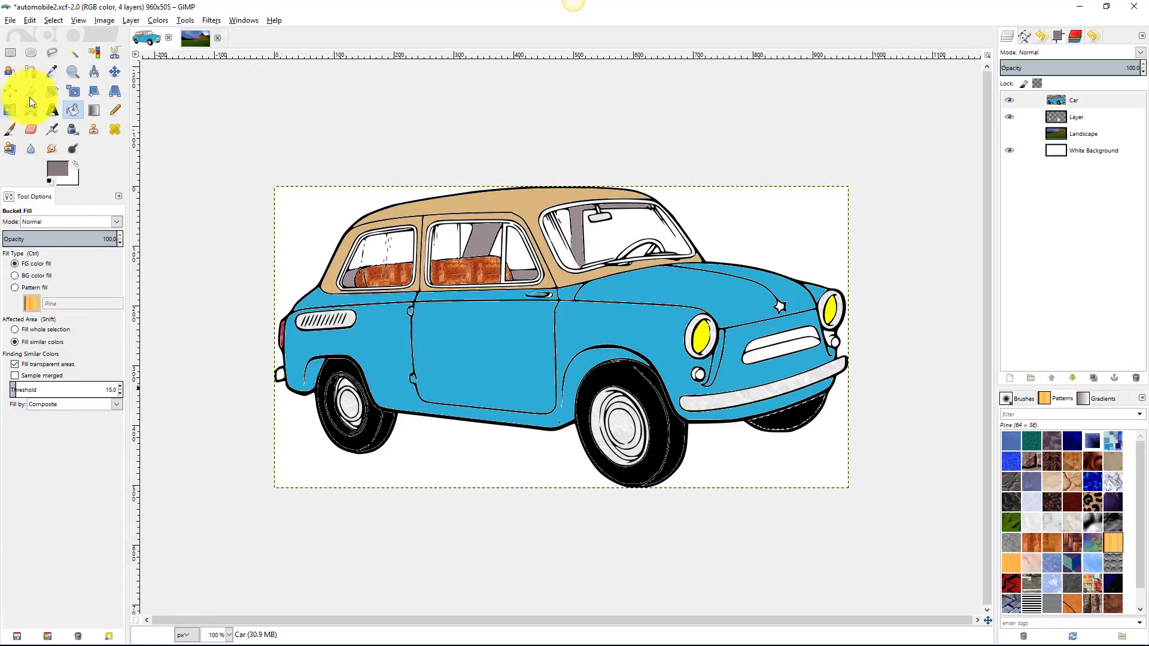
click(73, 52)
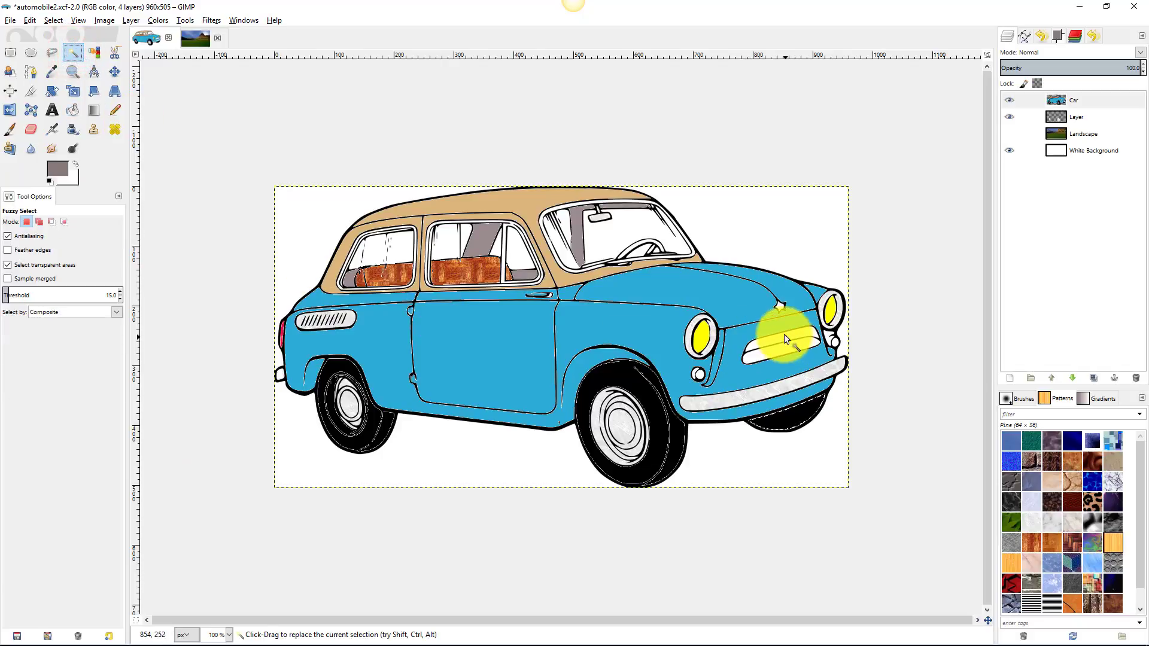
drag(784, 334, 784, 348)
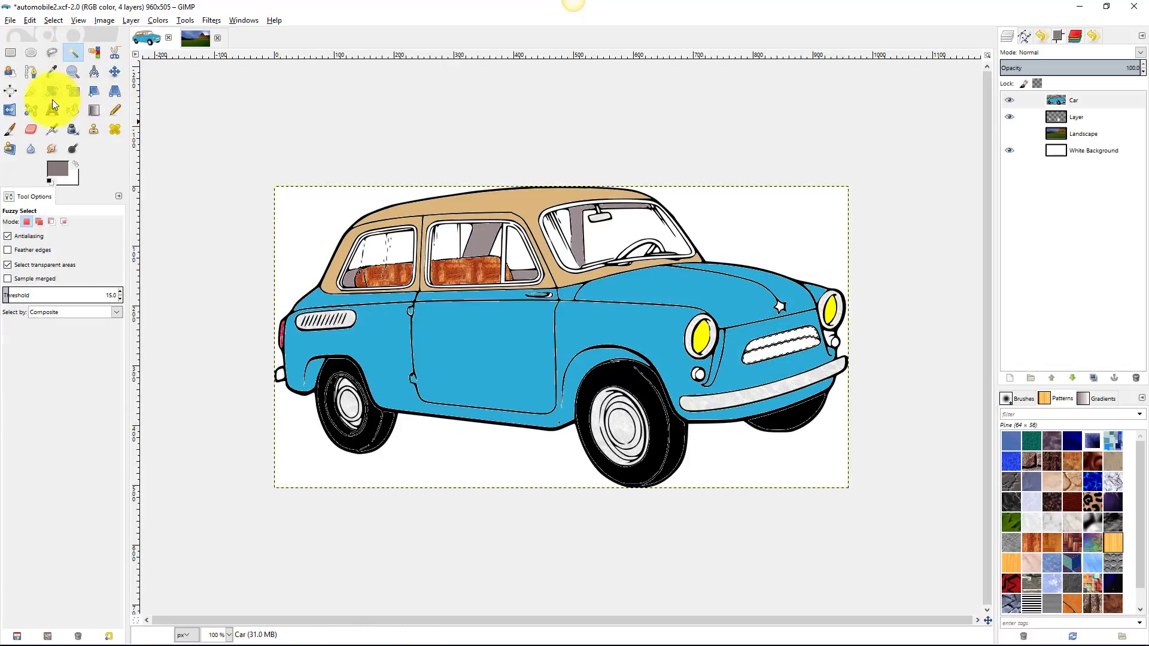
click(73, 110)
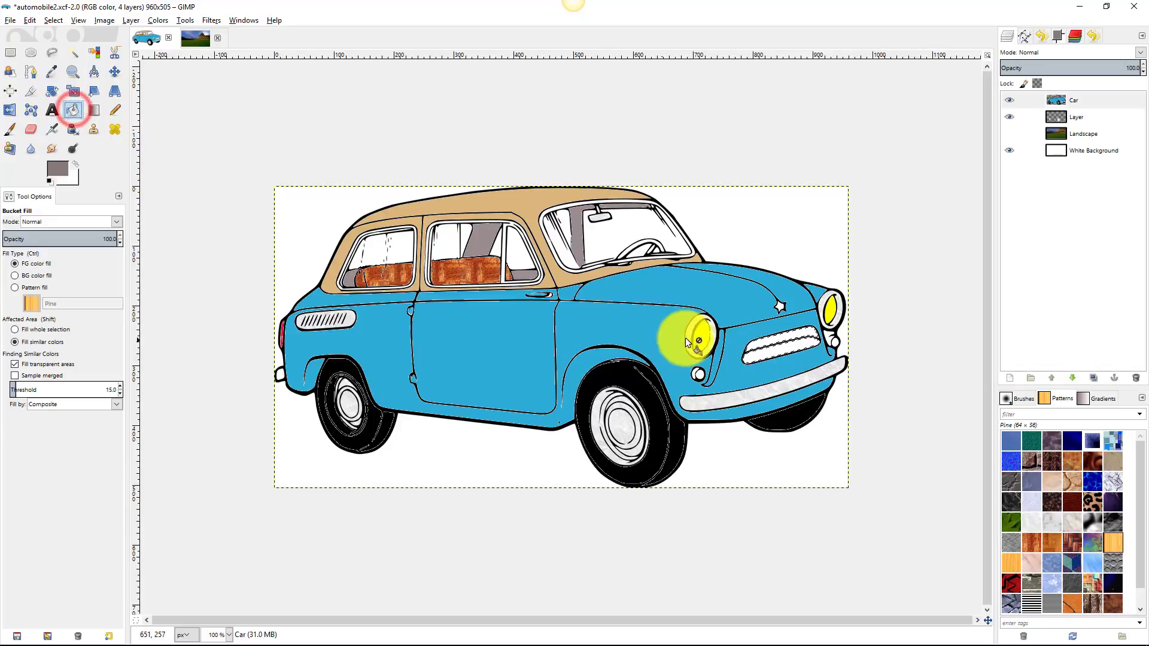
click(766, 341)
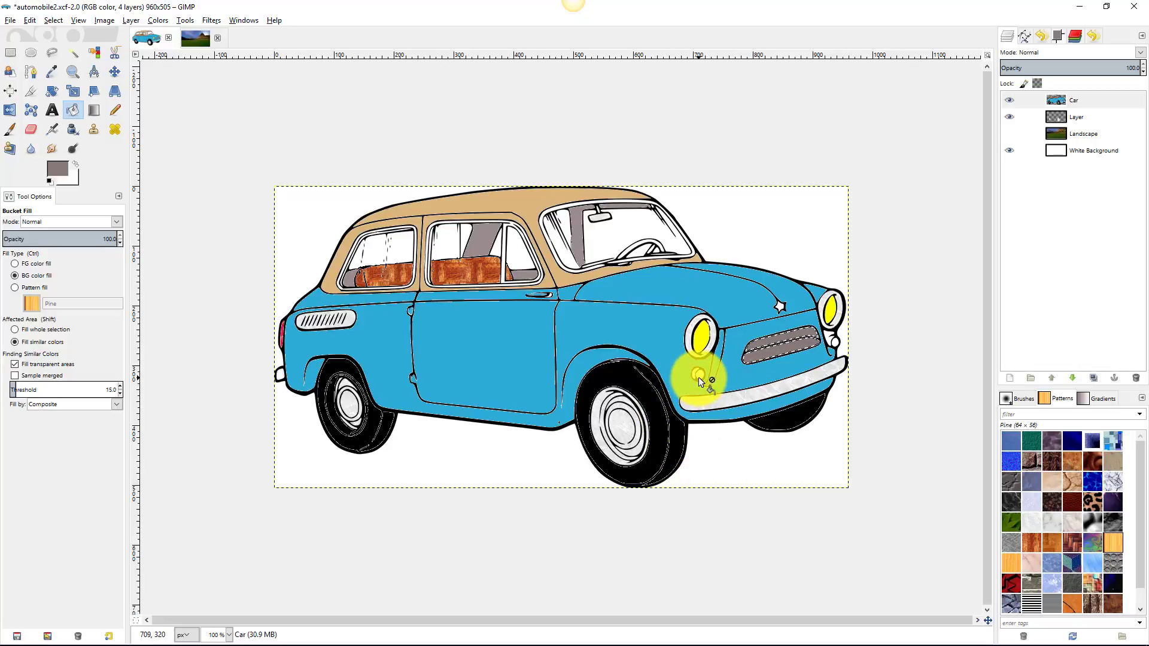
- Fuzzy-select the white crescent in the small round lamp beneath the near headlight at threshold 13 and fill it with the gray foreground color
ctrl+scroll(699, 376, up, 3)
ctrl+scroll(697, 412, up, 4)
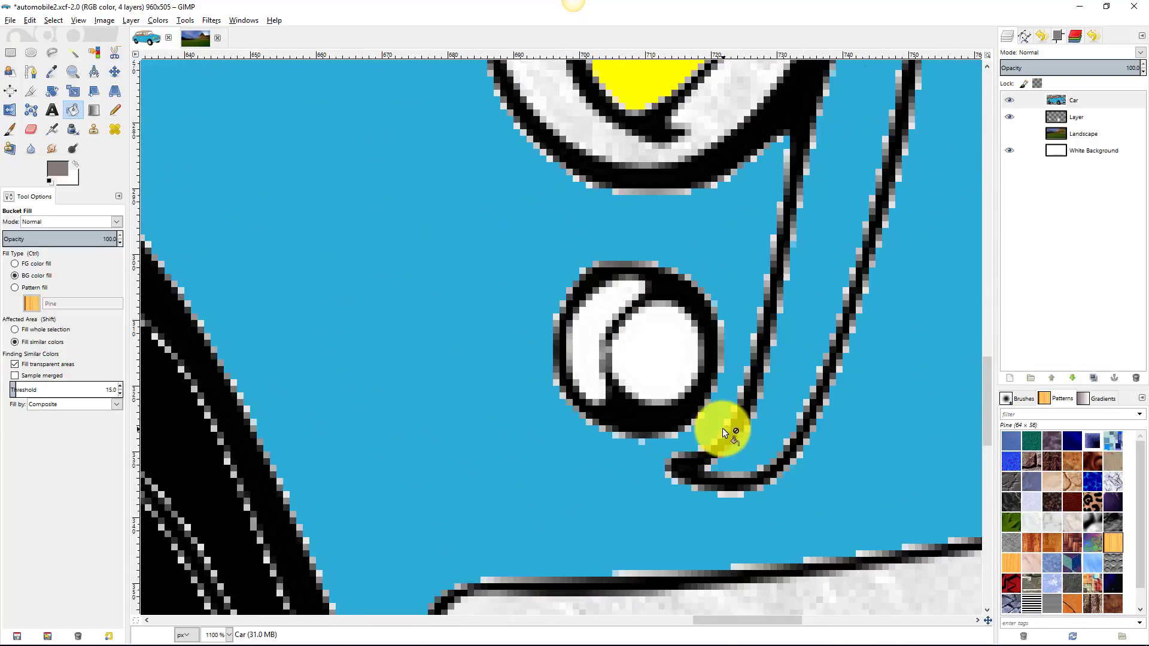
click(77, 54)
click(586, 343)
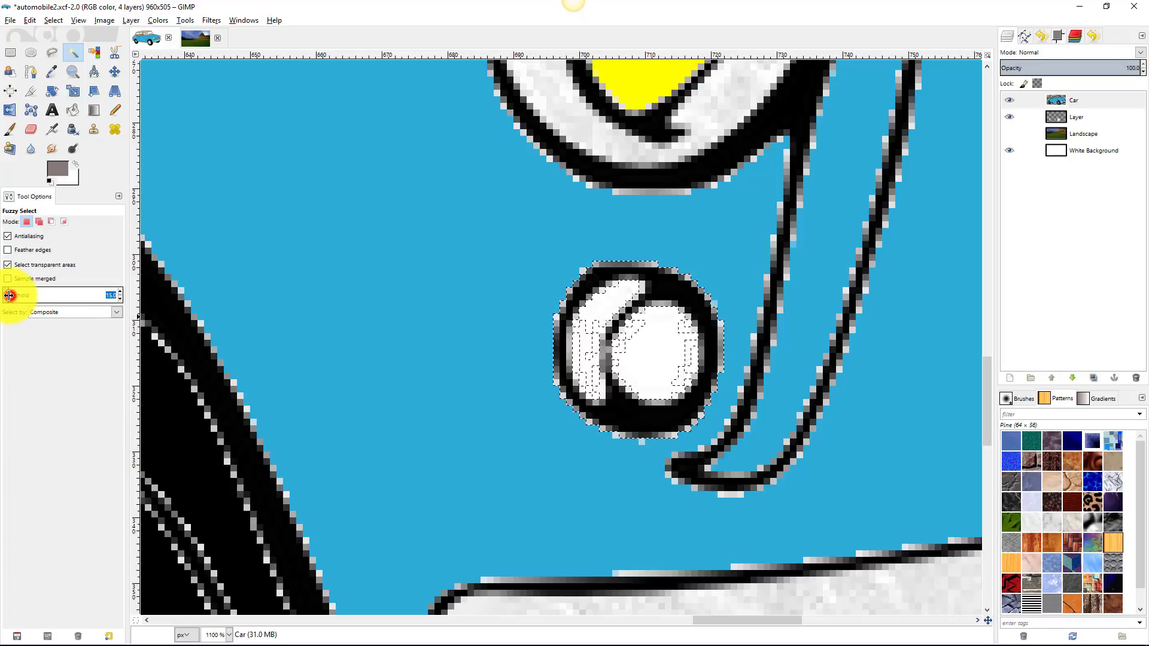
drag(9, 295, 4, 297)
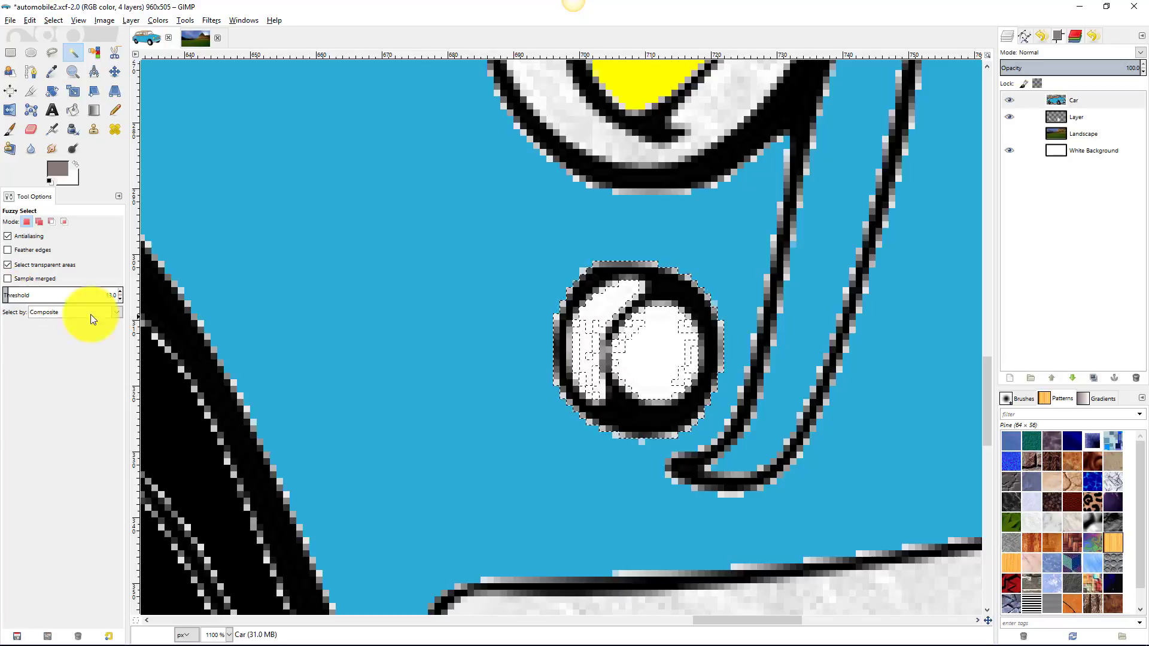
click(603, 305)
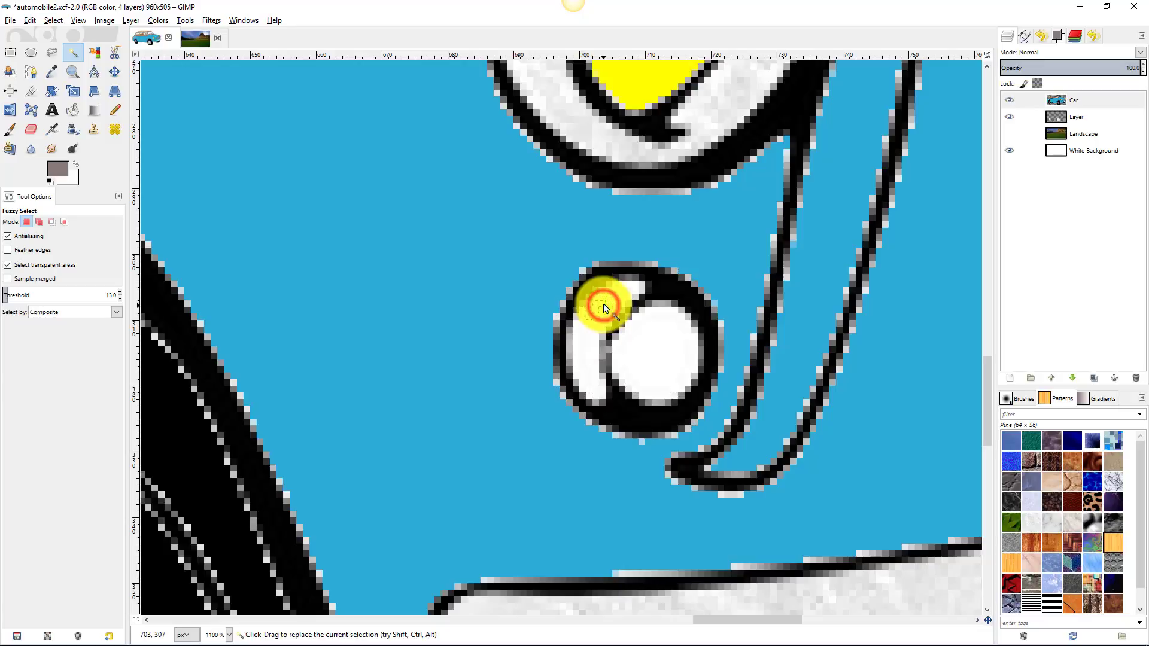
mouse_move(613, 297)
mouse_down()
mouse_move(635, 285)
mouse_move(625, 287)
mouse_up()
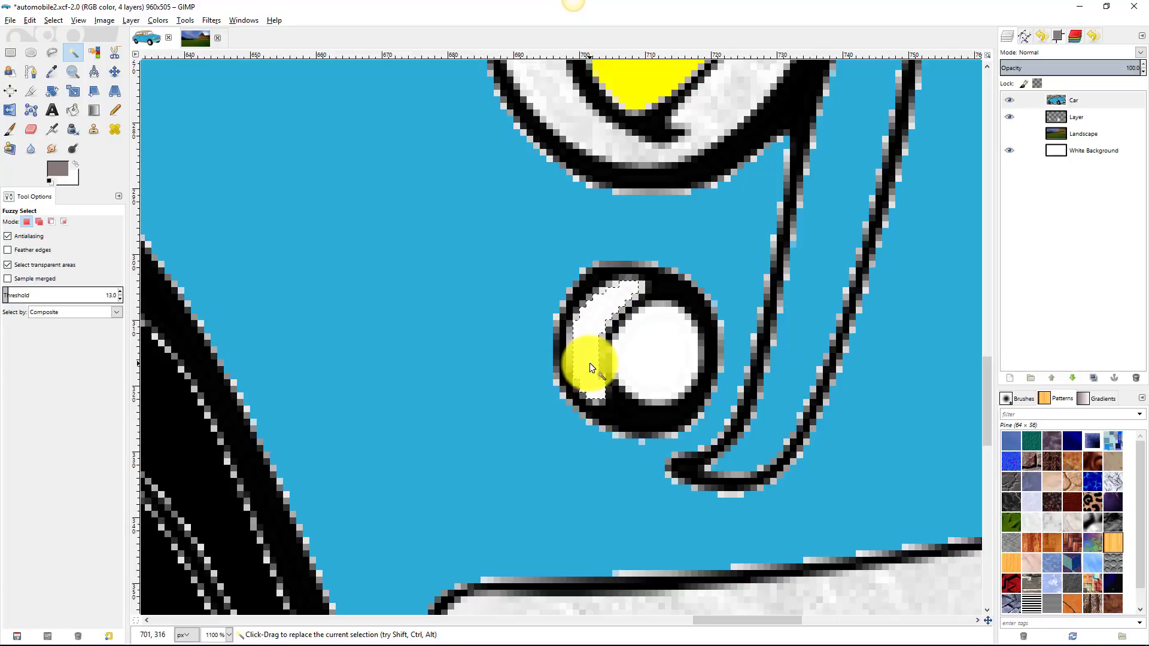
click(70, 110)
click(595, 318)
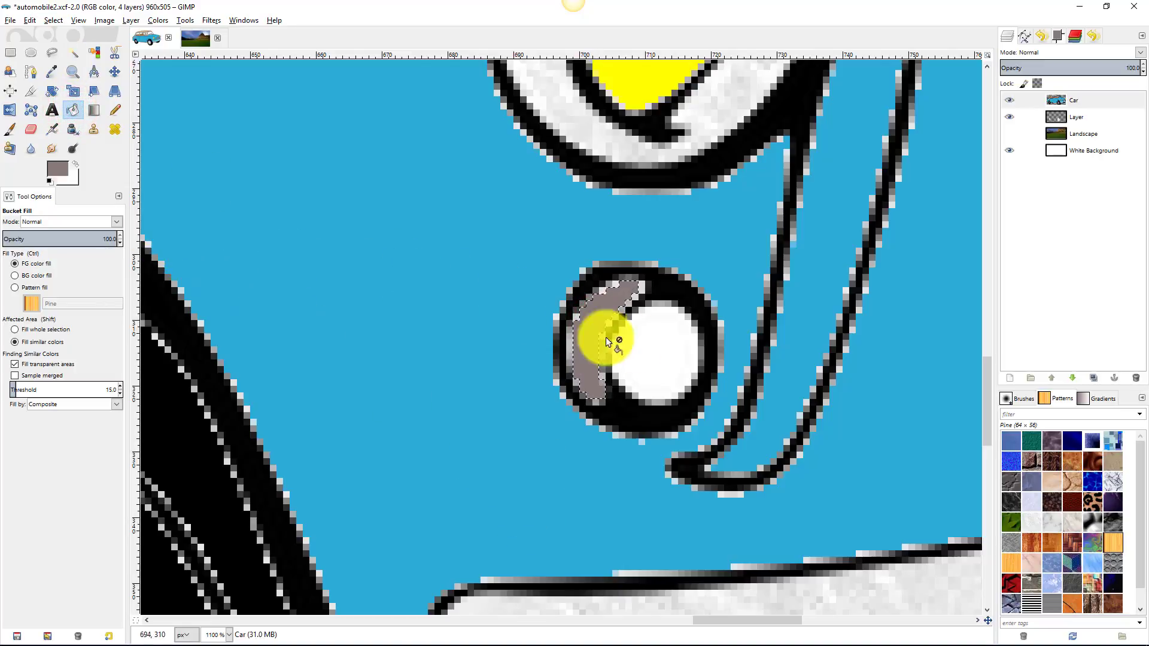
- Fuzzy-select the white round lens of the small lamp beneath the near headlight
click(52, 72)
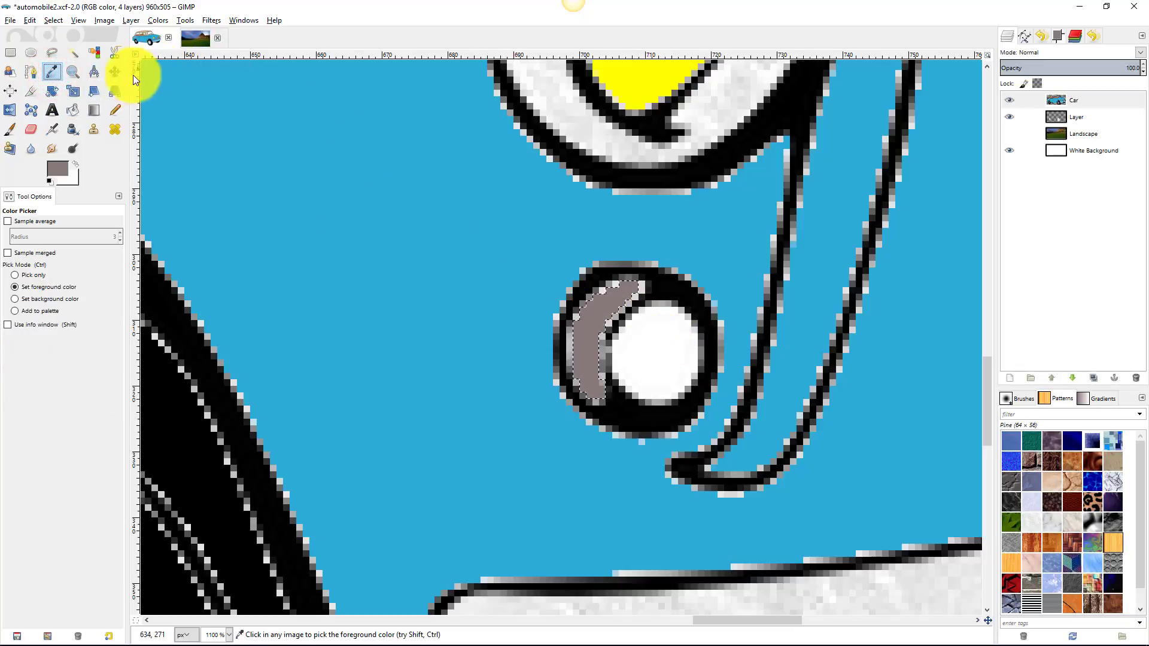
click(73, 53)
click(663, 354)
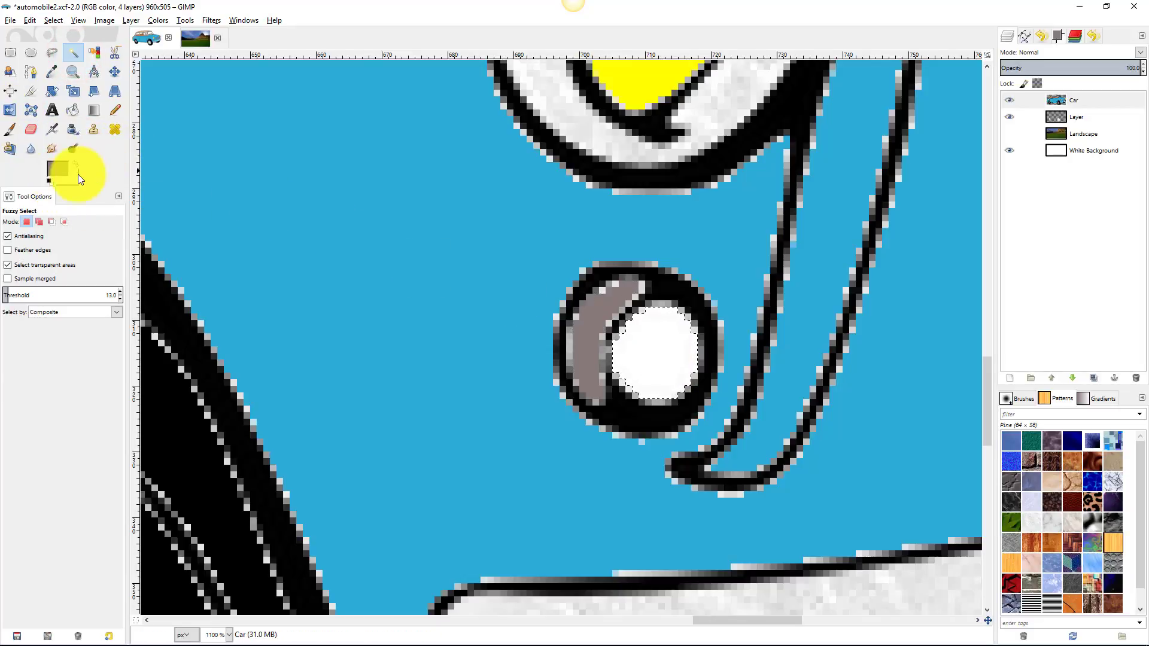
click(57, 167)
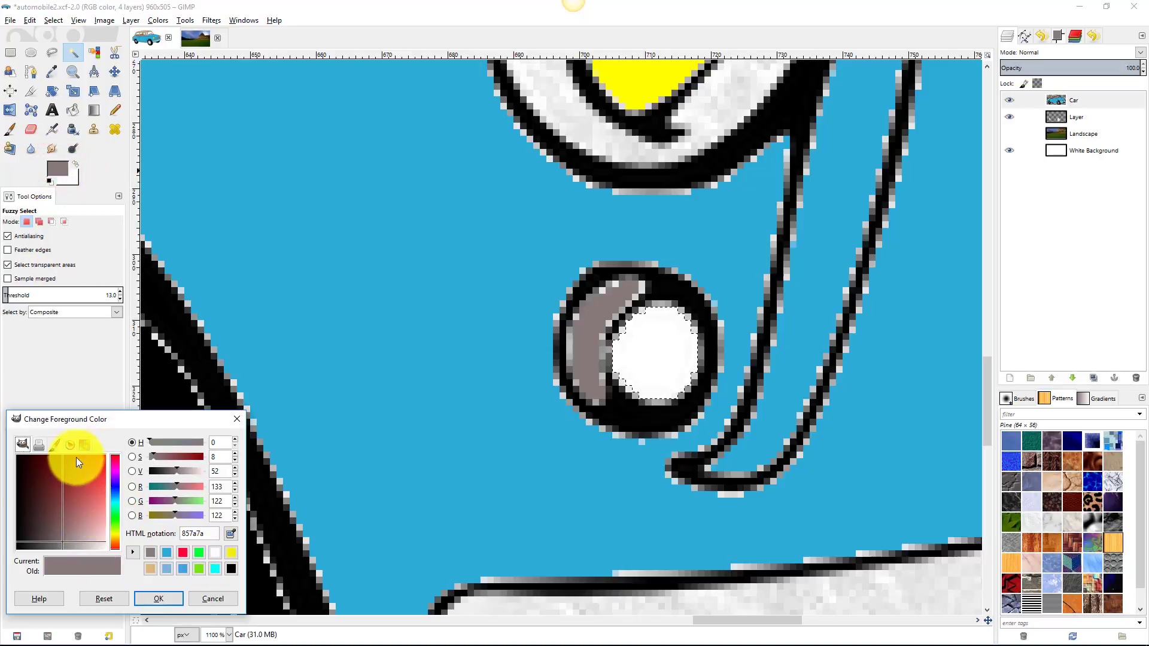
click(80, 441)
click(49, 473)
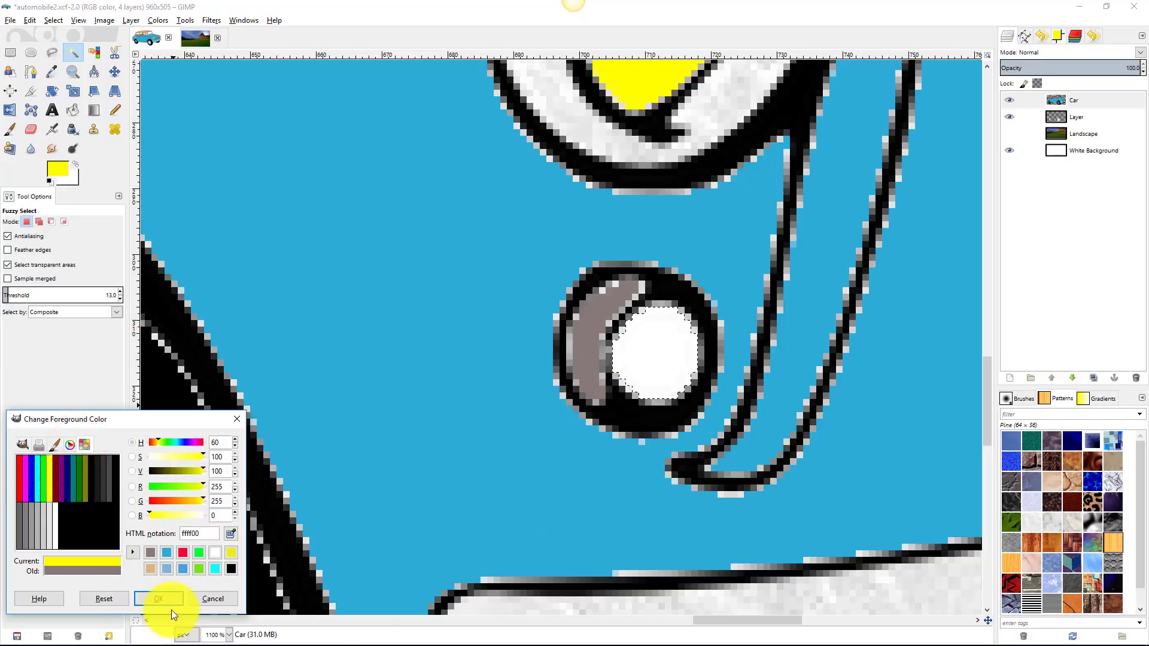
click(206, 599)
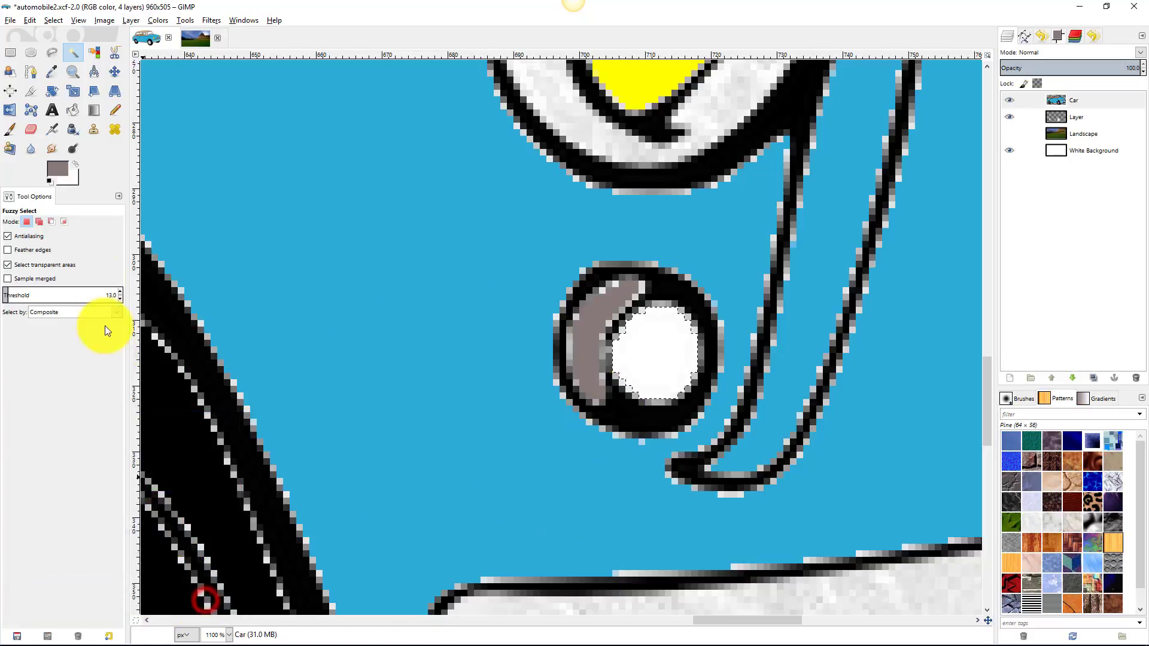
- Sample the headlight's yellow as the foreground color and fill the selected round lens with it
click(52, 72)
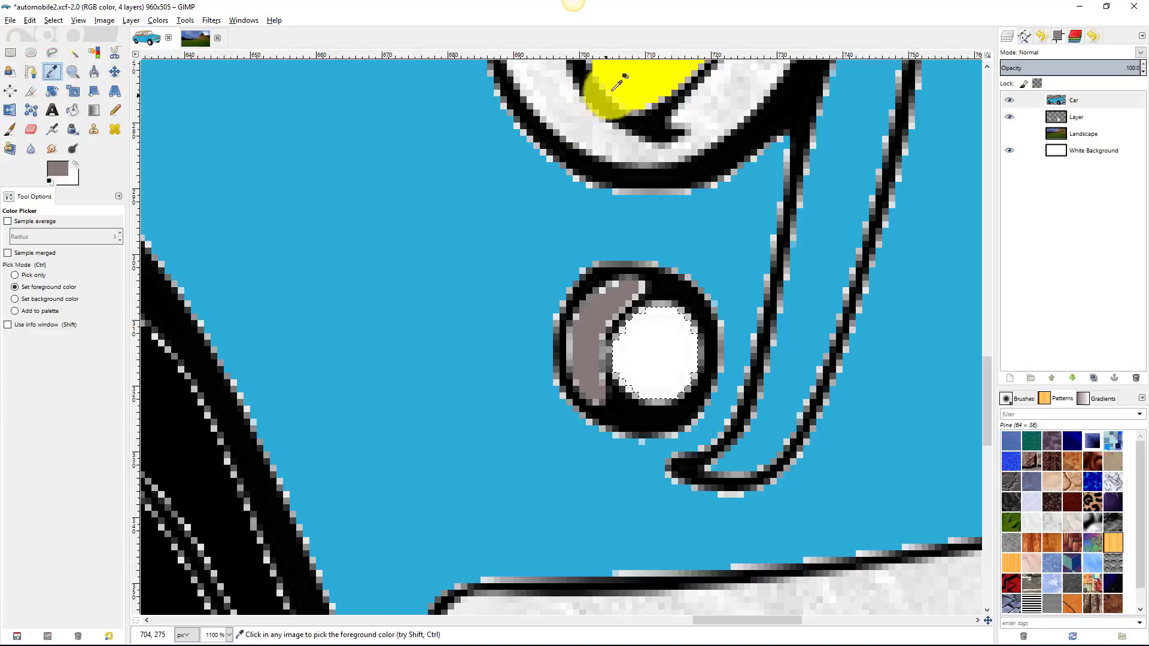
click(636, 73)
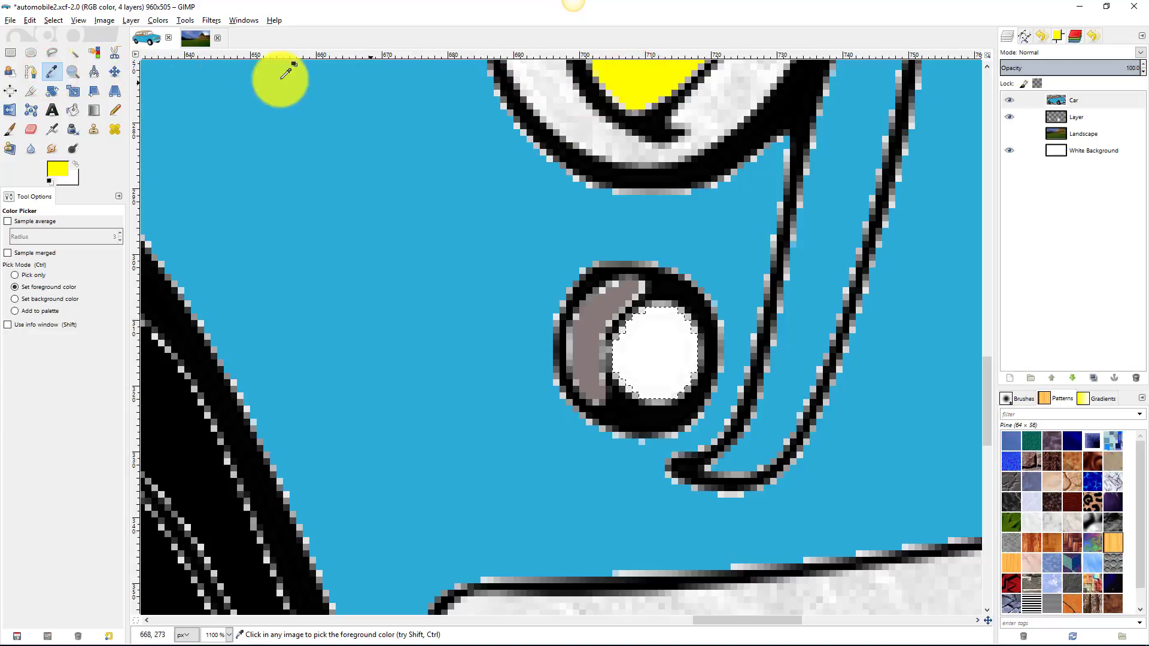
click(73, 110)
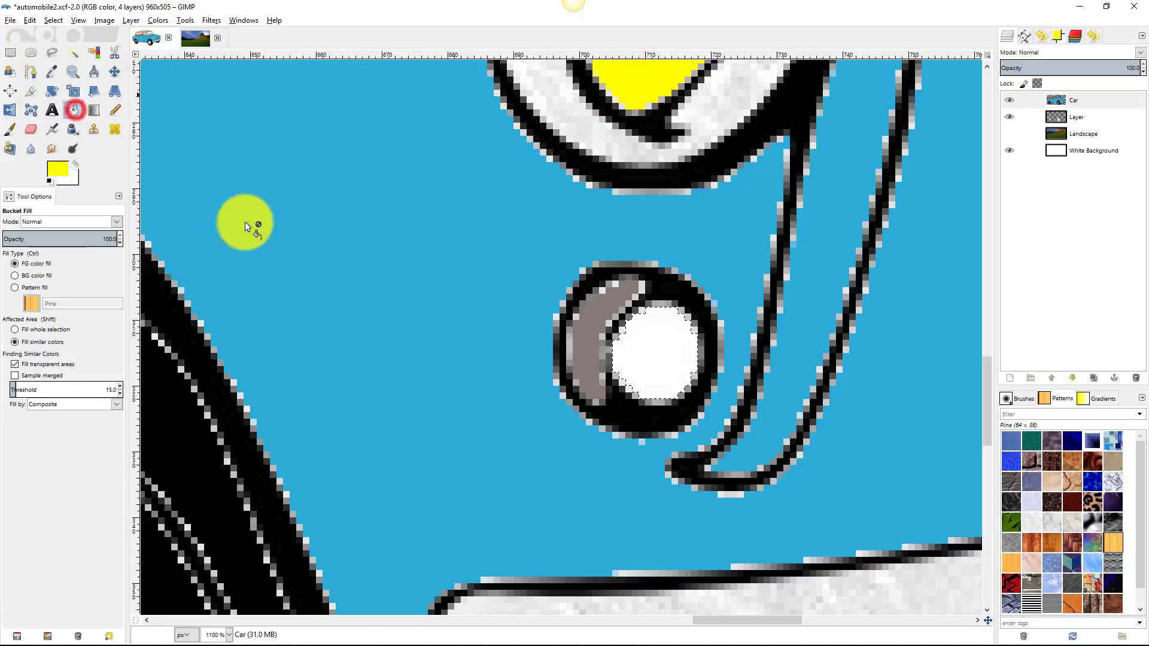
click(658, 353)
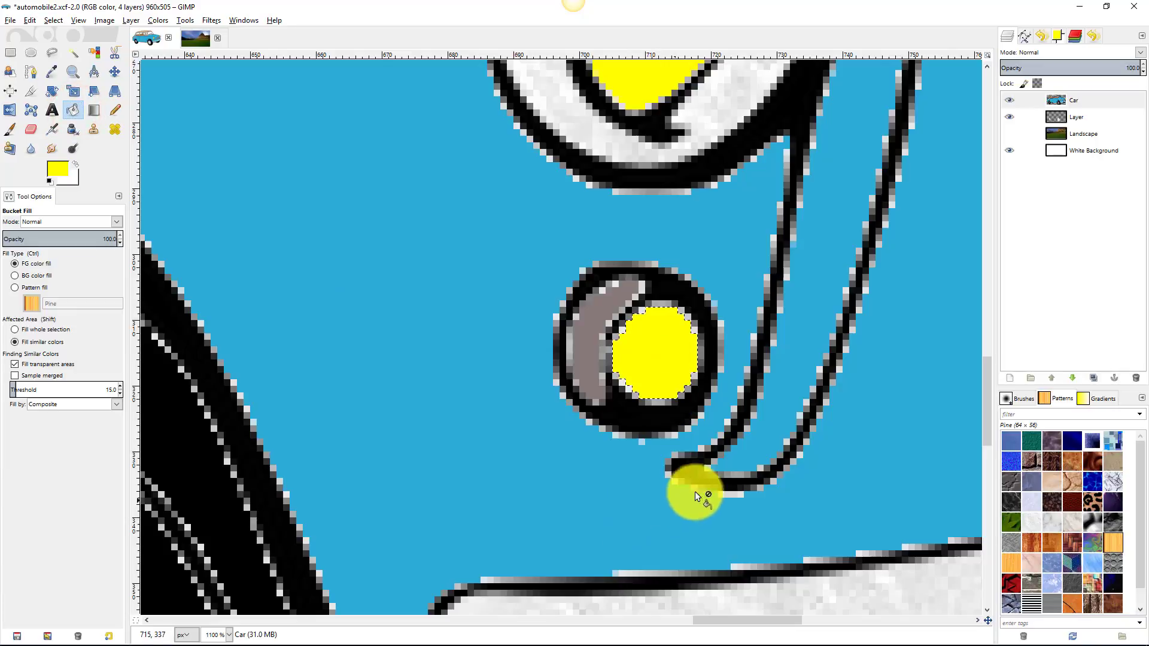
- Fuzzy-select the white oval lens of the small lamp beneath the far headlight and fill it with yellow
drag(692, 448, 1, 439)
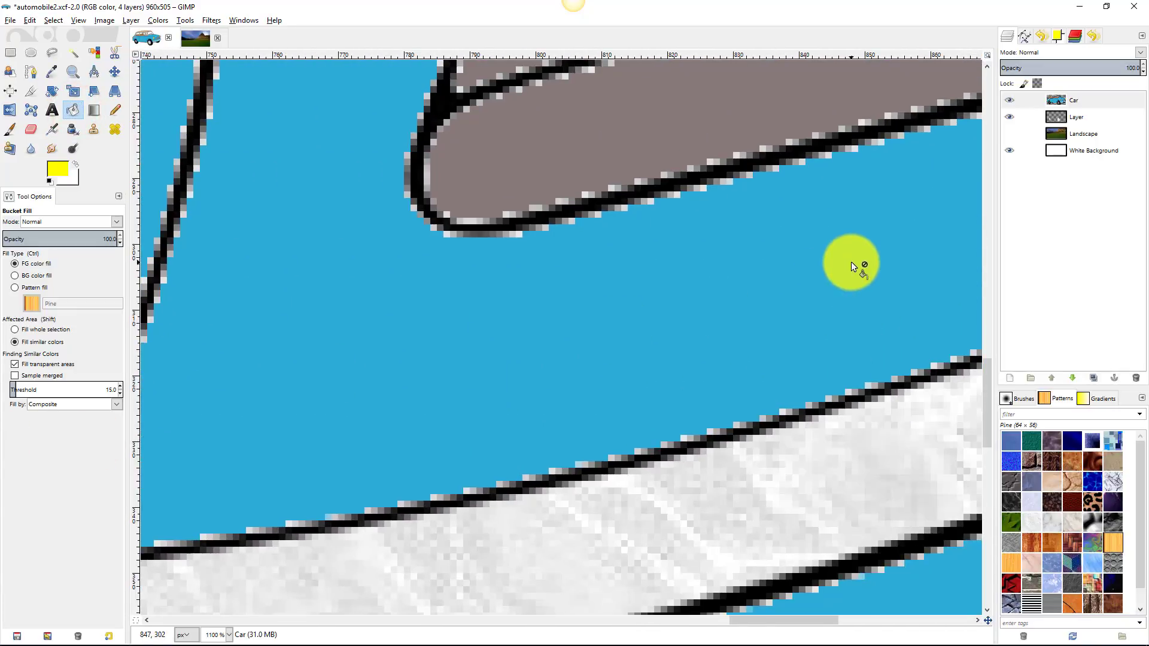
mouse_move(224, 265)
mouse_down()
mouse_move(66, 485)
mouse_move(1, 485)
mouse_up()
mouse_move(748, 364)
mouse_down()
mouse_move(7, 526)
mouse_move(114, 516)
mouse_move(185, 551)
mouse_move(288, 495)
mouse_up()
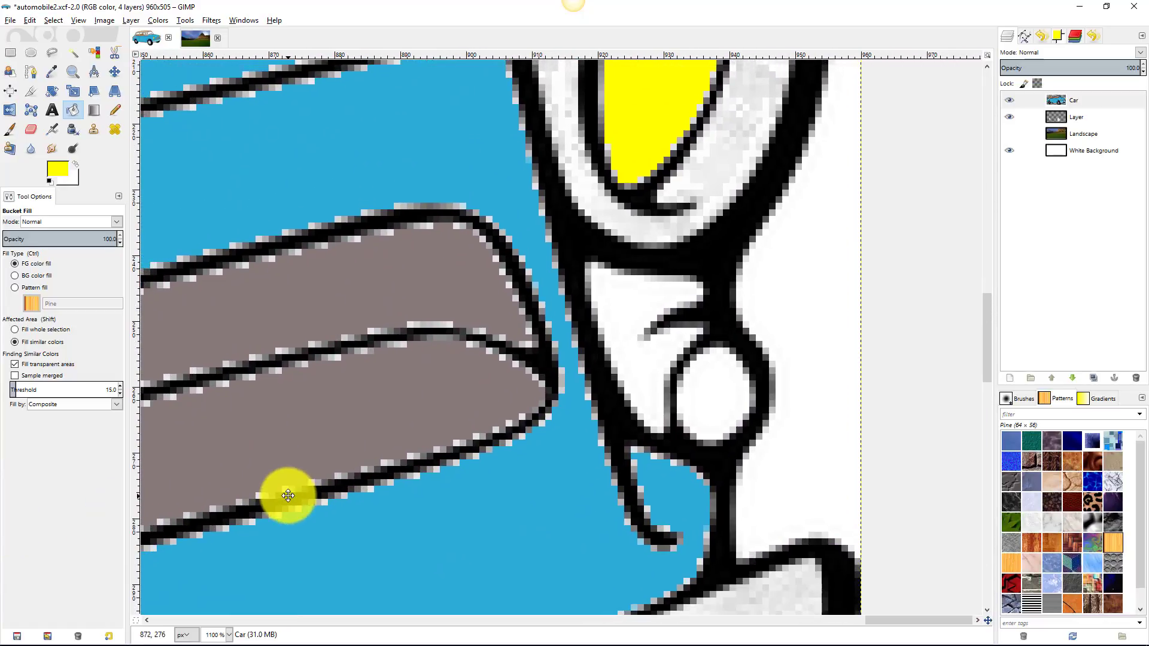
click(77, 55)
drag(695, 391, 714, 393)
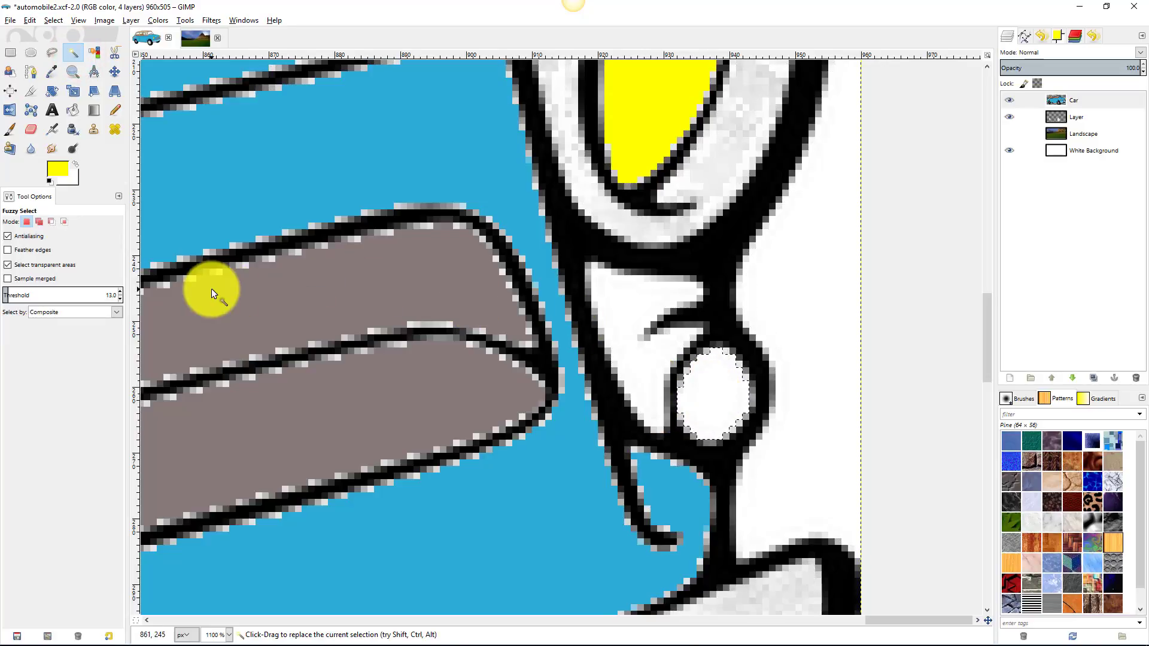
click(72, 111)
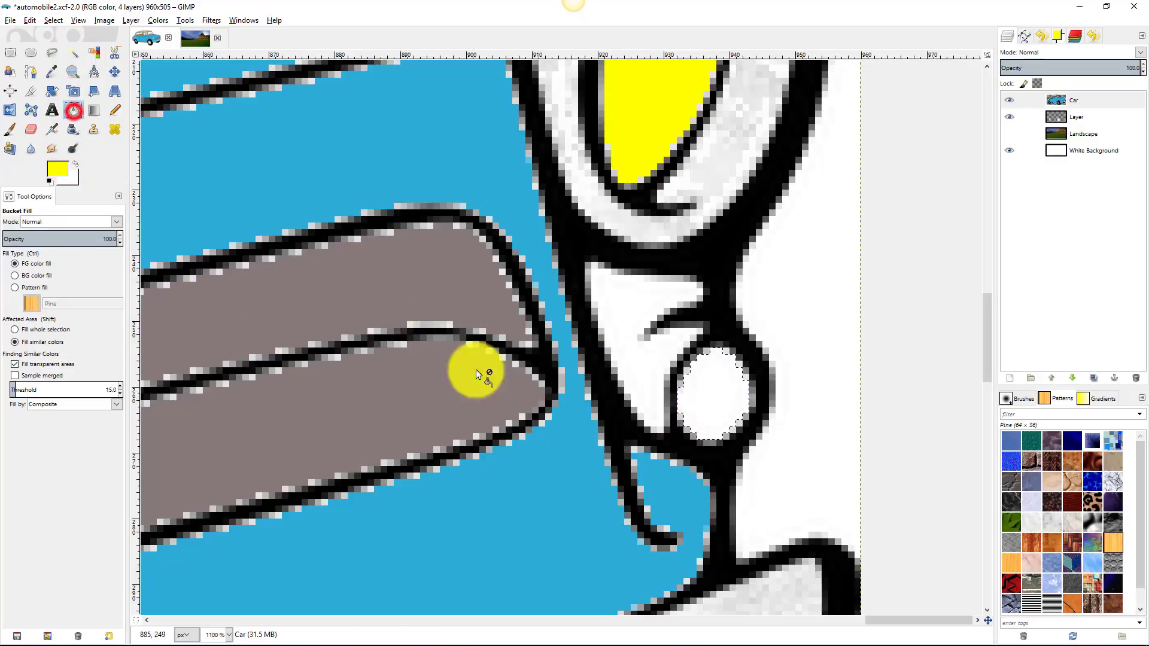
click(704, 397)
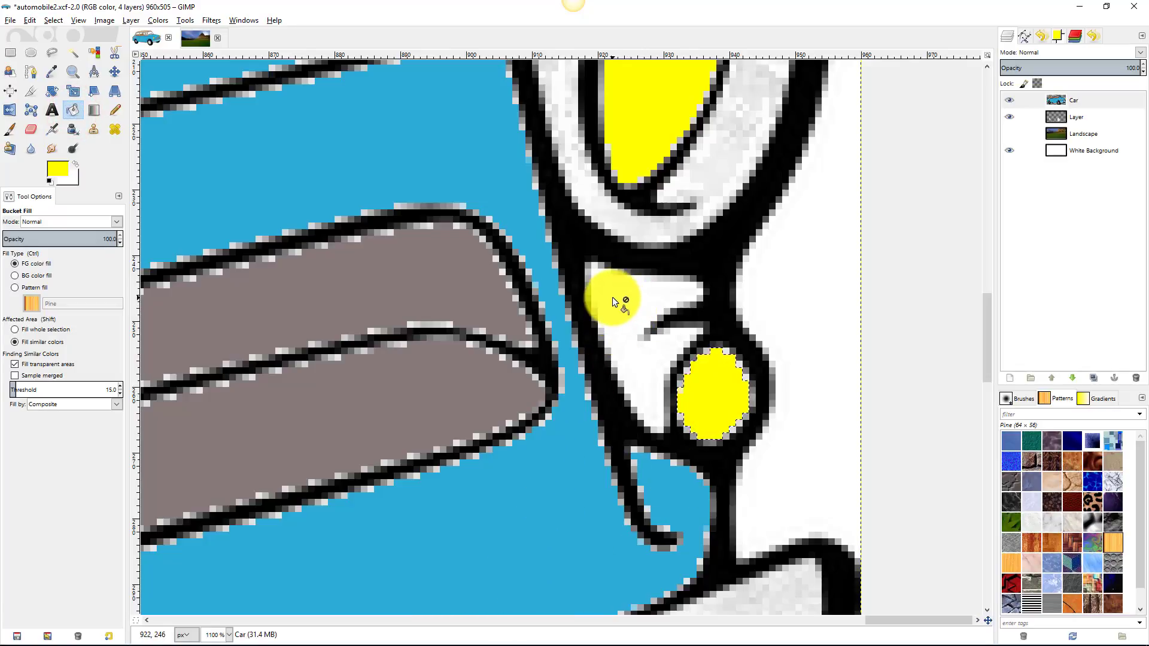
- Fuzzy-select the white patch beside the far small lamp and fill it with the blue sampled from the car body
click(75, 54)
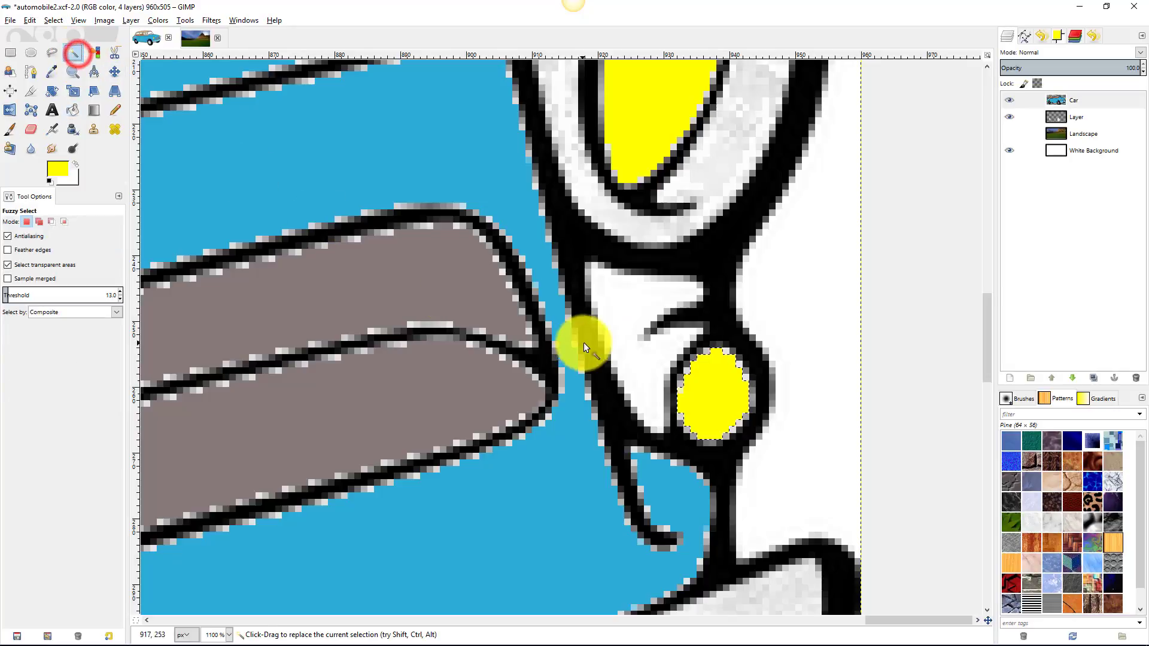
click(625, 302)
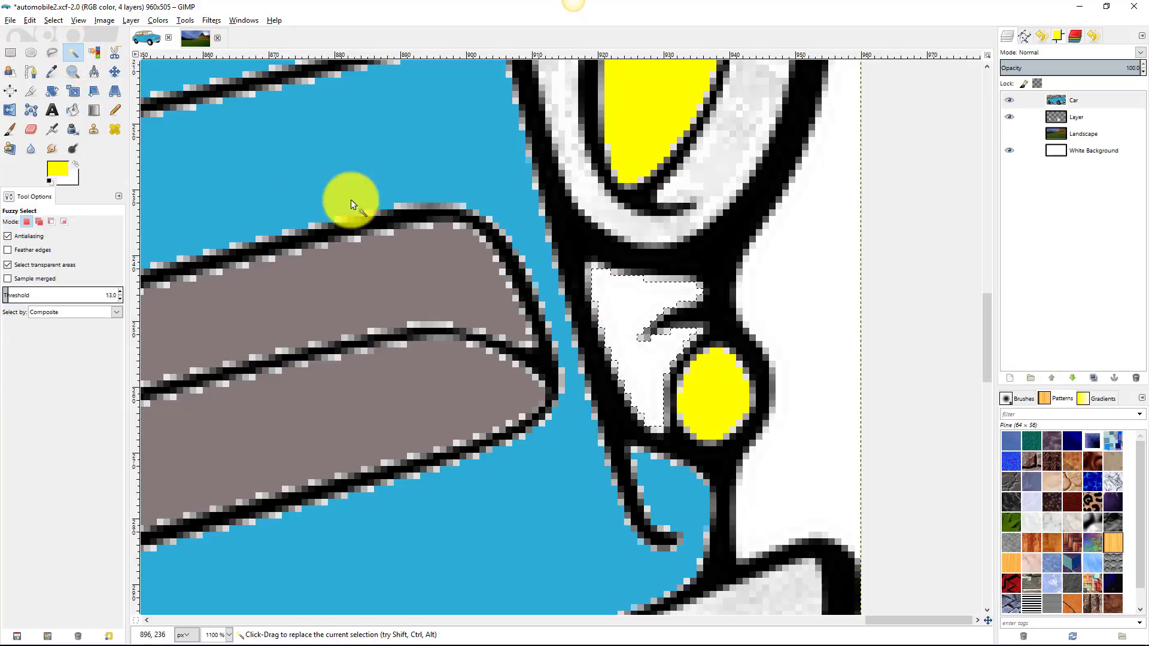
click(52, 72)
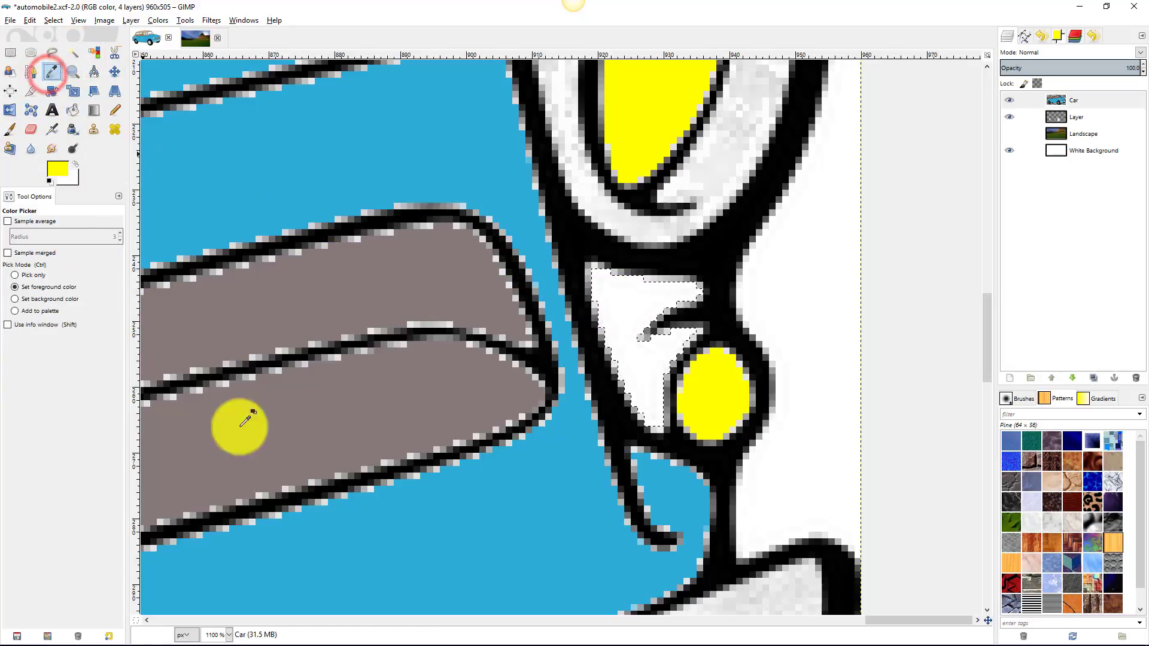
click(491, 537)
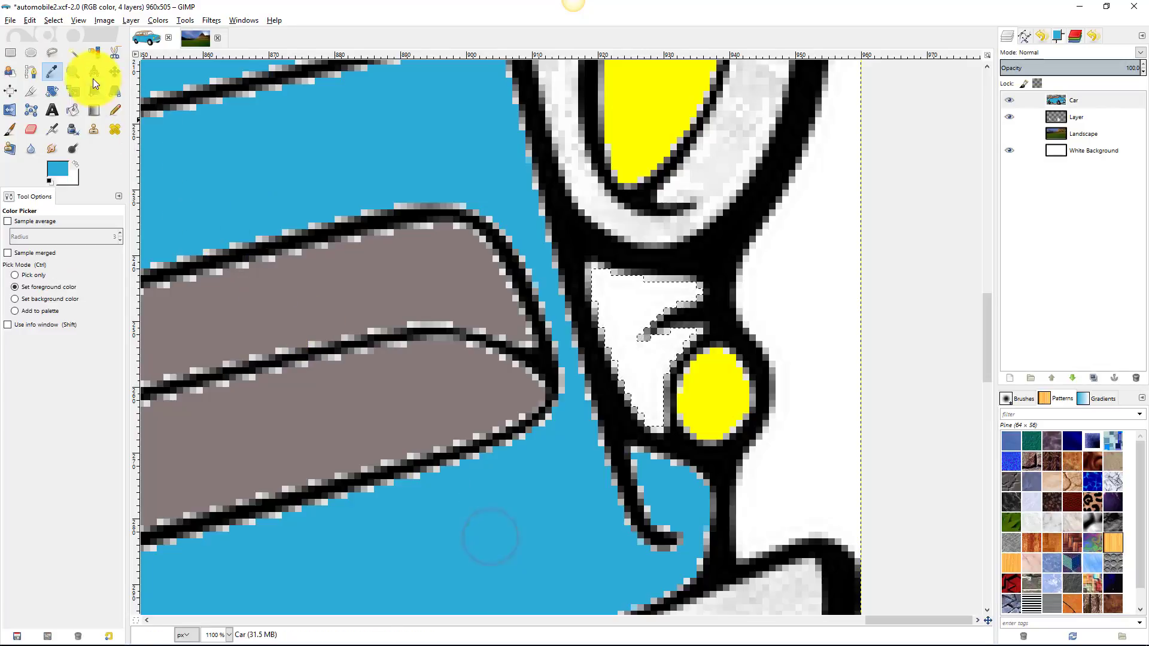
click(71, 110)
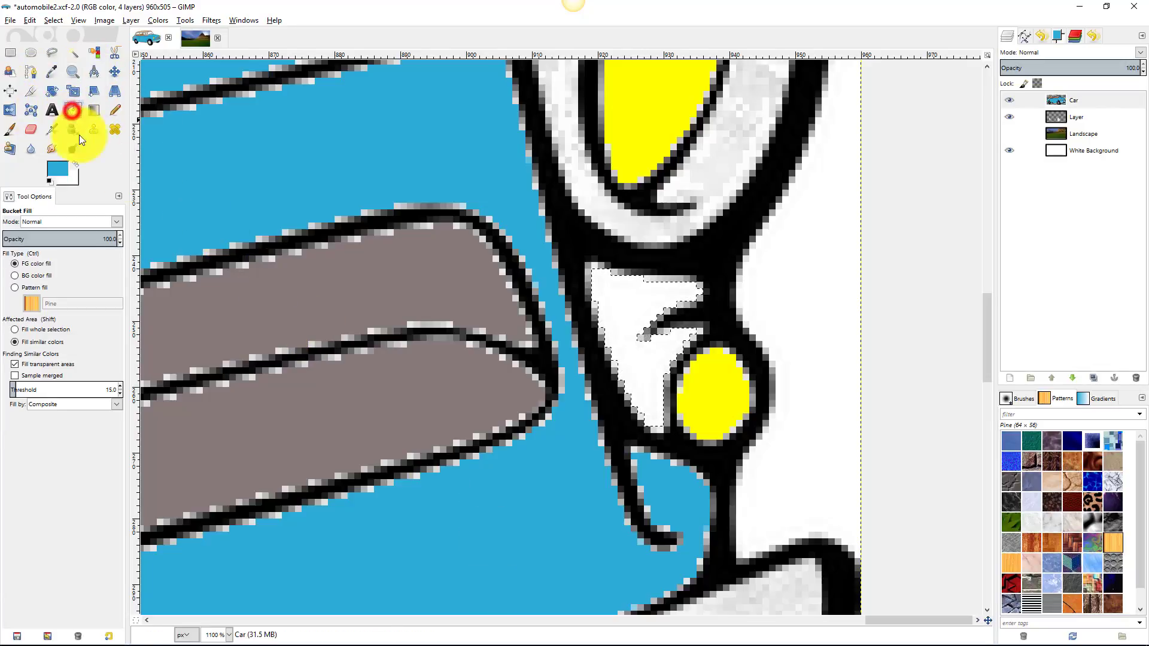
click(635, 369)
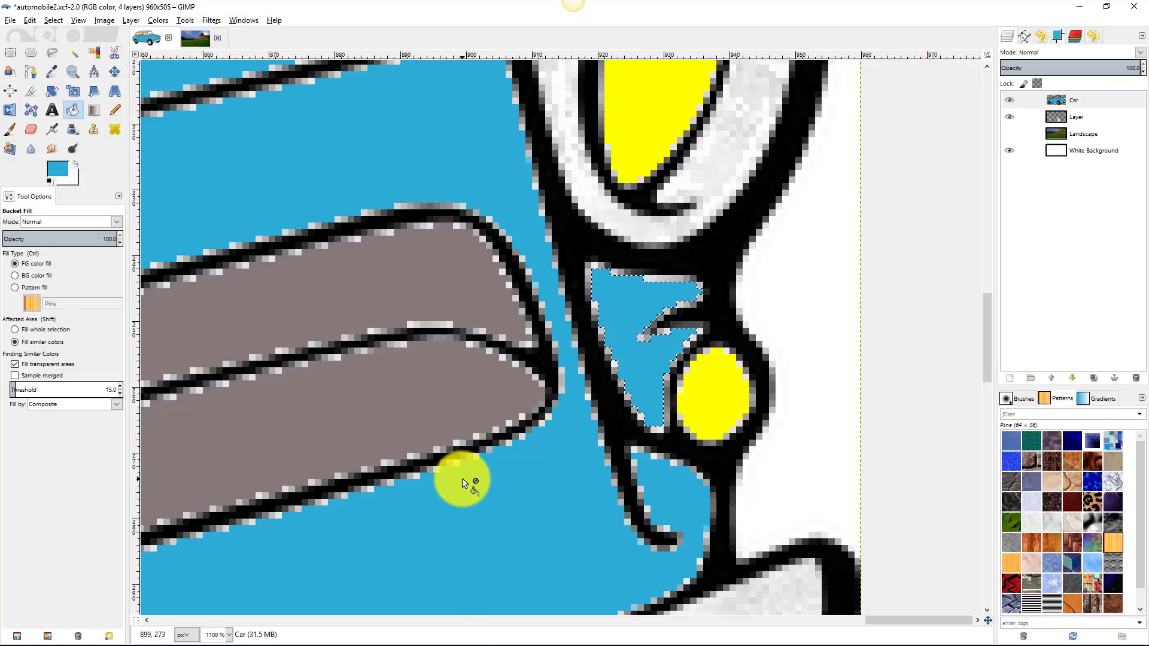
- View the whole car at 100% against the Landscape layer, and hide that layer again
key(1)
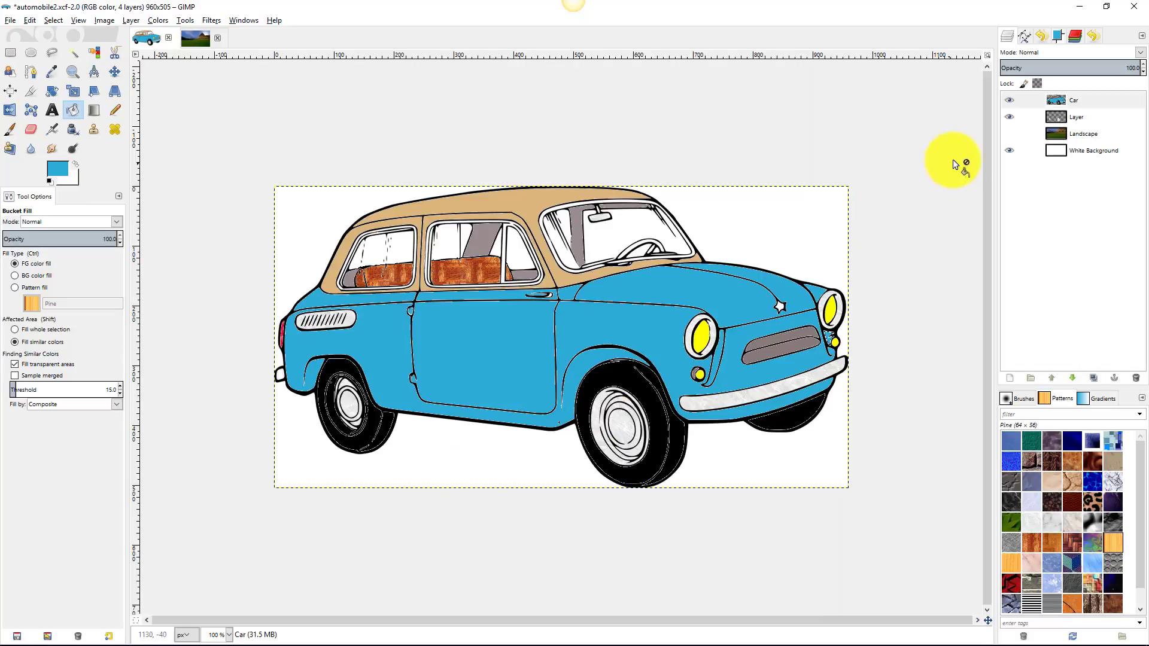
click(1009, 116)
click(1006, 134)
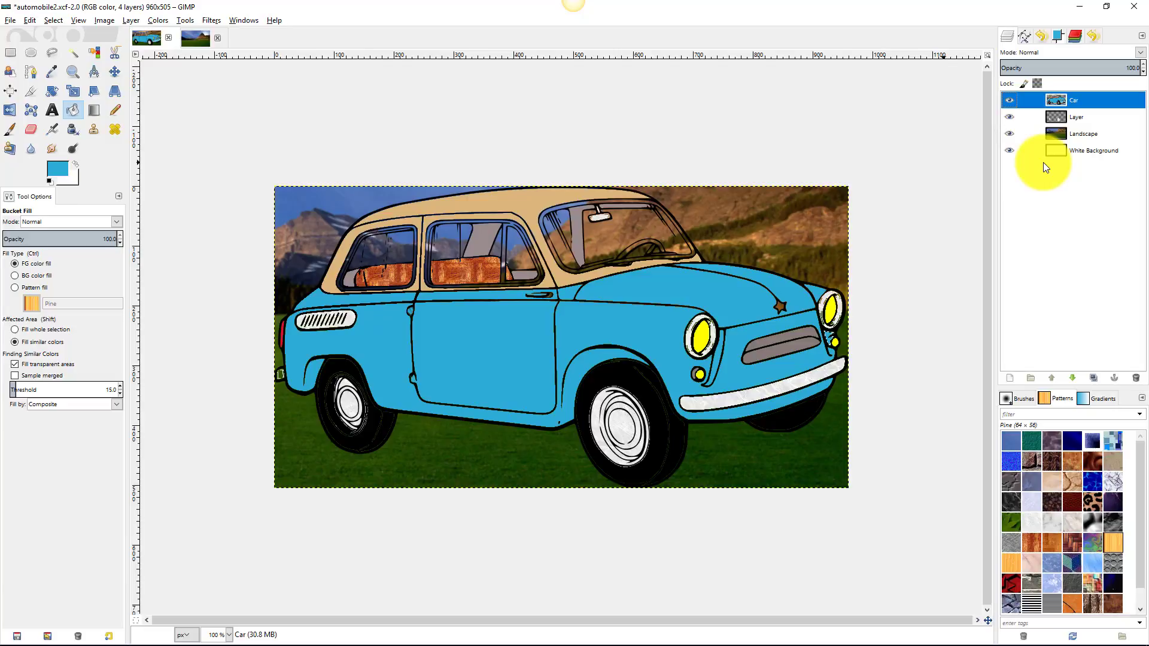
click(1011, 133)
- Make the layer named Layer active and briefly show Landscape to check the side windows and their frames
click(1057, 116)
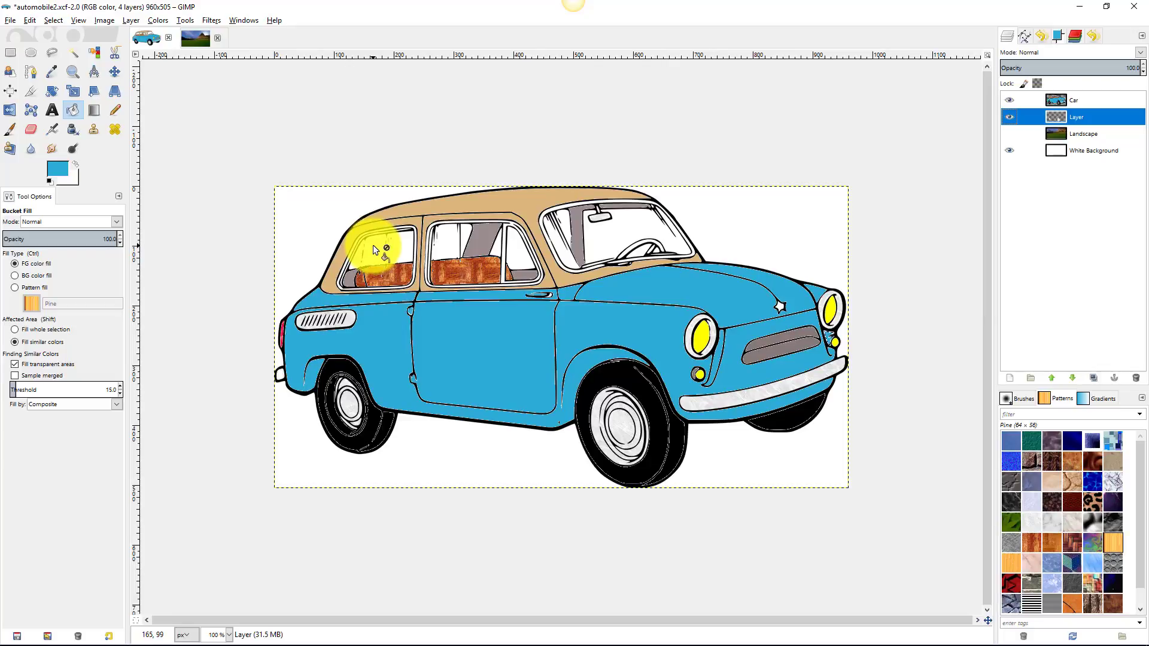
scroll(436, 264, up, 2)
scroll(440, 158, up, 2)
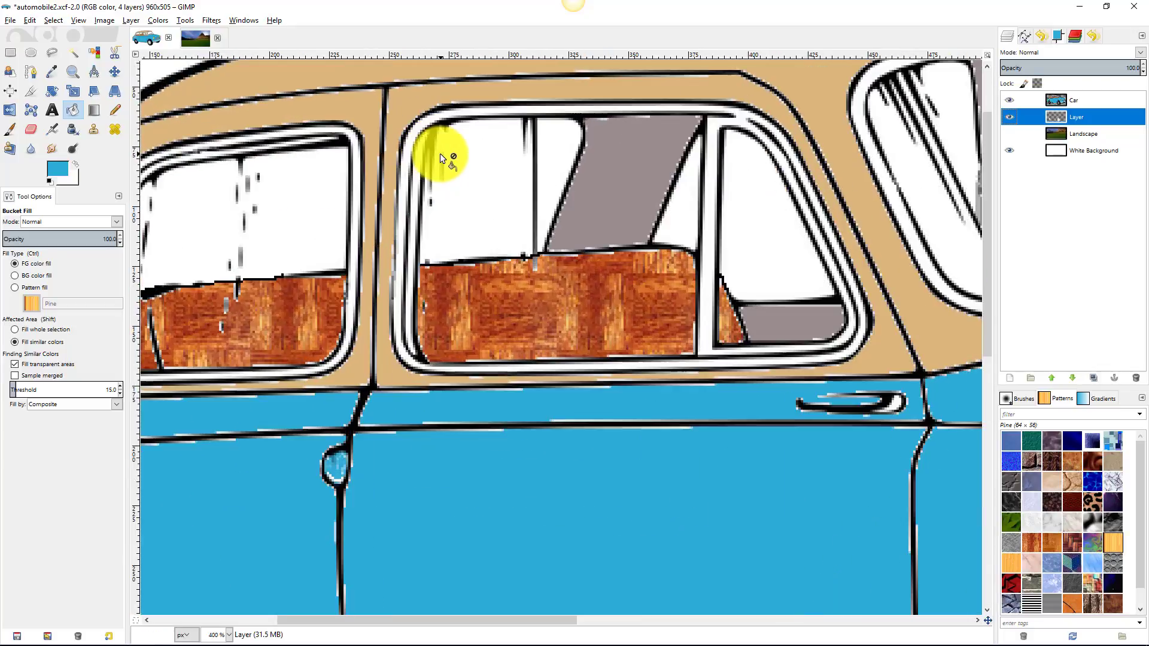
scroll(440, 158, up, 1)
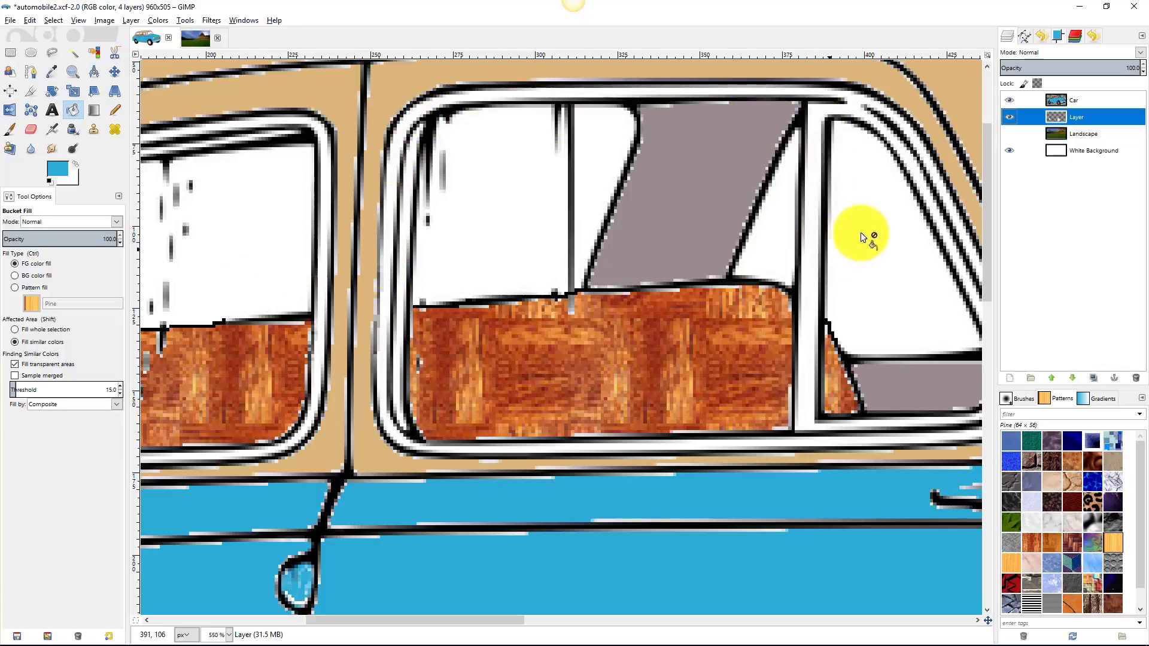
click(1010, 137)
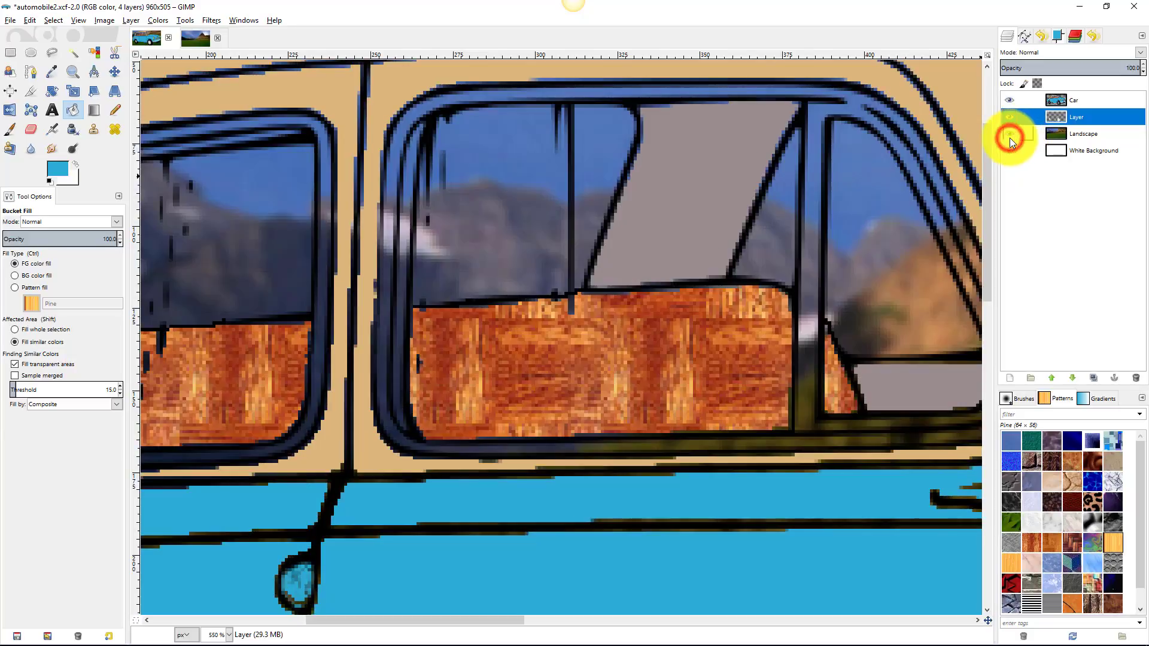
click(1010, 137)
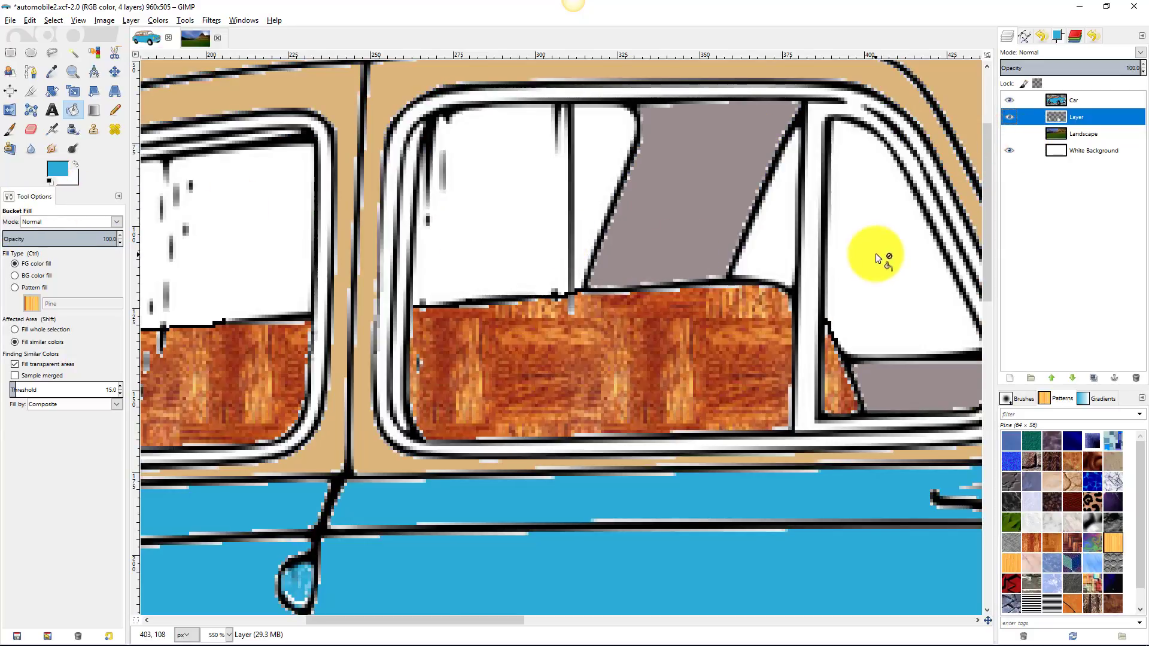
- Hide the White Background layer, clear the selection and set up the Paintbrush with white as foreground color at size 11
click(1010, 151)
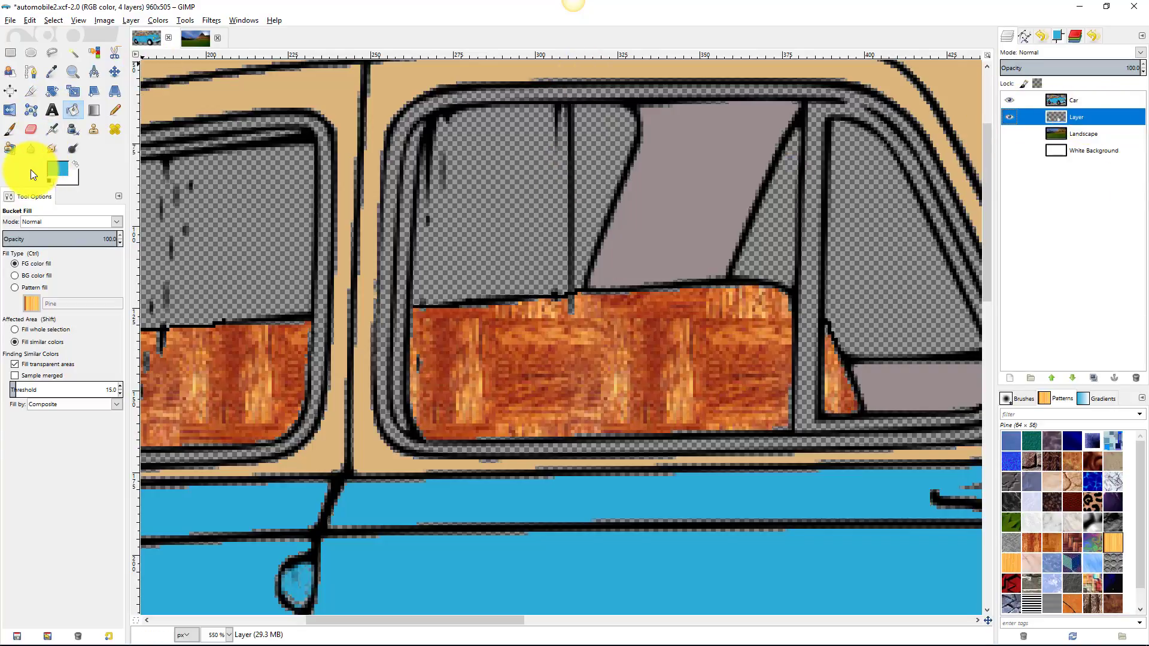
click(77, 163)
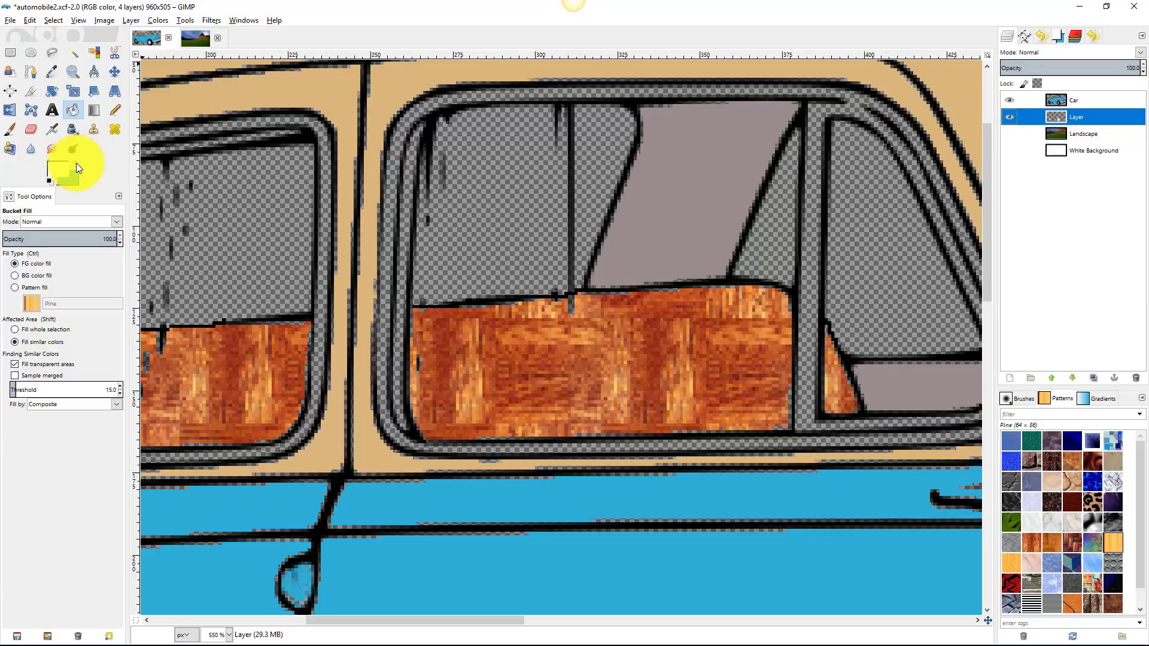
click(9, 128)
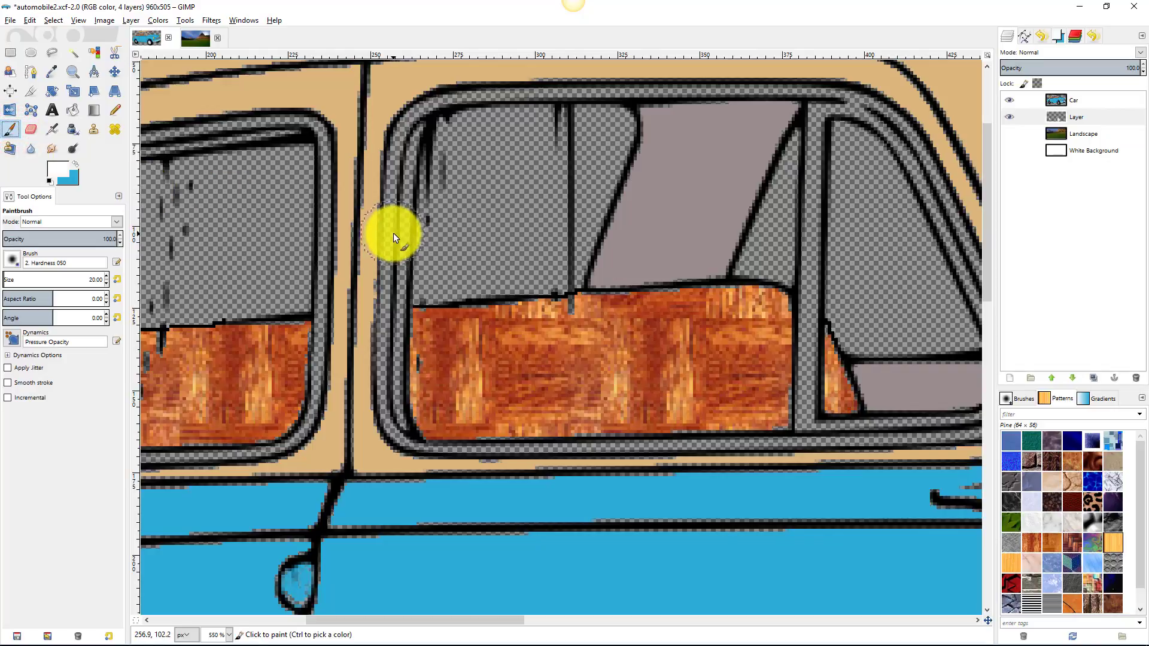
key(bracketleft)
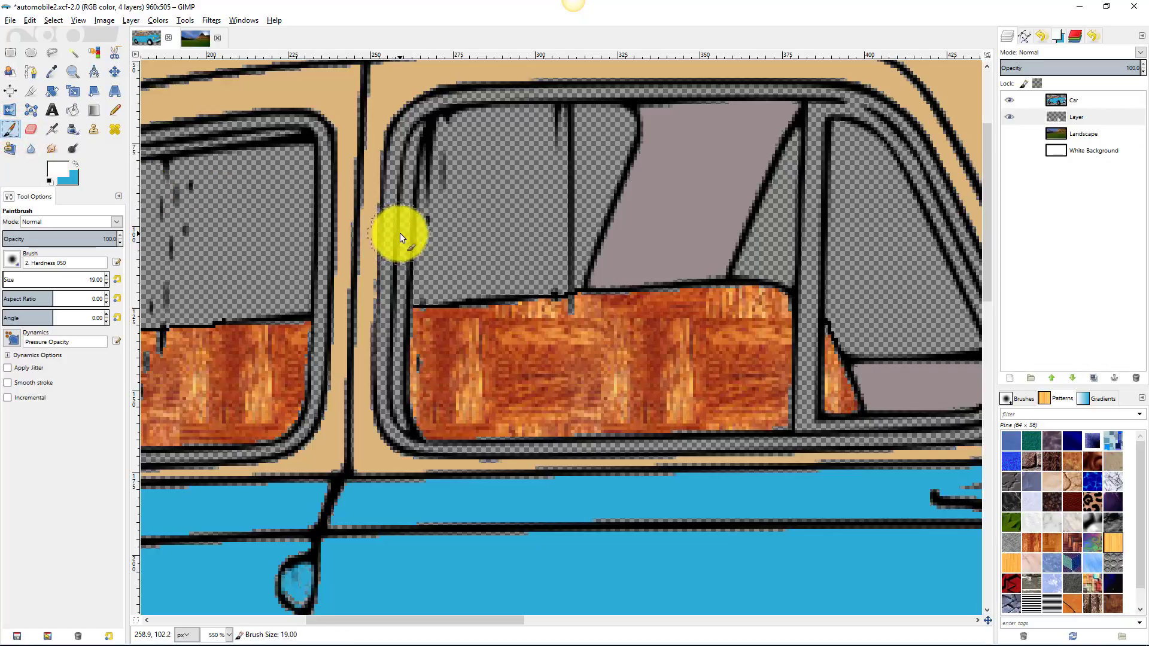
key(bracketleft)
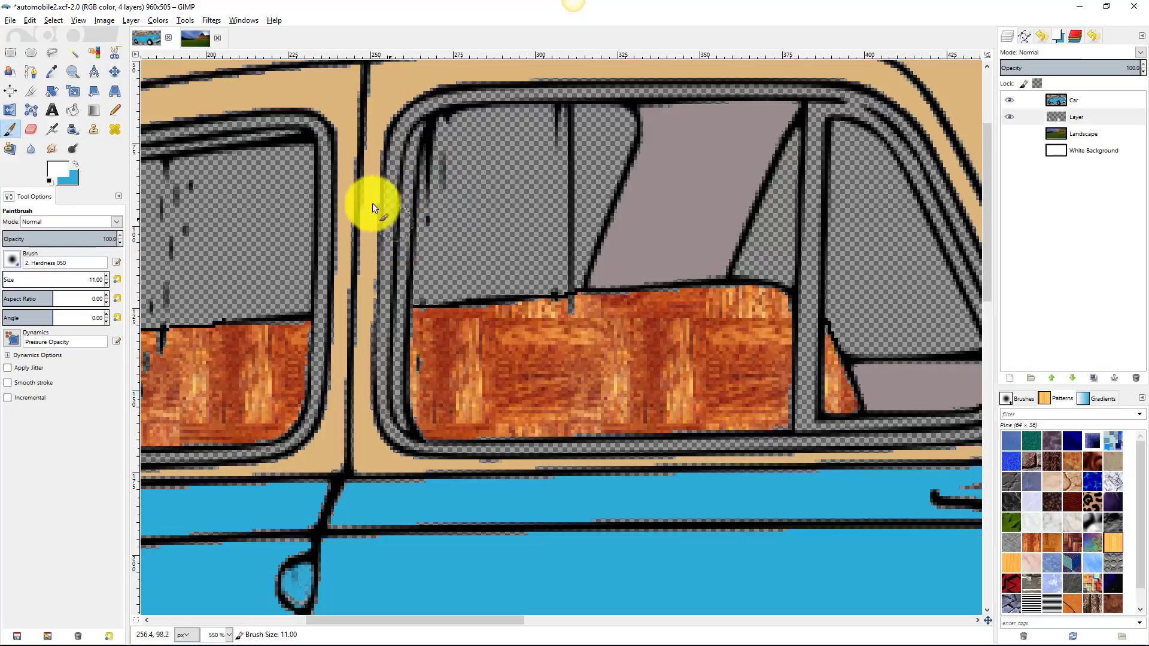
click(60, 20)
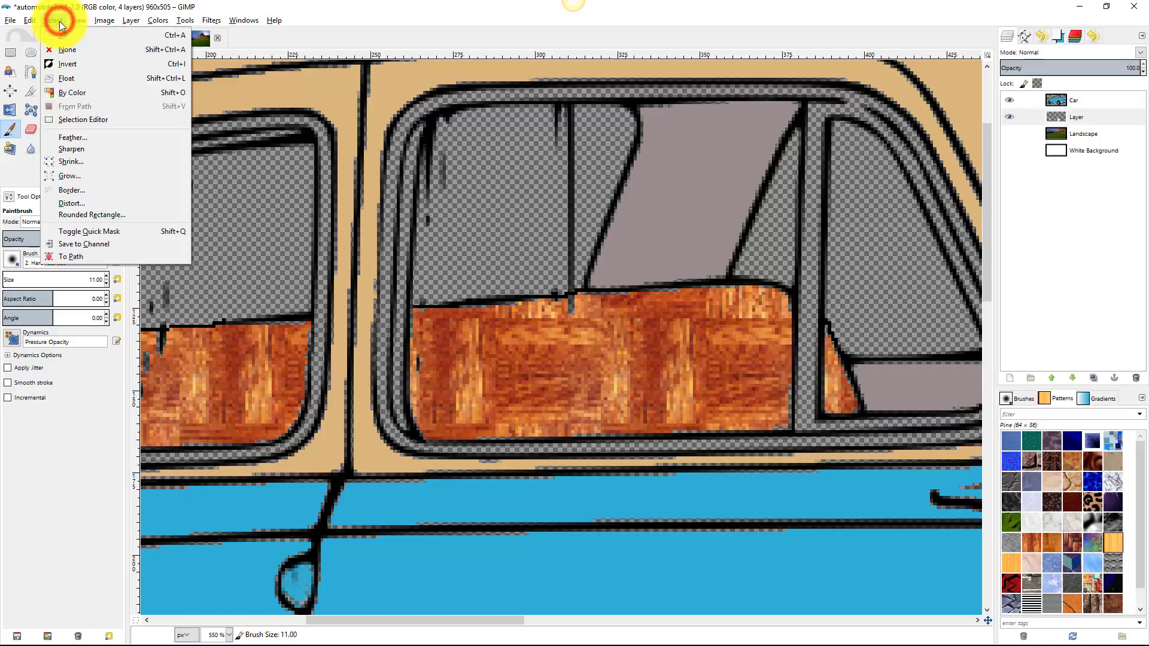
click(62, 50)
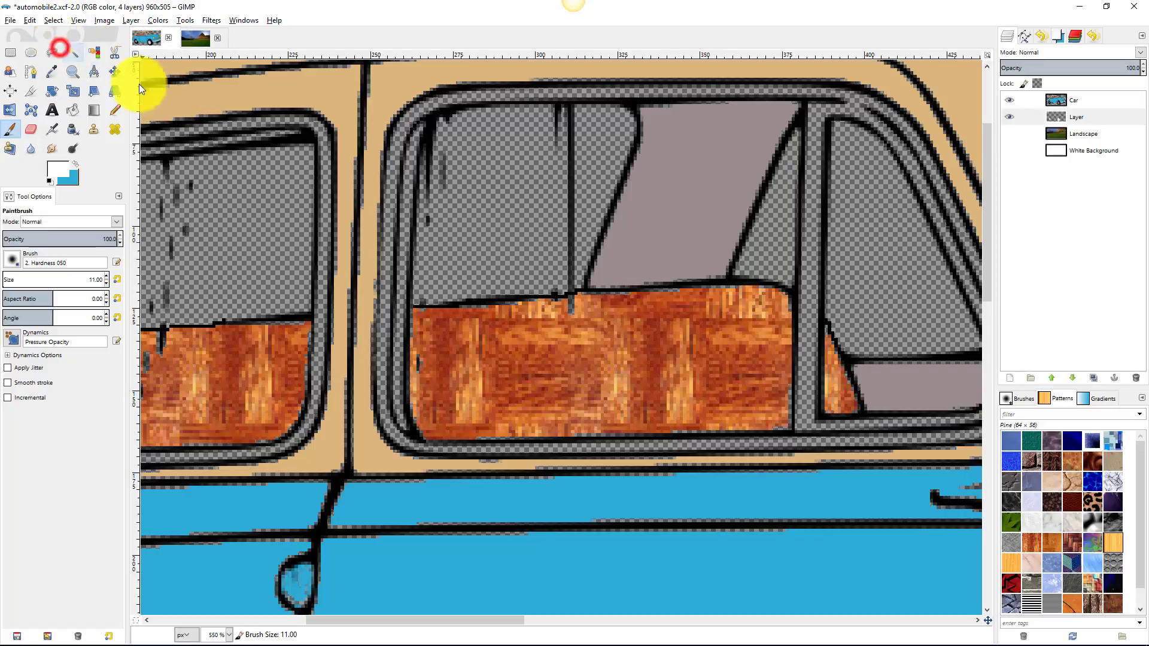
- Paint the large side window's frame white up its rear edge, along the top and down the sloping front edge
click(394, 263)
drag(395, 228, 396, 211)
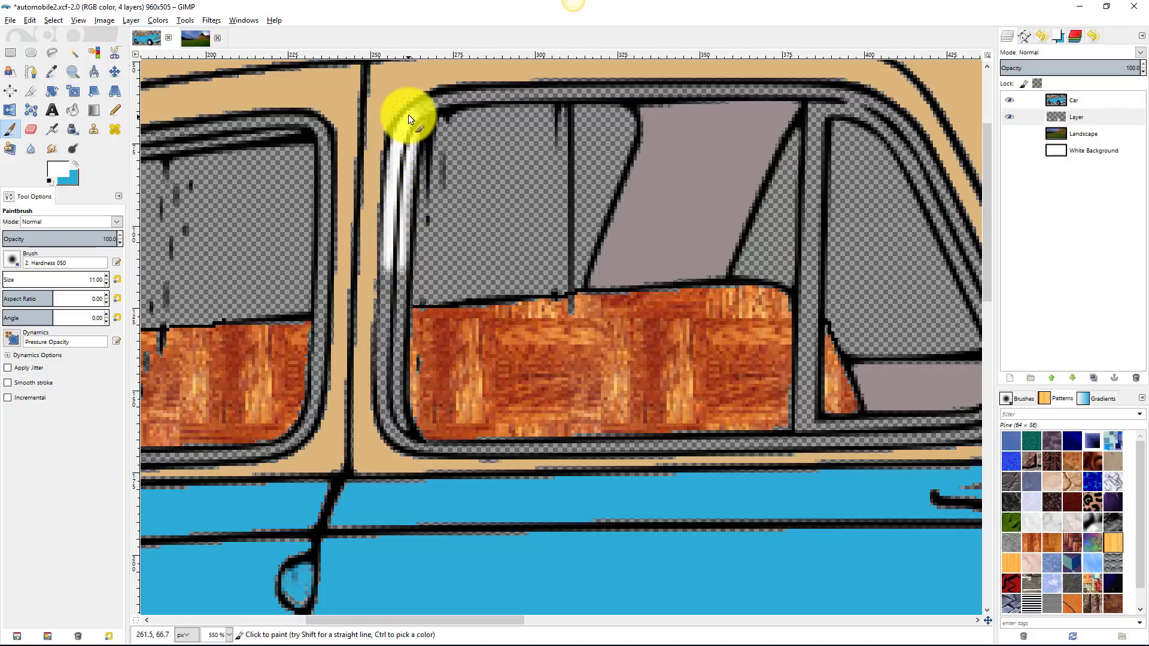
drag(417, 103, 440, 93)
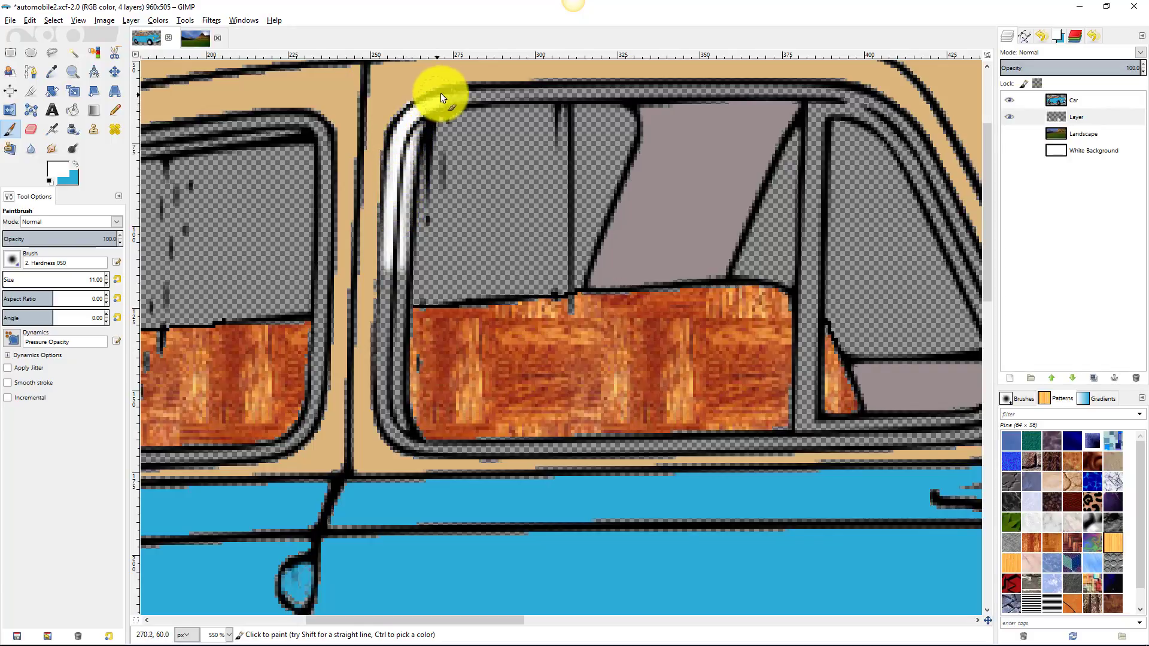
drag(514, 96, 605, 96)
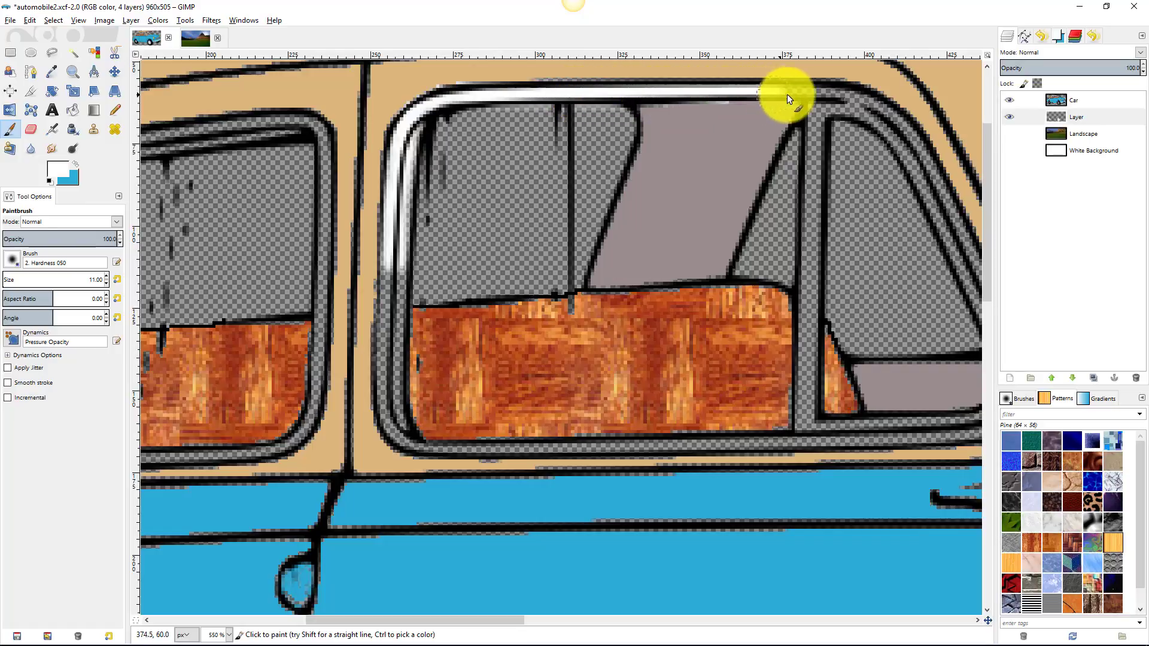
drag(855, 100, 877, 106)
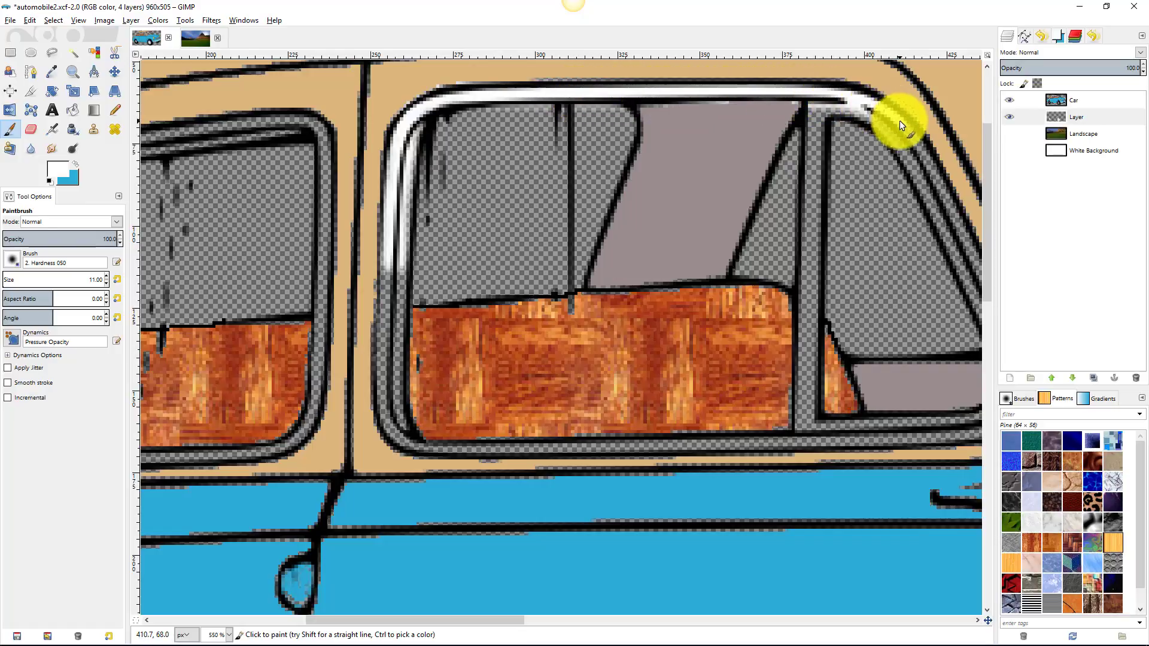
drag(942, 207, 953, 247)
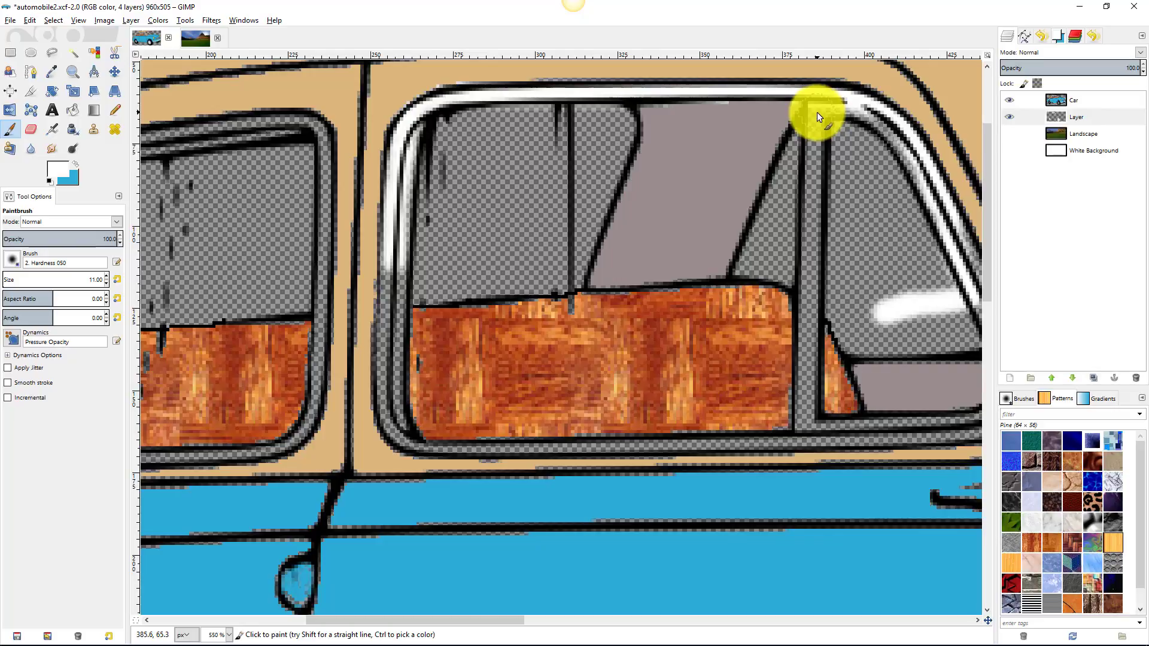
- With brush size 8, paint the window's divider pillar, lower frame strips and rear lower corner white
key(bracketleft)
key(bracketleft)
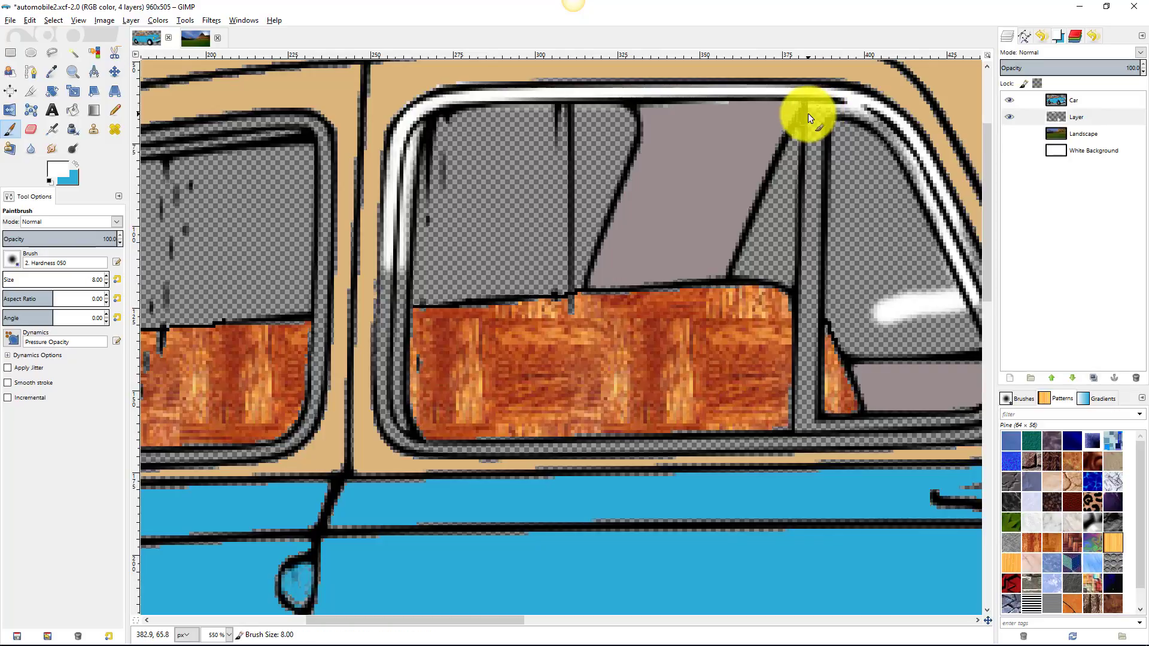
drag(814, 145, 810, 193)
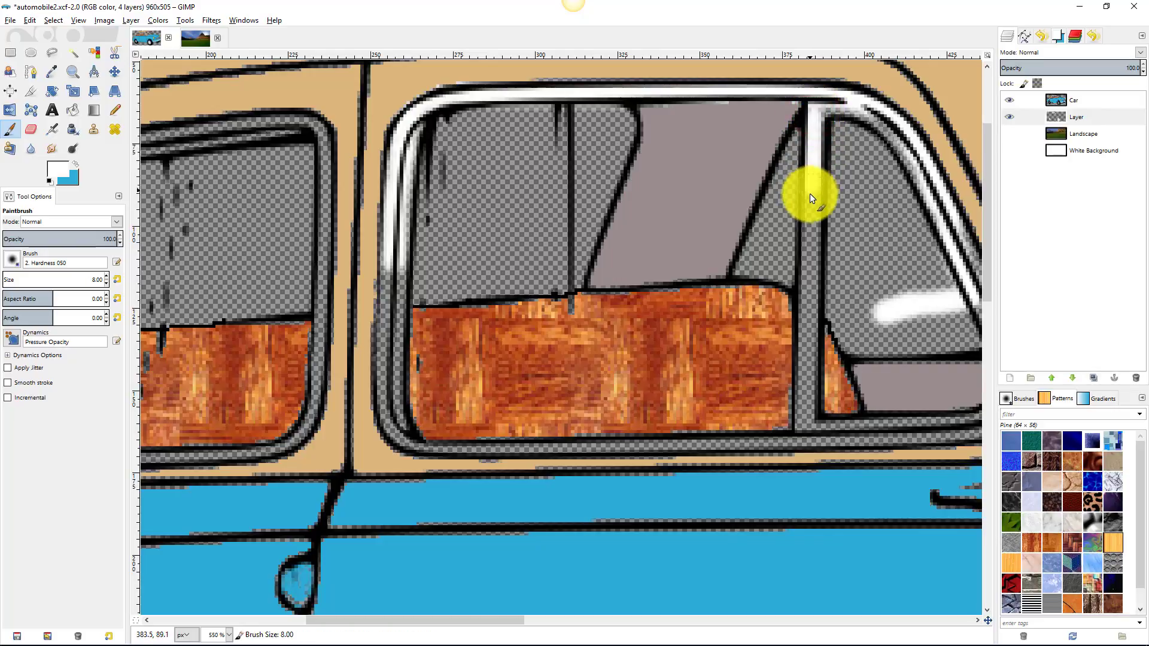
drag(806, 287, 806, 329)
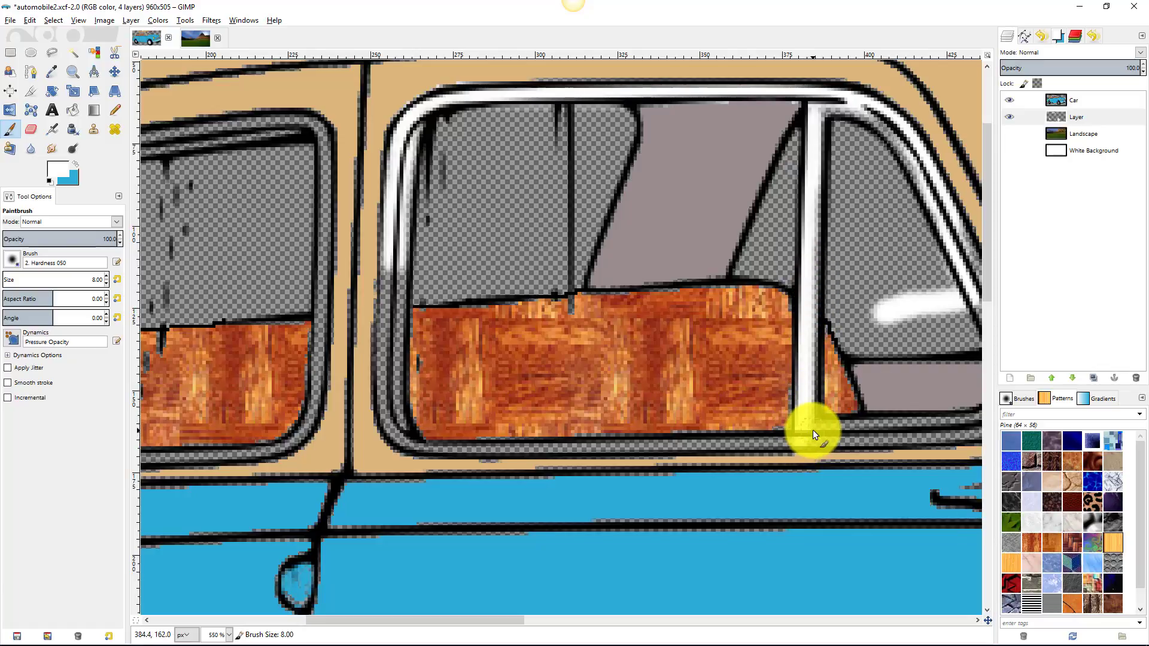
drag(799, 439, 957, 429)
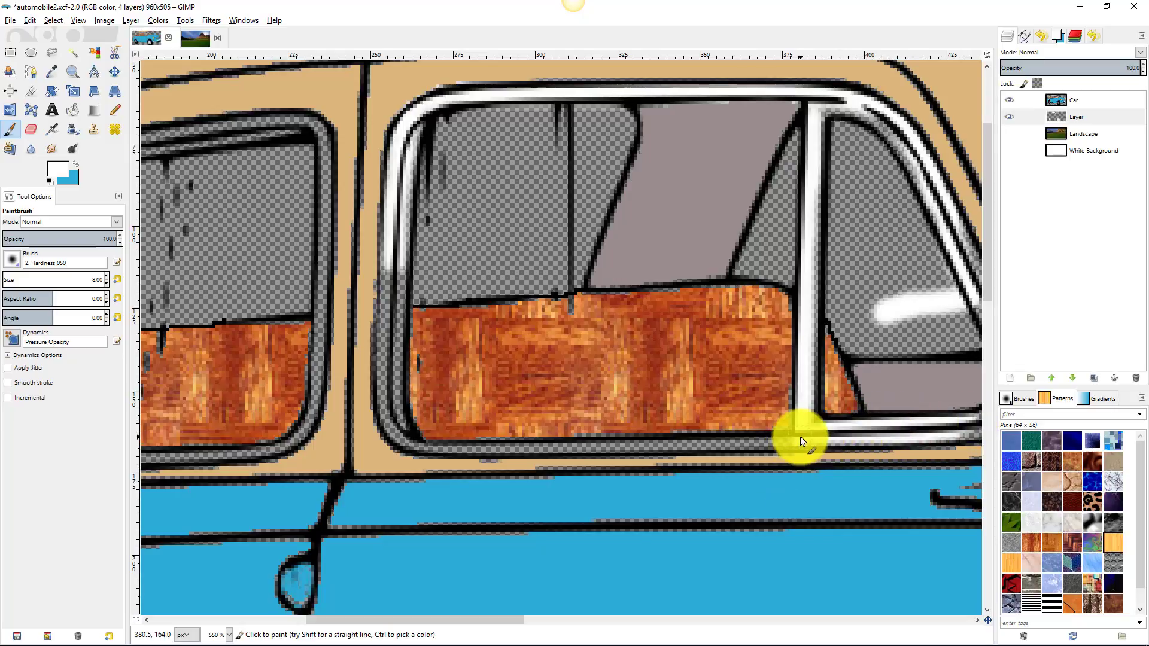
drag(801, 441, 695, 445)
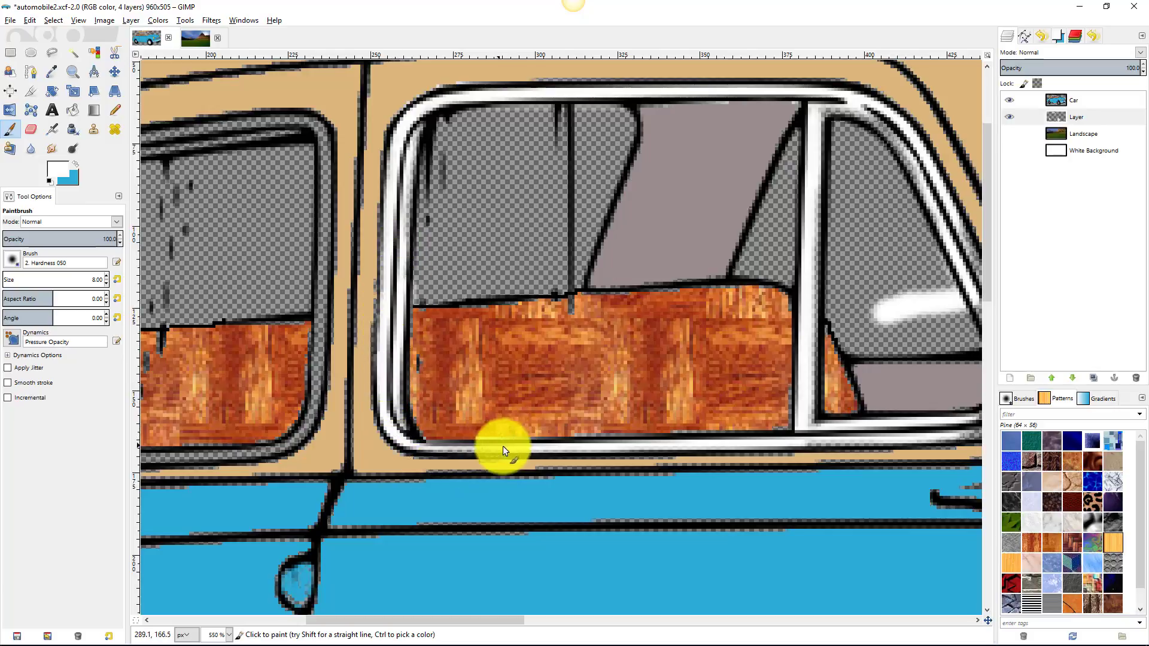
drag(503, 447, 746, 447)
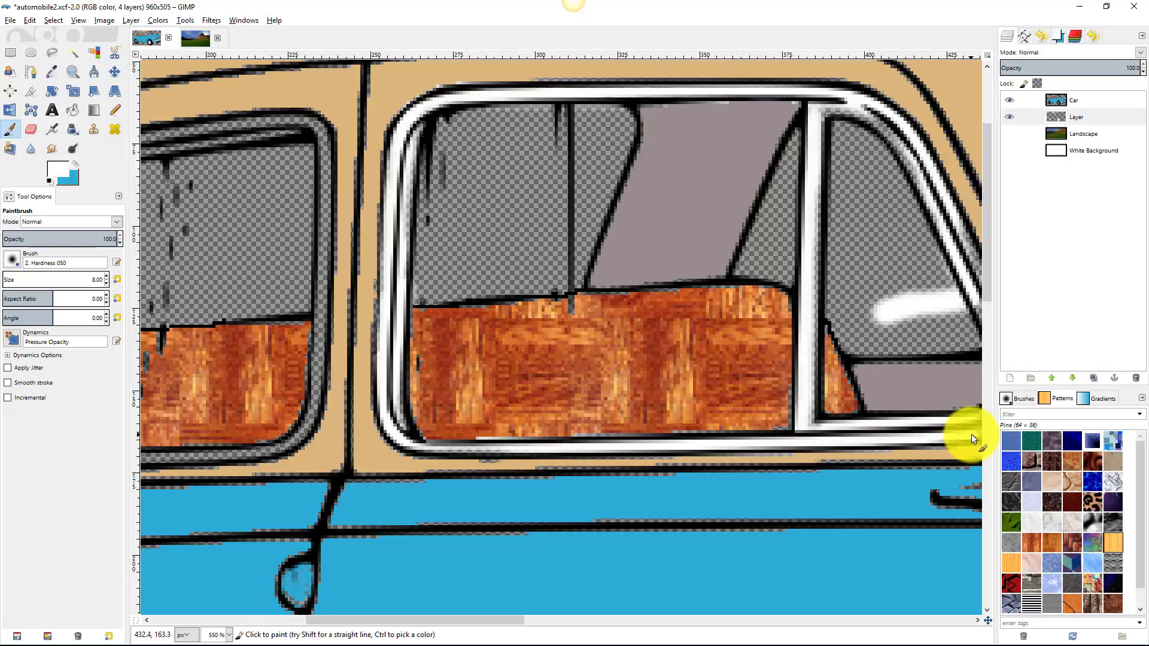
- Paint the frame's front curve and remaining pillar gaps white, and erase the stray white stroke on the small front pane
scroll(969, 436, left, 3)
drag(967, 436, 446, 464)
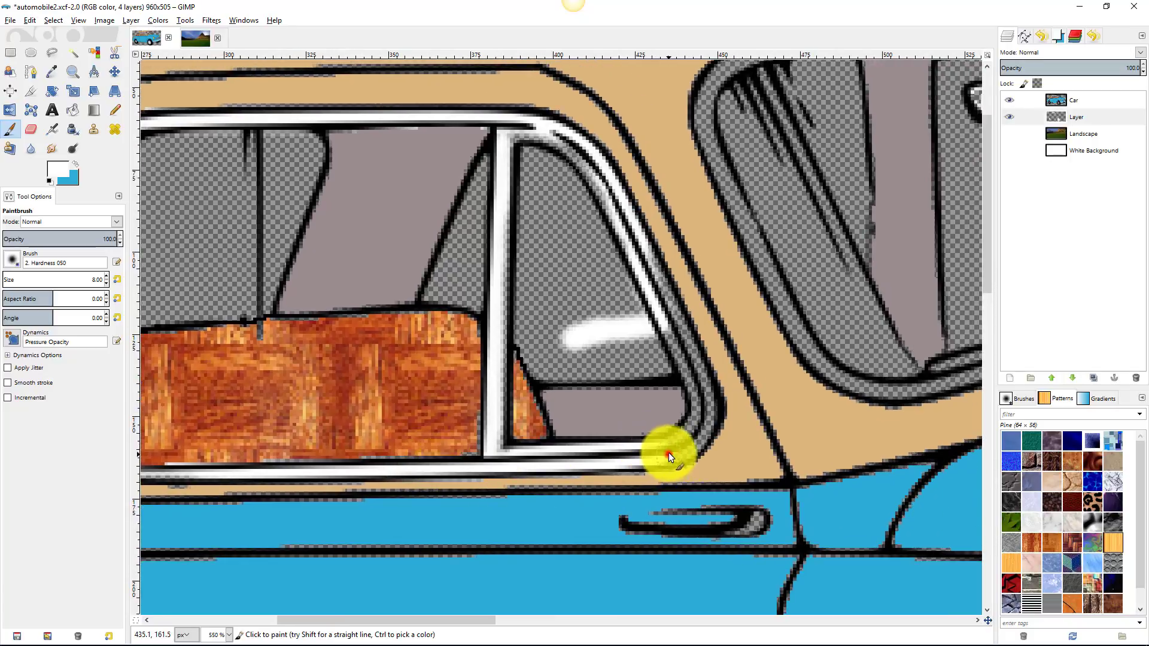
drag(669, 453, 699, 413)
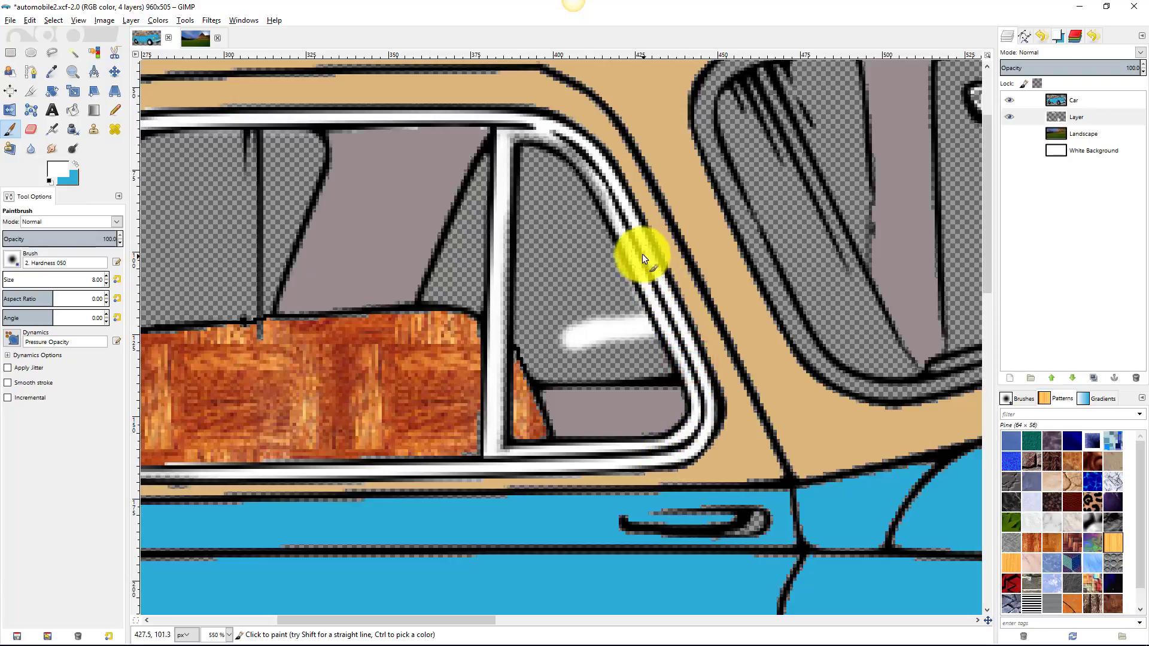
click(608, 200)
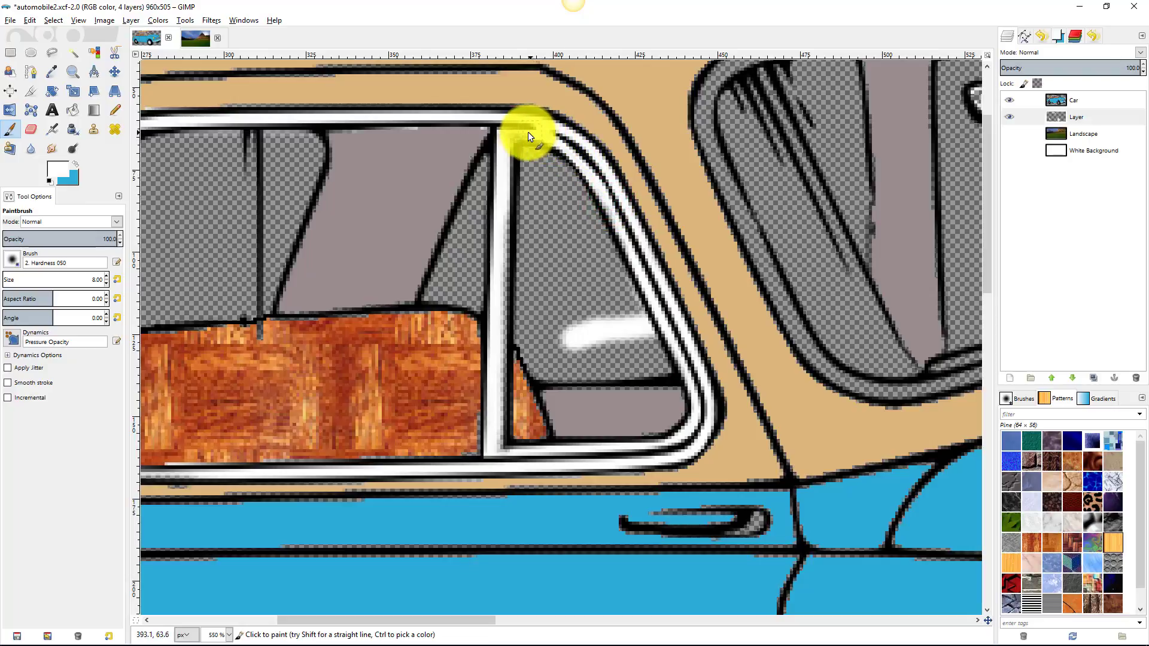
click(504, 191)
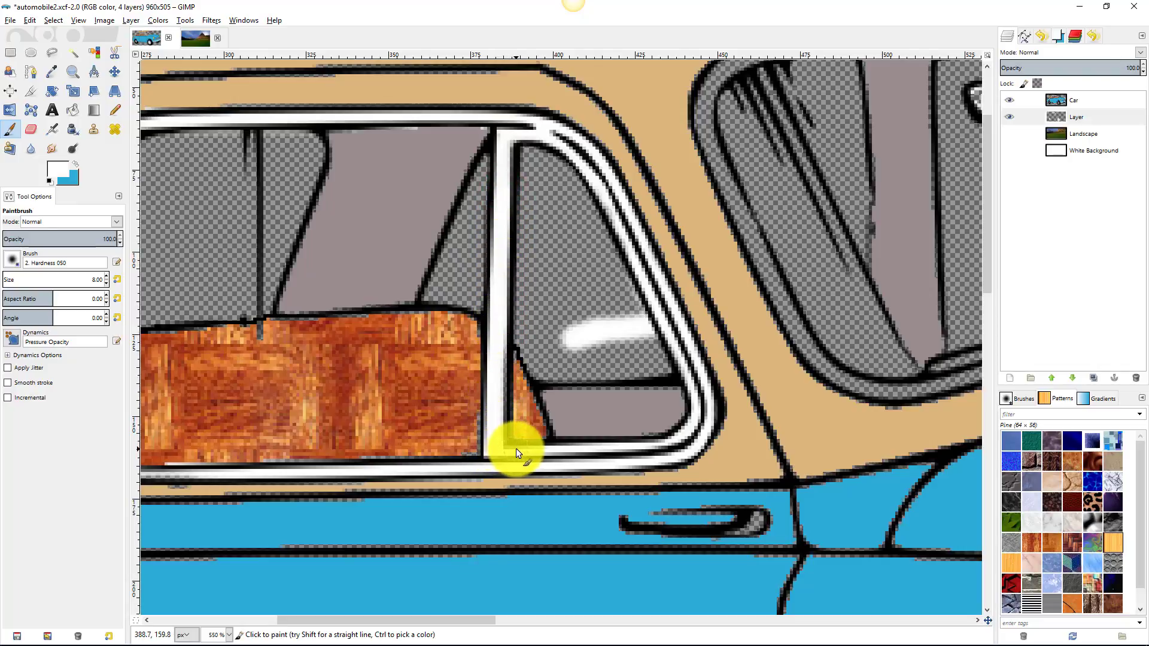
click(33, 131)
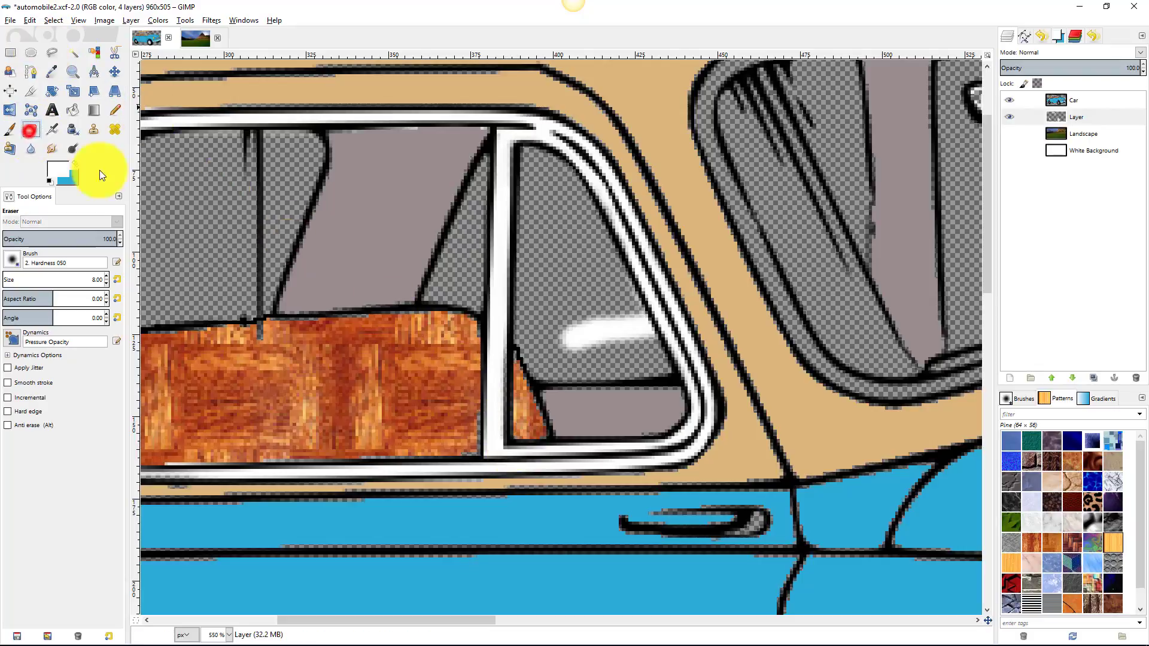
mouse_move(564, 315)
mouse_down()
mouse_move(587, 347)
mouse_move(595, 323)
mouse_move(567, 337)
mouse_move(645, 333)
mouse_move(655, 346)
mouse_move(630, 306)
mouse_up()
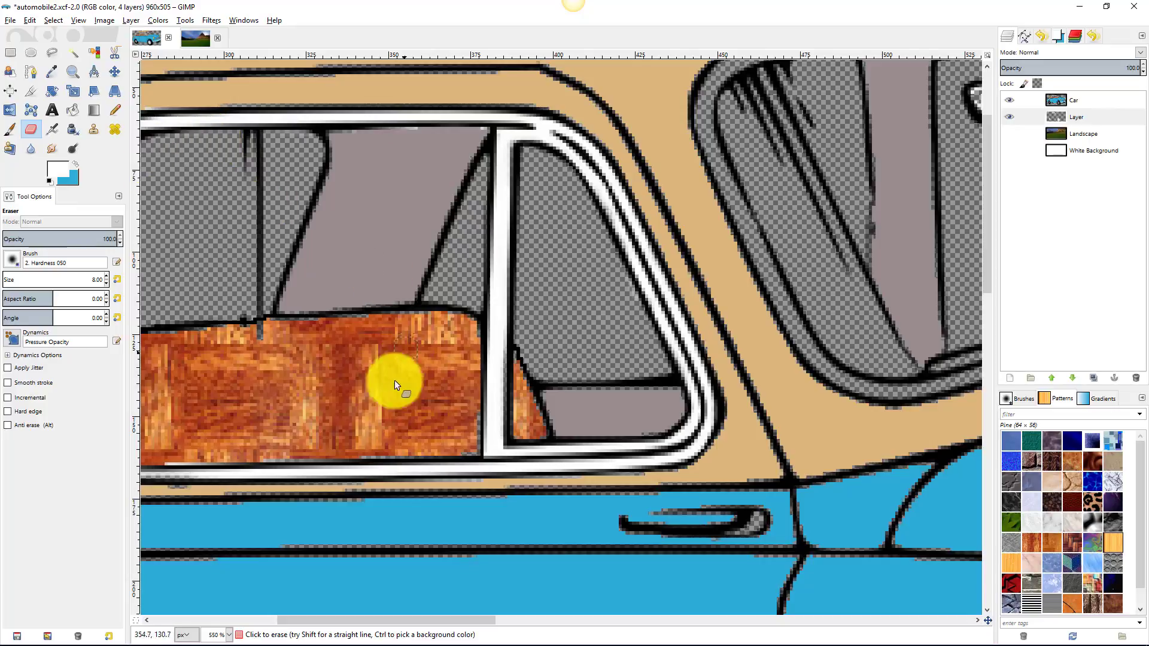
- Touch up the rear edge of the large side window's frame with white
drag(191, 533, 504, 511)
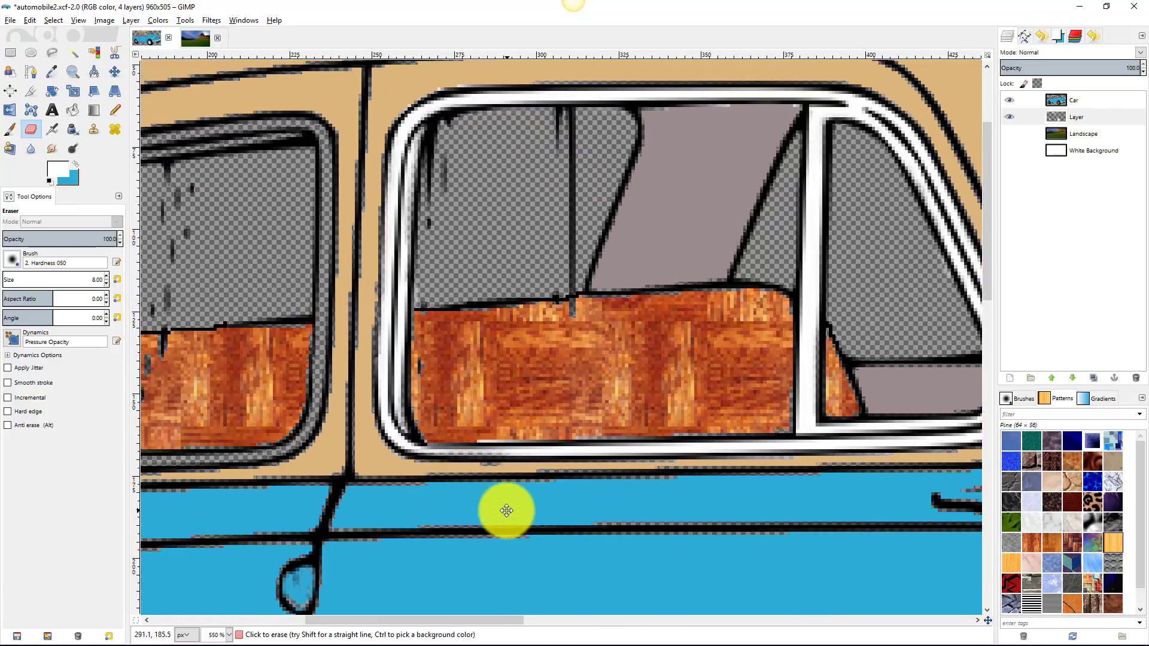
click(9, 132)
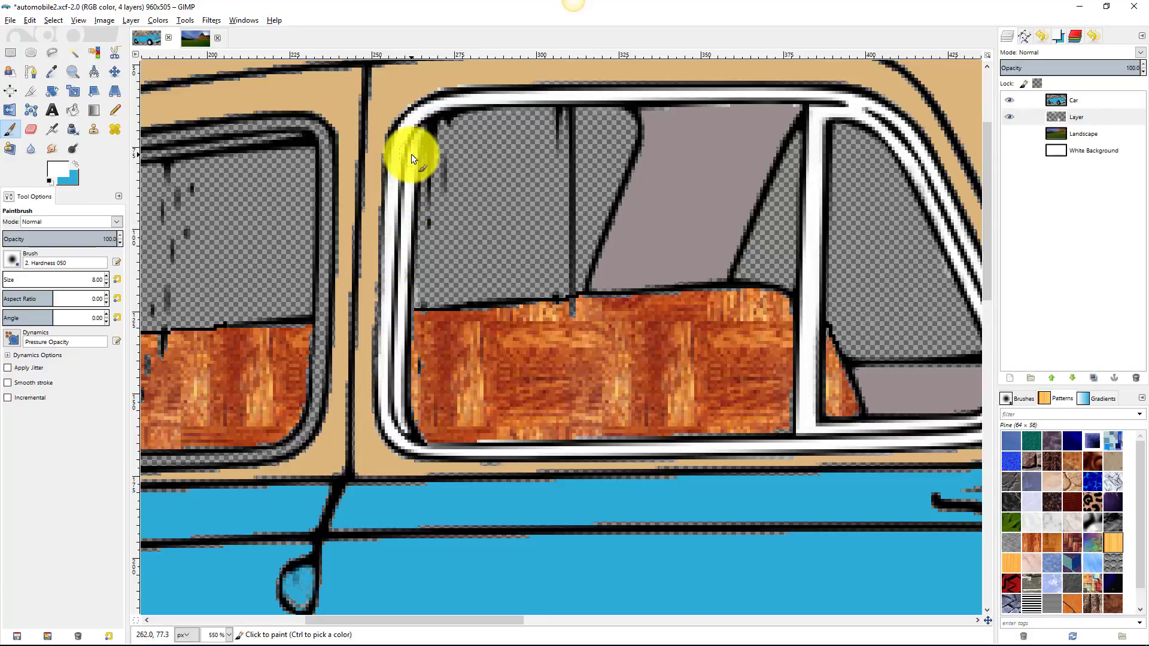
mouse_move(400, 196)
mouse_down()
mouse_move(392, 259)
mouse_move(373, 271)
mouse_up()
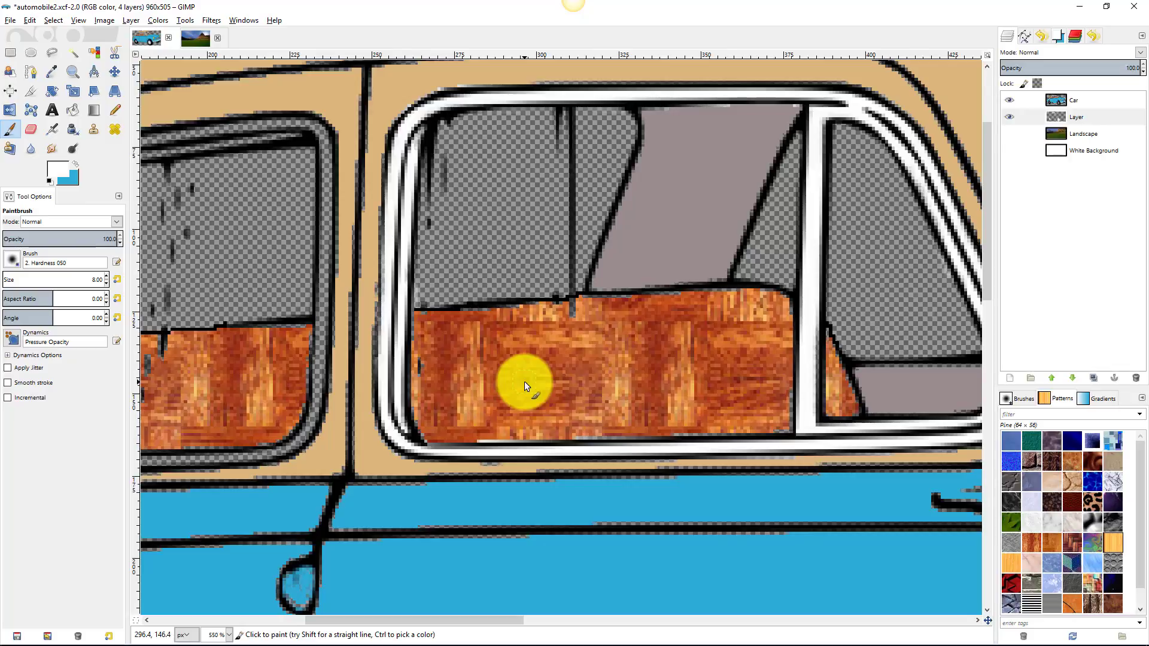
key(bracketleft)
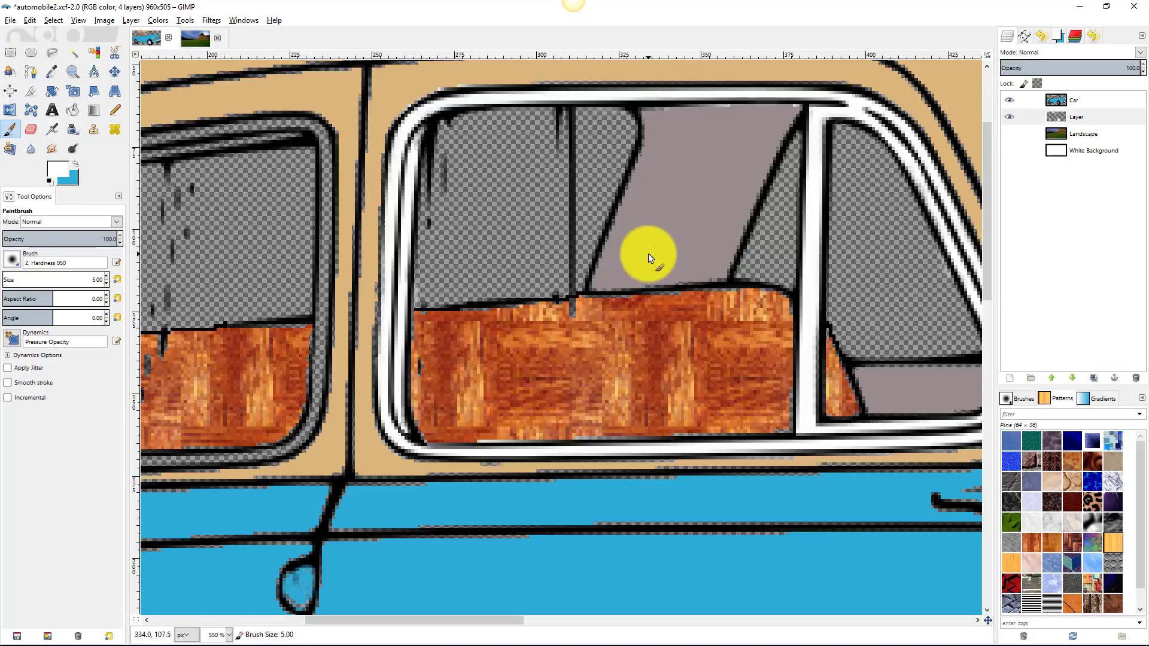
key(braceright)
key(braceright)
key(bracketleft)
key(bracketleft)
key(bracketleft)
key(bracketleft)
key(bracketleft)
key(bracketleft)
key(bracketleft)
key(bracketleft)
key(bracketleft)
key(bracketleft)
key(bracketleft)
key(bracketleft)
key(bracketleft)
key(bracketleft)
key(bracketleft)
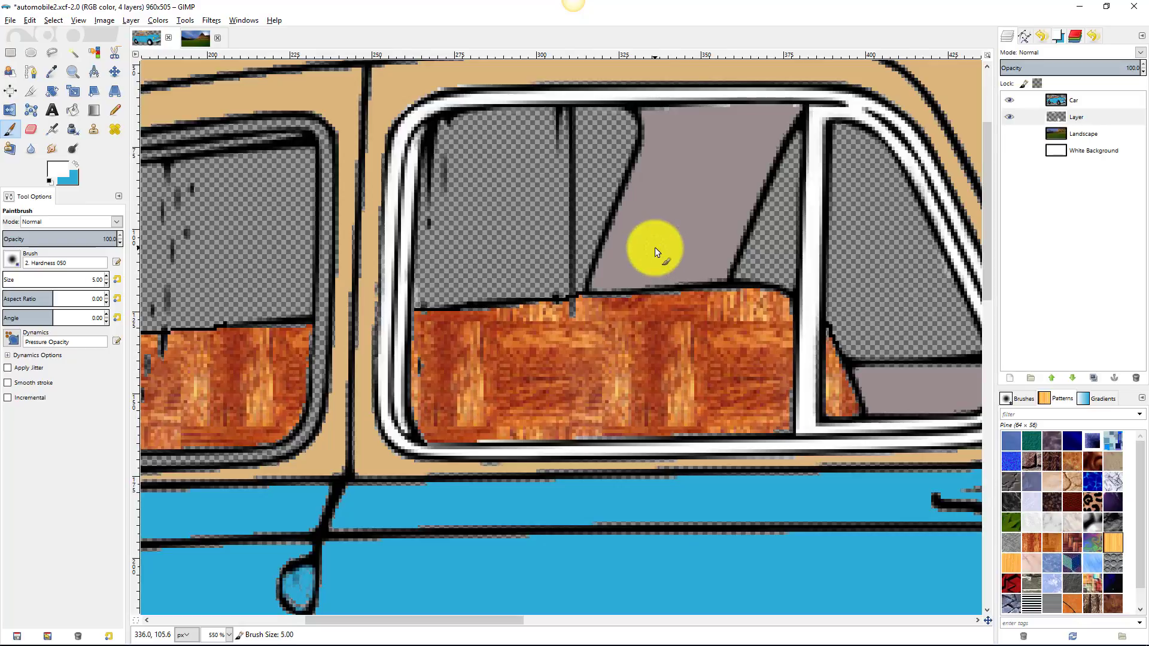
key(bracketright)
key(bracketright)
key(bracketright)
key(bracketright)
key(bracketright)
key(bracketright)
key(bracketright)
key(bracketright)
key(bracketright)
key(bracketright)
- With brush size 5, paint the lower frame strip and front edge of the rear side window white
drag(475, 411, 874, 395)
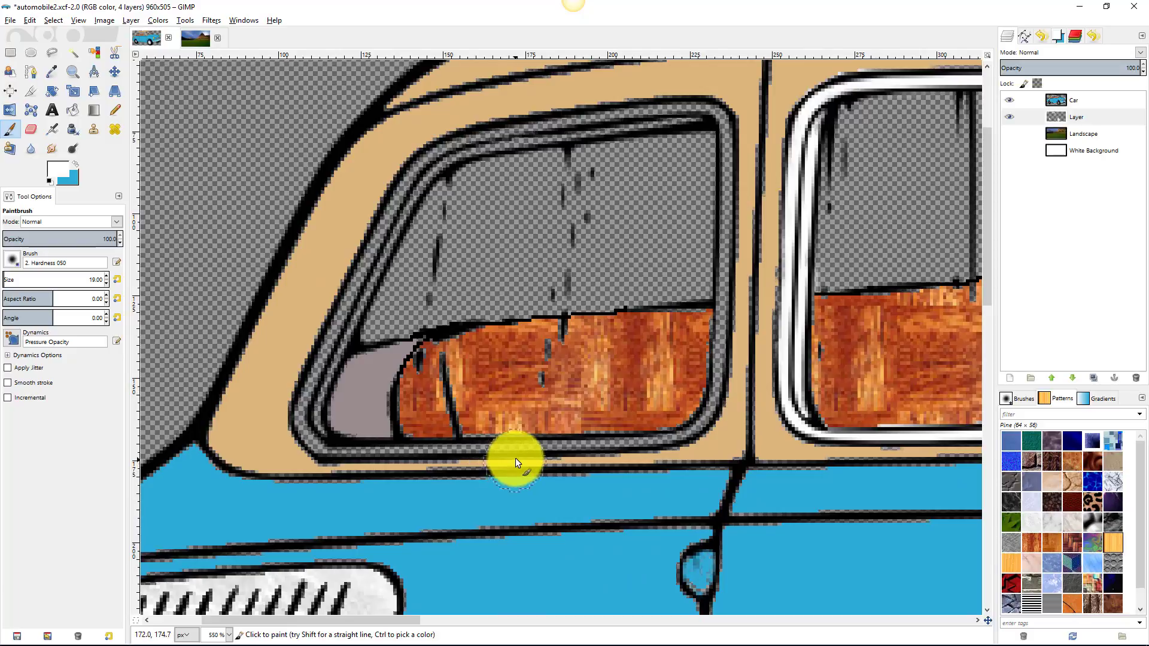
key(bracketleft)
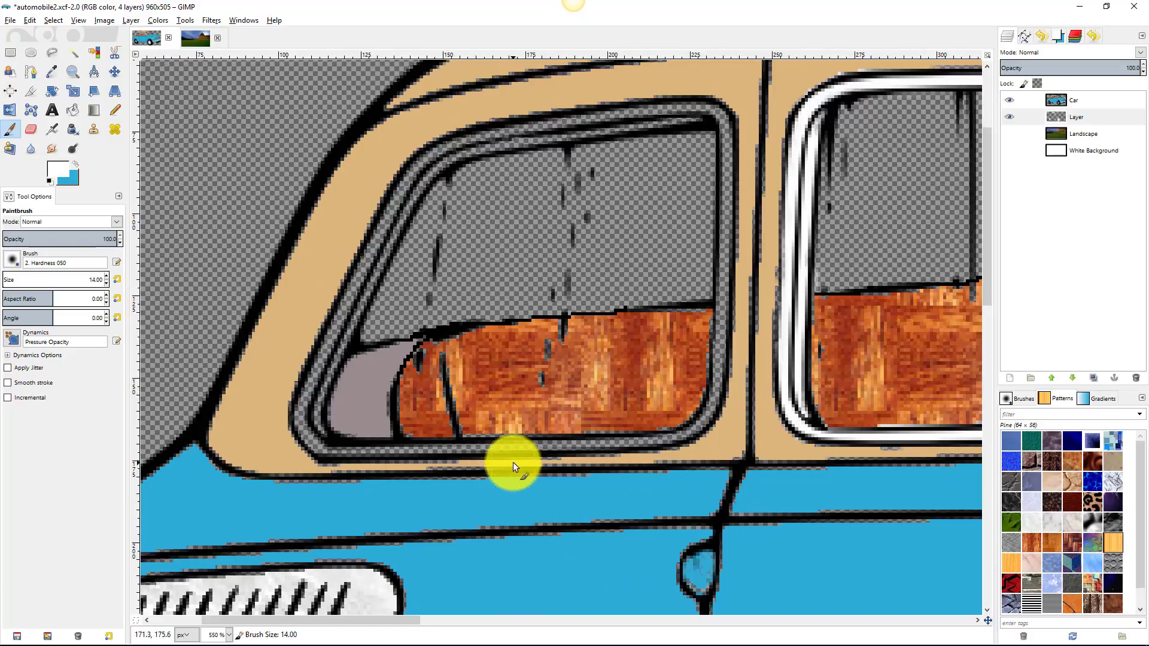
key(bracketleft)
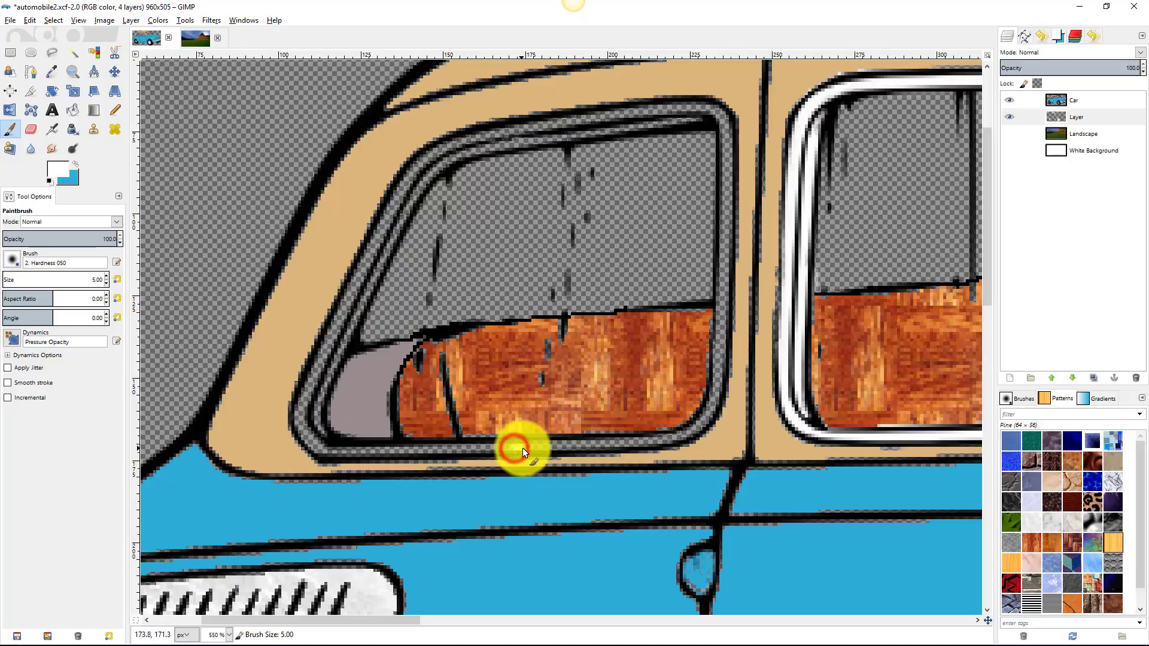
drag(554, 447, 592, 447)
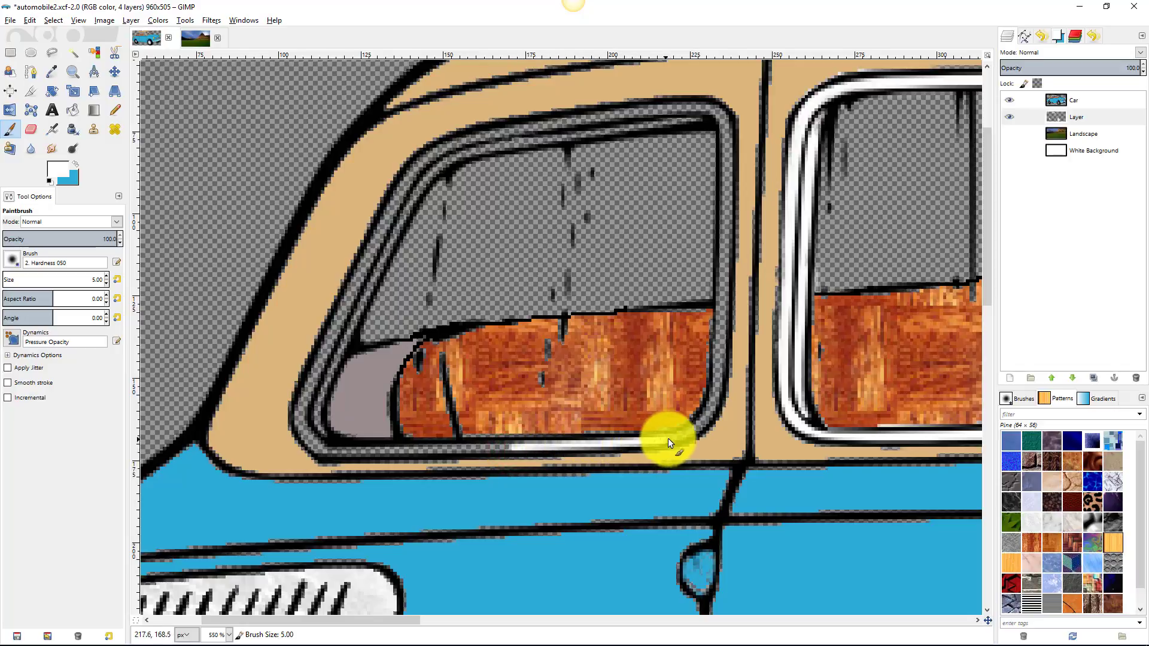
drag(715, 403, 720, 342)
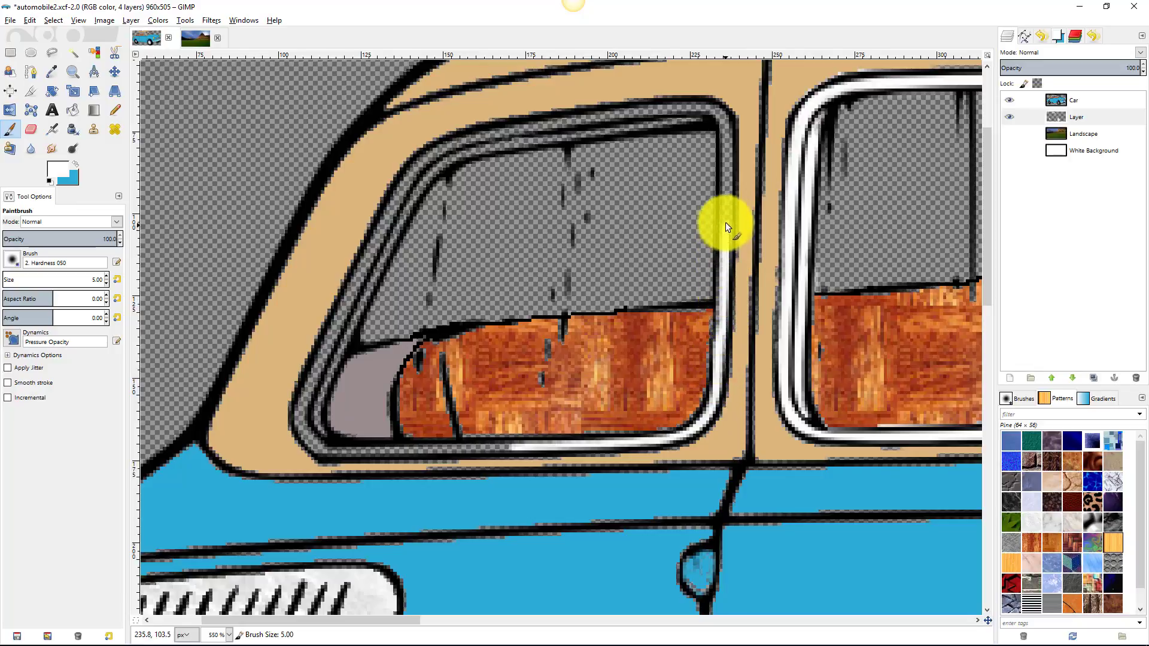
drag(726, 223, 727, 144)
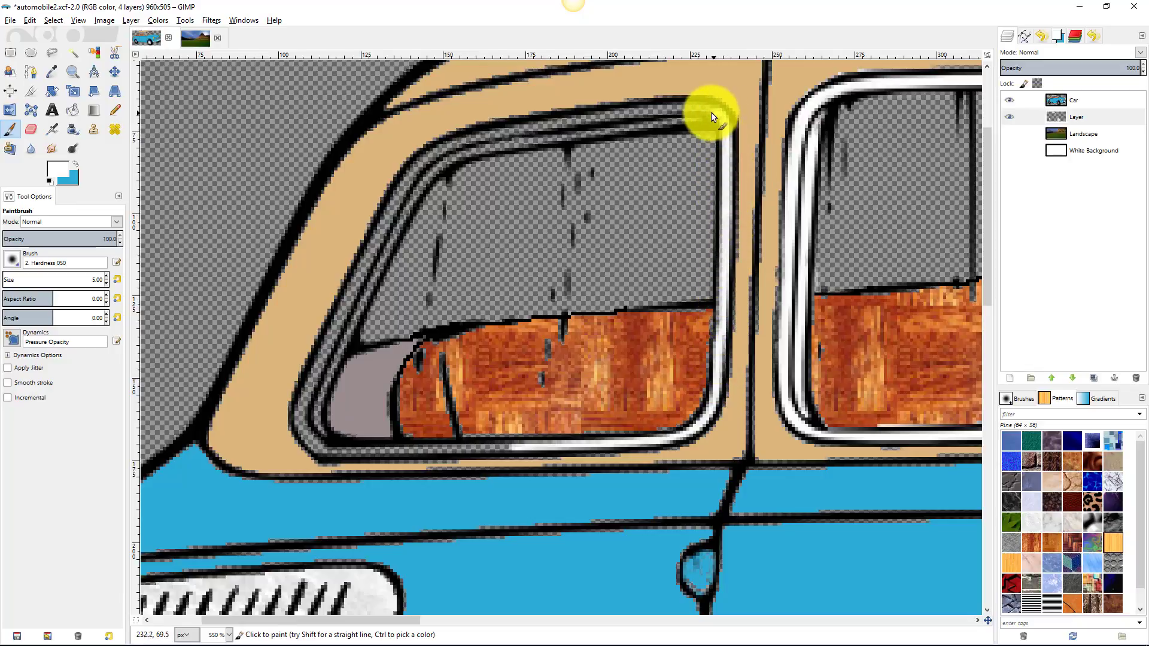
- Paint the rear side window's frame white along the top, down the sloping rear edge and around the lower rear corner
drag(626, 116, 563, 131)
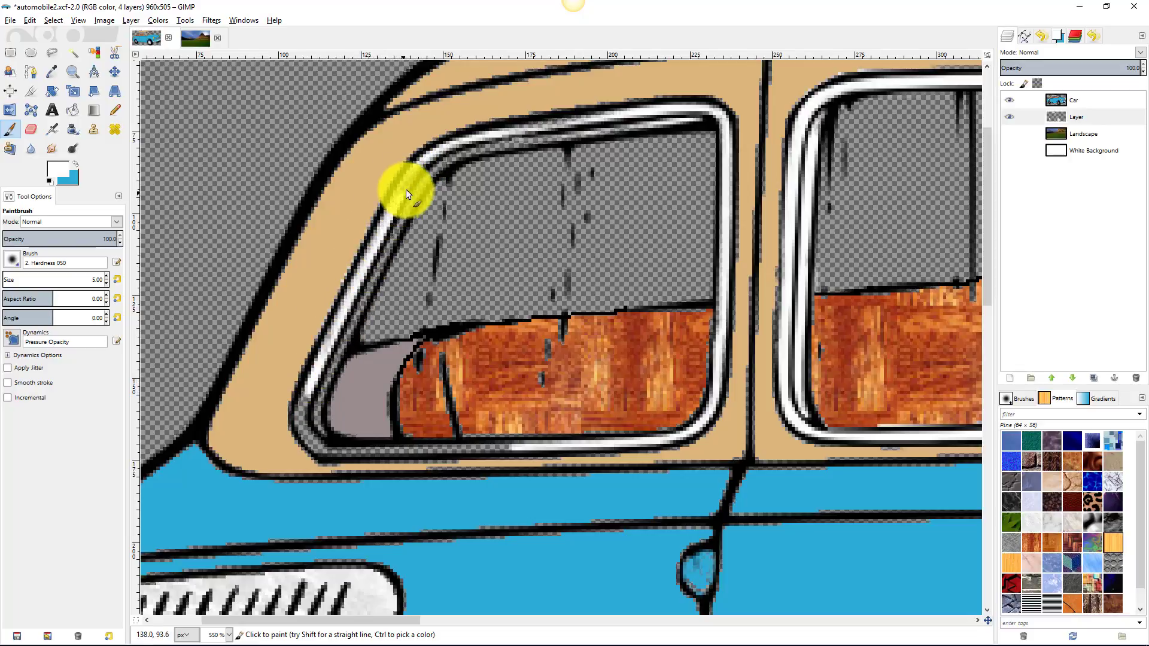
drag(460, 159, 382, 231)
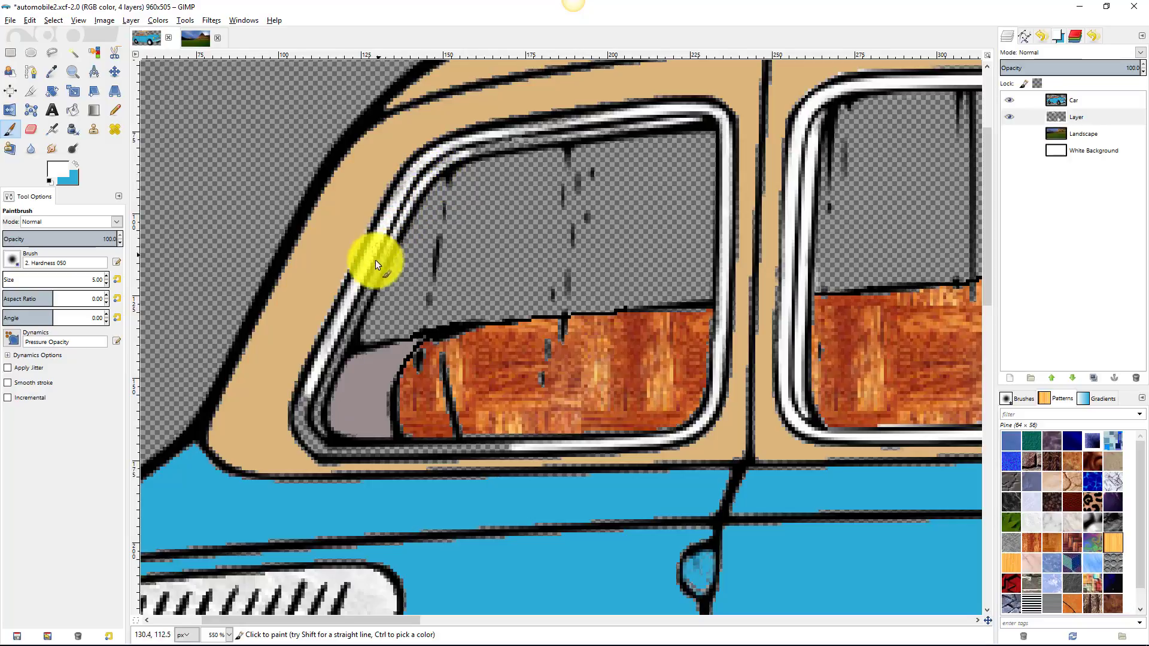
drag(350, 306, 335, 345)
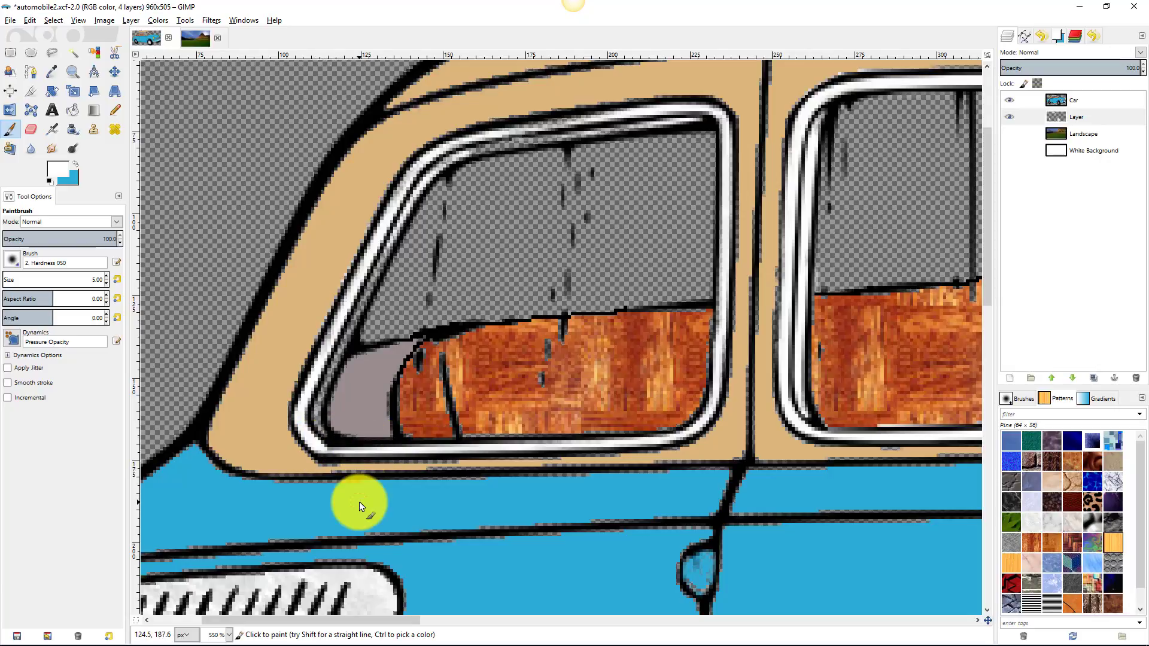
- Show the Landscape layer behind the car and inspect the rear bumper and rear wheel against it
key(1)
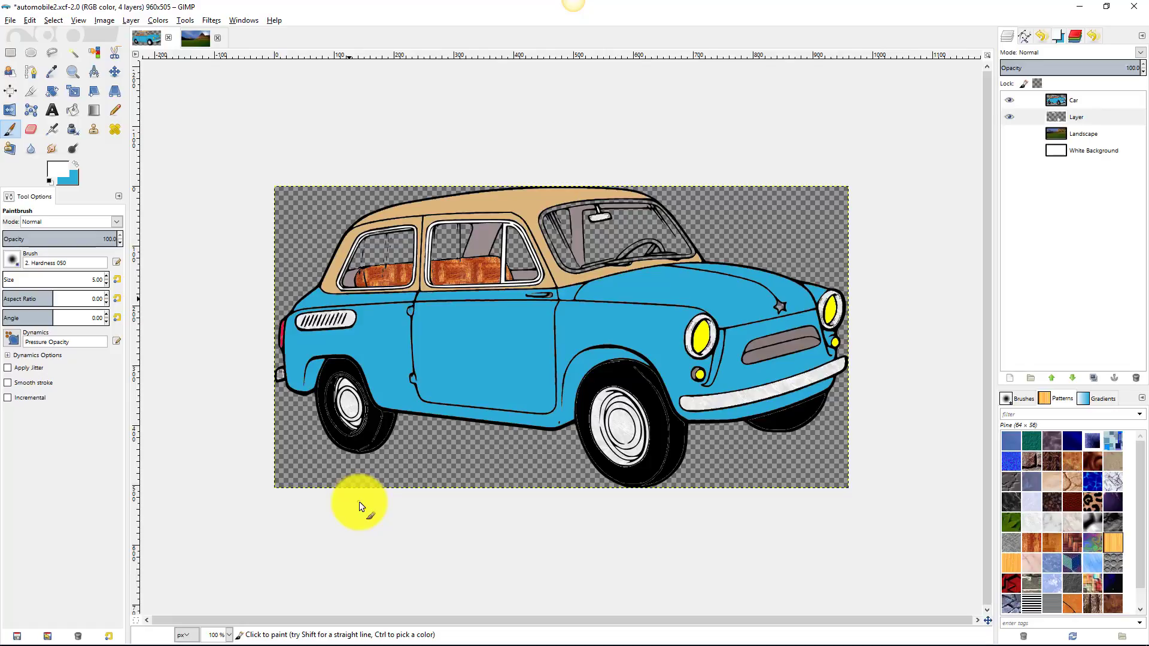
click(1006, 135)
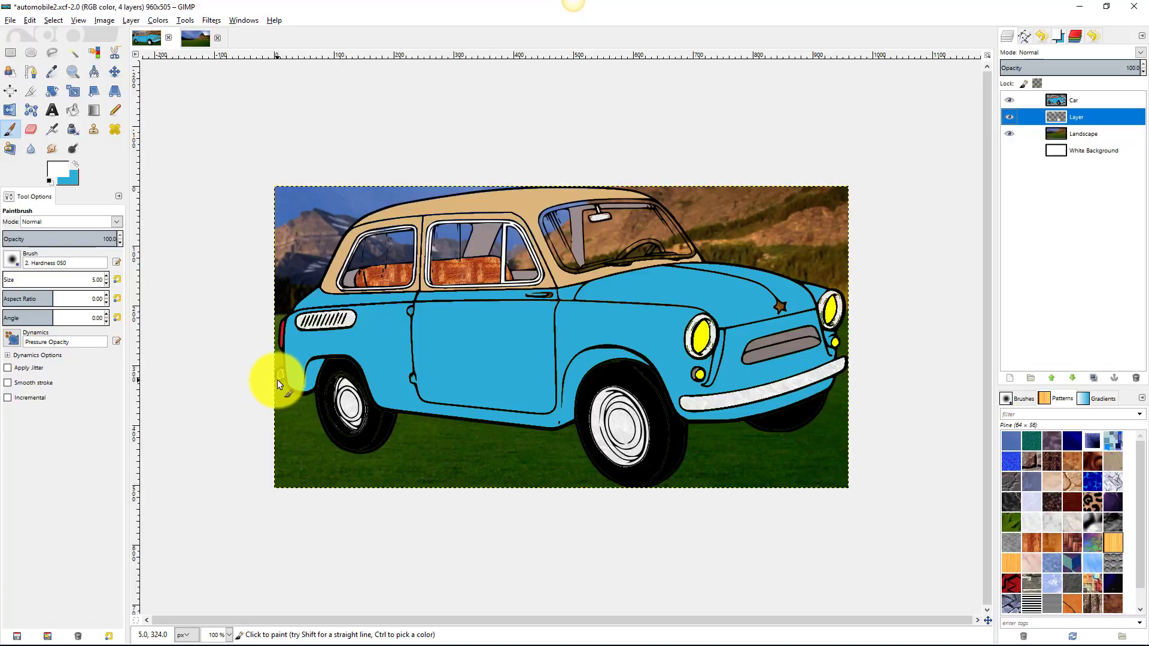
scroll(283, 372, up, 4)
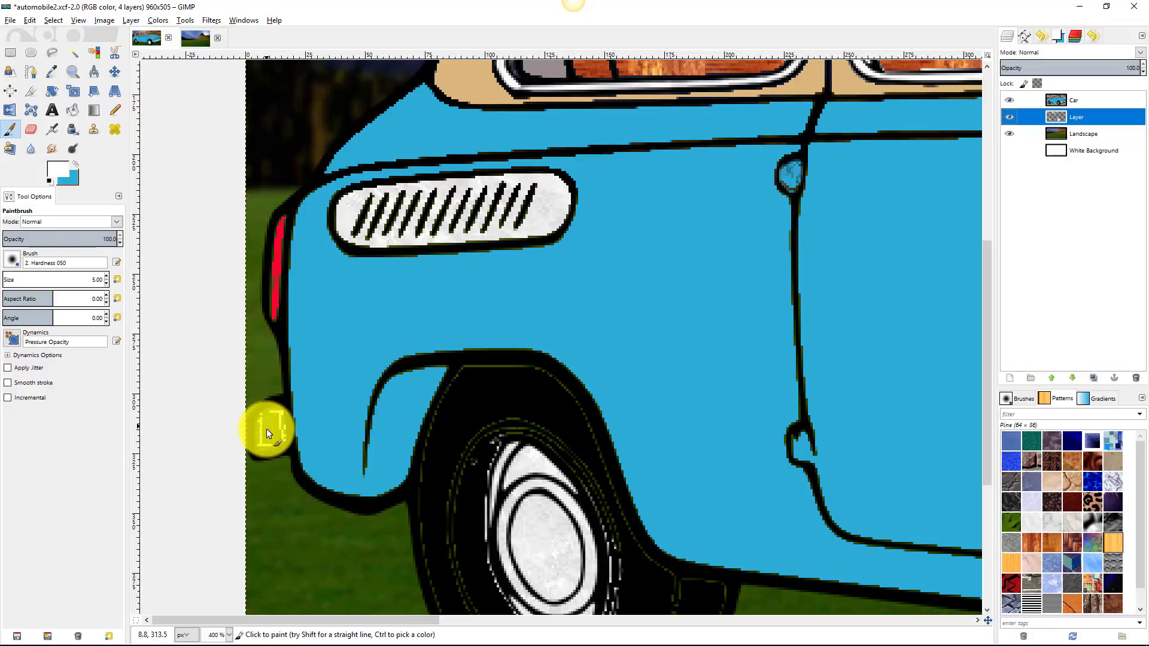
scroll(274, 419, down, 5)
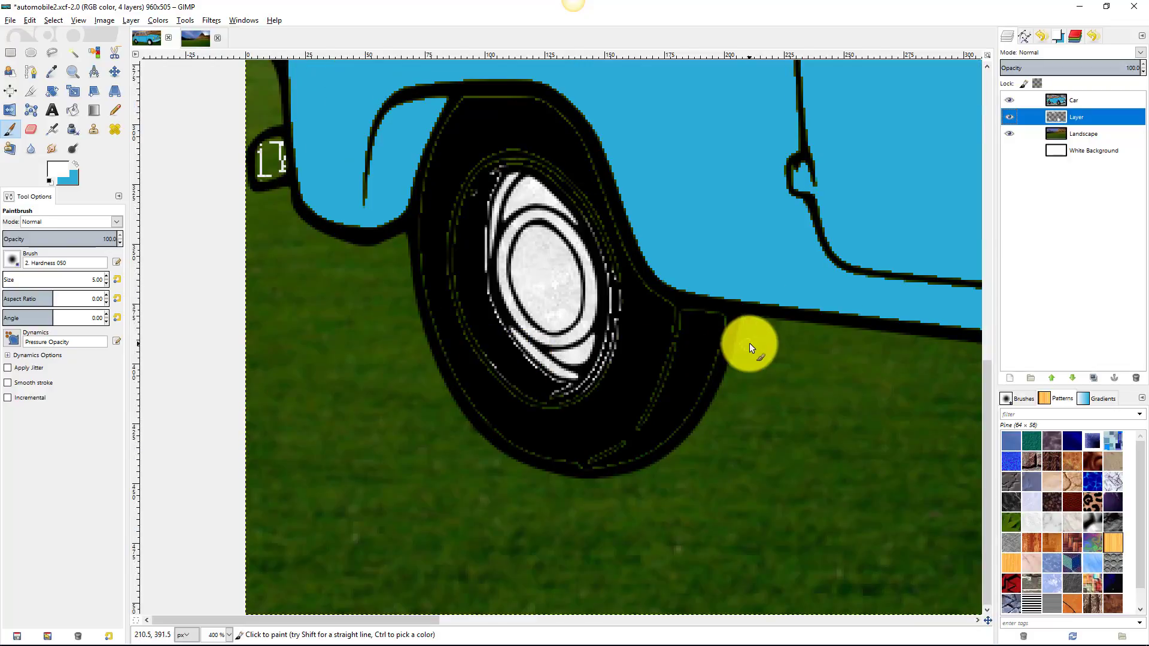
scroll(815, 304, down, 3)
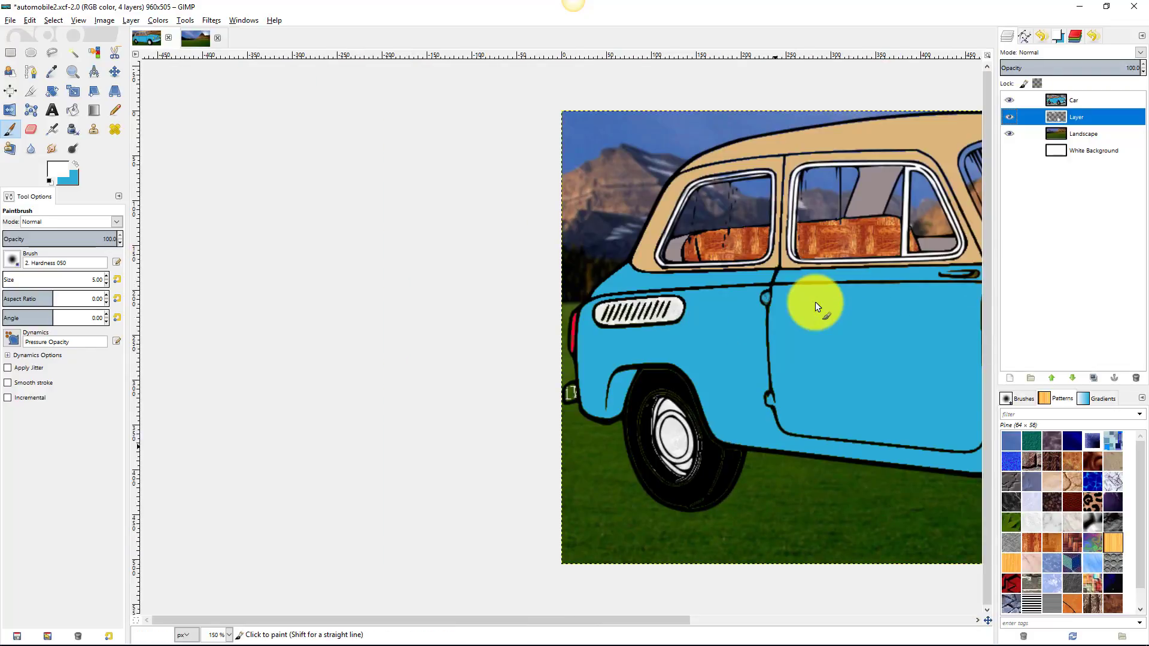
scroll(812, 309, down, 1)
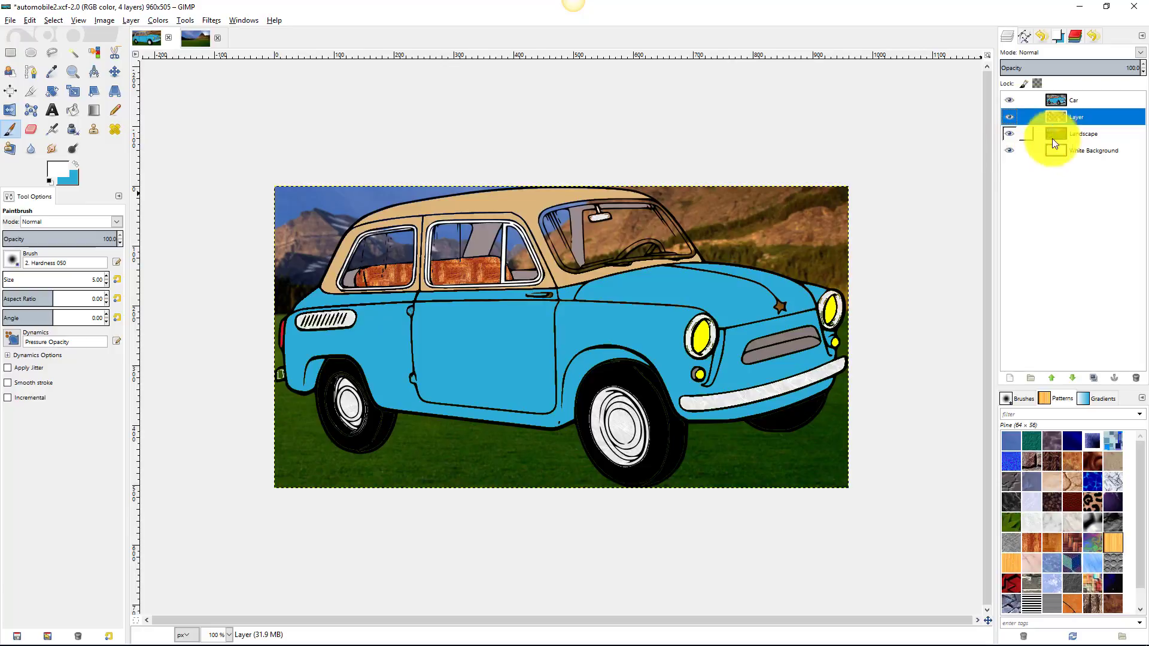
- Toggle the visibility of the Landscape and White Background layers to compare backgrounds, leaving both layers shown
click(1010, 133)
click(1011, 150)
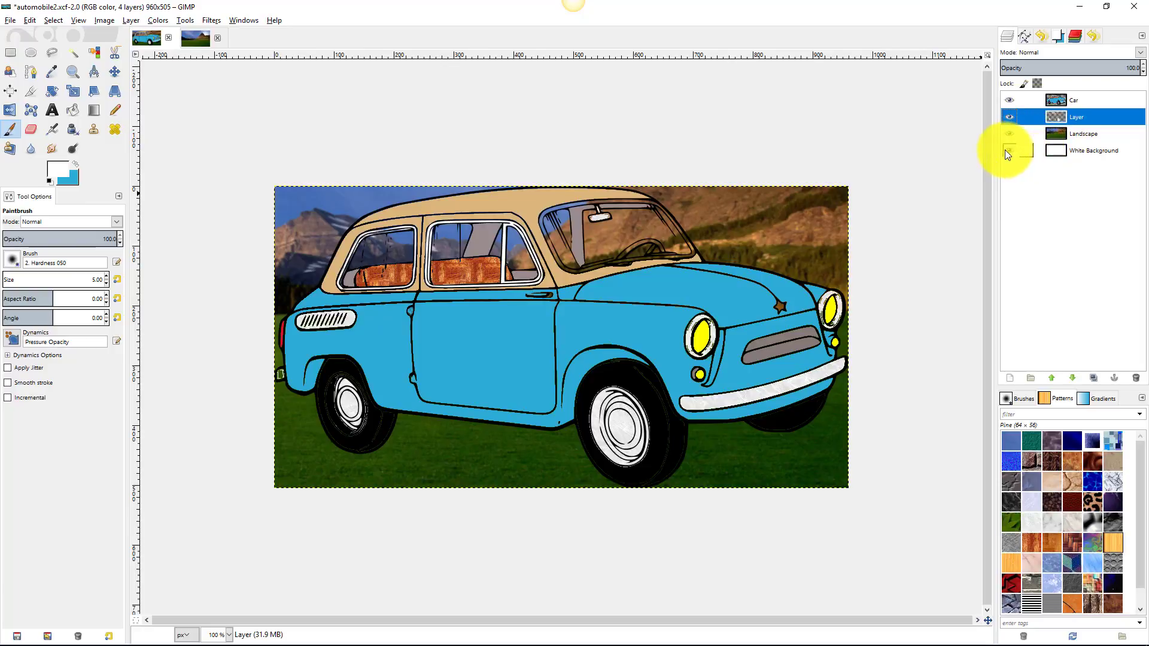
click(1006, 133)
click(1005, 132)
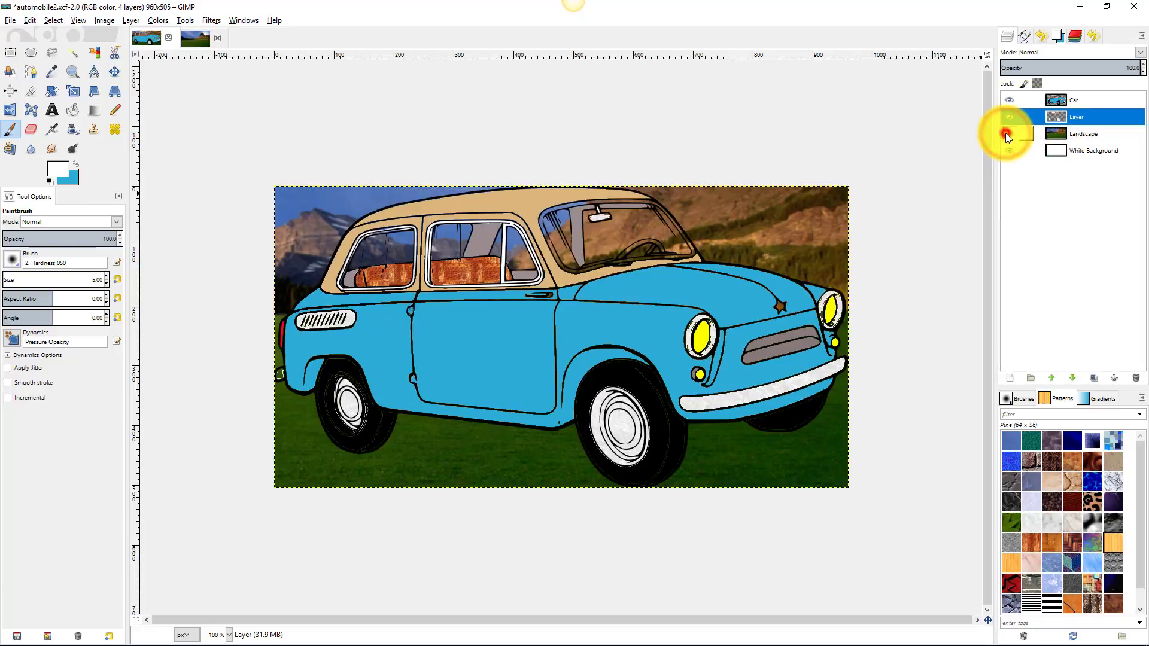
click(1010, 150)
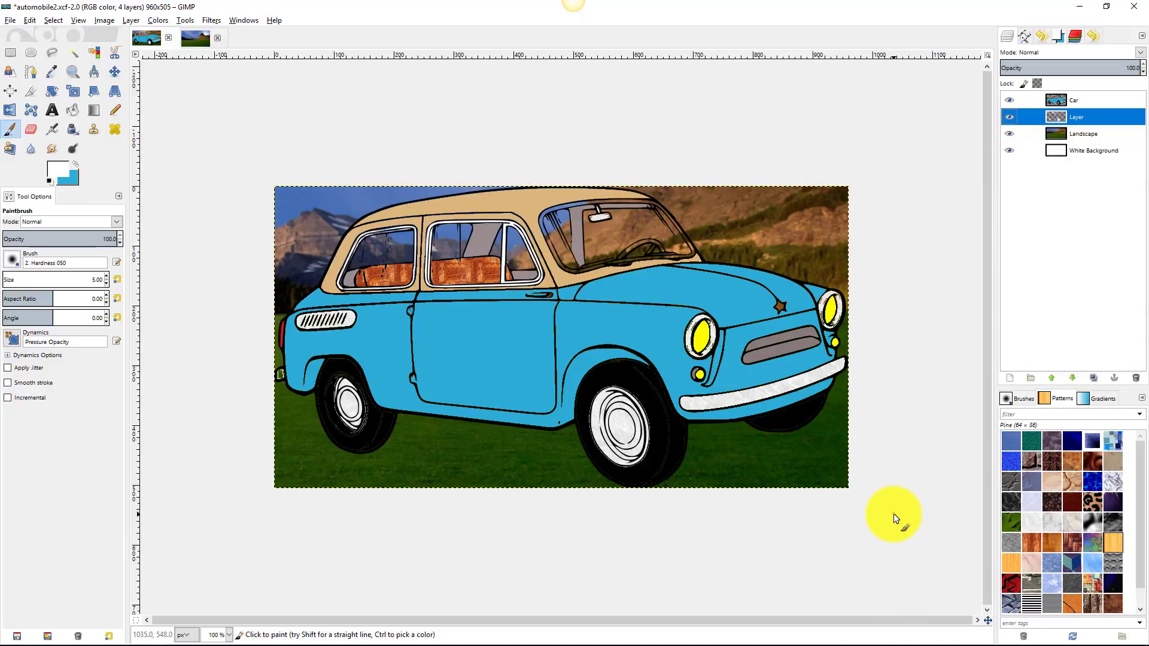
- Save the project, and set up an export of automobile2 to the Desktop with the JPEG image file type
click(9, 21)
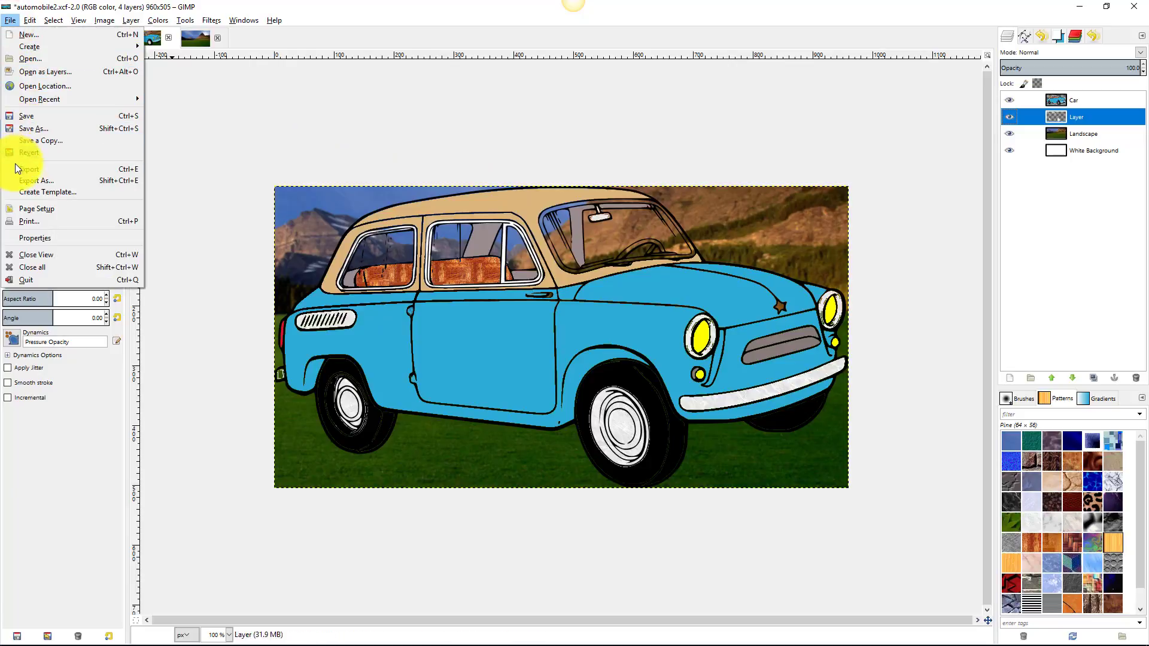
click(21, 116)
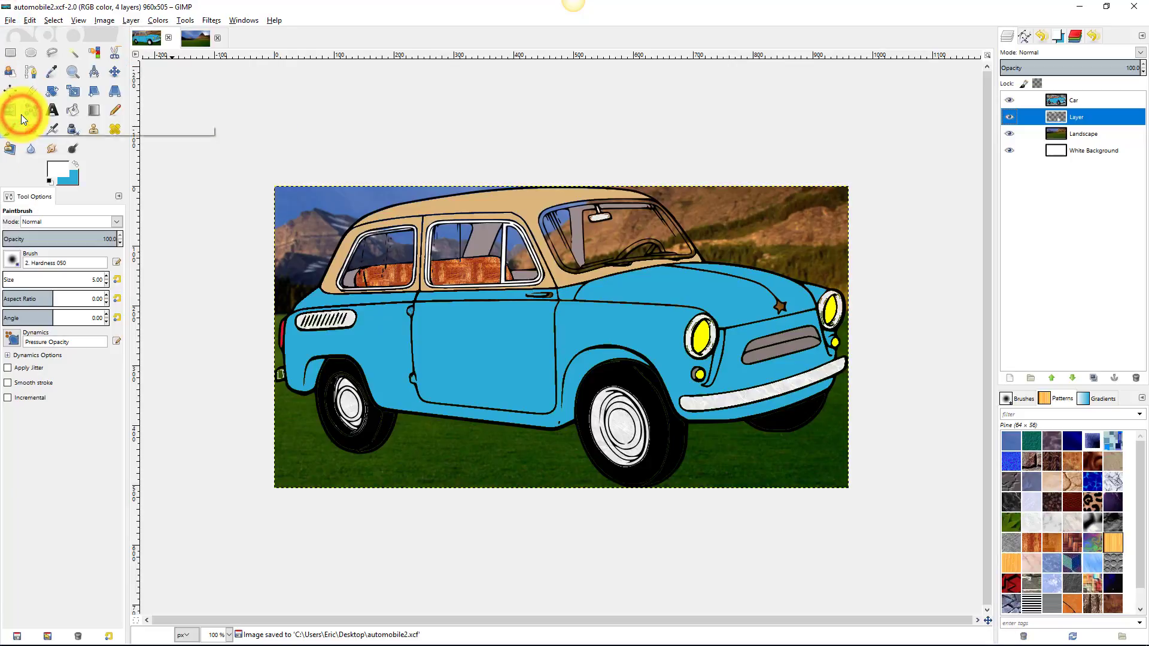
click(11, 22)
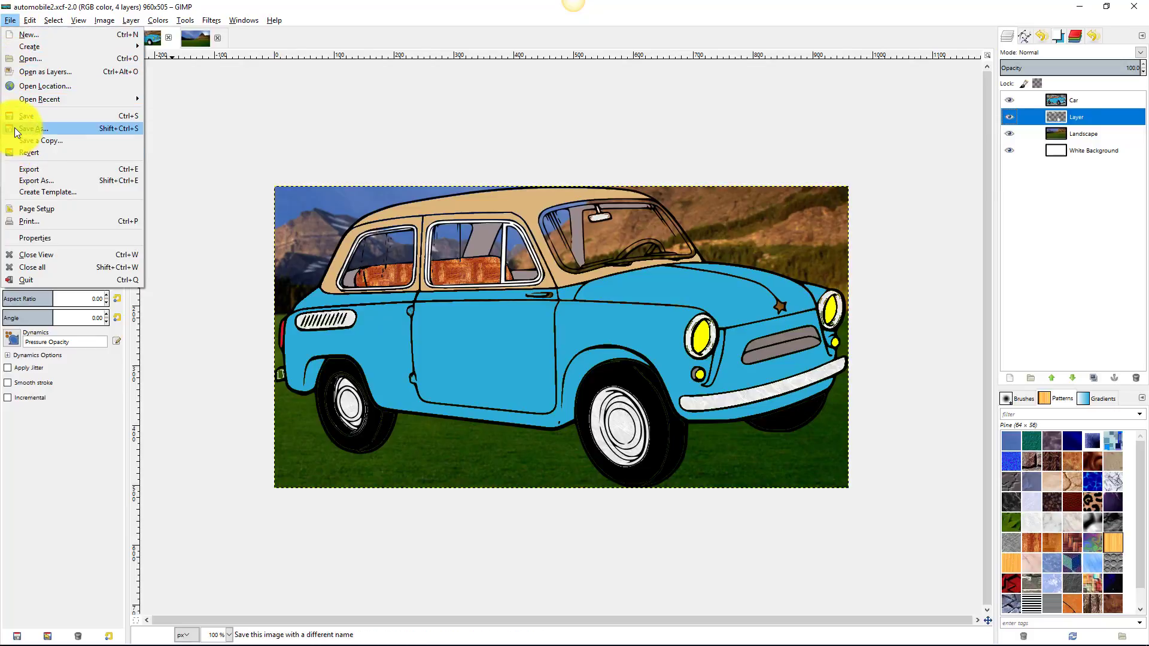
click(11, 169)
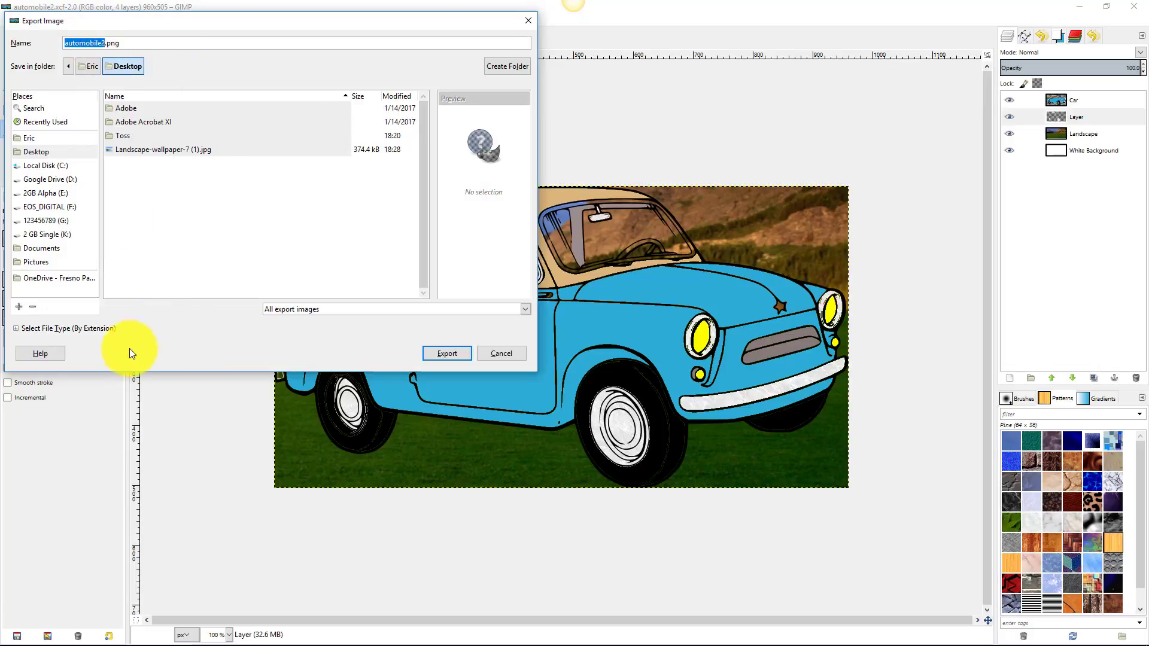
click(79, 328)
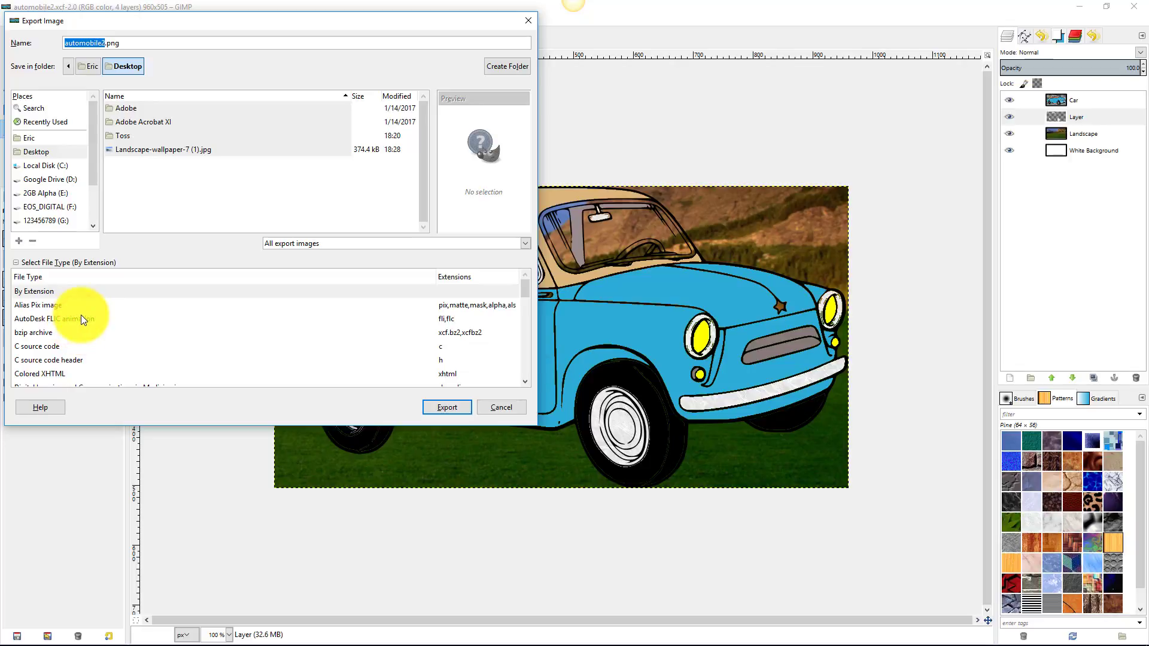
scroll(81, 316, down, 2)
scroll(80, 317, down, 5)
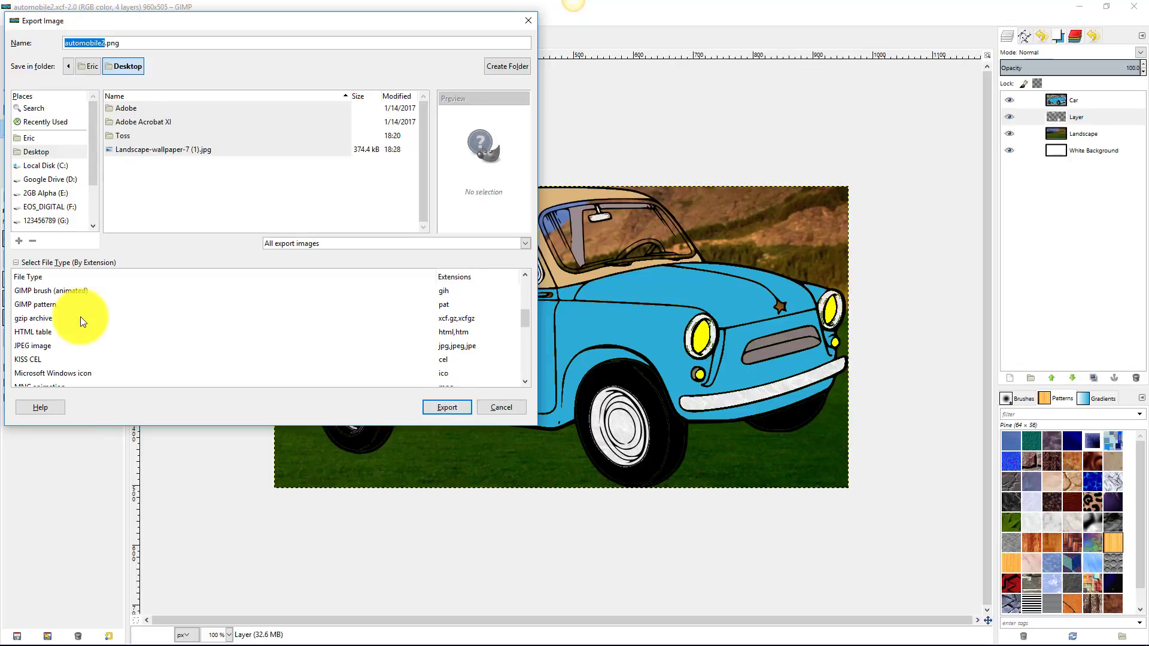
scroll(80, 317, up, 1)
click(42, 346)
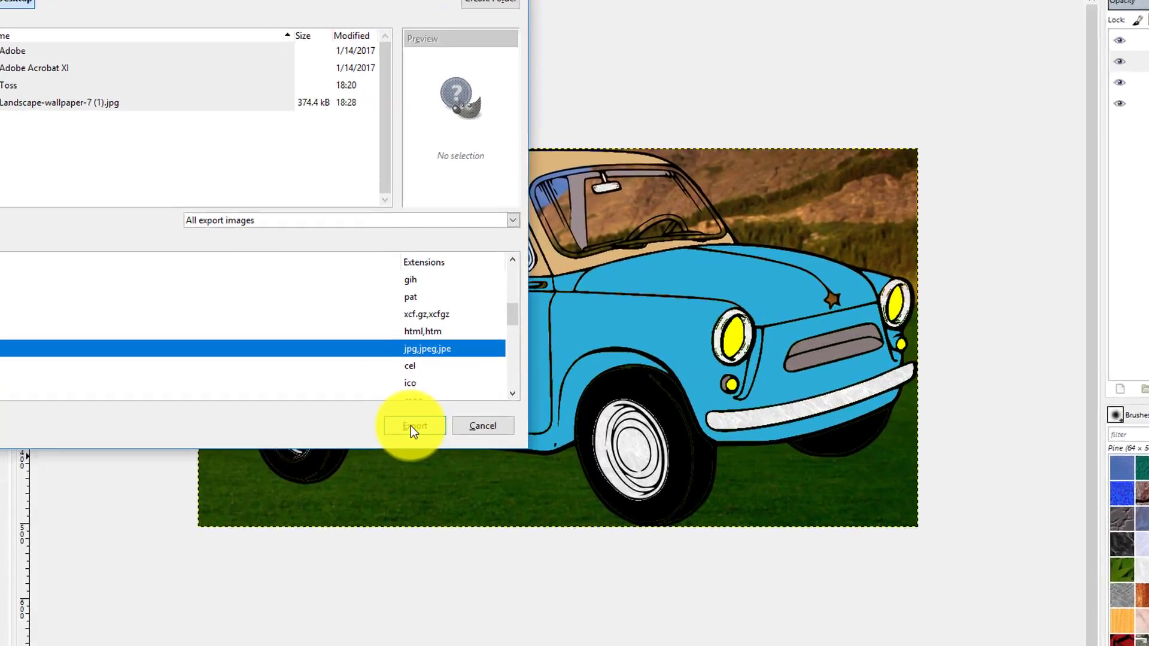
- Export the picture as a JPEG with quality 90
click(445, 408)
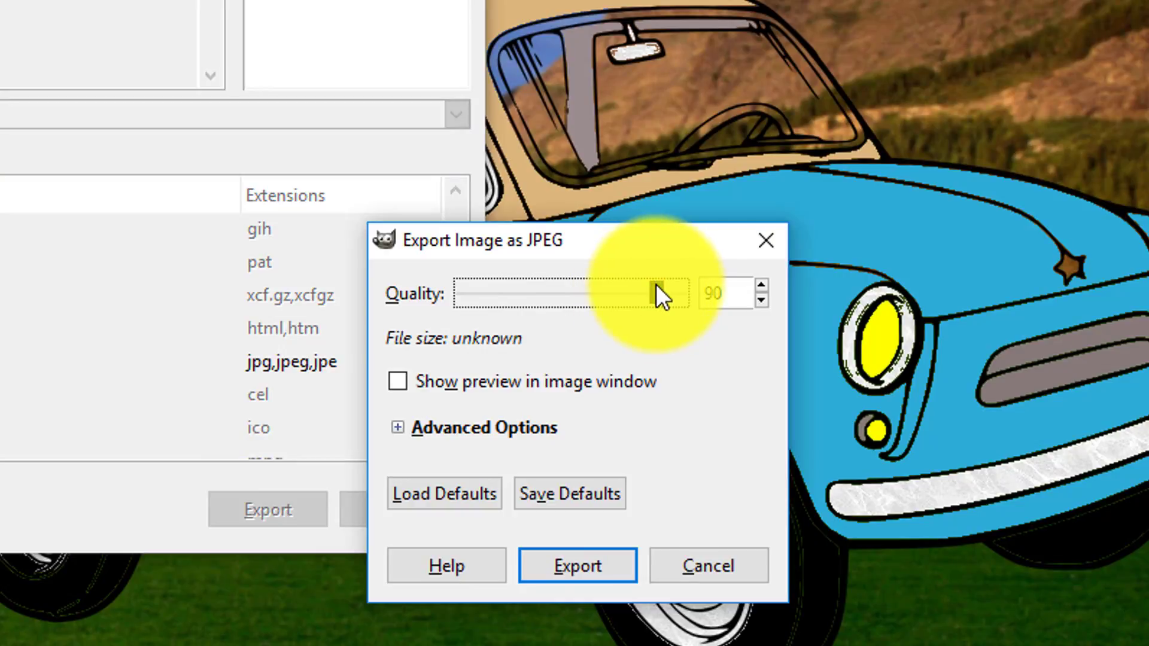
mouse_move(657, 293)
mouse_down()
mouse_move(498, 299)
mouse_move(656, 300)
mouse_up()
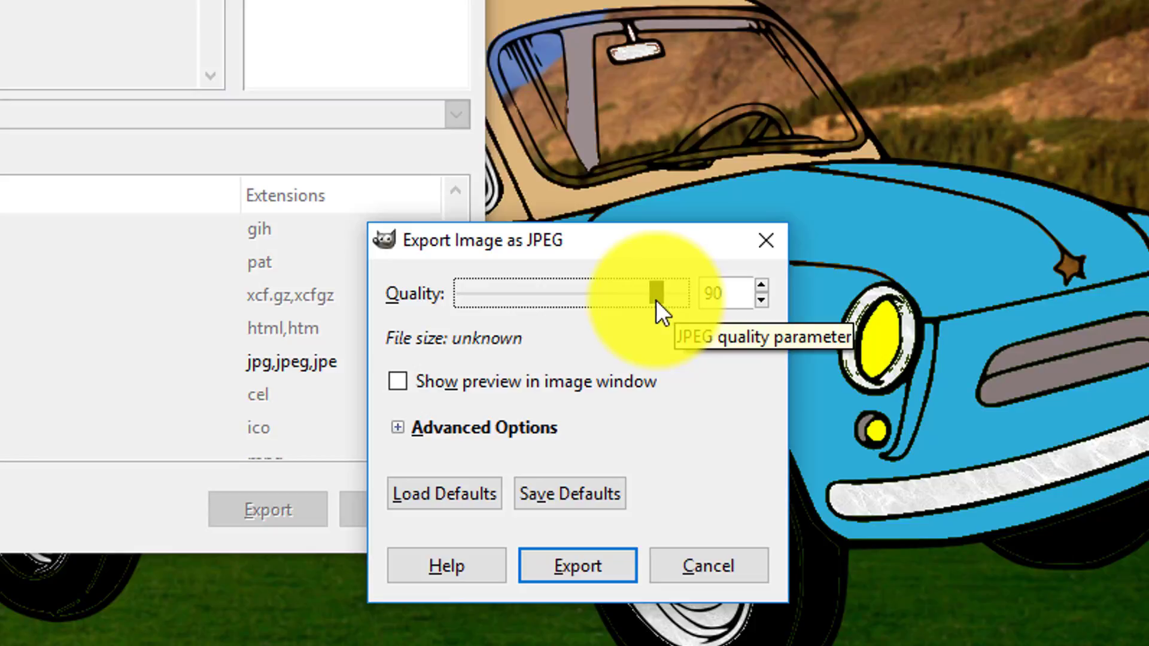
click(652, 293)
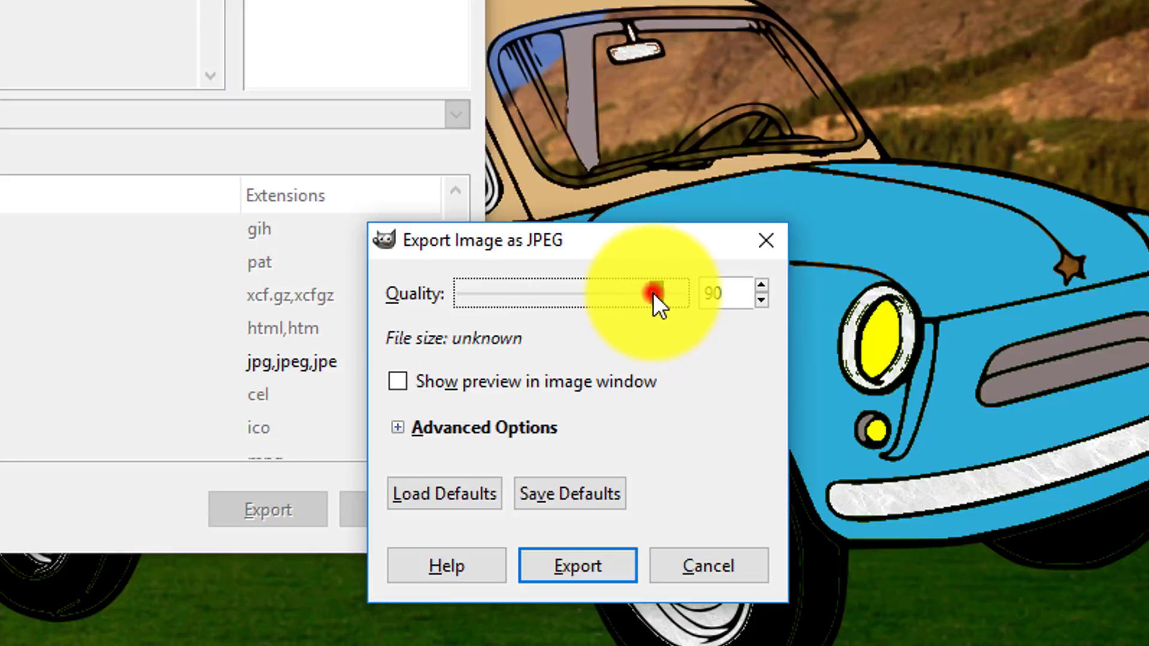
mouse_move(653, 292)
mouse_down()
mouse_move(547, 306)
mouse_move(662, 304)
mouse_move(652, 307)
mouse_up()
click(579, 568)
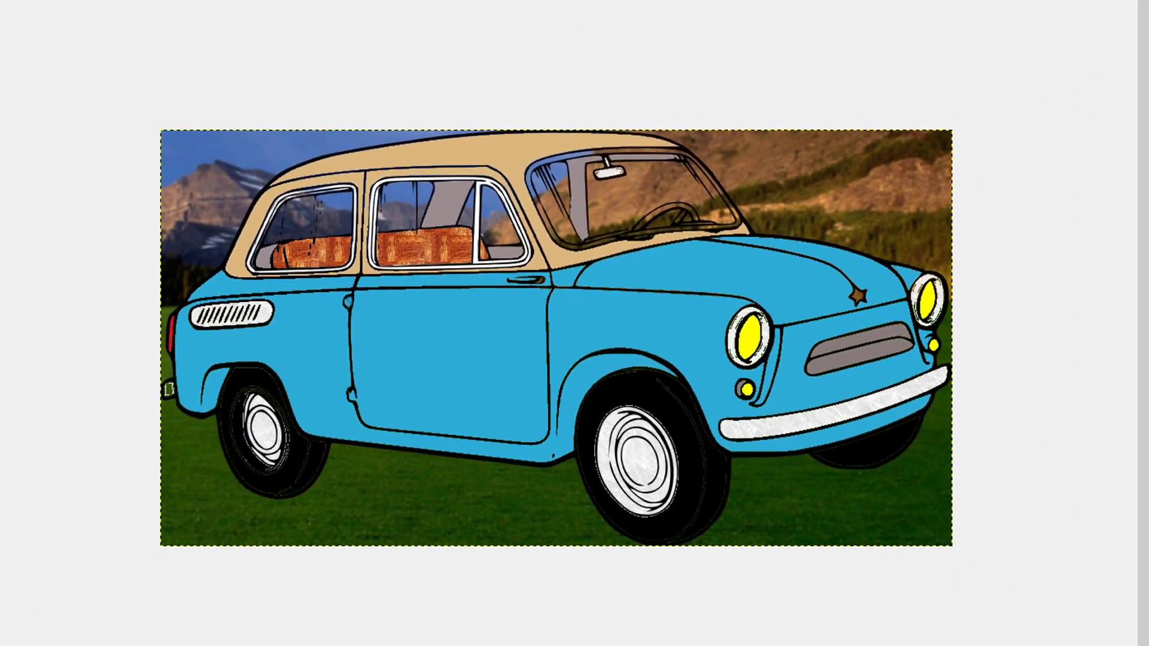
- Switch to File Explorer, open the Desktop folder and select the exported automobile2 JPG file
click(17, 645)
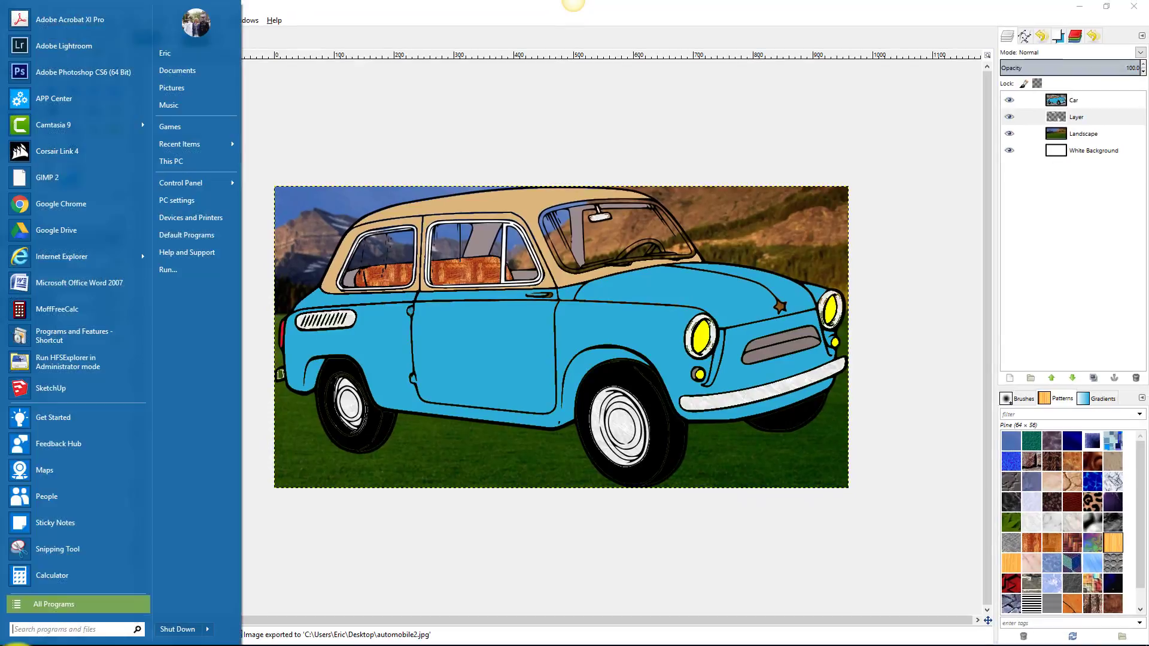
click(200, 159)
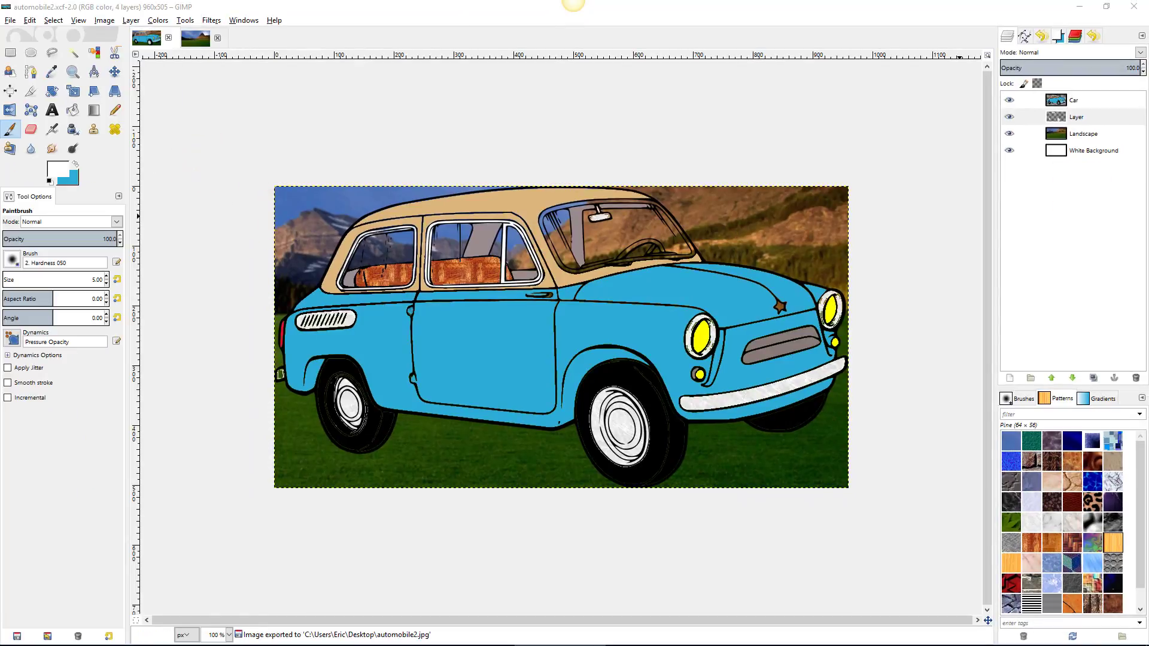
drag(1148, 84, 289, 38)
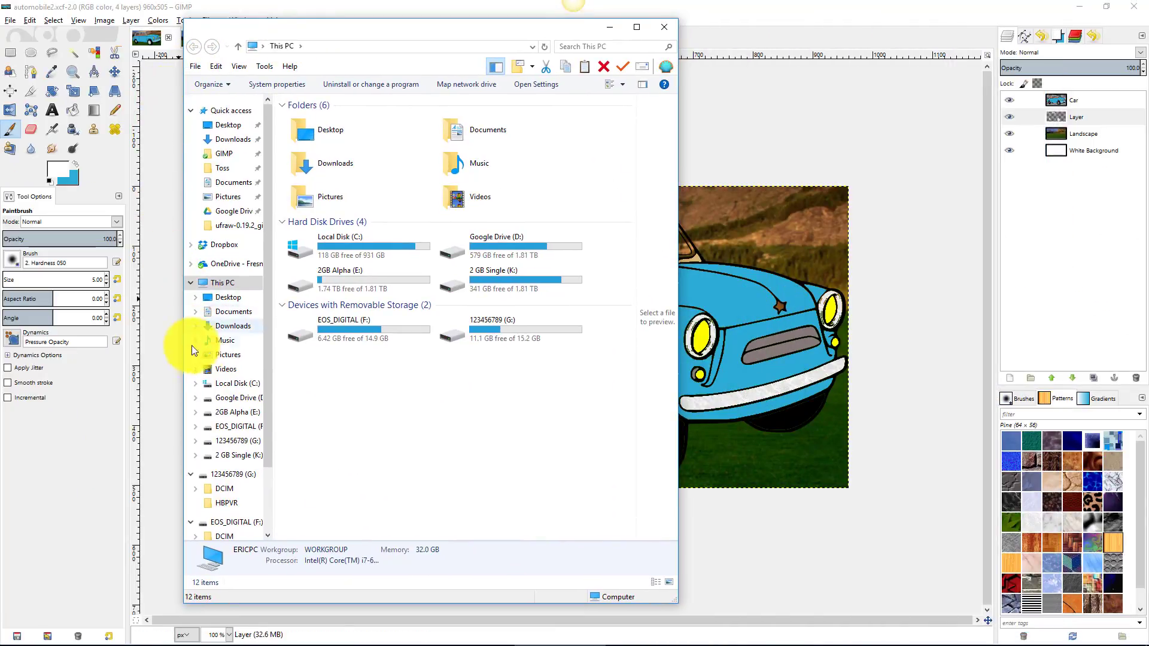
click(225, 298)
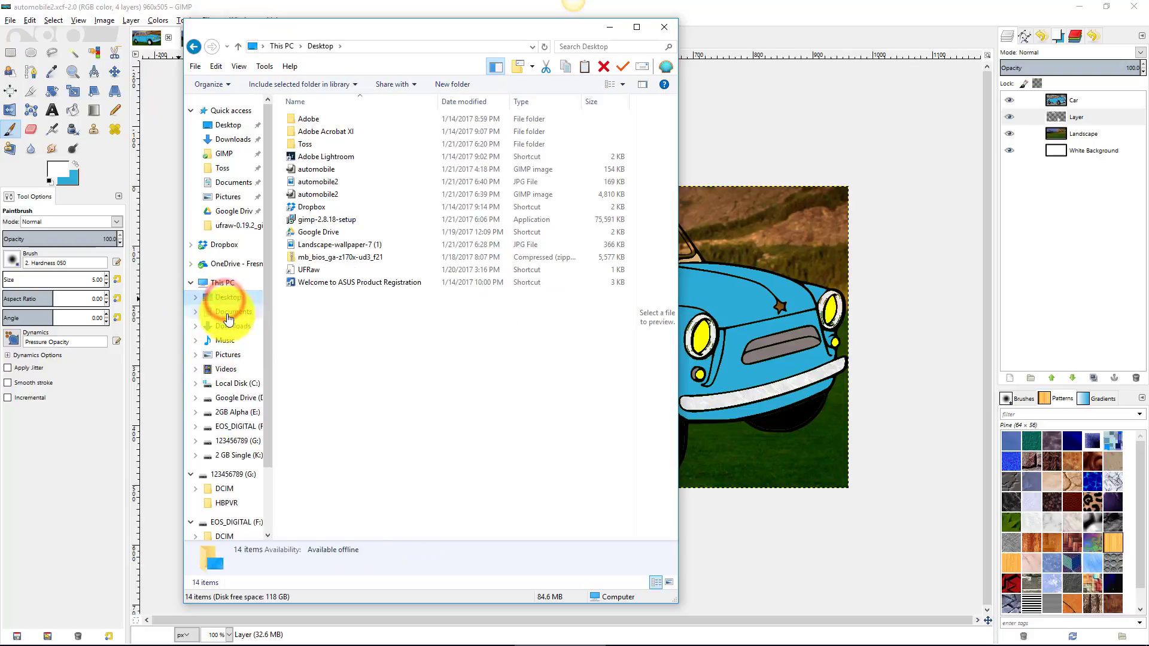
click(461, 181)
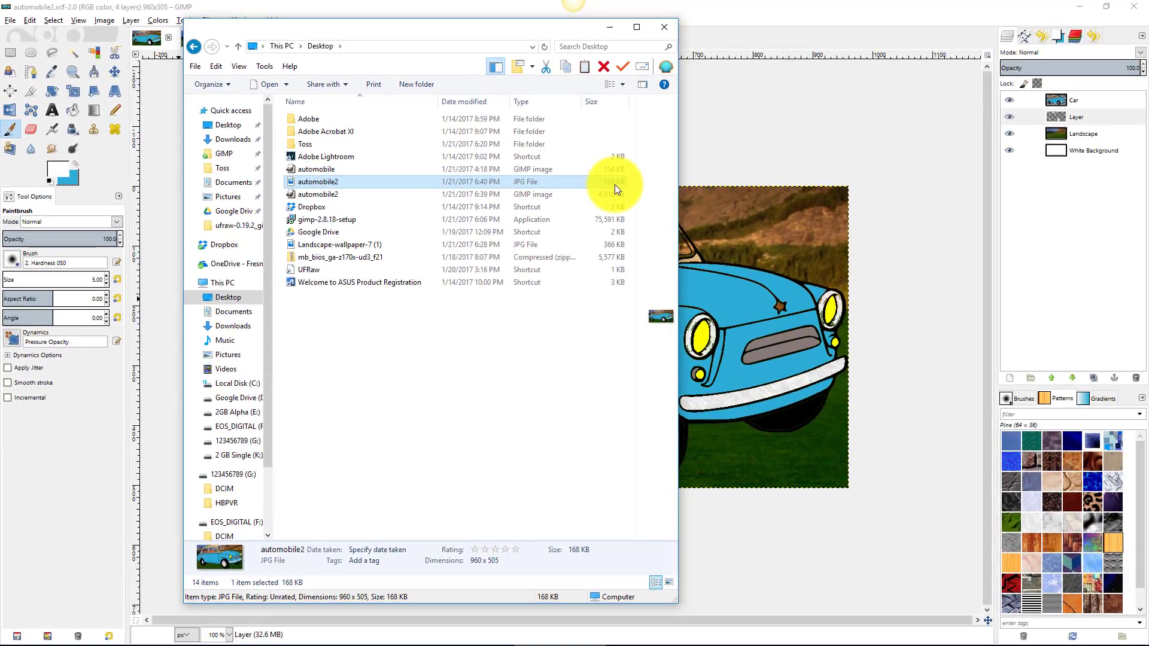
- Open the automobile2 JPG file with GNU Image Manipulation Program and examine the exported picture up close and as a whole
double_click(325, 181)
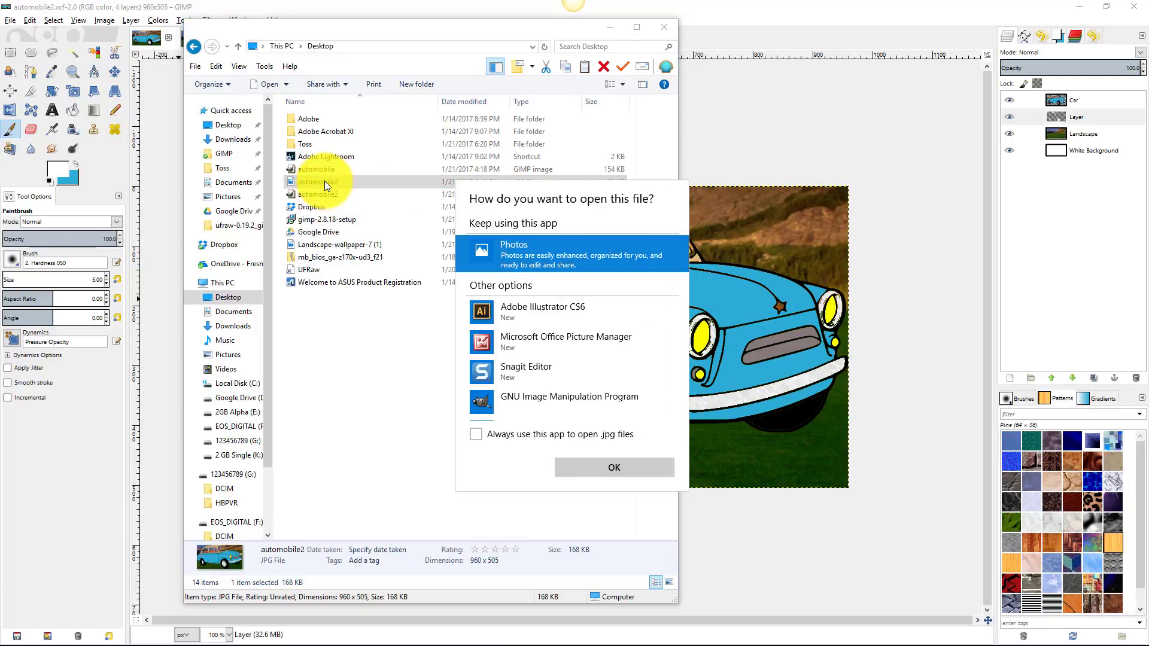
double_click(512, 398)
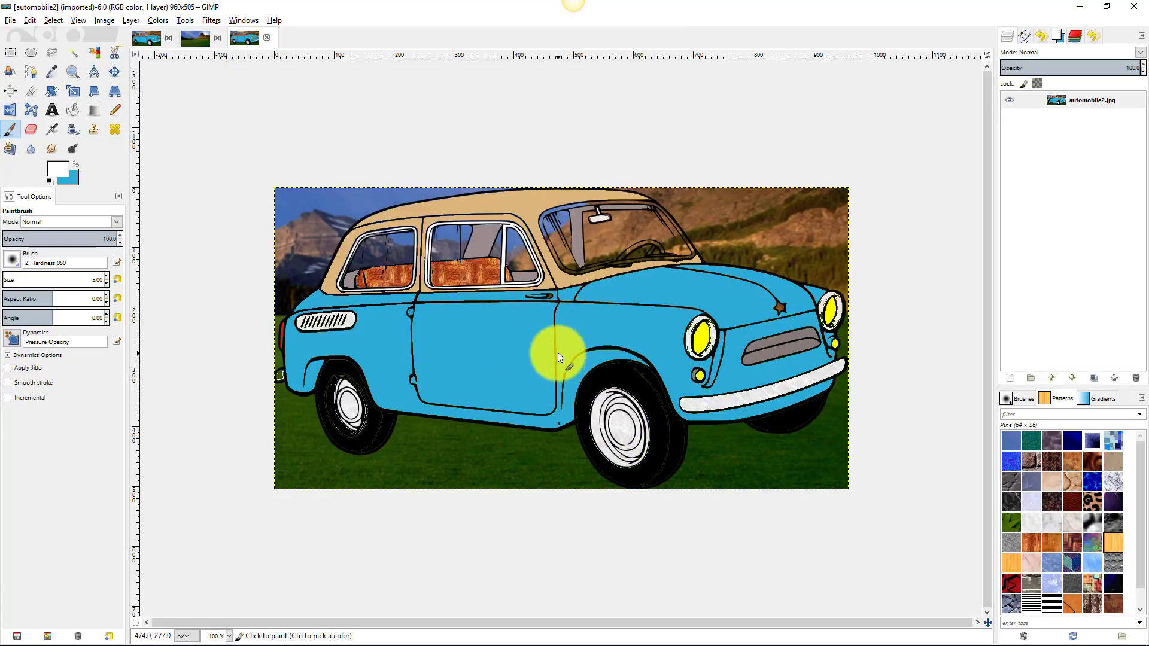
key(ctrl)
scroll(664, 367, up, 6)
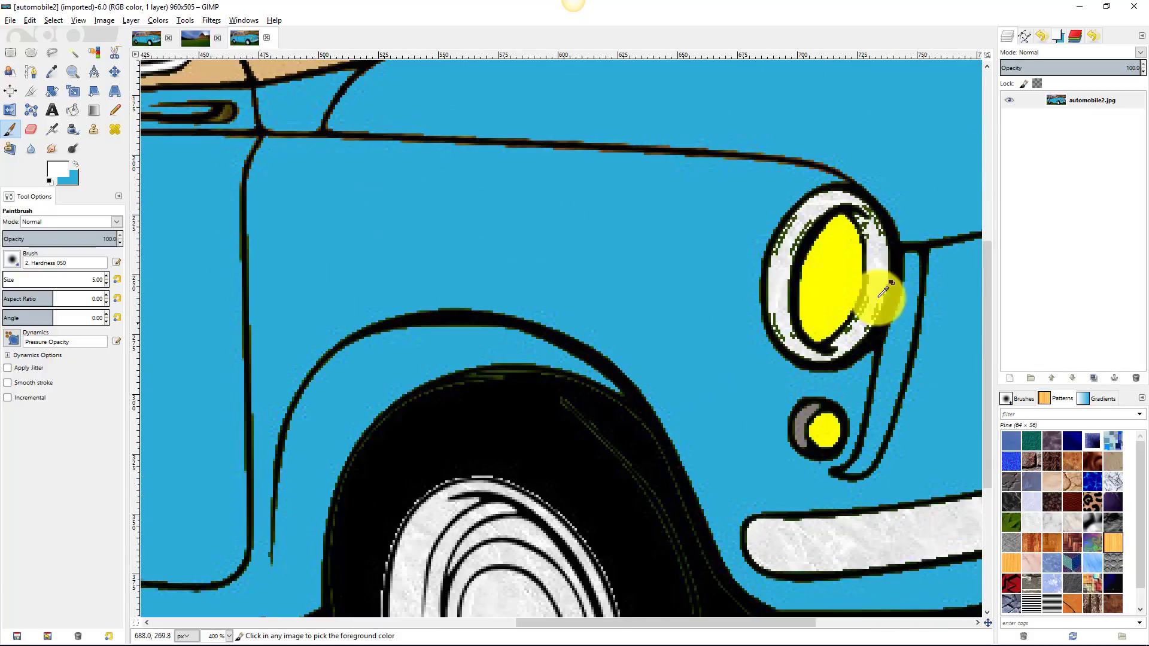
scroll(896, 276, down, 4)
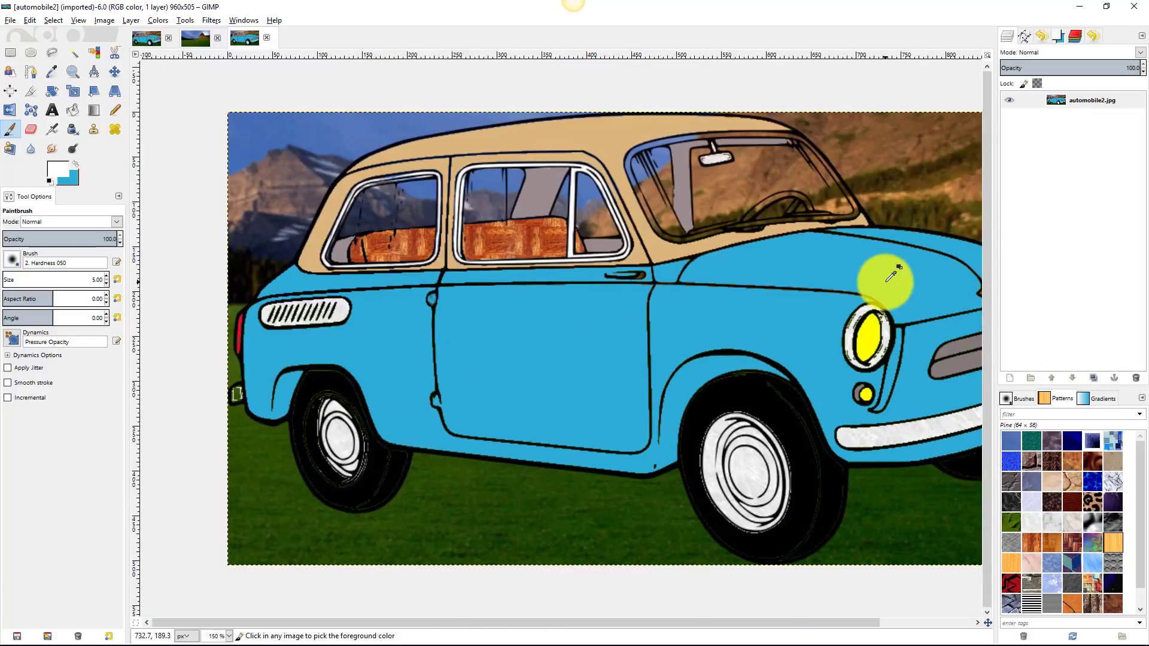
scroll(891, 276, down, 1)
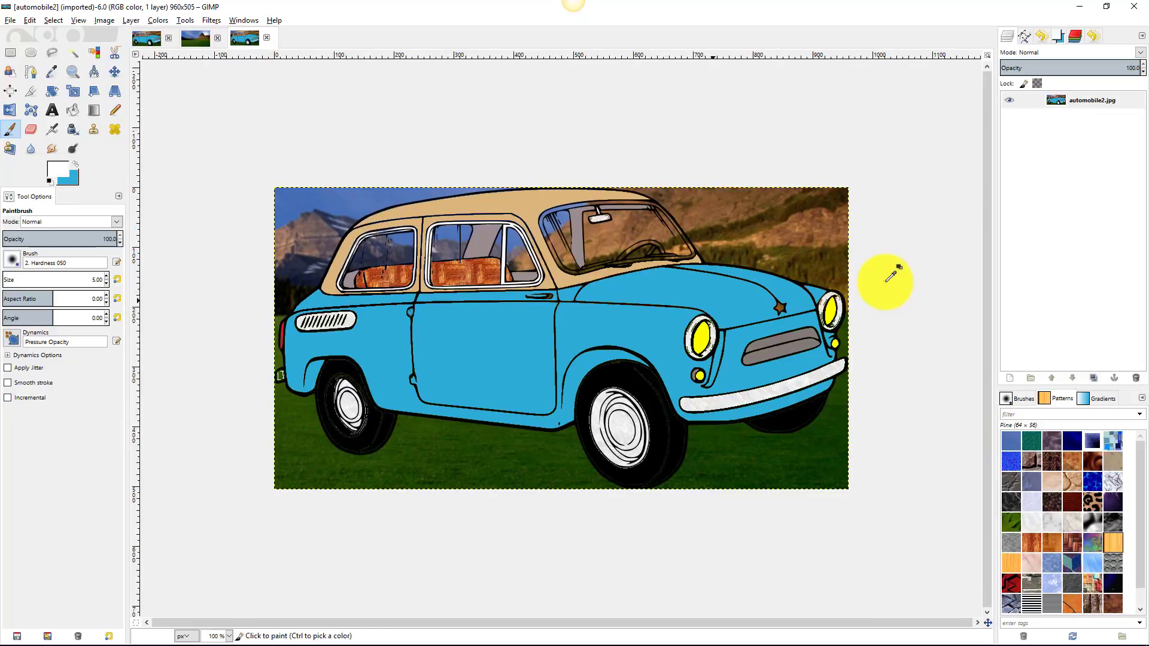